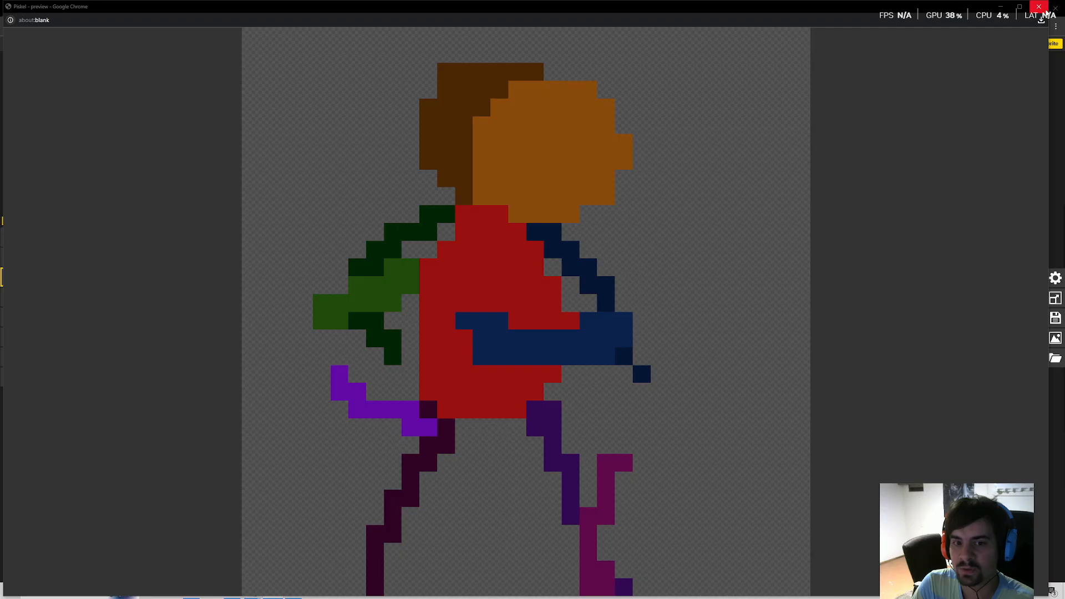
Close the animation preview and examine each layer of frame 1 from FrontArm through Default.
left_click(1039, 7)
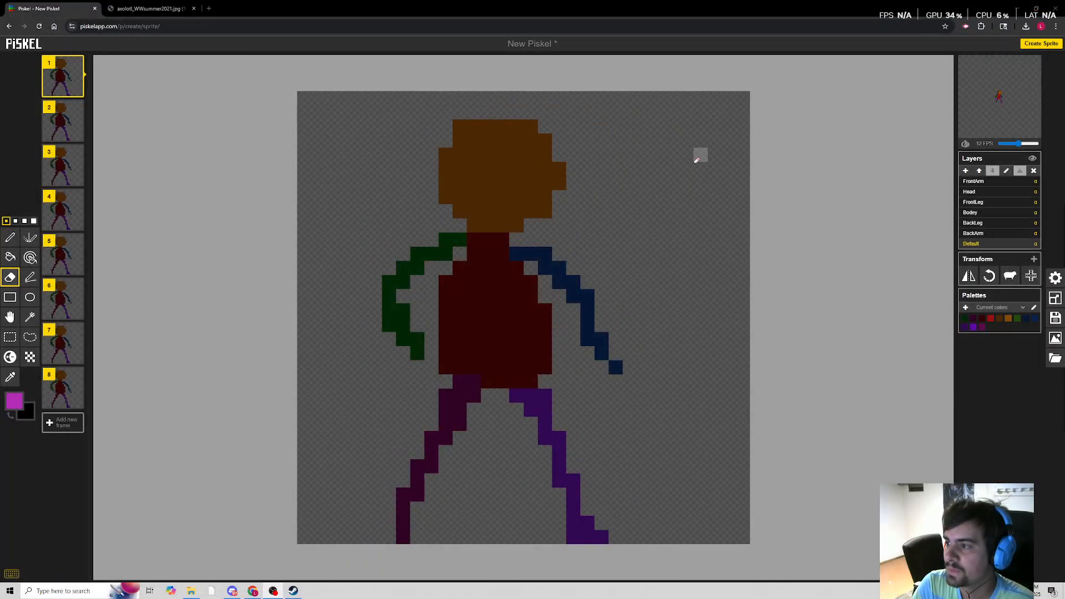
left_click(975, 182)
left_click(971, 191)
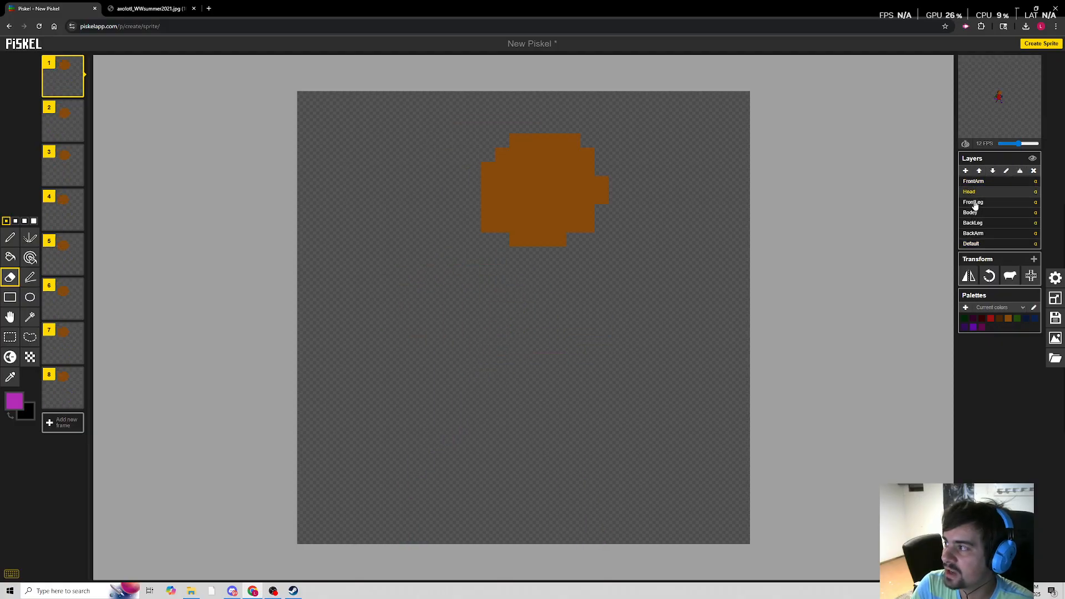
left_click(974, 203)
left_click(972, 213)
left_click(973, 224)
left_click(973, 234)
left_click(971, 244)
left_click(972, 234)
left_click(973, 223)
left_click(970, 213)
left_click(973, 202)
left_click(971, 191)
left_click(973, 181)
left_click(971, 244)
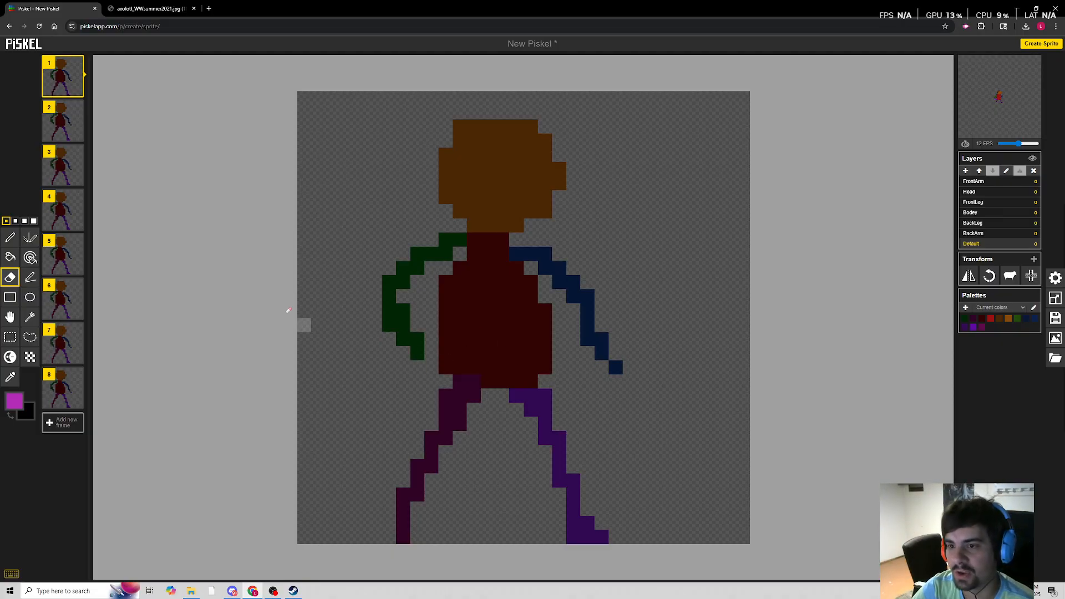
Separate the axolotl reference photo into its own browser window and arrange it beside the sprite editor.
left_click(12, 239)
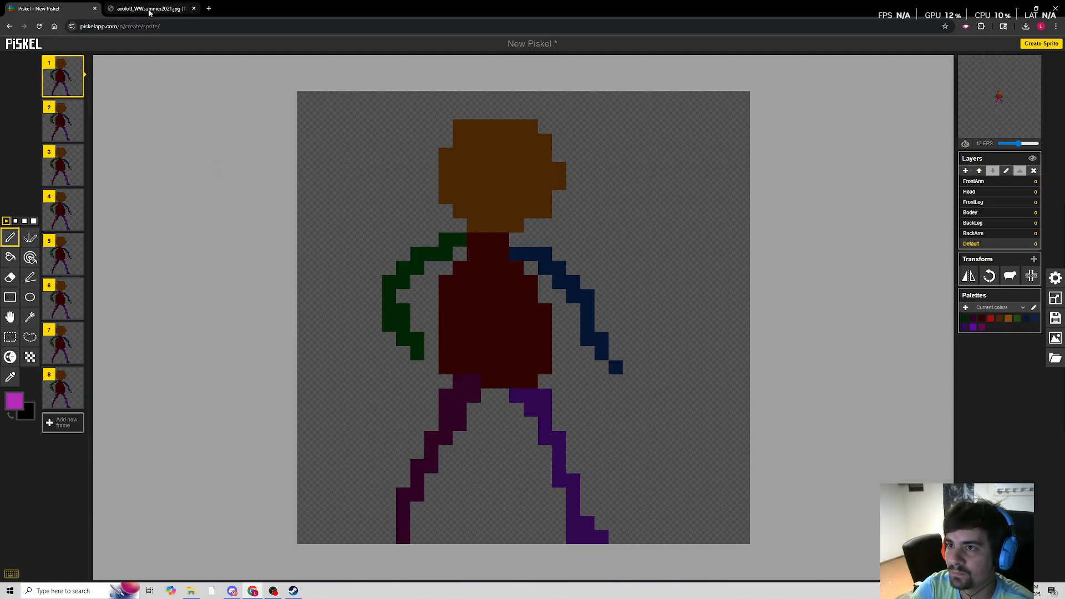
left_click_drag(148, 11, 964, 11)
left_click(1036, 8)
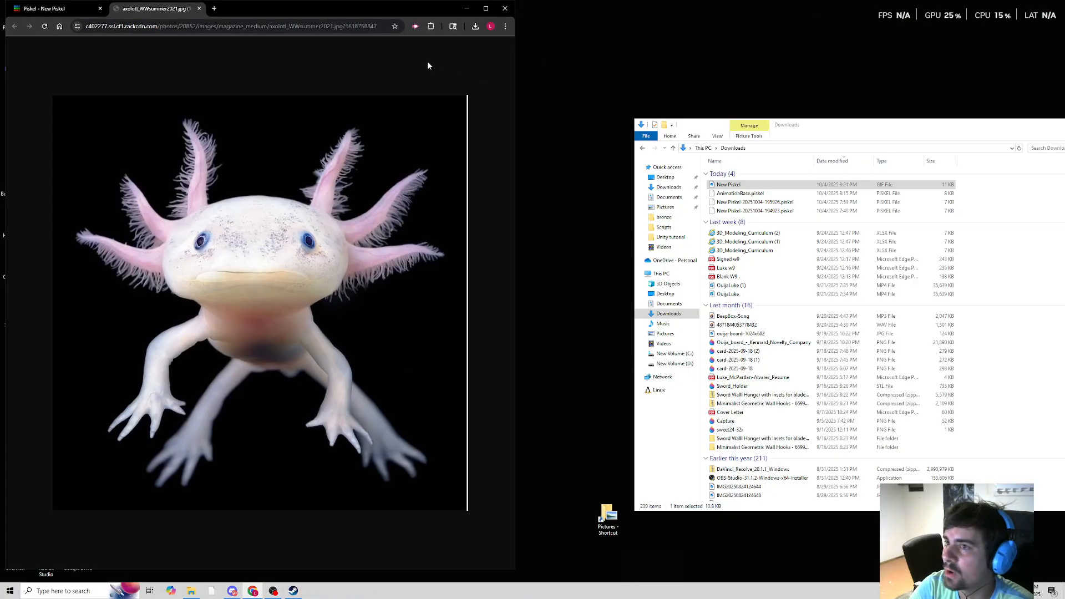
left_click_drag(175, 10, 796, 12)
left_click_drag(520, 210, 551, 209)
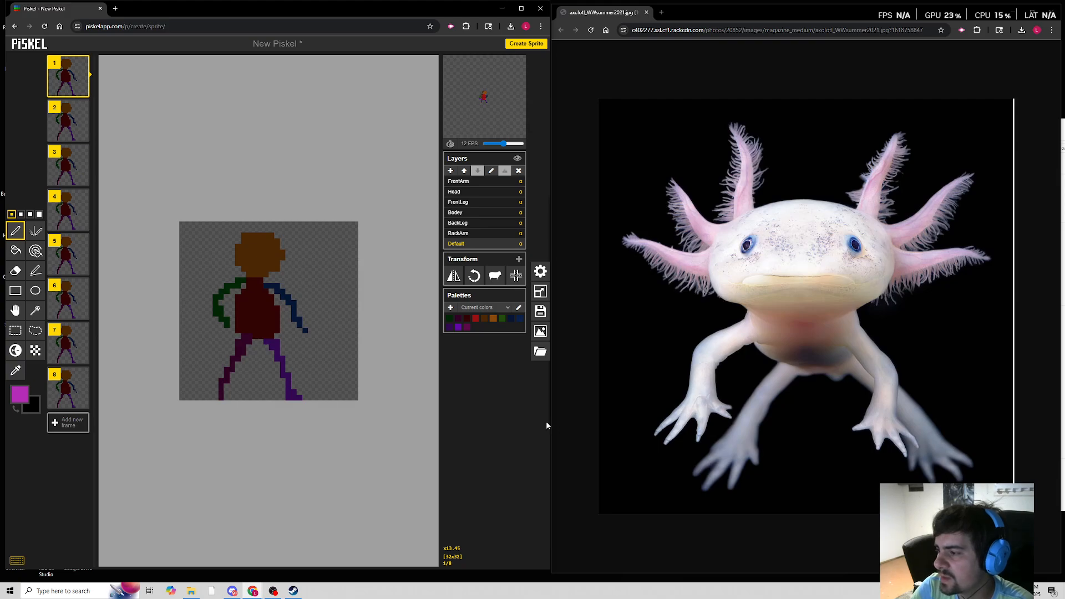
left_click_drag(552, 422, 562, 423)
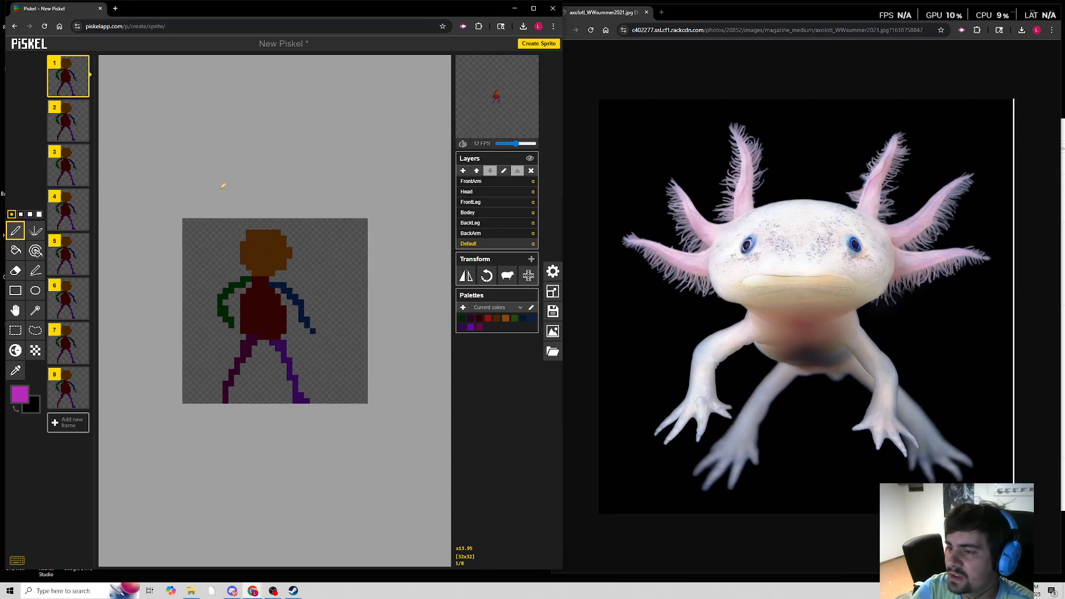
Fill the figure's right leg on the Default layer of frame 1 with dark magenta.
scroll(260, 287, "up", 1)
scroll(157, 164, "up", 1)
scroll(150, 118, "up", 1)
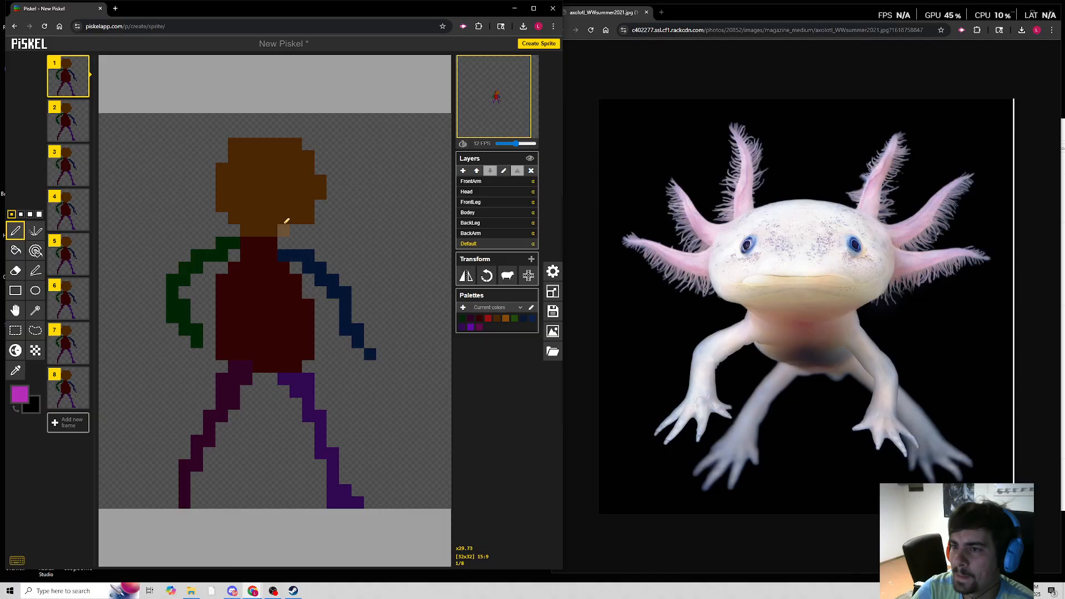
left_click(16, 251)
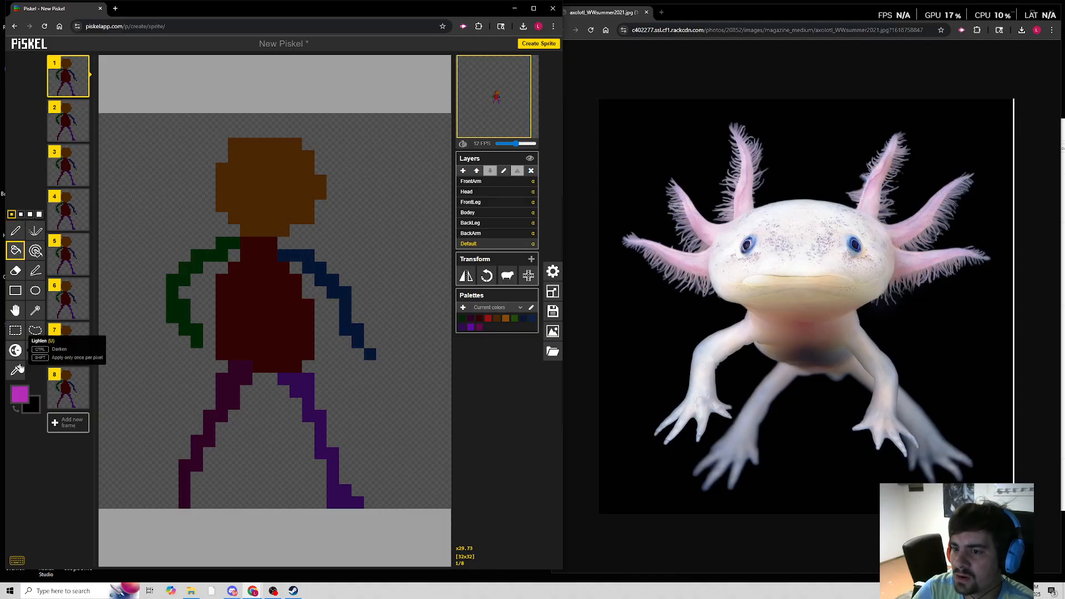
left_click(25, 393)
left_click_drag(92, 436, 97, 429)
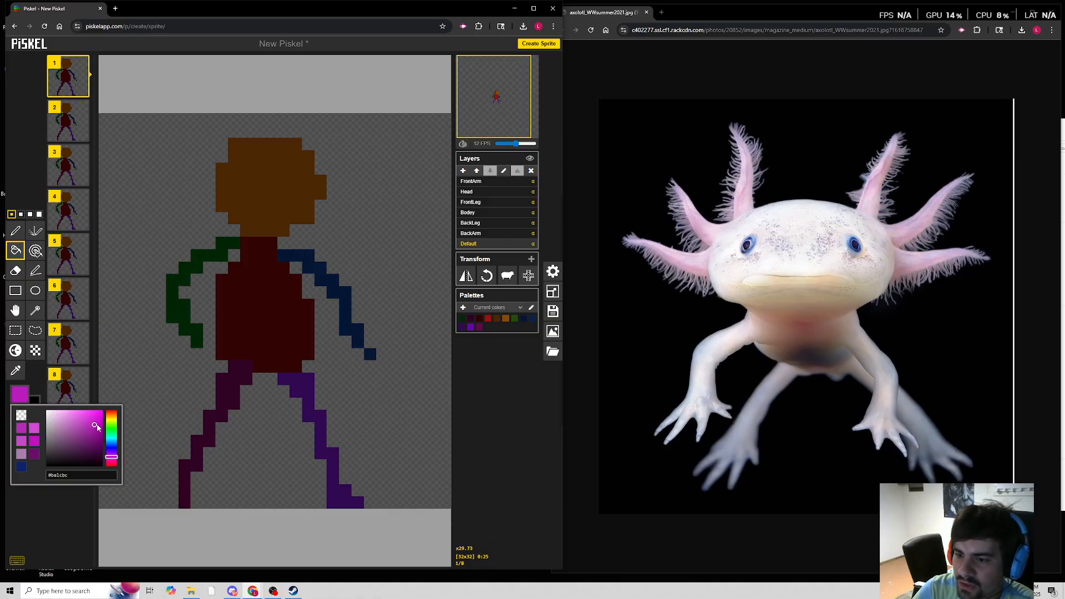
left_click(34, 453)
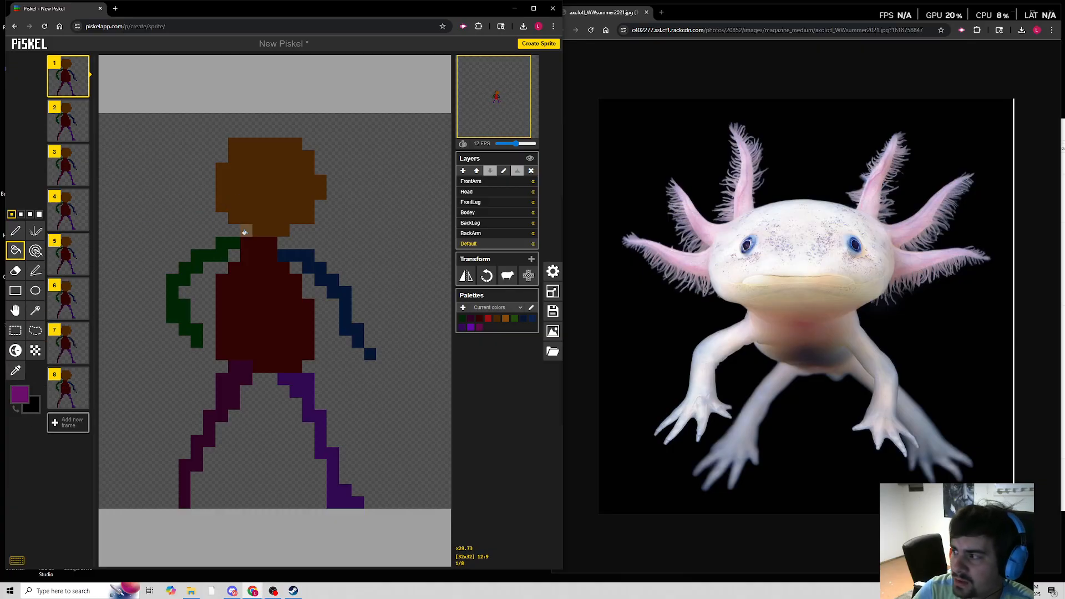
left_click(302, 390)
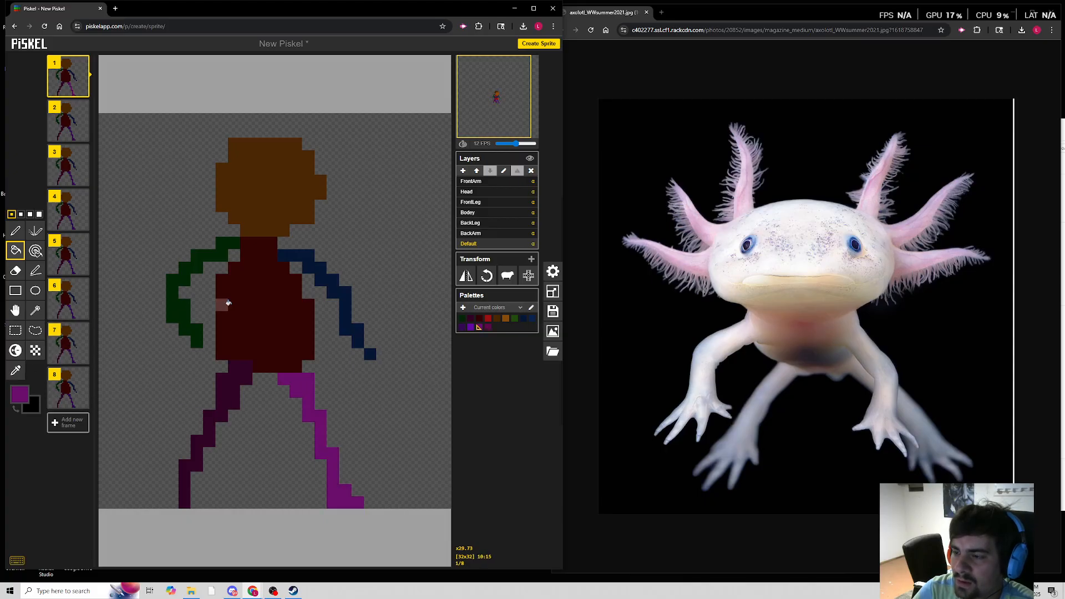
Fill the figure's right arm with very dark purple, #380239.
left_click(20, 394)
left_click(98, 453)
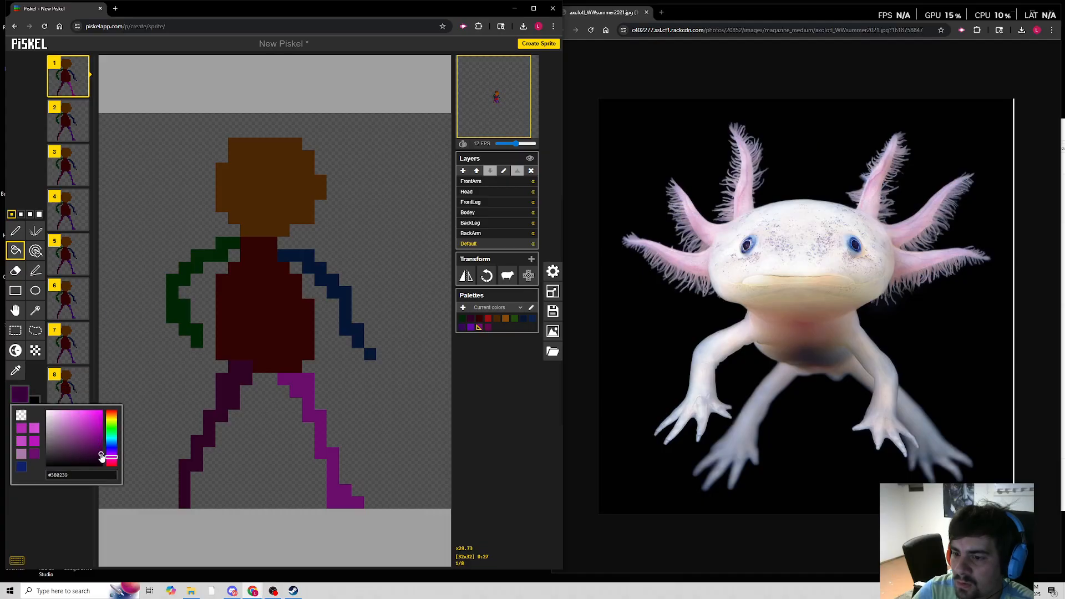
left_click(344, 292)
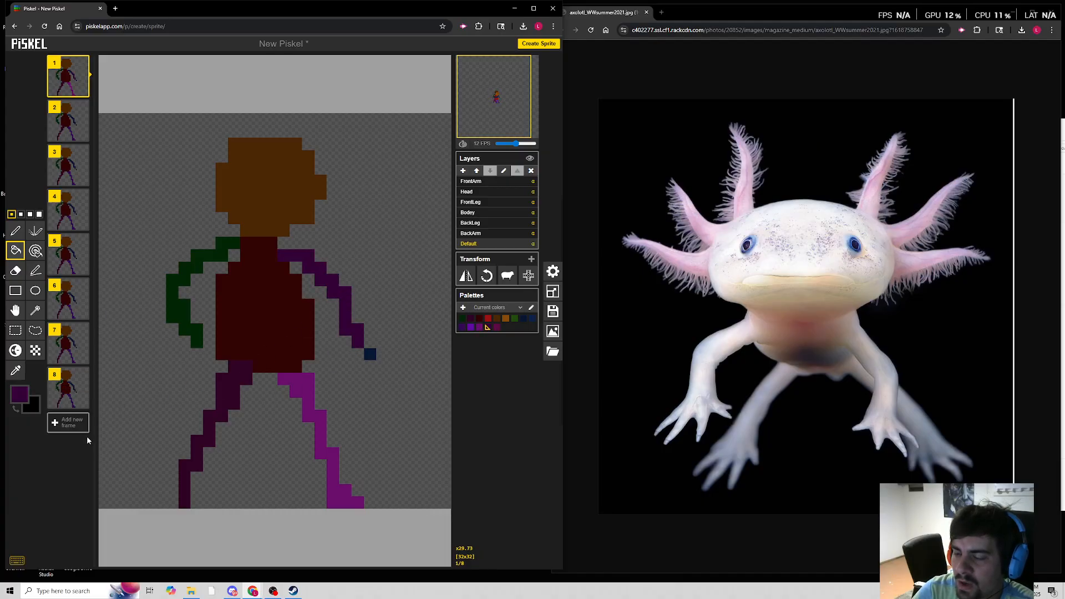
Fill the figure's left leg and left arm with bright orchid pink from the recent colors.
left_click(20, 394)
left_click(26, 453)
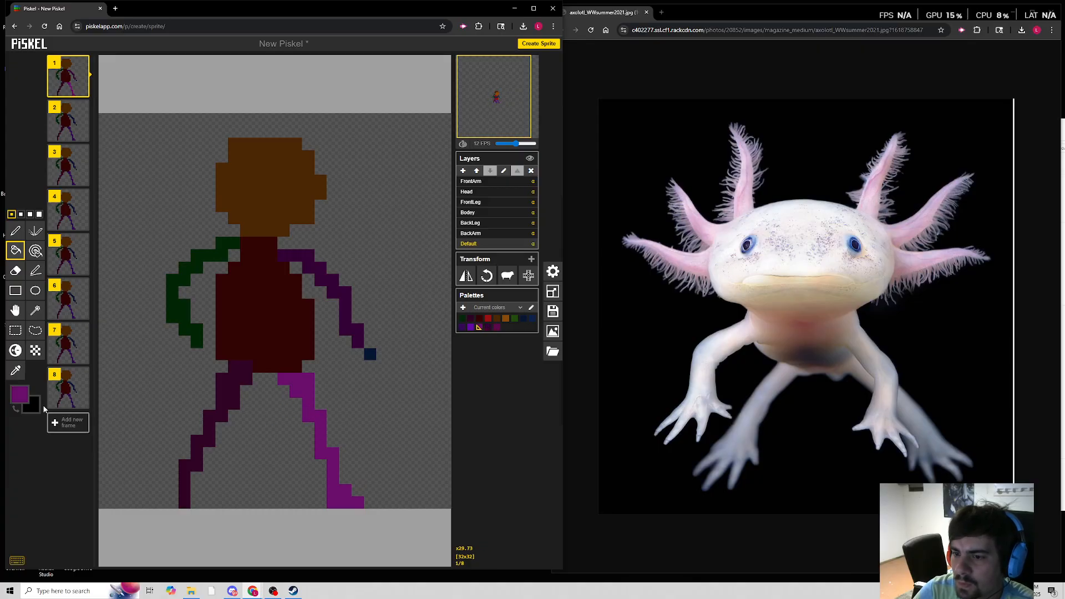
left_click(20, 394)
left_click(22, 443)
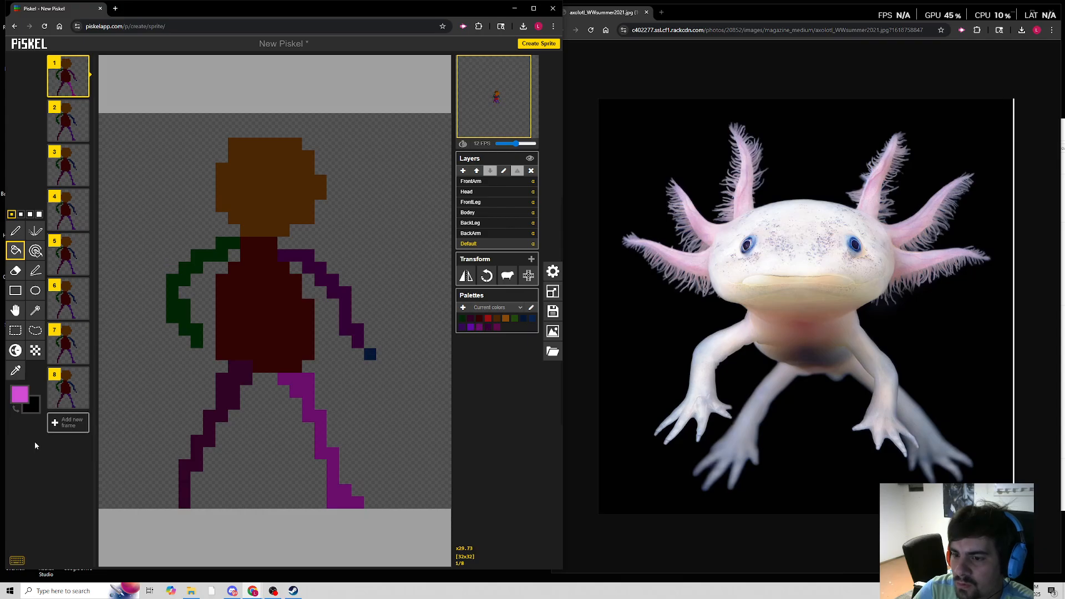
left_click(207, 416)
left_click(202, 320)
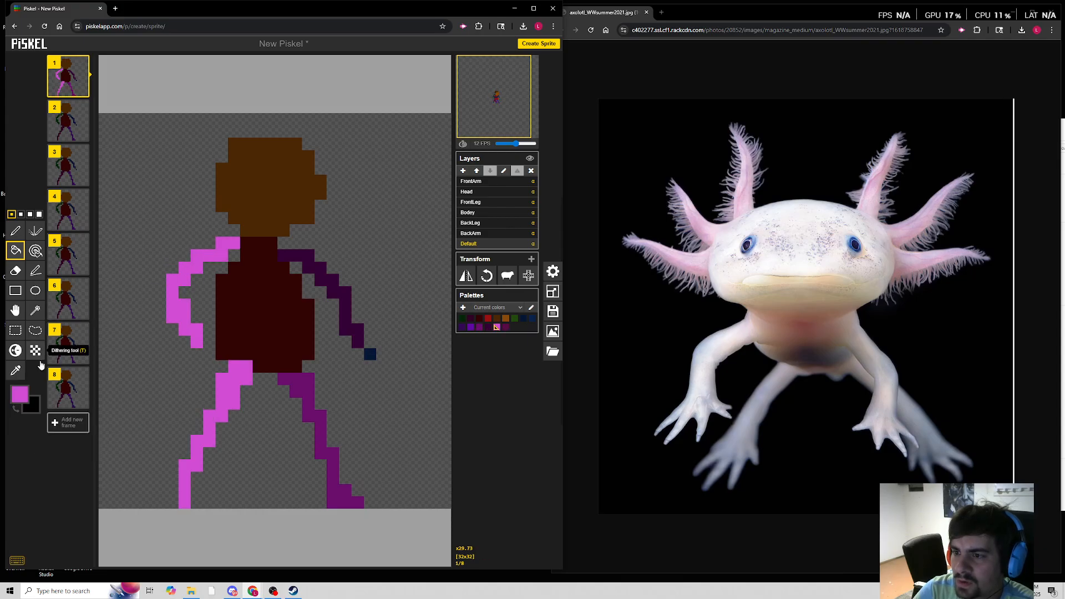
Recolor the left arm light pink, #f18bf3, and fill the head with a paler pink.
left_click(20, 395)
left_click(71, 416)
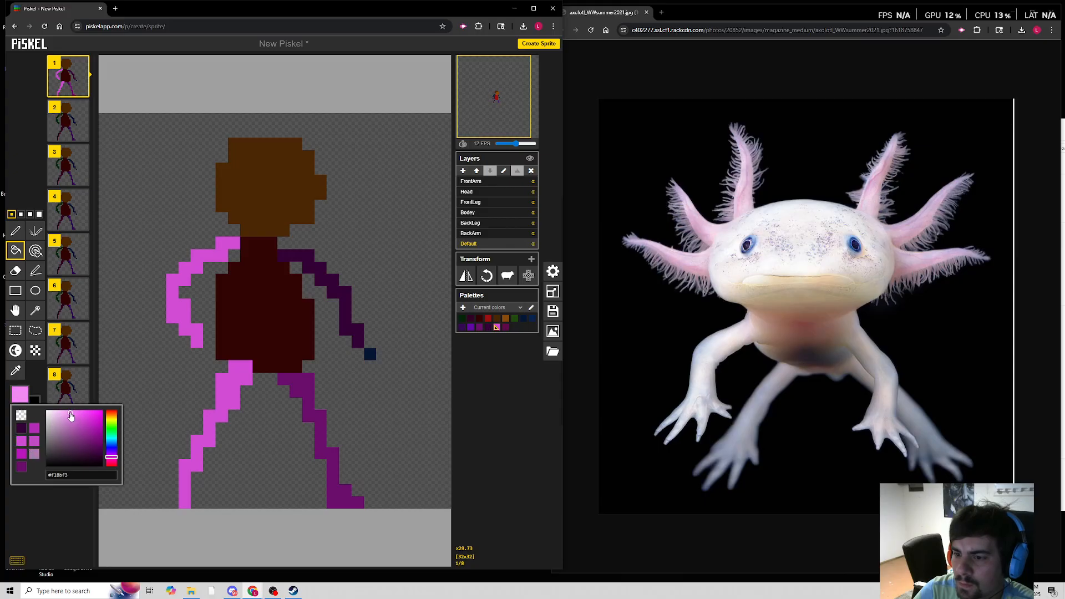
left_click(169, 291)
left_click(20, 395)
left_click(69, 415)
left_click(222, 224)
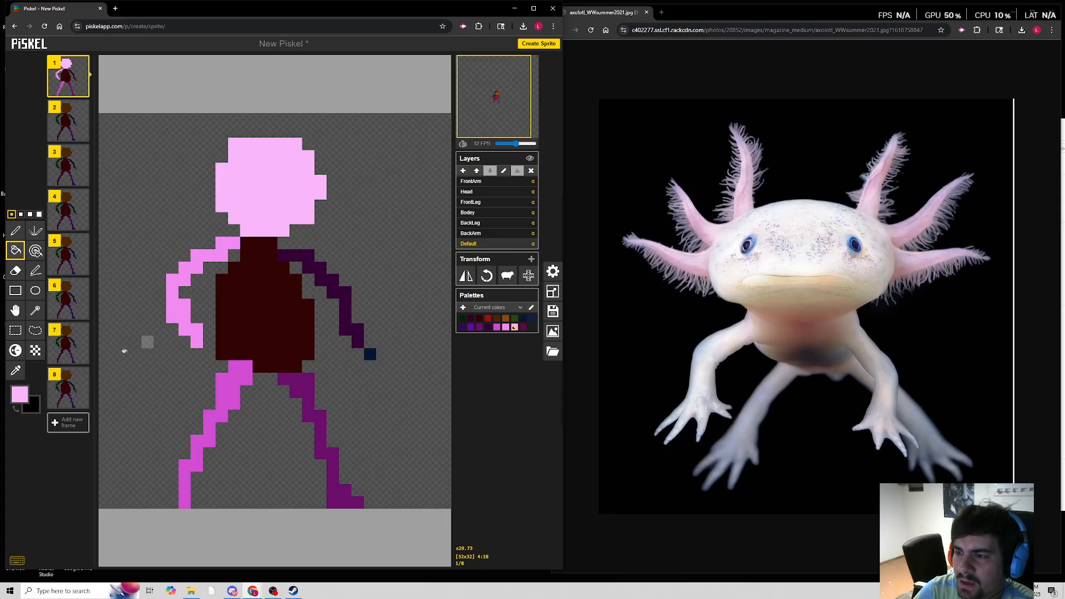
Fill the torso with medium purple, #953397, and erase the leftover blue pixel at the right hand.
left_click(20, 395)
left_click_drag(57, 434, 83, 435)
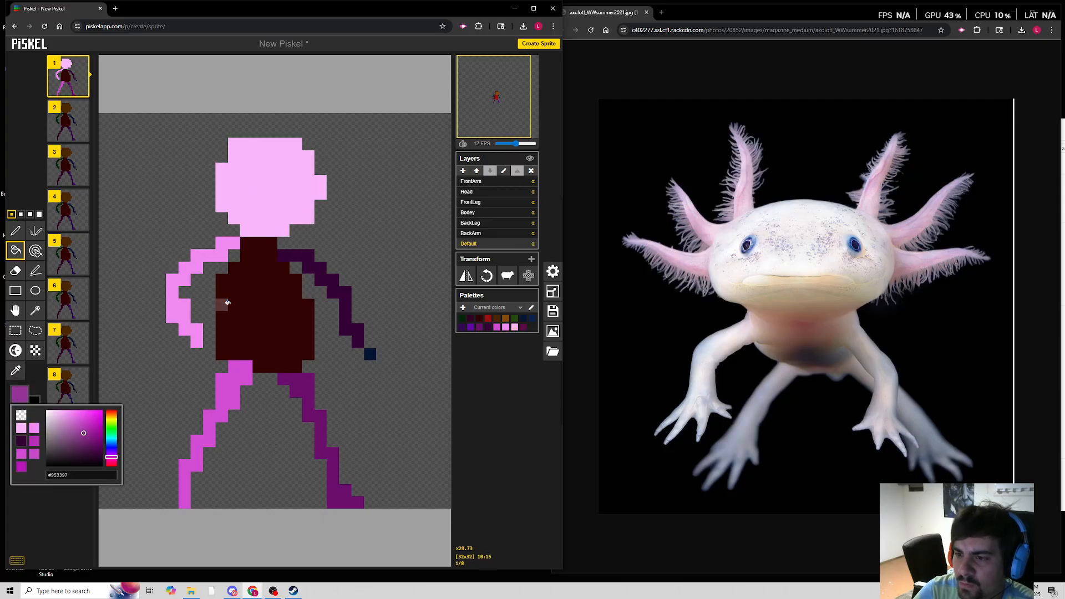
left_click(237, 332)
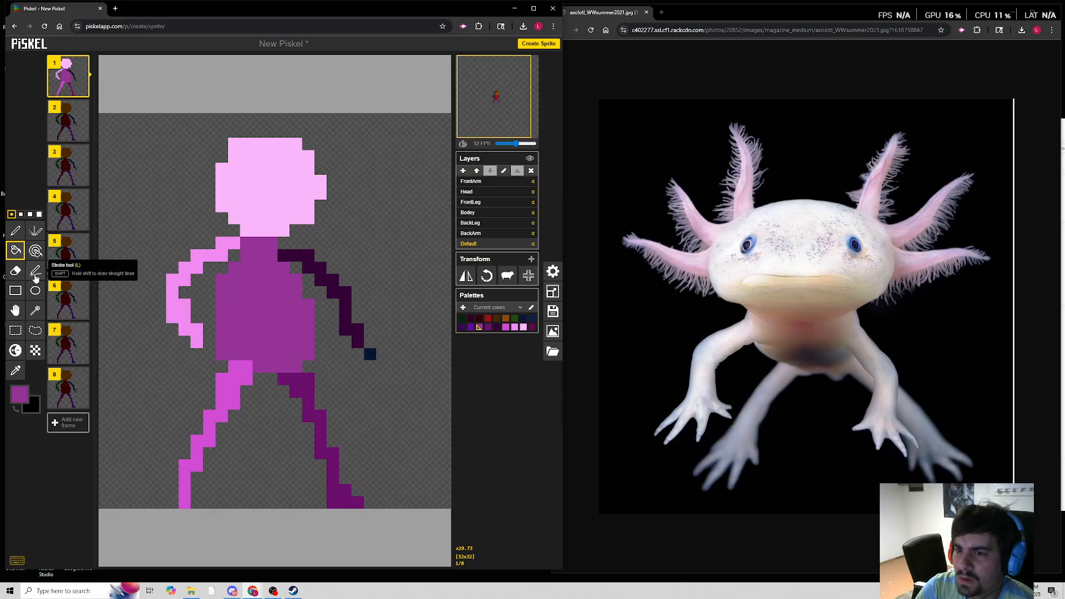
left_click(15, 271)
left_click(369, 354)
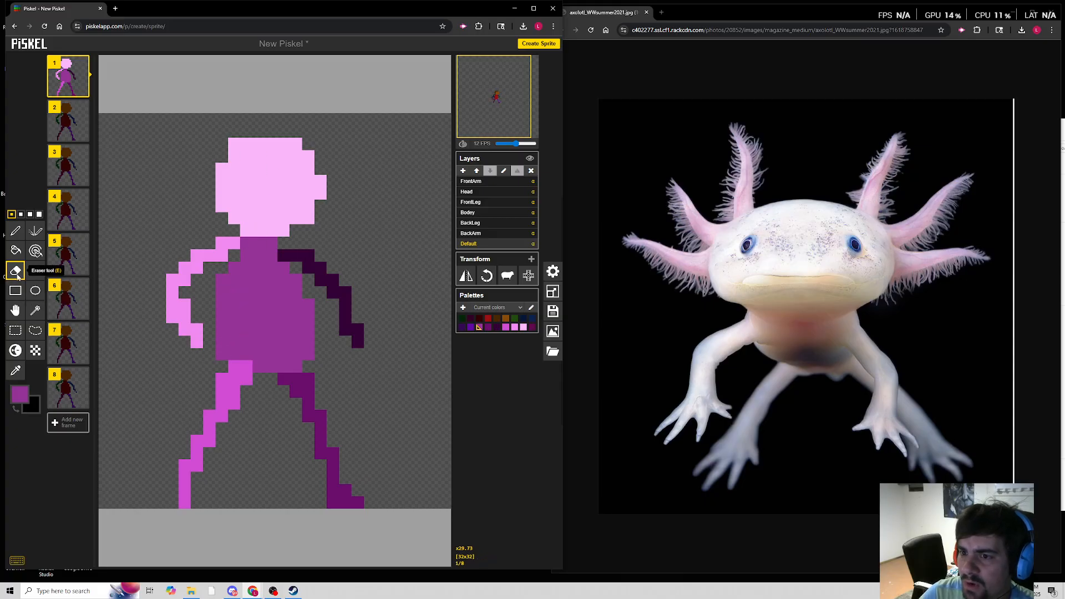
Draw an eye on the head from four blue #334e97 pixels in a cross around a black center pixel.
left_click(15, 230)
left_click(13, 403)
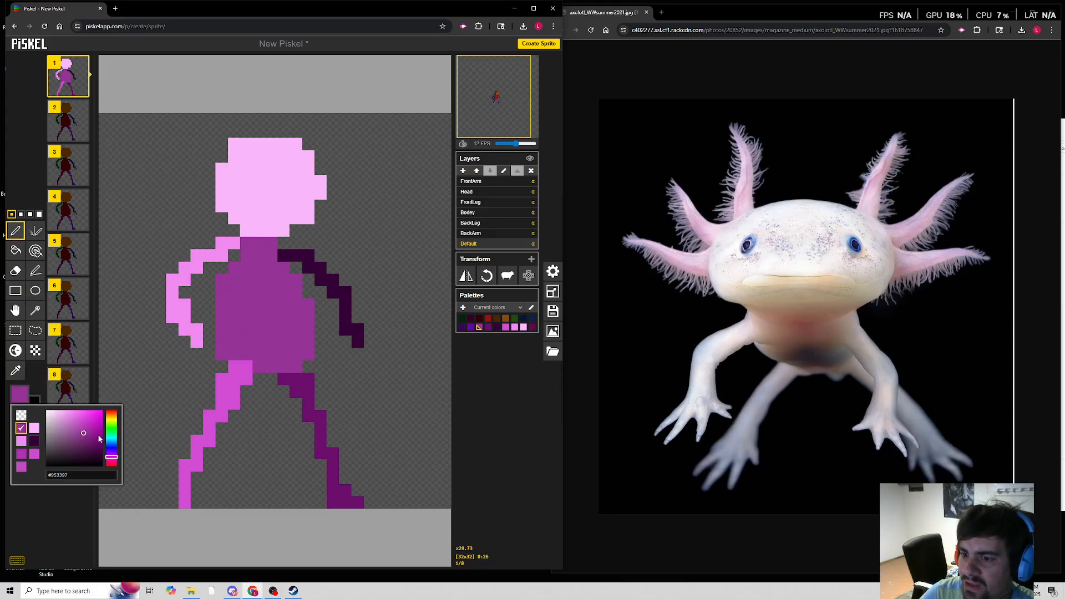
left_click(111, 445)
left_click(296, 168)
left_click(283, 181)
left_click(308, 181)
left_click(296, 193)
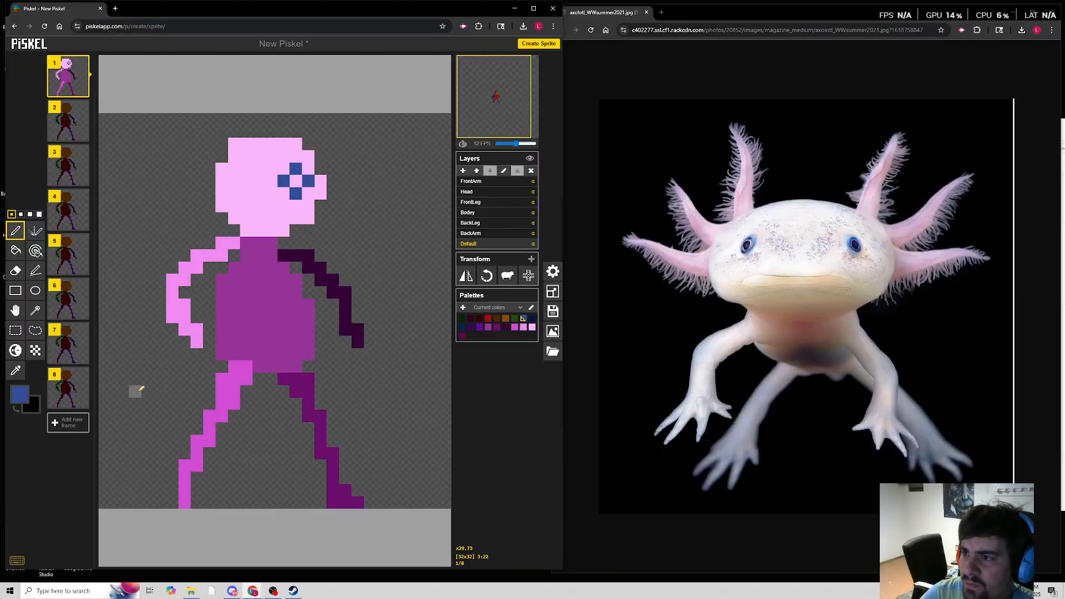
left_click(19, 395)
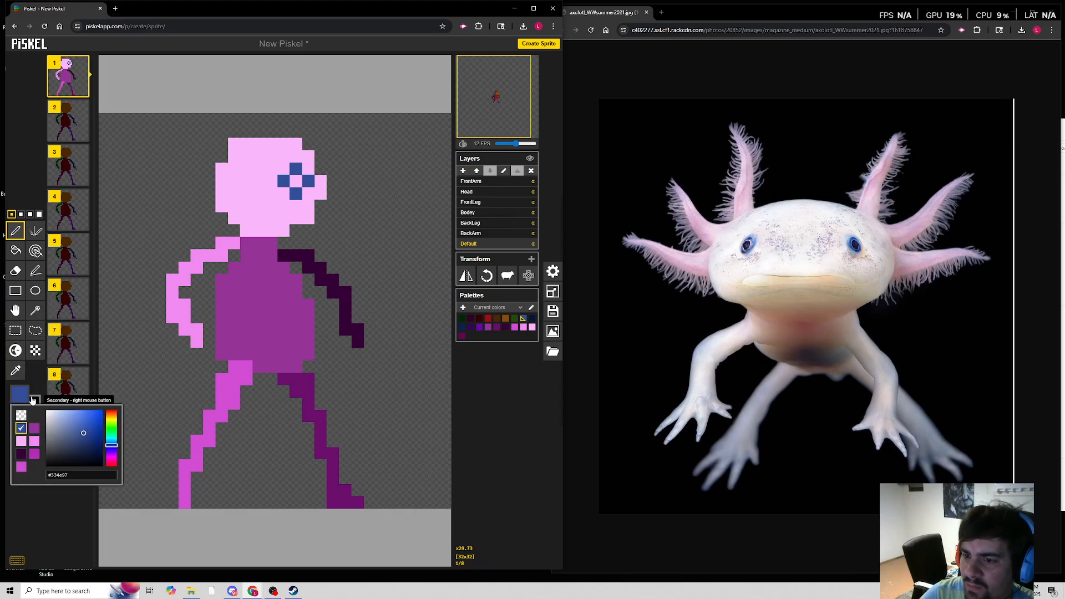
left_click(85, 461)
left_click(295, 181)
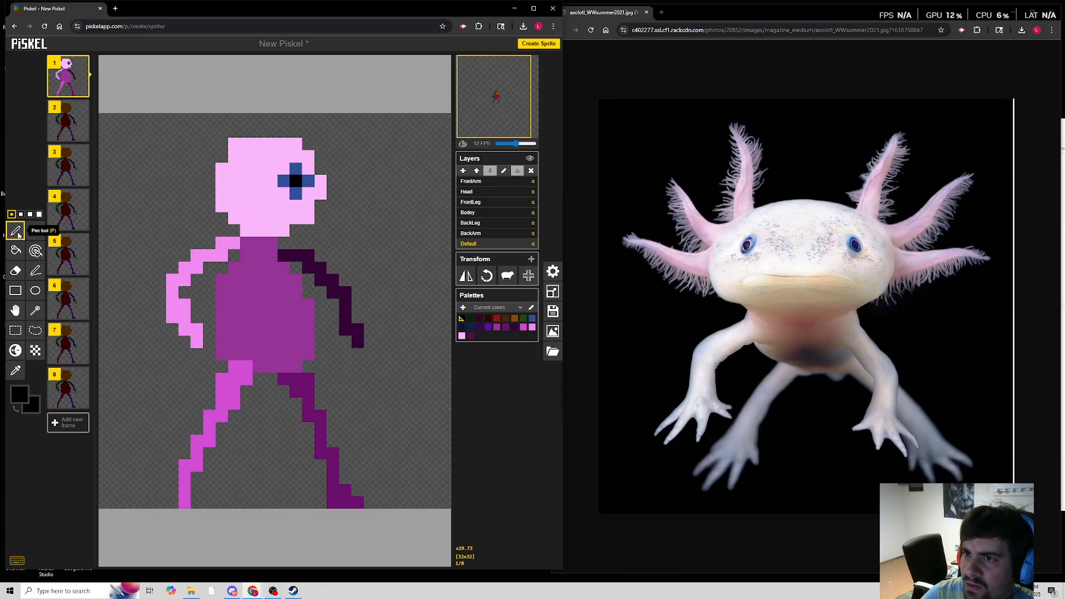
Search the web for "pixle art eyes" in a new tab and open the image of small pixel characters on purple.
left_click(115, 8)
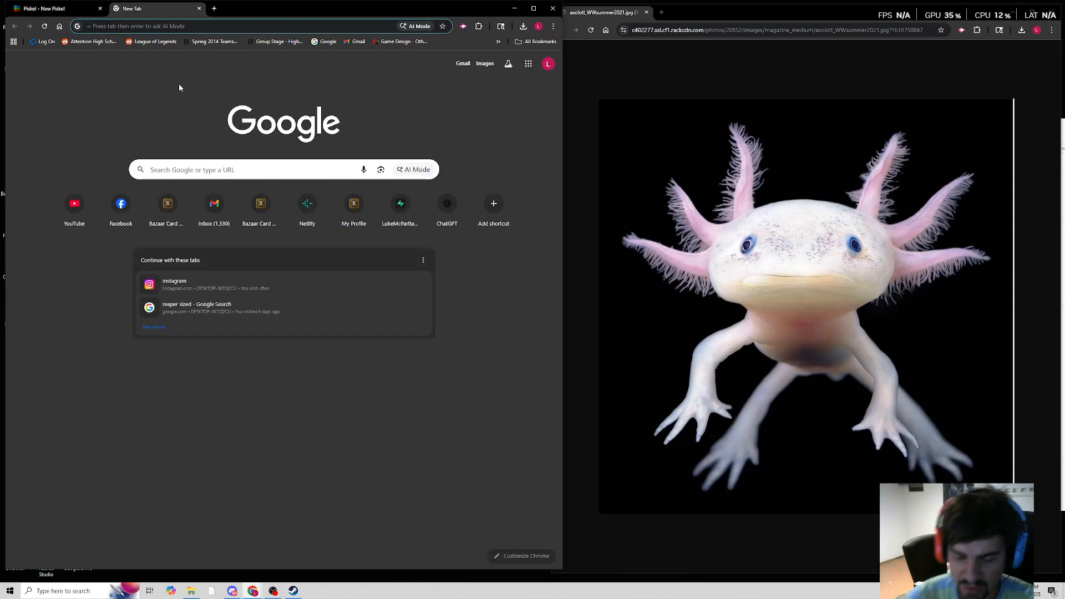
type("pixle art eyes")
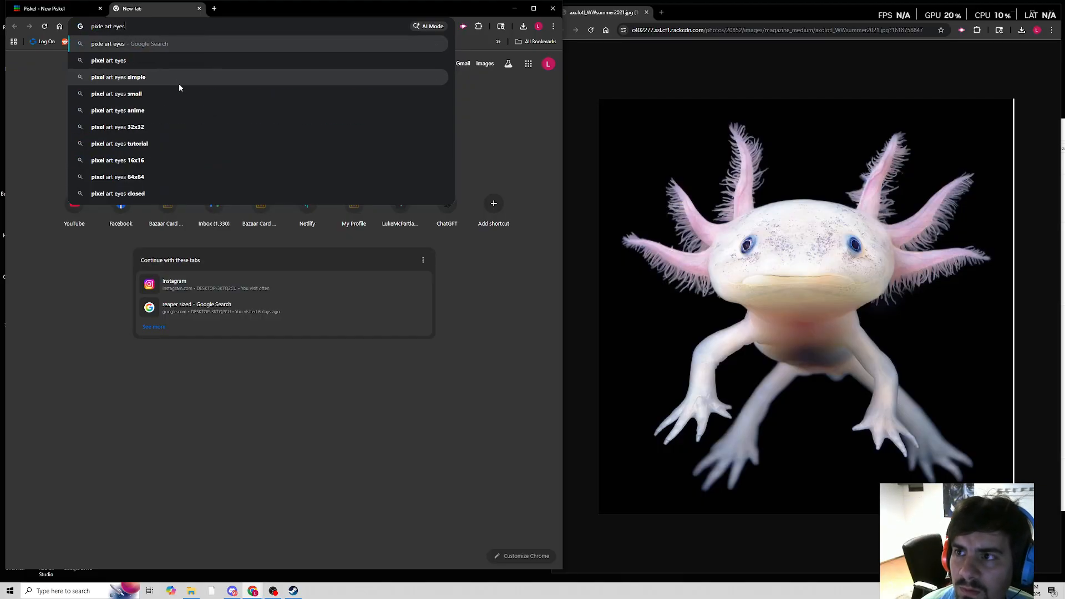
key("Return")
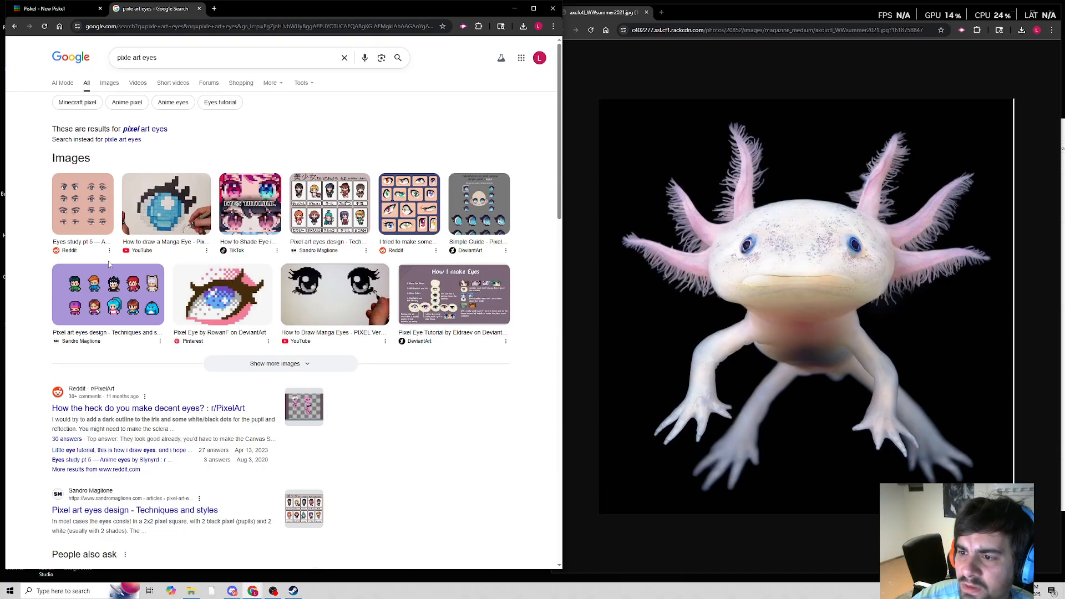
left_click(127, 292)
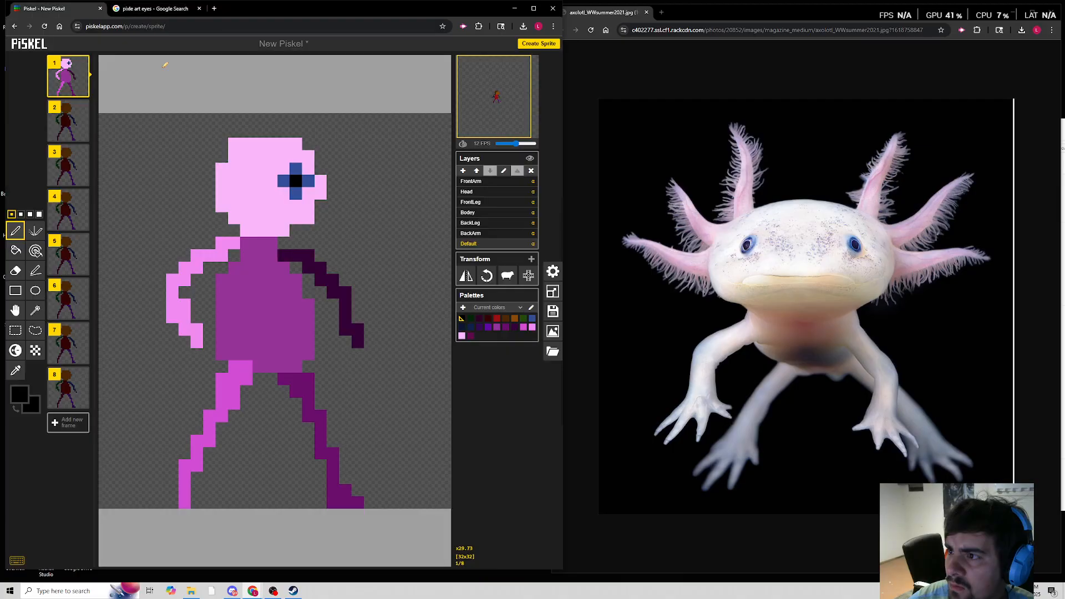
Undo the cross-shaped eye on the head and check the pixel character reference again.
left_click(67, 8)
key("ctrl+z")
key("ctrl+z")
key("ctrl+z")
key("ctrl+z")
left_click(157, 8)
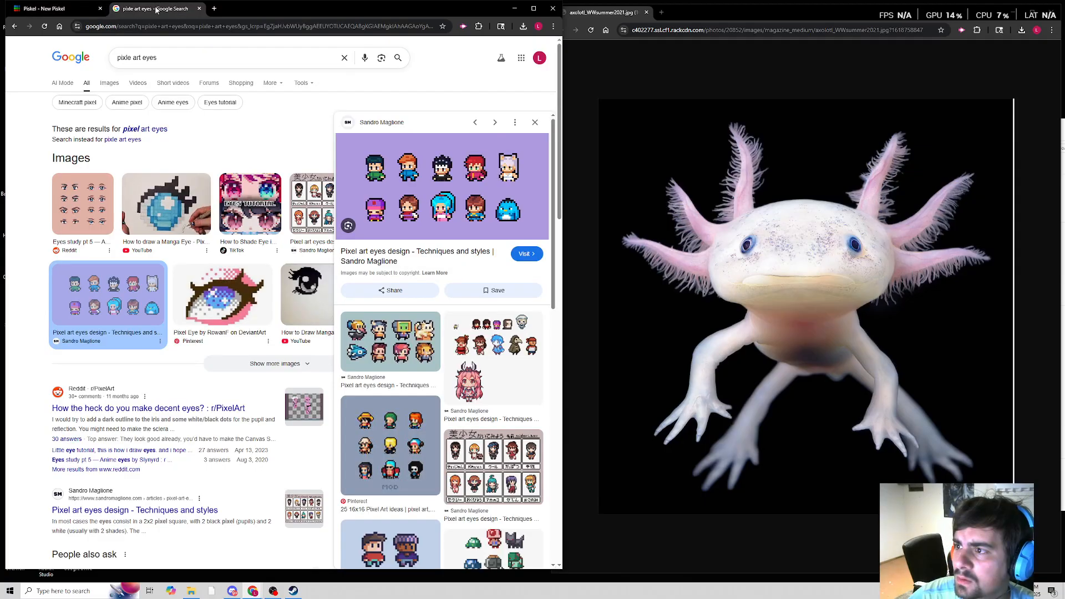
left_click(43, 5)
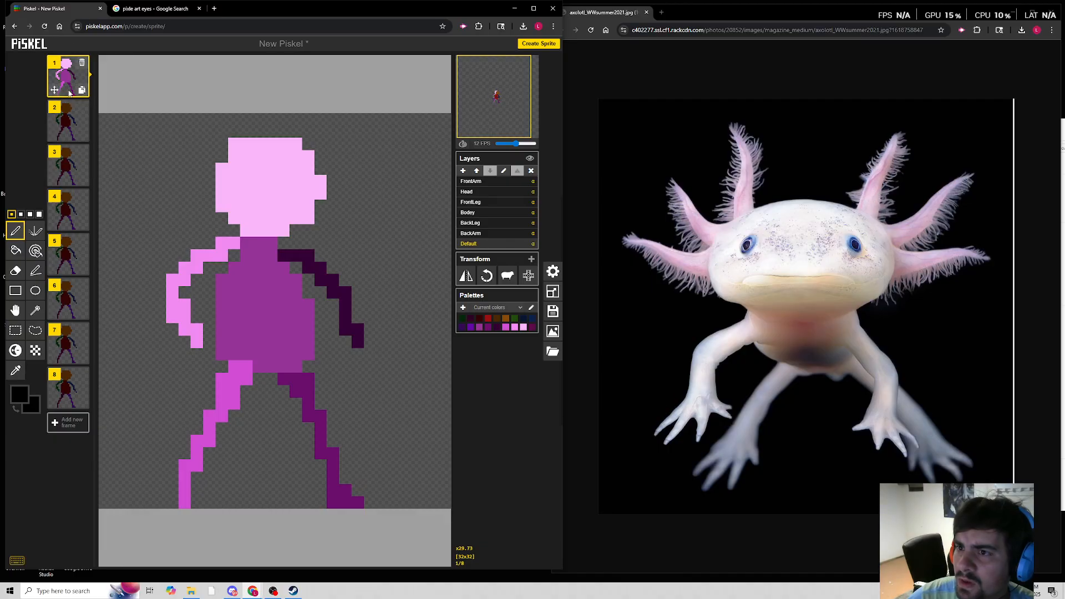
Place a single eye pixel on the right half of the head and color it bright blue, #1a4fdc.
left_click(19, 393)
left_click(97, 452)
left_click(296, 181)
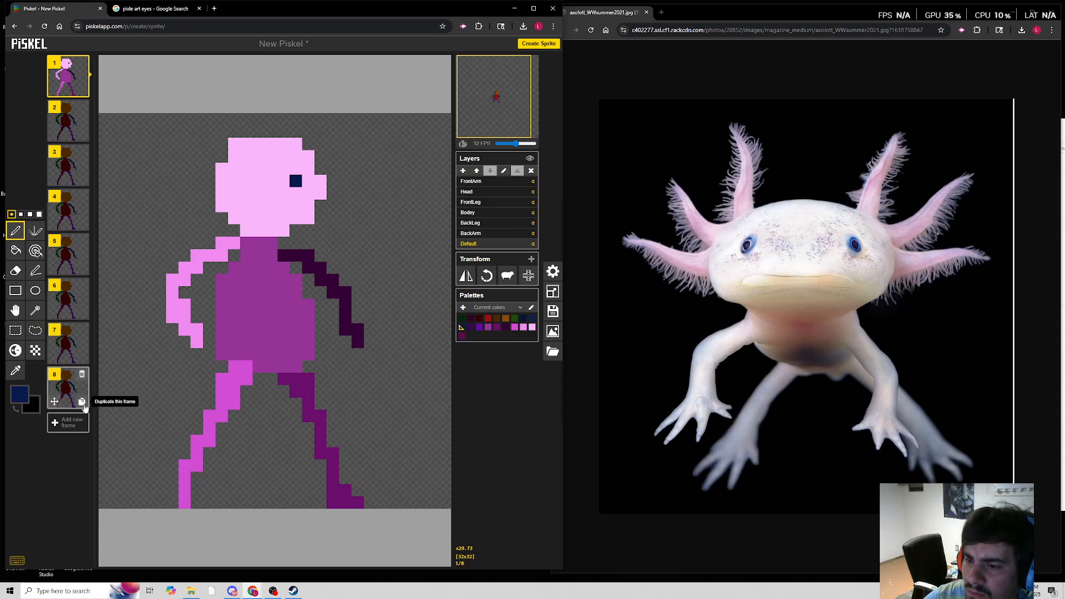
left_click(21, 395)
left_click(96, 417)
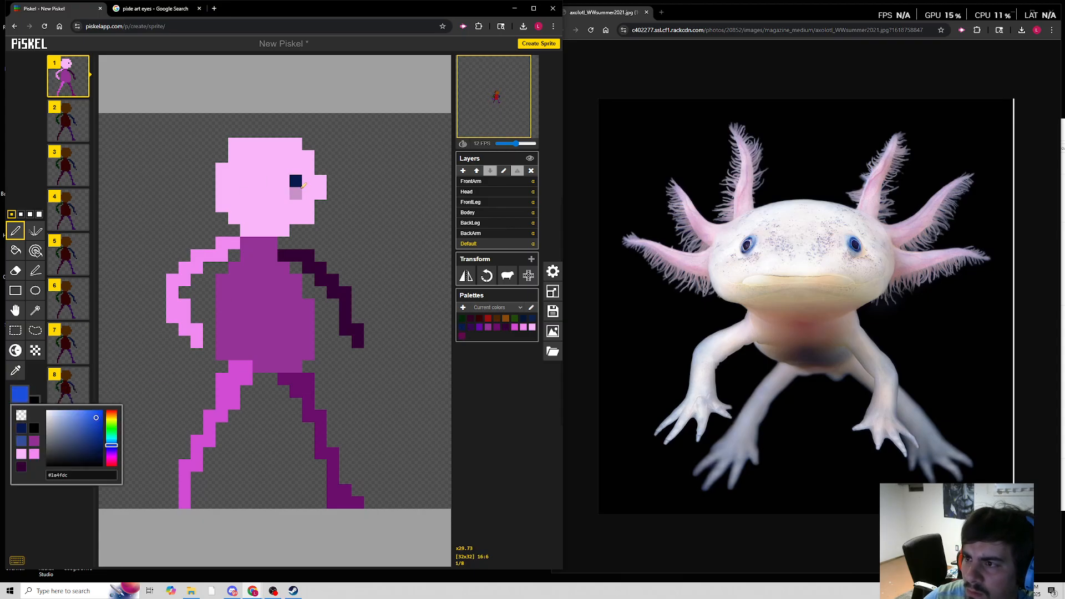
left_click(296, 181)
Check the pixel character reference again and add a near-black pixel directly above the blue eye pixel.
left_click(20, 394)
left_click(150, 8)
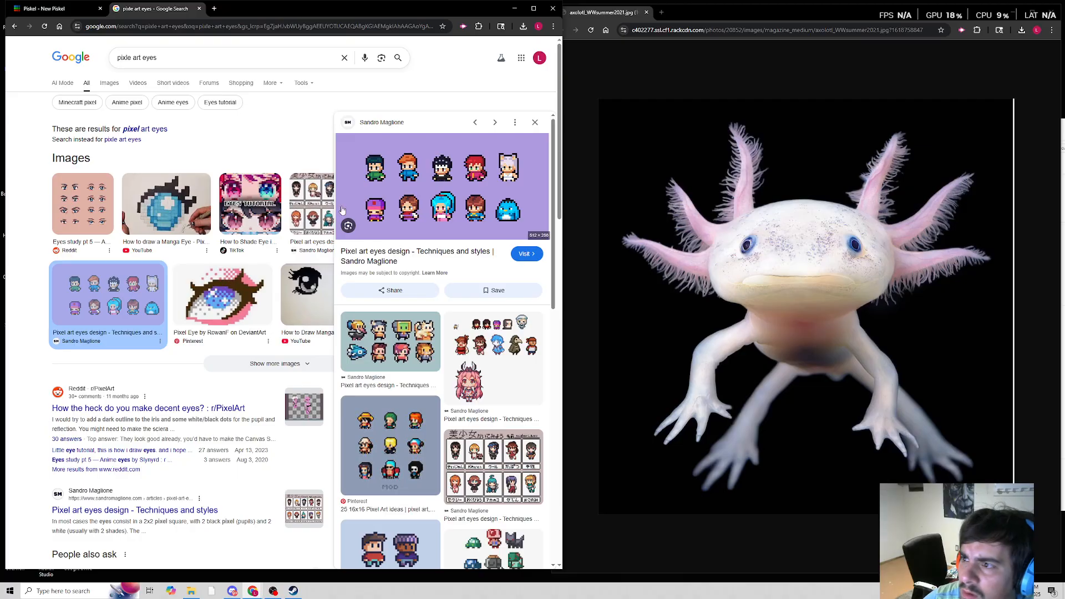
left_click(84, 8)
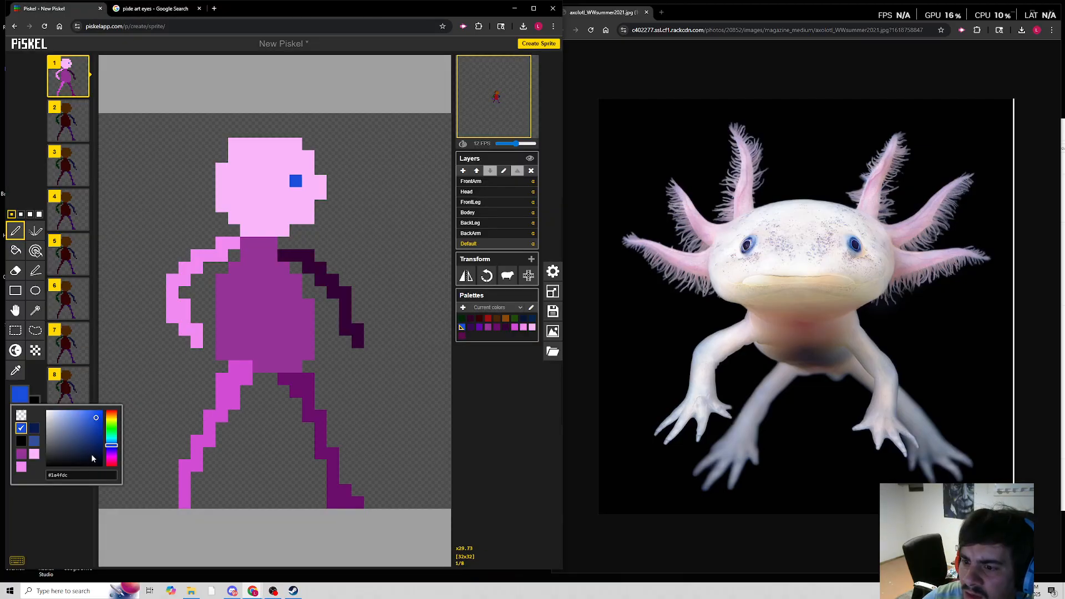
left_click_drag(93, 460, 100, 464)
left_click(296, 169)
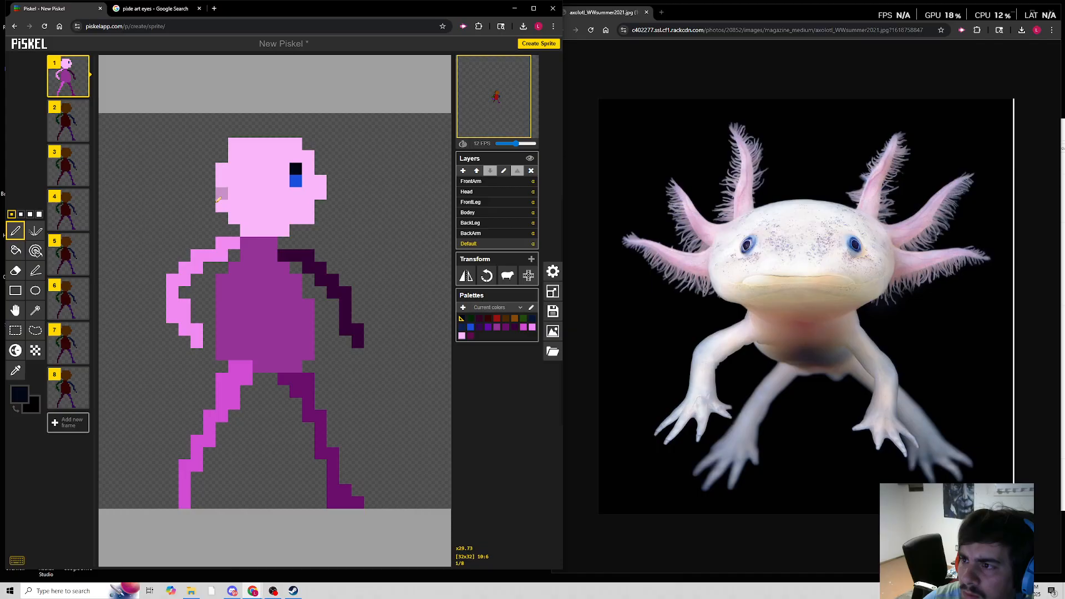
Complete the 2x2 eye with a dark gray #444957 pixel left of the near-black one and a pale #dde2ef pixel below it.
left_click(19, 394)
left_click(58, 447)
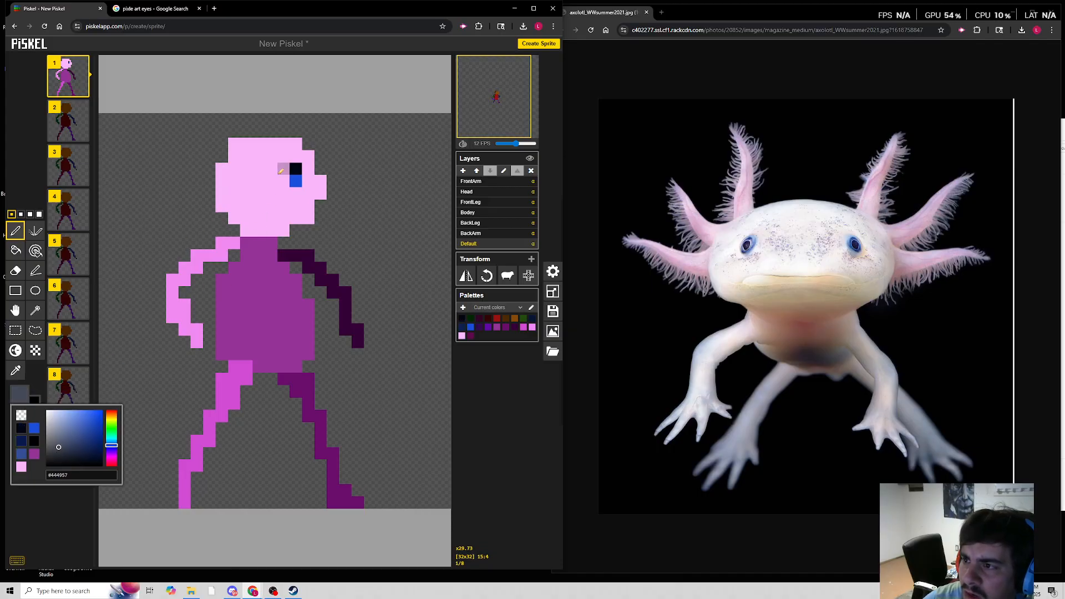
left_click(281, 171)
left_click(19, 394)
left_click(53, 416)
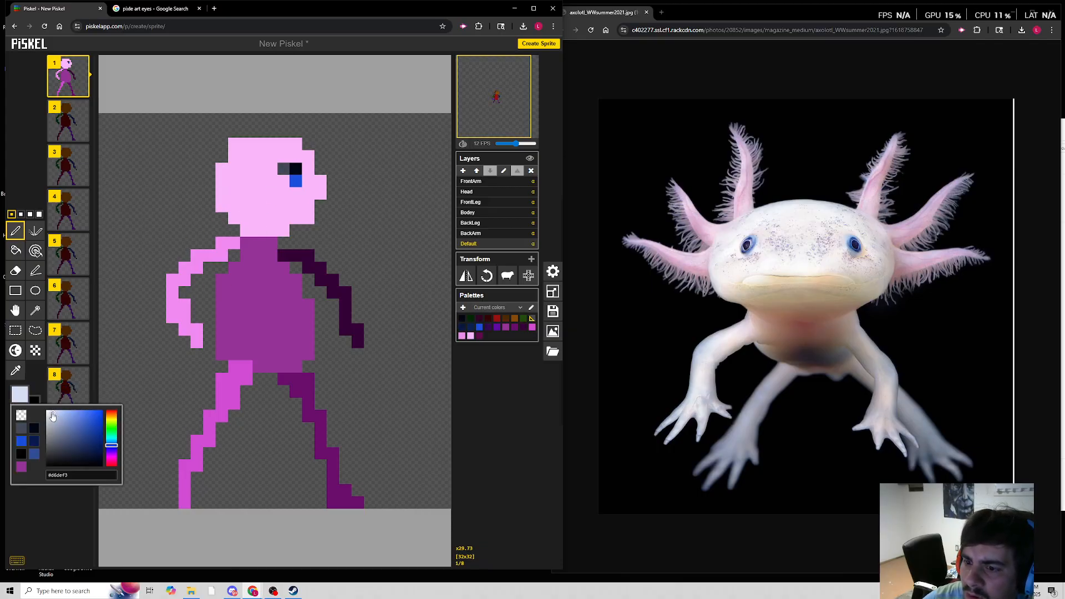
left_click(283, 181)
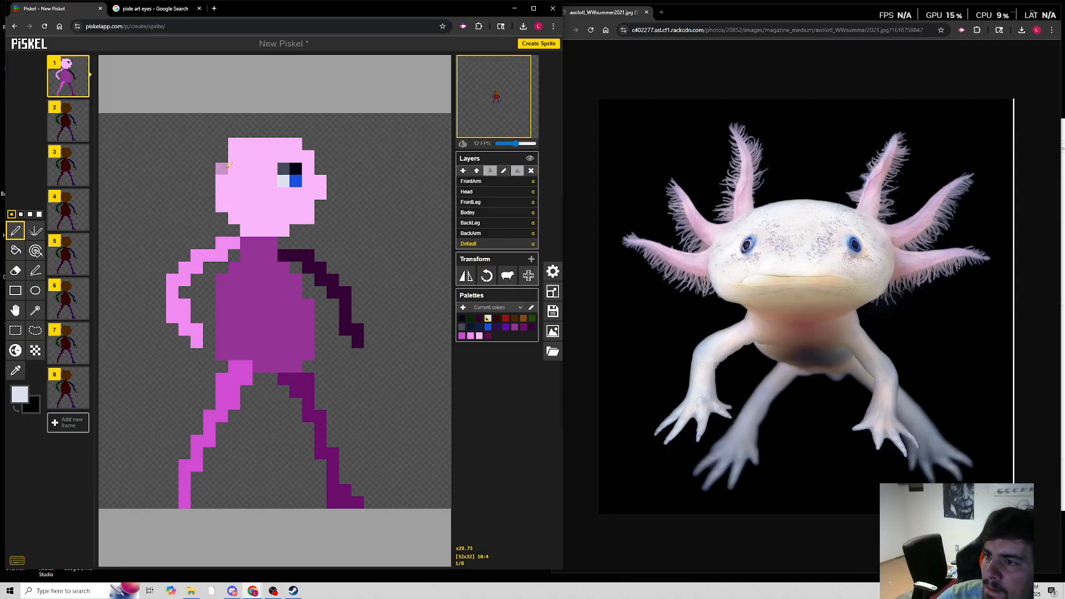
Sample the pink of the bent arm and draw a gill stalk rising from the back of the head.
left_click(19, 394)
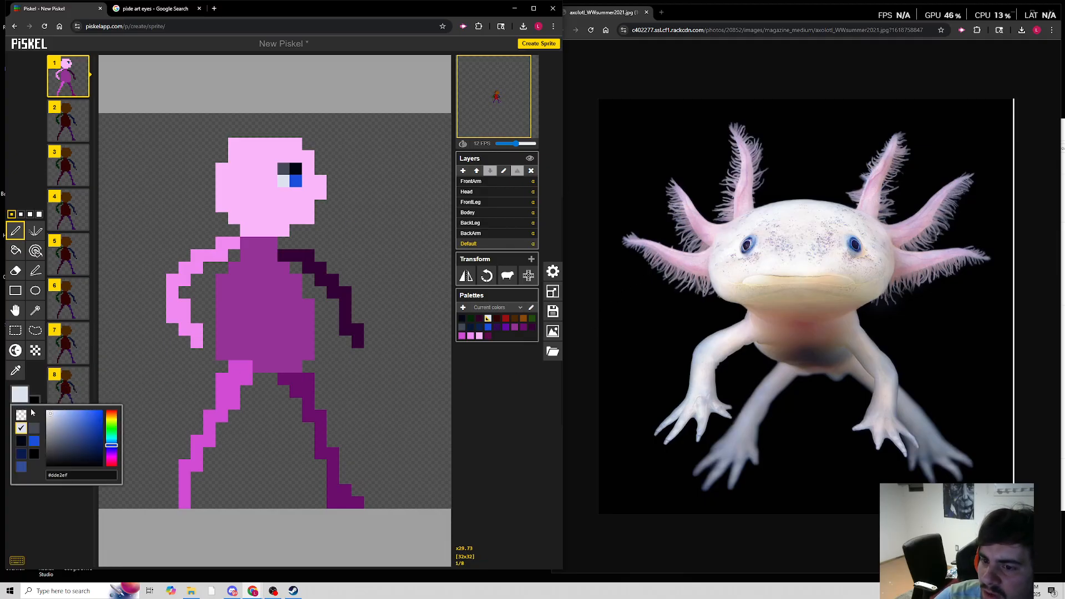
left_click(15, 370)
left_click(246, 205)
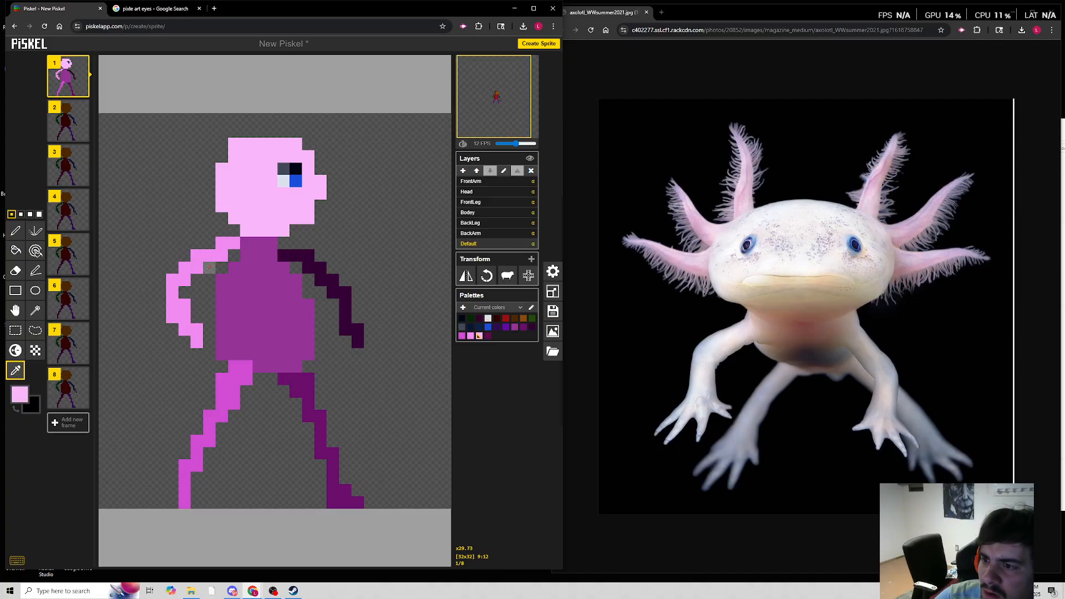
left_click(187, 304)
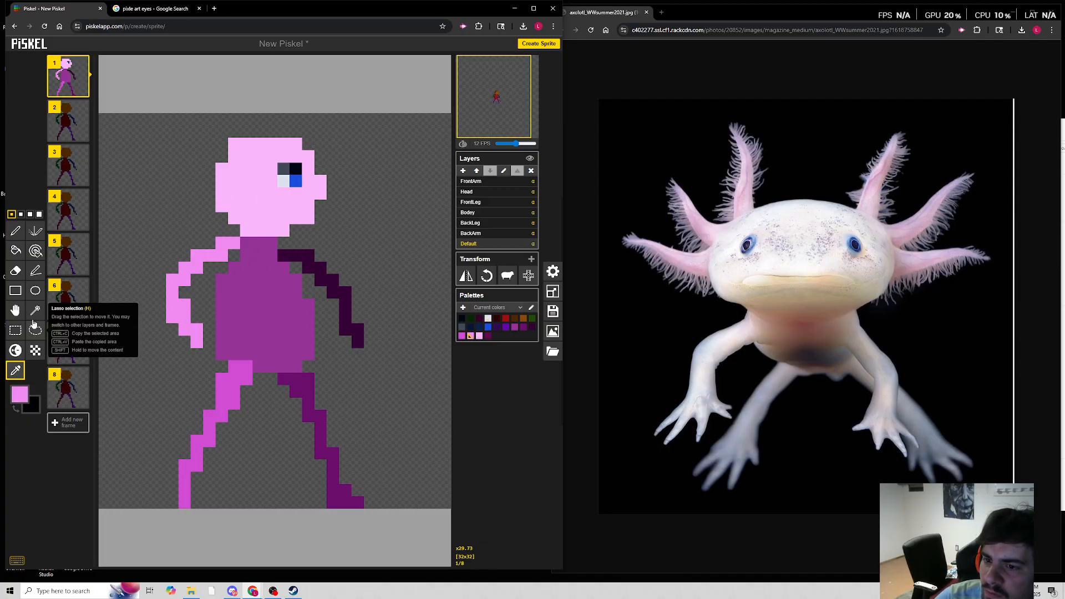
left_click(16, 231)
mouse_move(226, 204)
left_mouse_down()
mouse_move(193, 142)
mouse_move(196, 120)
mouse_move(211, 164)
left_mouse_up()
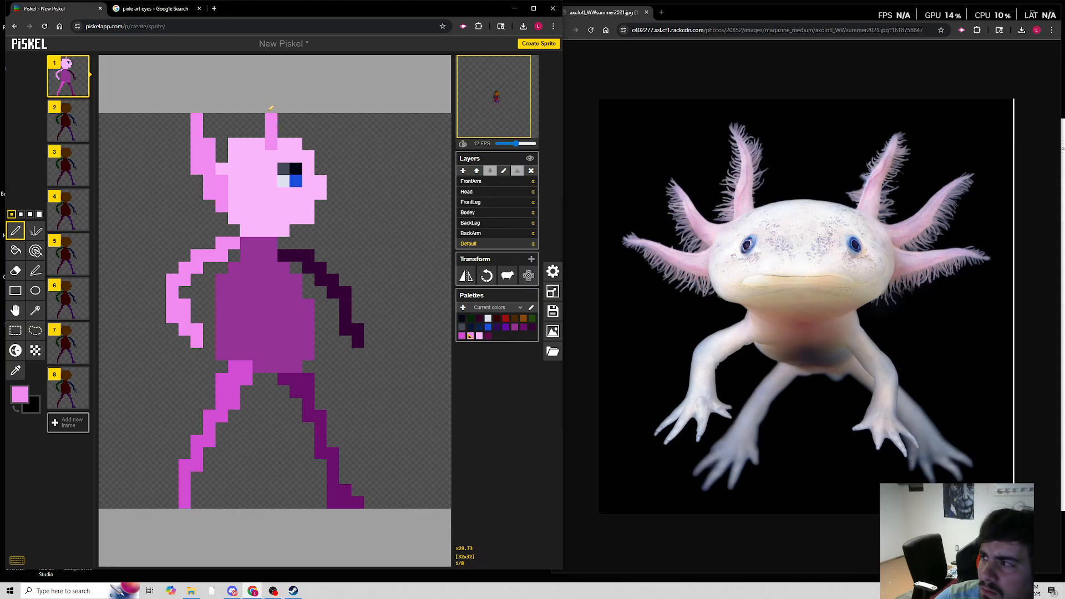
Undo the narrow stalk on top of the head and draw two longer pink gill stalks starting within the head.
key("ctrl+z")
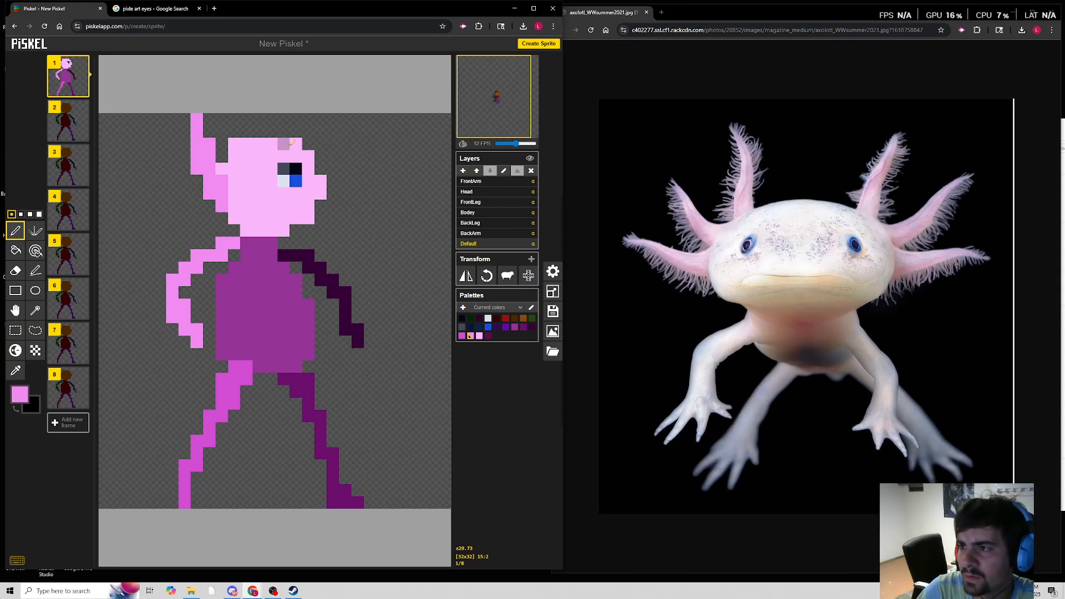
mouse_move(296, 151)
left_mouse_down()
mouse_move(258, 102)
mouse_move(277, 148)
left_mouse_up()
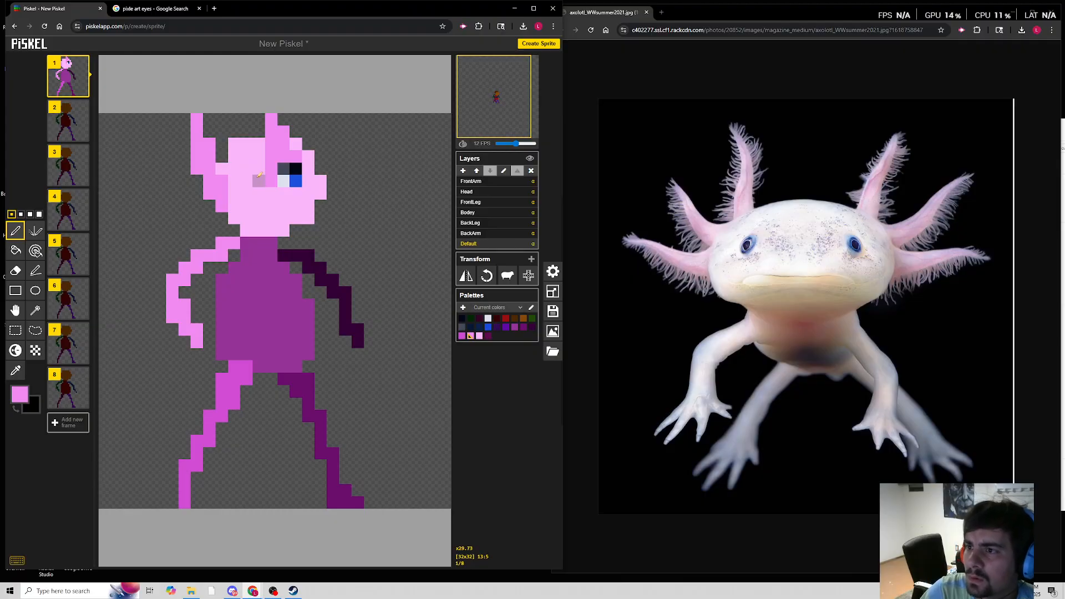
left_click_drag(253, 161, 232, 114)
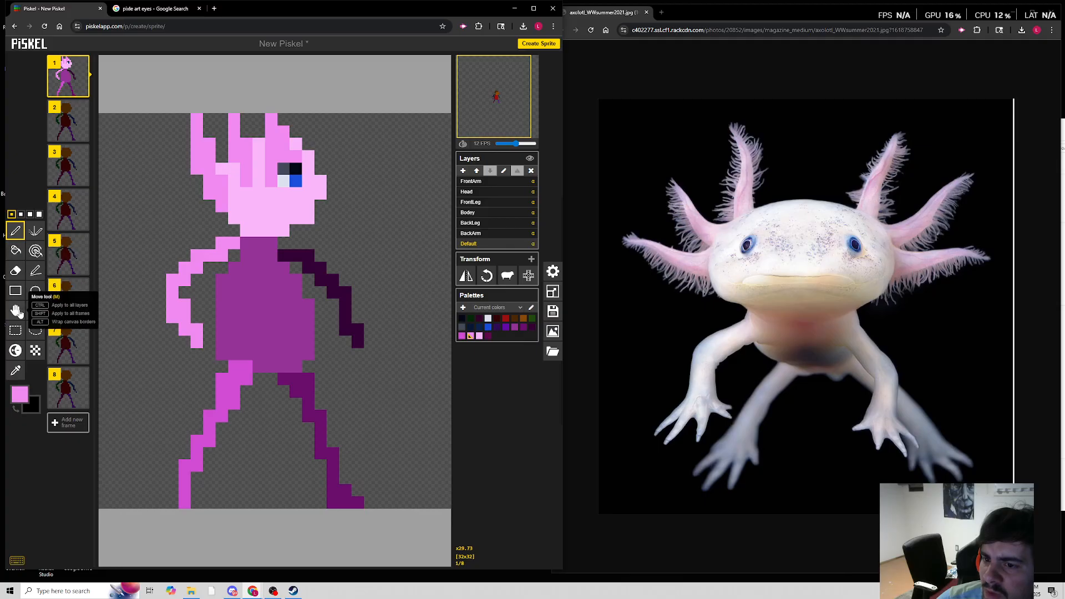
Erase the purple torso between the head and the legs.
left_click(15, 270)
left_click_drag(235, 277, 222, 315)
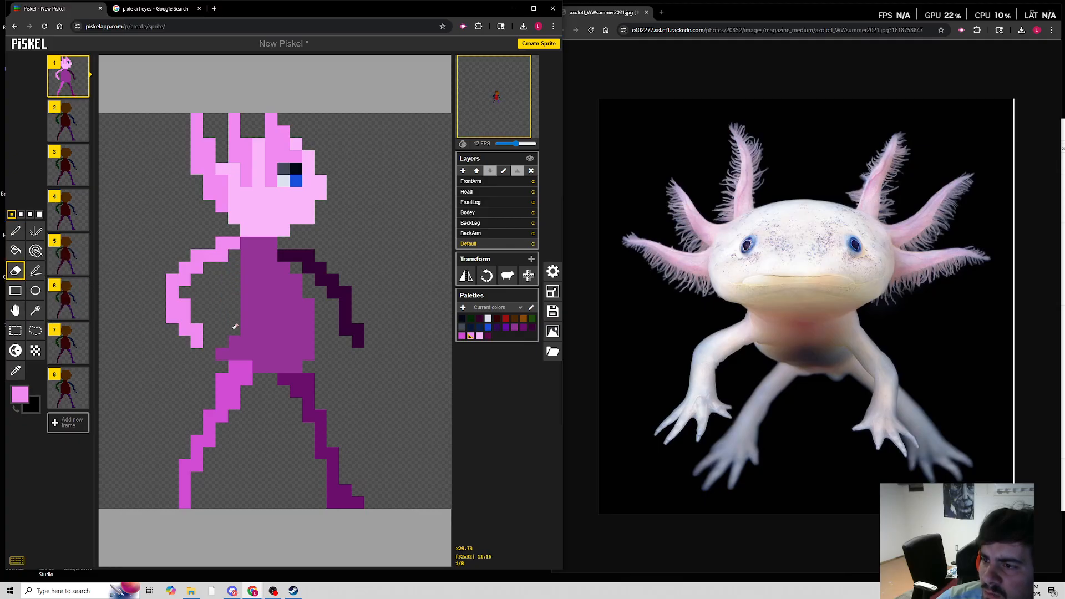
mouse_move(271, 243)
left_mouse_down()
mouse_move(297, 284)
mouse_move(312, 323)
mouse_move(300, 352)
mouse_move(293, 345)
mouse_move(302, 355)
mouse_move(269, 367)
mouse_move(249, 351)
mouse_move(225, 360)
mouse_move(269, 297)
left_mouse_up()
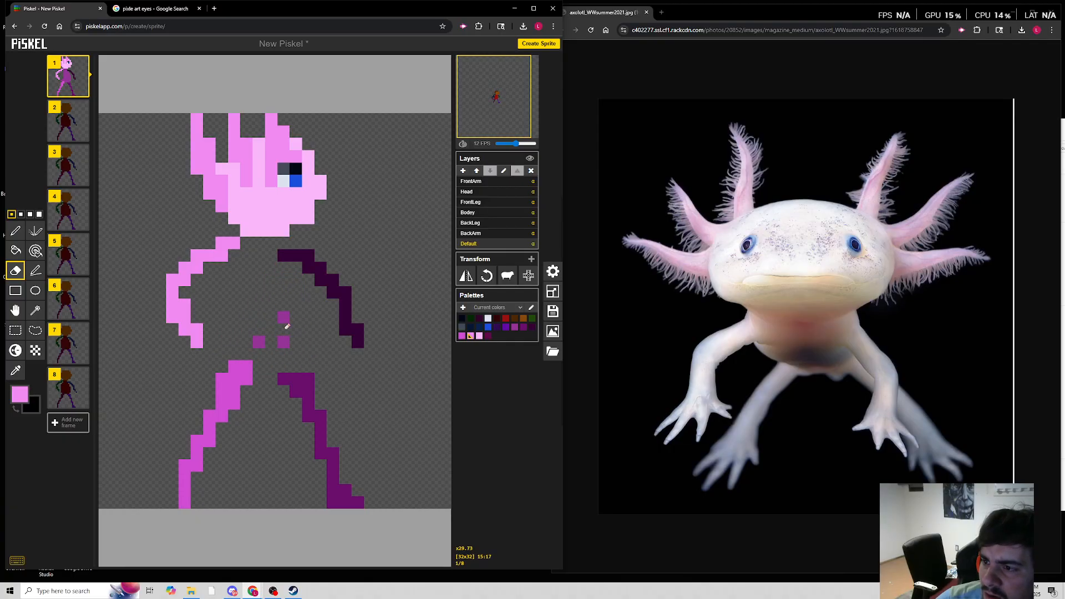
Draw a slimmer pink torso, four pixels wide in the middle and two pixels wide at the neck and hips.
left_click(15, 231)
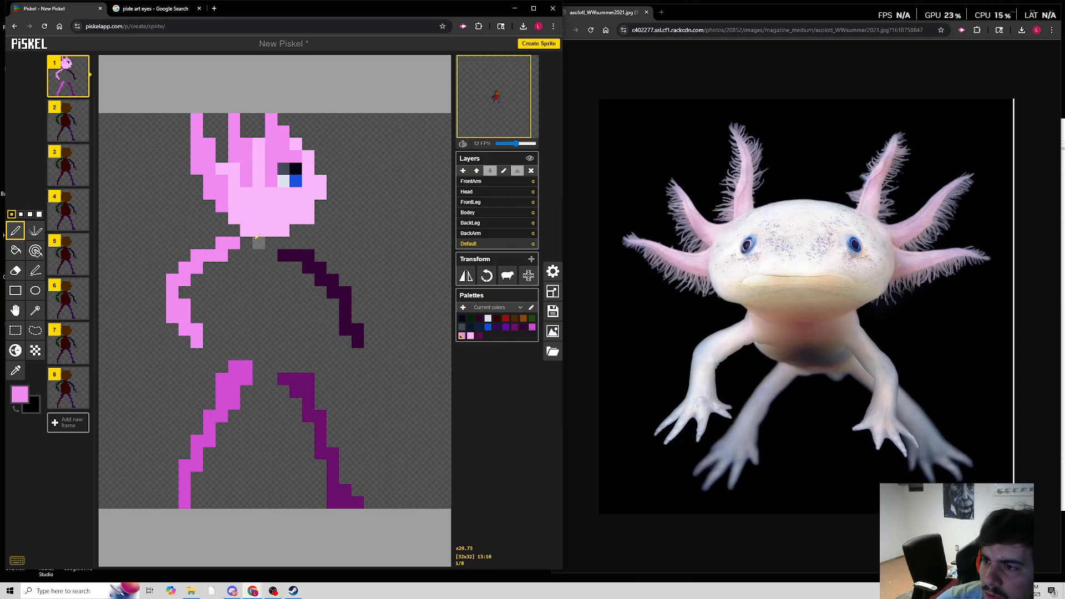
left_click_drag(271, 243, 259, 329)
left_click(271, 292)
left_click(259, 341)
left_click_drag(272, 286, 270, 329)
left_click_drag(247, 267, 247, 331)
left_click_drag(282, 273, 281, 328)
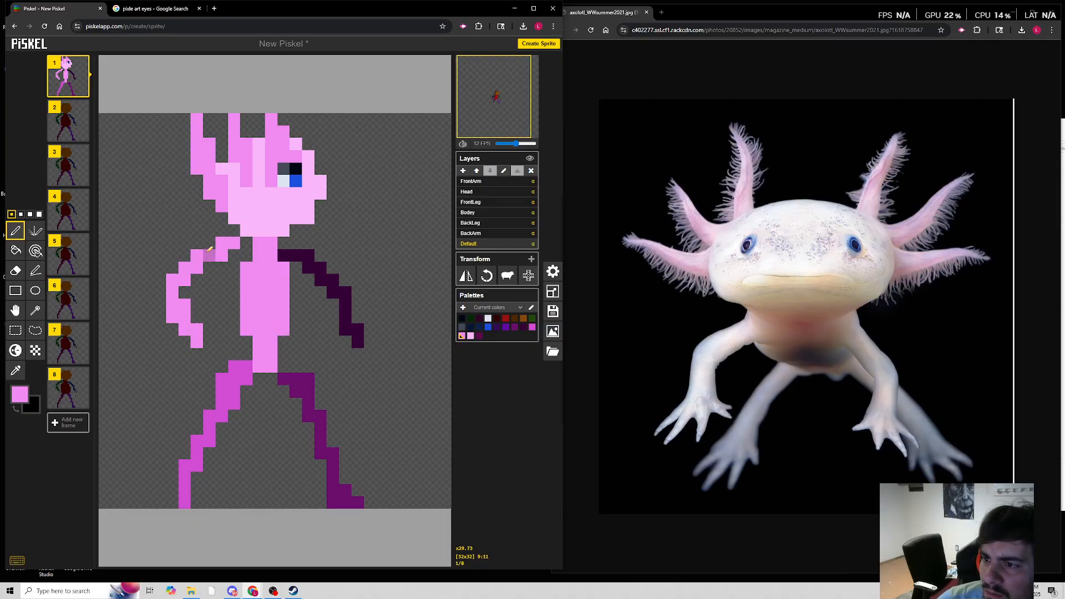
Try erasing both arms and the upper part of the pink leg, and undo these erasures.
left_click(15, 270)
left_click(209, 255)
mouse_move(211, 249)
left_mouse_down()
mouse_move(186, 312)
mouse_move(174, 290)
mouse_move(199, 325)
left_mouse_up()
mouse_move(292, 254)
left_mouse_down()
mouse_move(318, 264)
mouse_move(307, 260)
mouse_move(355, 307)
left_mouse_up()
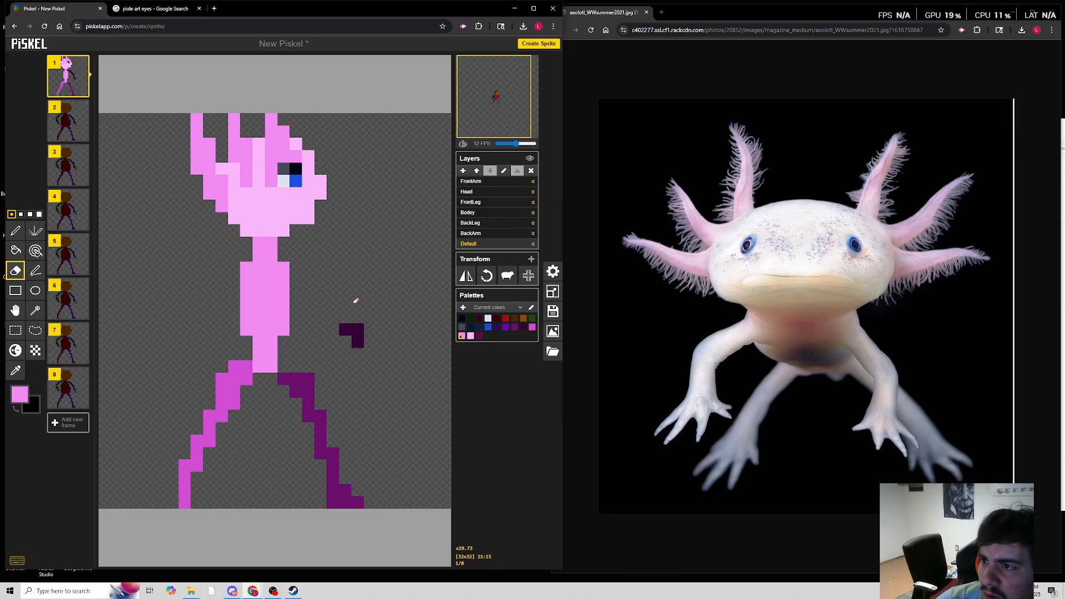
mouse_move(244, 366)
left_mouse_down()
mouse_move(220, 376)
mouse_move(209, 416)
left_mouse_up()
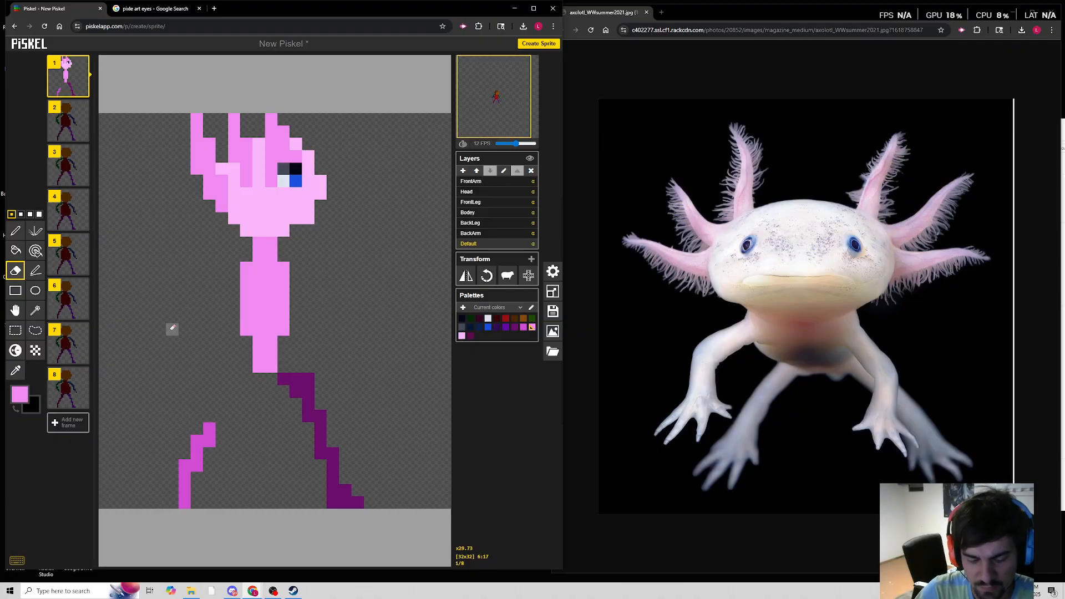
key("ctrl+z")
key("ctrl+z")
key("ctrl+z")
left_click(15, 370)
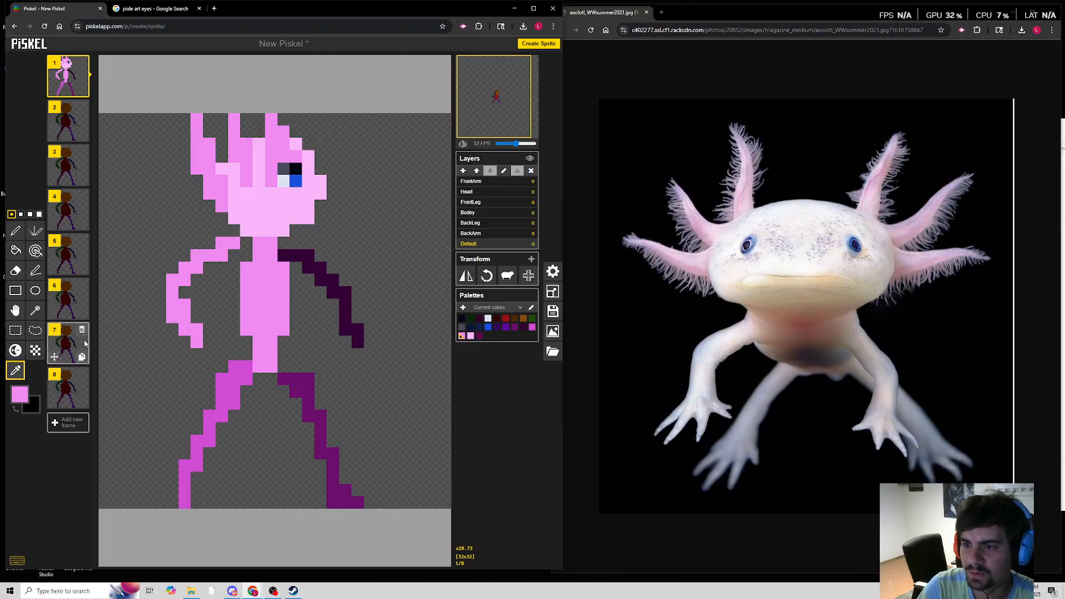
Erase the pink arm on the left side of the torso.
left_click(15, 270)
left_click_drag(221, 255, 228, 247)
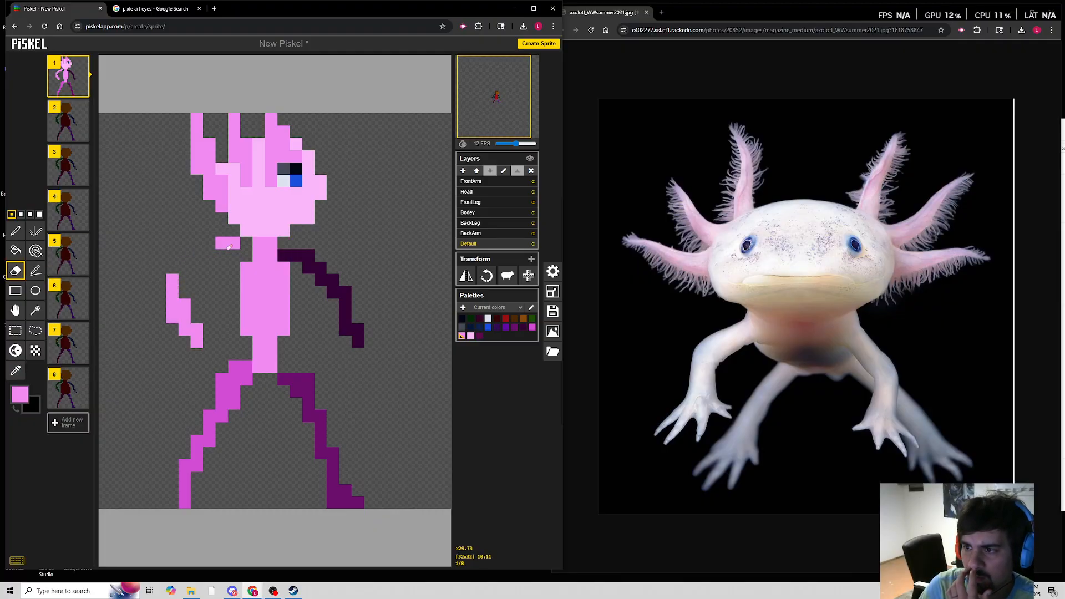
left_click_drag(179, 314, 197, 339)
Try drawing a bent pink arm with a spread-fingered hand, and undo it.
left_click(15, 230)
mouse_move(238, 271)
left_mouse_down()
mouse_move(200, 277)
mouse_move(176, 309)
mouse_move(197, 353)
left_mouse_up()
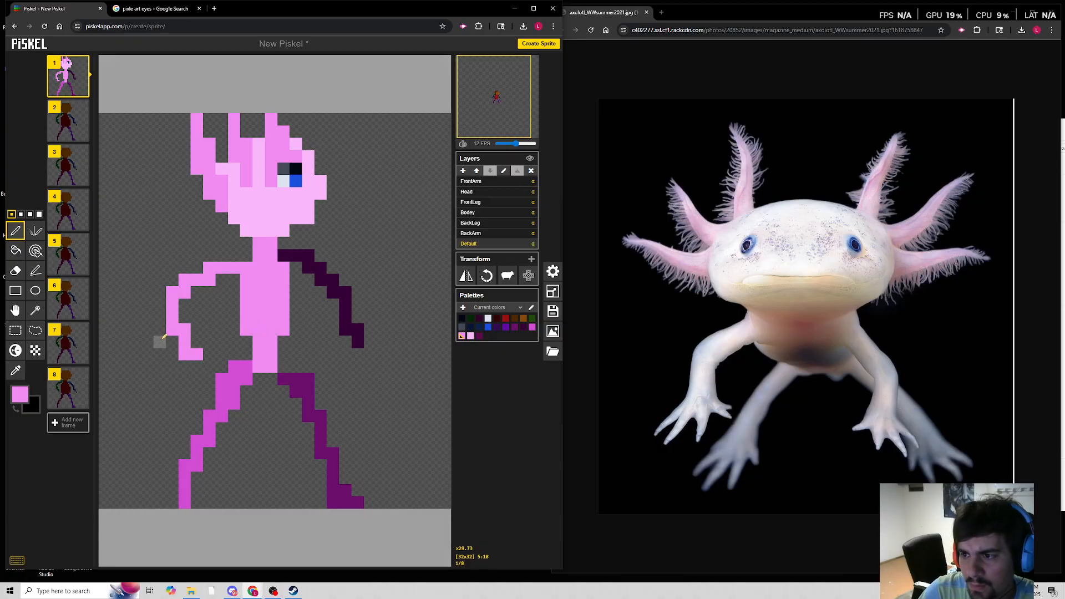
left_click_drag(159, 318, 146, 326)
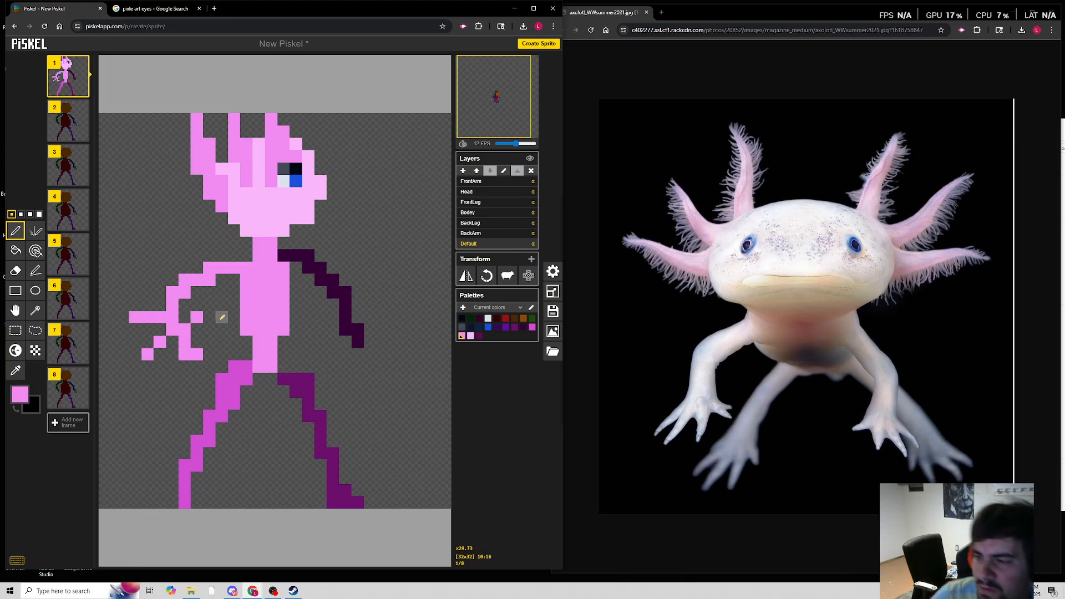
key("ctrl+z")
key("ctrl+z")
key("ctrl+z")
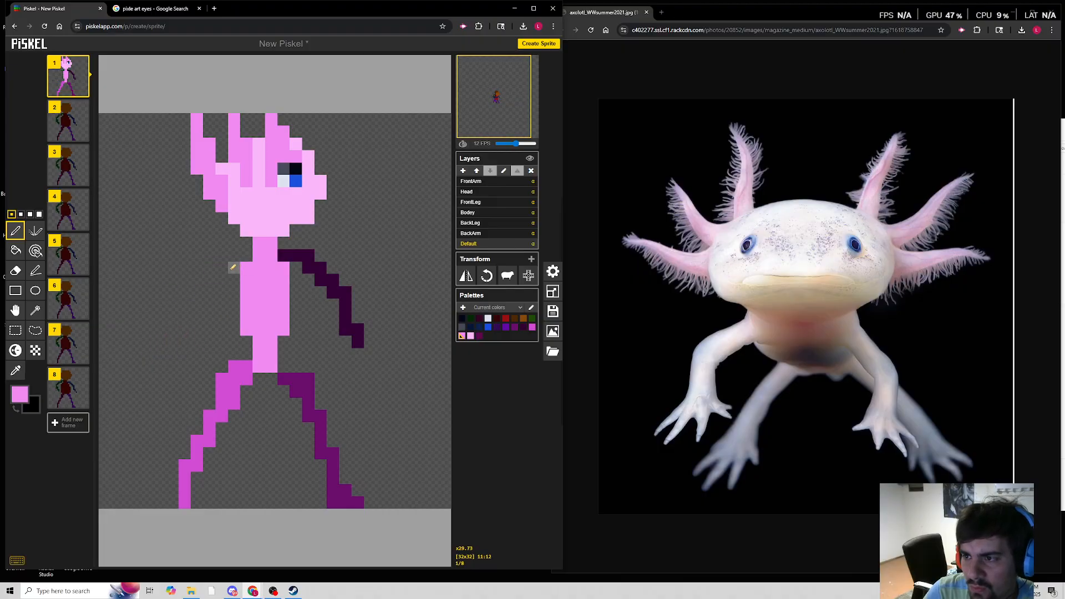
Redraw the pink arm without fingers, stepping outward and down from the shoulder, undoing strokes that bend too sharply.
left_click(209, 268)
left_click(196, 303)
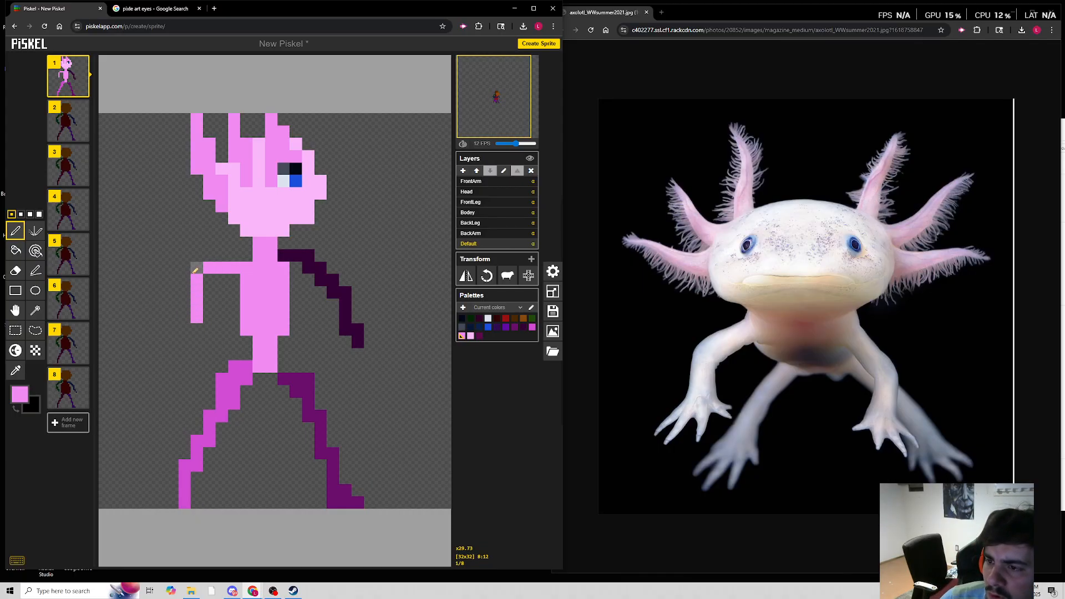
key("ctrl+z")
key("ctrl+z")
key("ctrl+z")
key("ctrl+z")
key("ctrl+z")
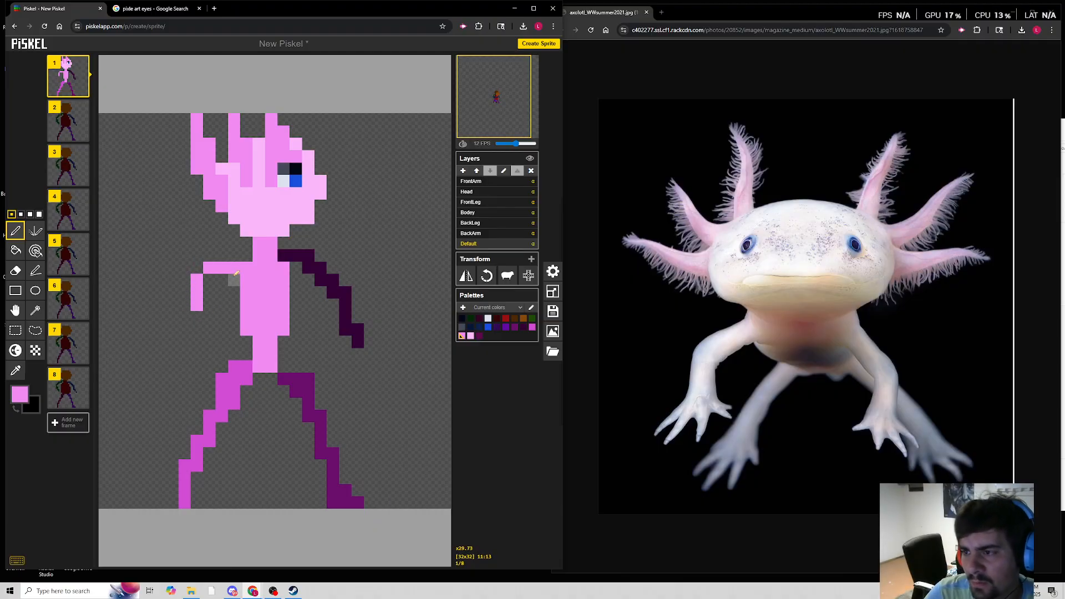
left_click_drag(210, 280, 193, 292)
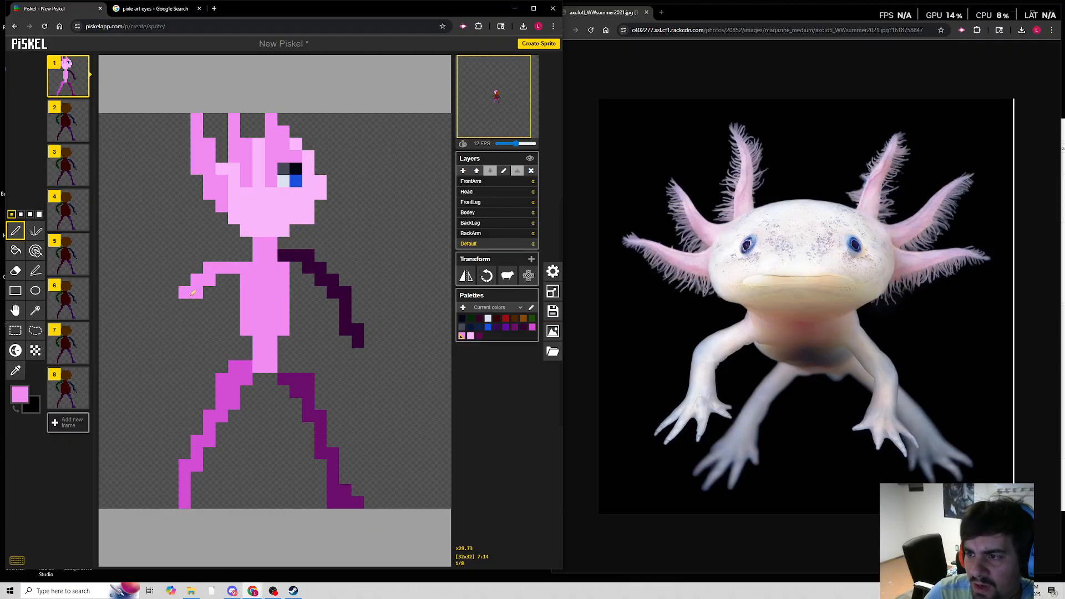
Sample the dark purple of the back arm, erase that arm, and redraw it lower, stepping diagonally down from the slim torso.
left_click(15, 370)
left_click(321, 278)
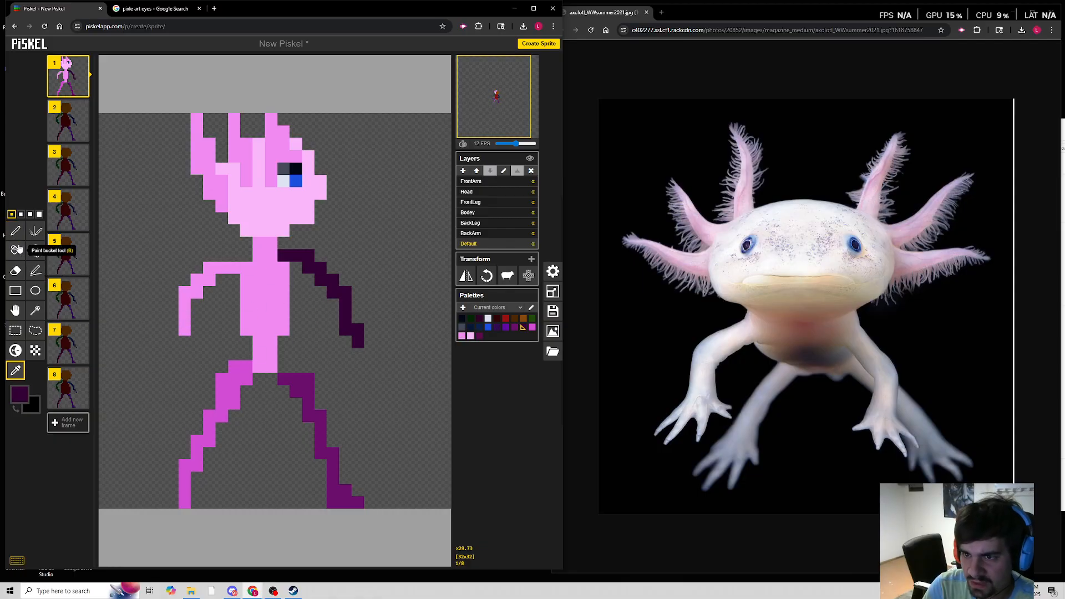
left_click(15, 270)
mouse_move(312, 266)
left_mouse_down()
mouse_move(345, 295)
mouse_move(324, 286)
mouse_move(358, 343)
left_mouse_up()
left_click(15, 234)
mouse_move(296, 268)
left_mouse_down()
mouse_move(332, 289)
mouse_move(351, 330)
left_mouse_up()
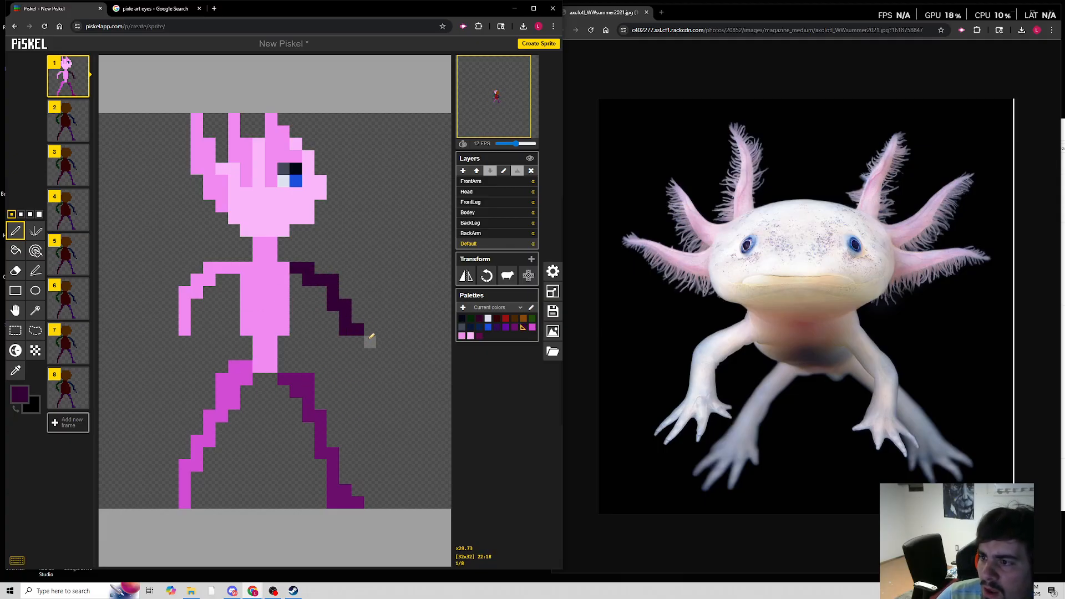
left_click(370, 341)
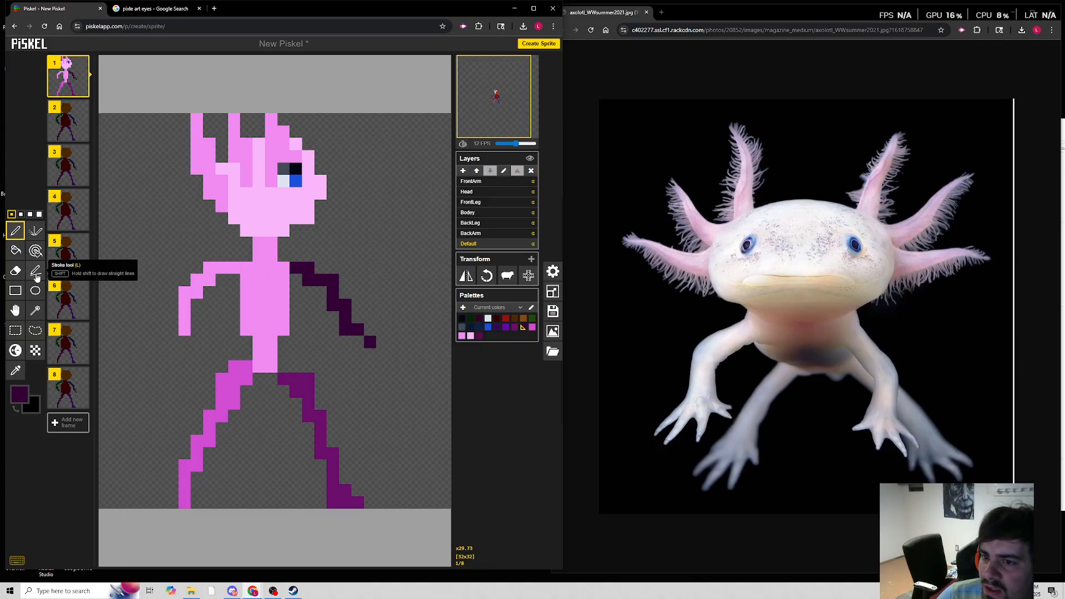
Sample the body pink, darken it to #bd6abe, and shade the back edge of the torso down to the hips.
left_click(16, 371)
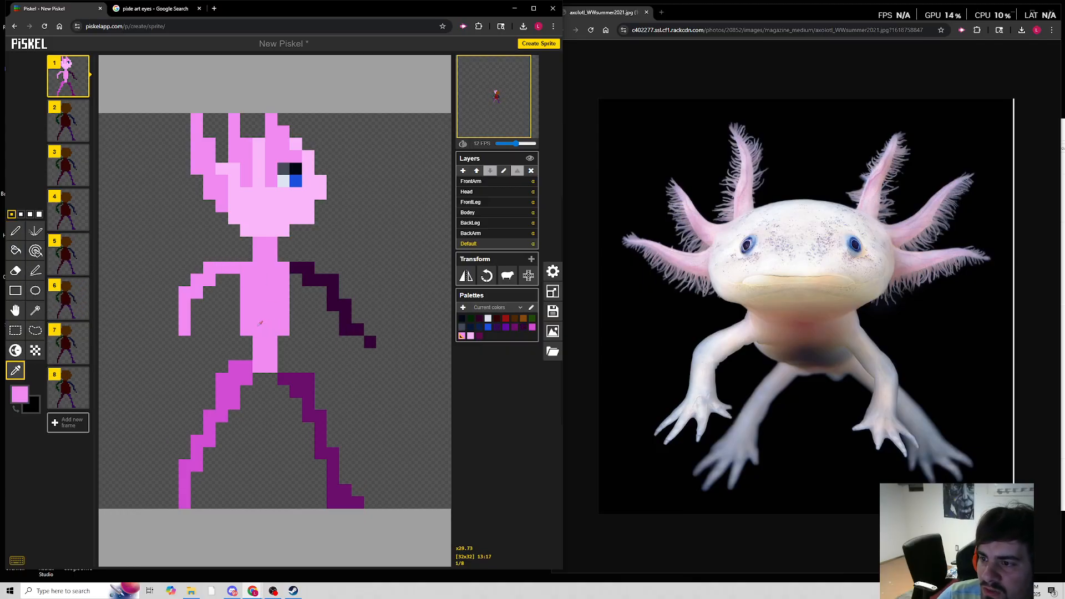
left_click(16, 230)
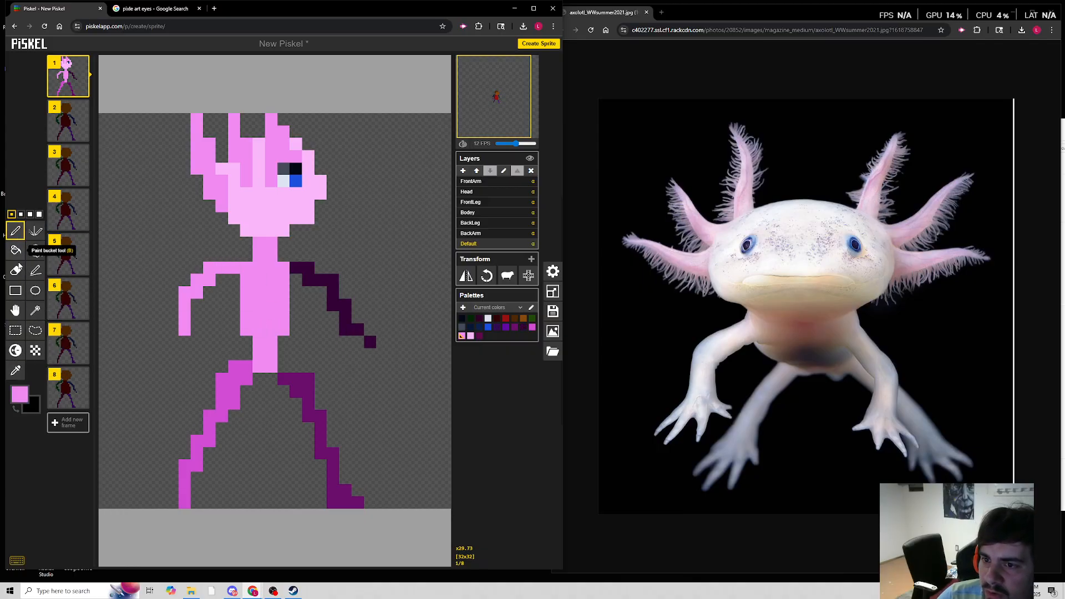
left_click(23, 404)
left_click_drag(71, 419, 72, 425)
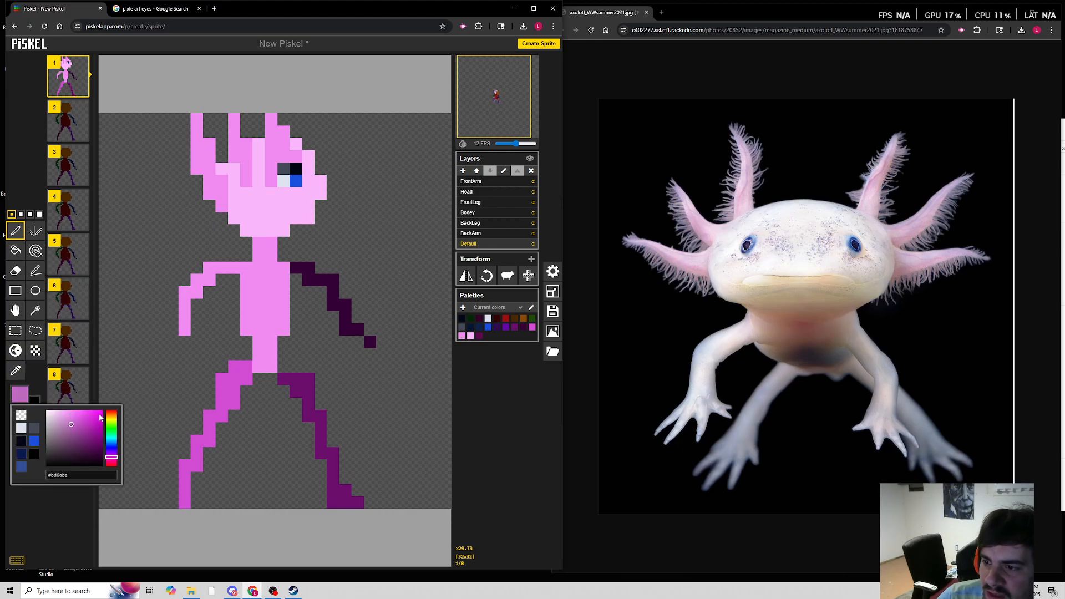
left_click_drag(272, 366, 246, 304)
left_click(196, 279)
Try shading the underside of the head with the darker pink #bb7bbc, and undo it.
left_click(15, 370)
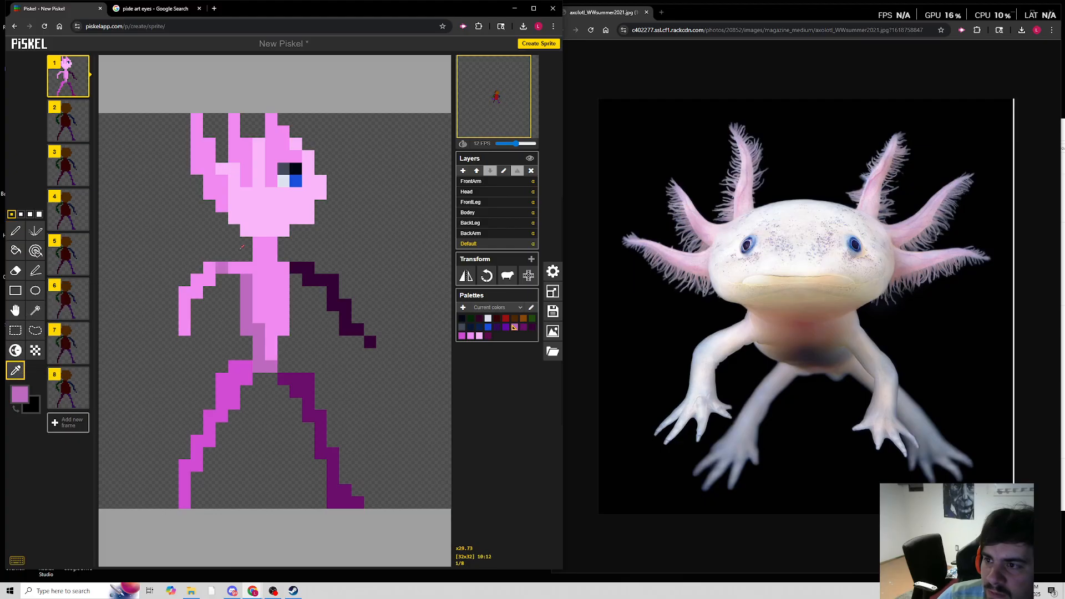
left_click(20, 394)
left_click(58, 436)
left_click(280, 230)
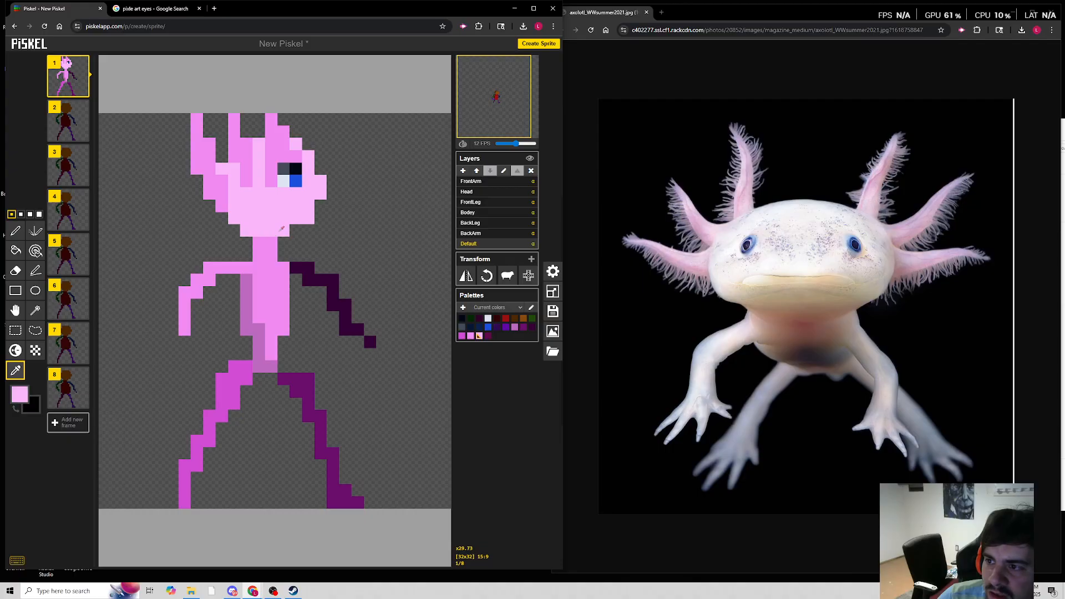
left_click(19, 393)
left_click(63, 442)
left_click(65, 435)
left_click(66, 426)
left_click(15, 231)
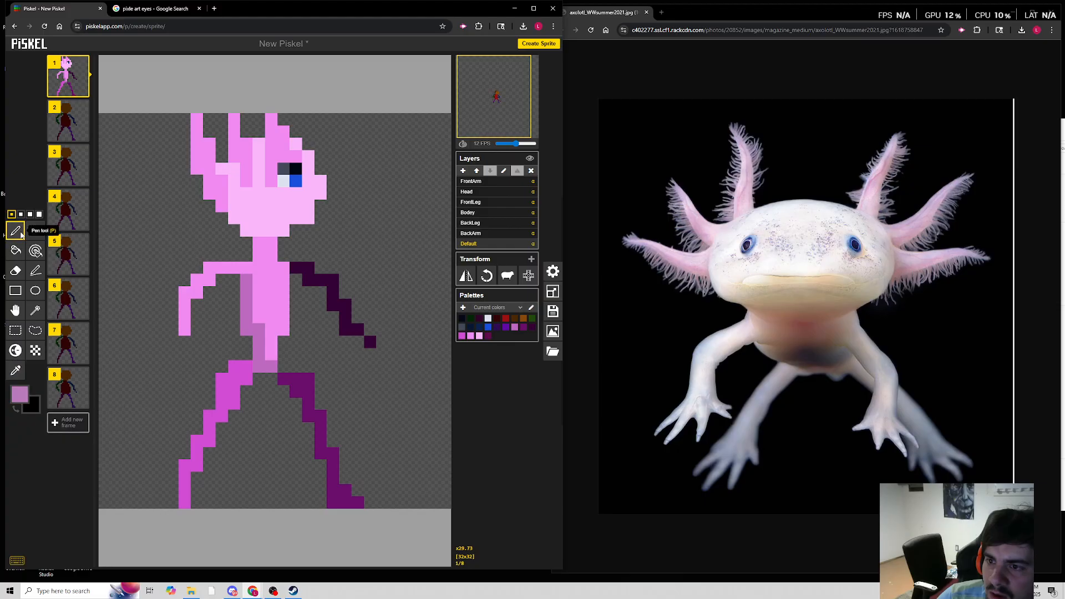
left_click_drag(281, 229, 253, 224)
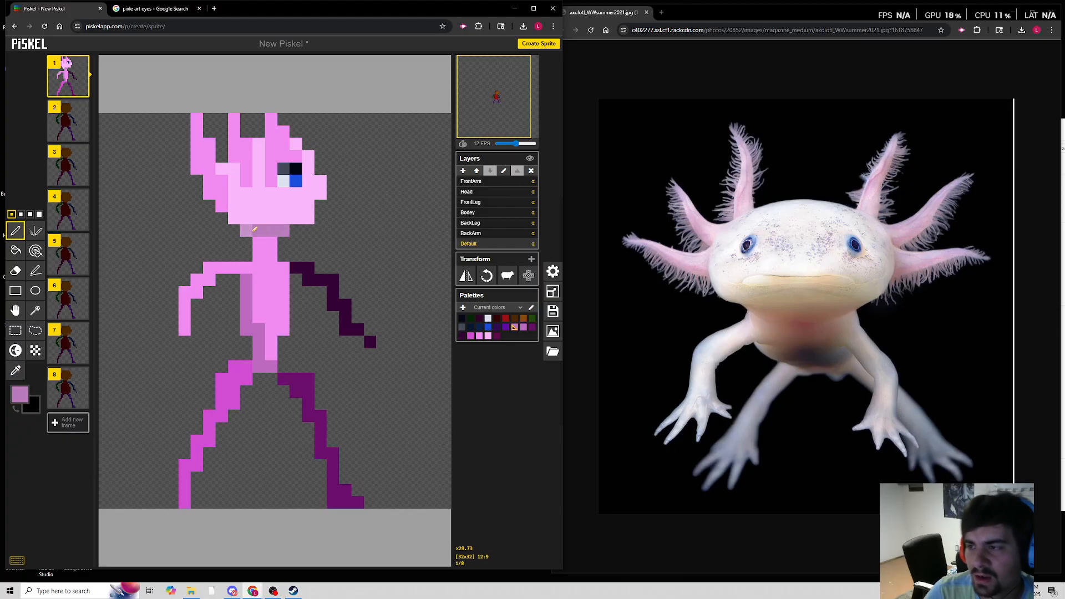
key("ctrl+z")
Sample the light head pink, darken it slightly, and shade the chin and lower back edge of the head, undoing the excess pixel.
left_click(20, 394)
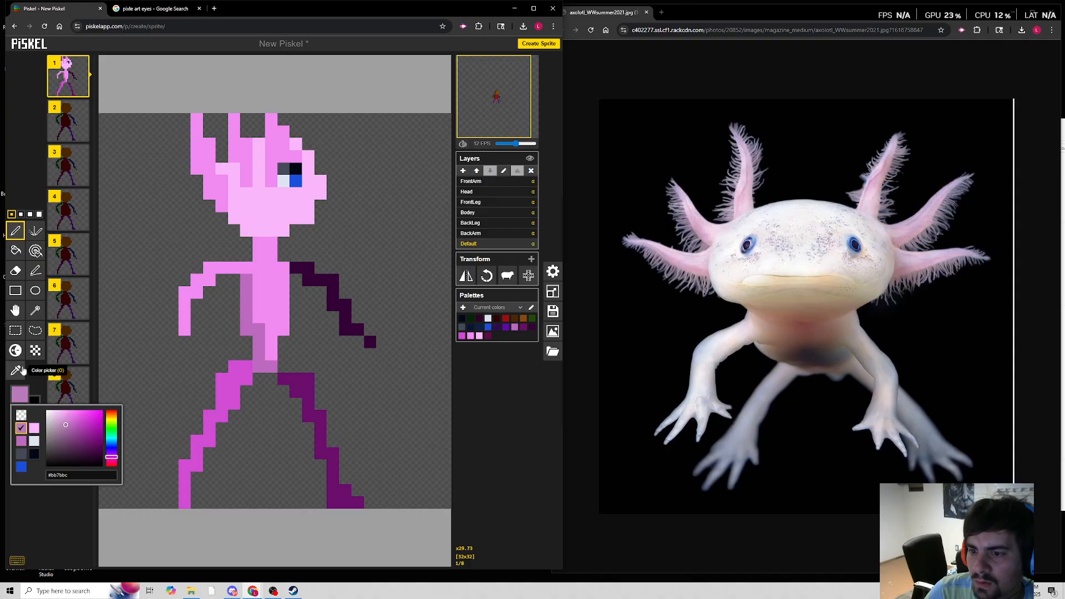
left_click(18, 369)
left_click(256, 196)
left_click(19, 393)
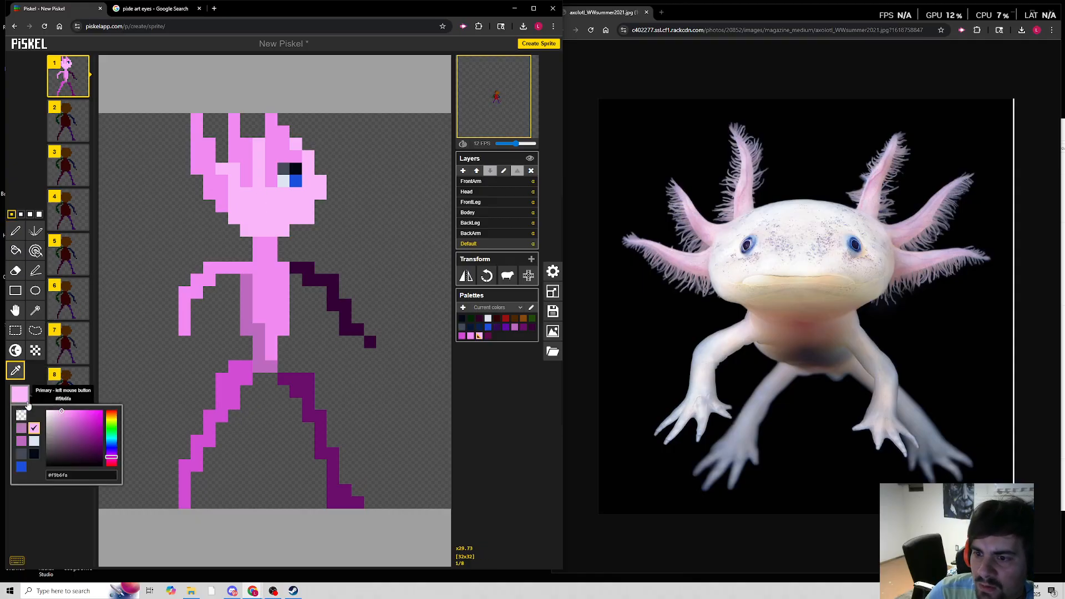
left_click(62, 420)
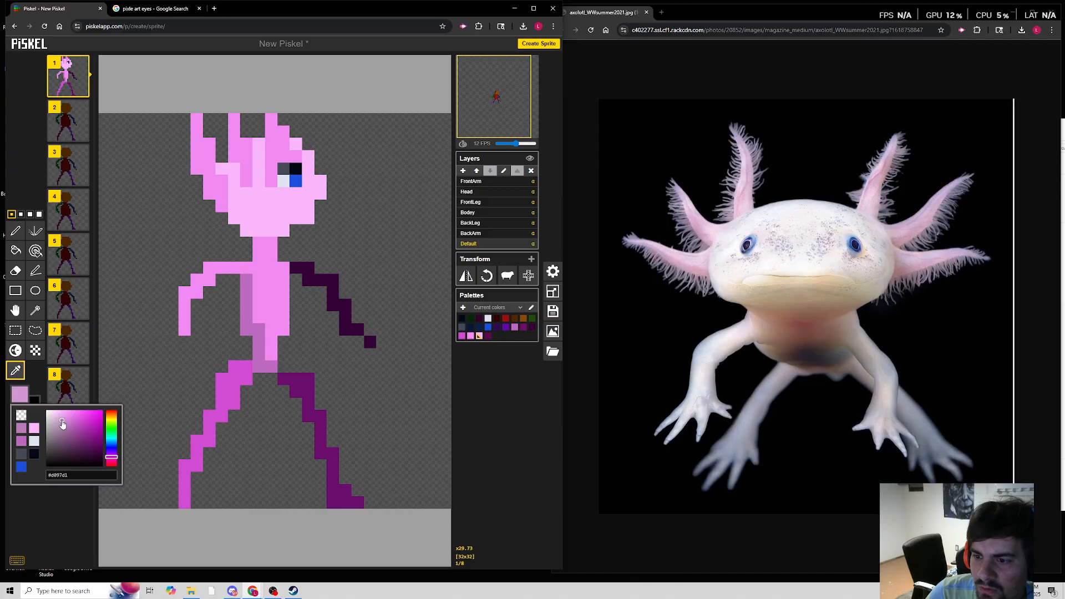
left_click(15, 231)
left_click(272, 218)
left_click(272, 230)
left_click(250, 229)
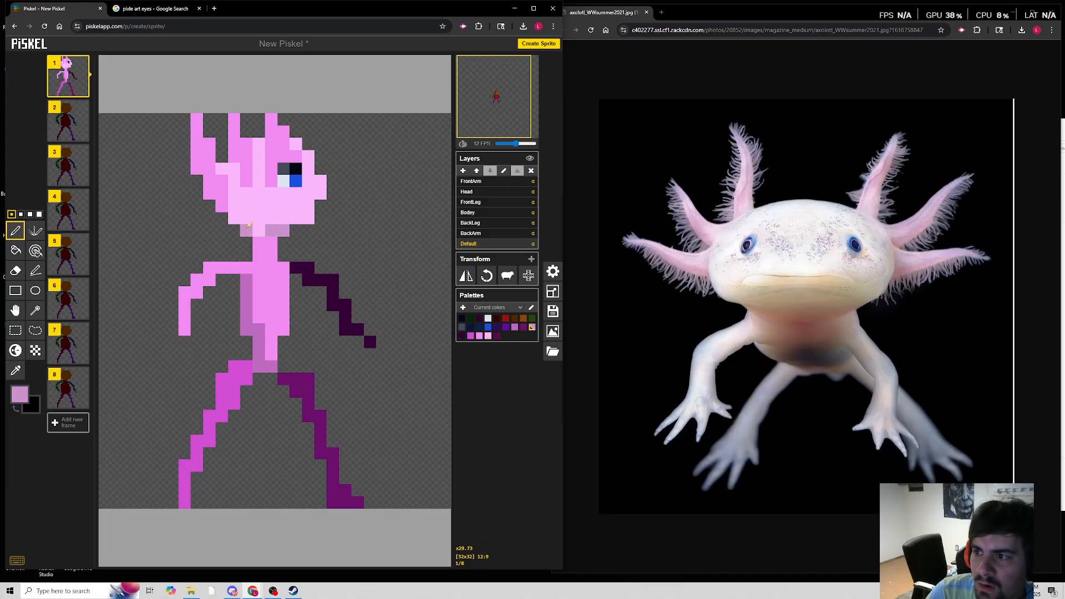
left_click(236, 219)
left_click(235, 210)
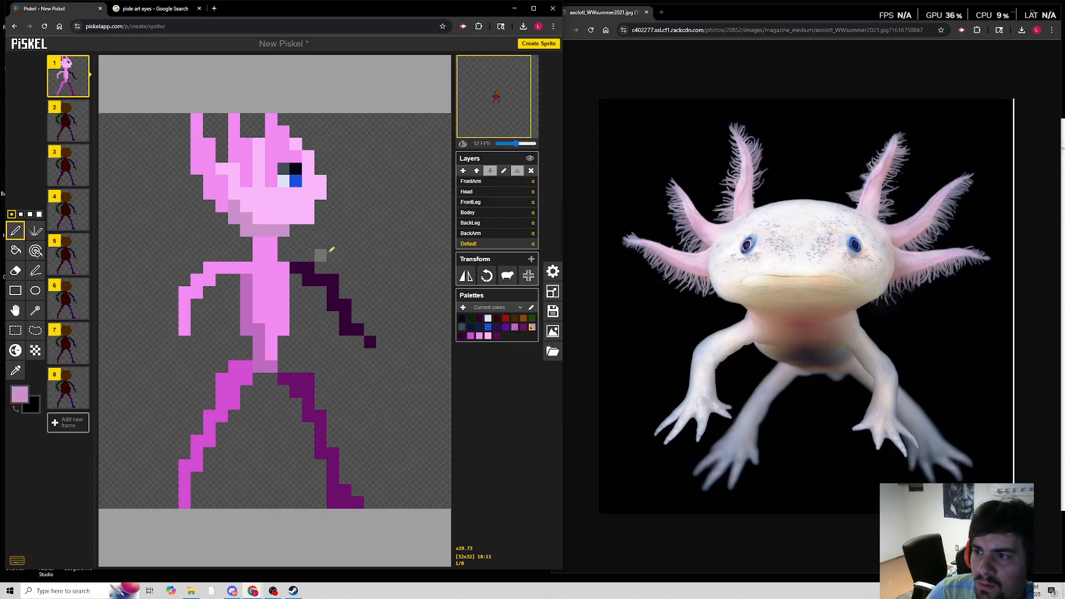
left_click(222, 206)
key("ctrl+z")
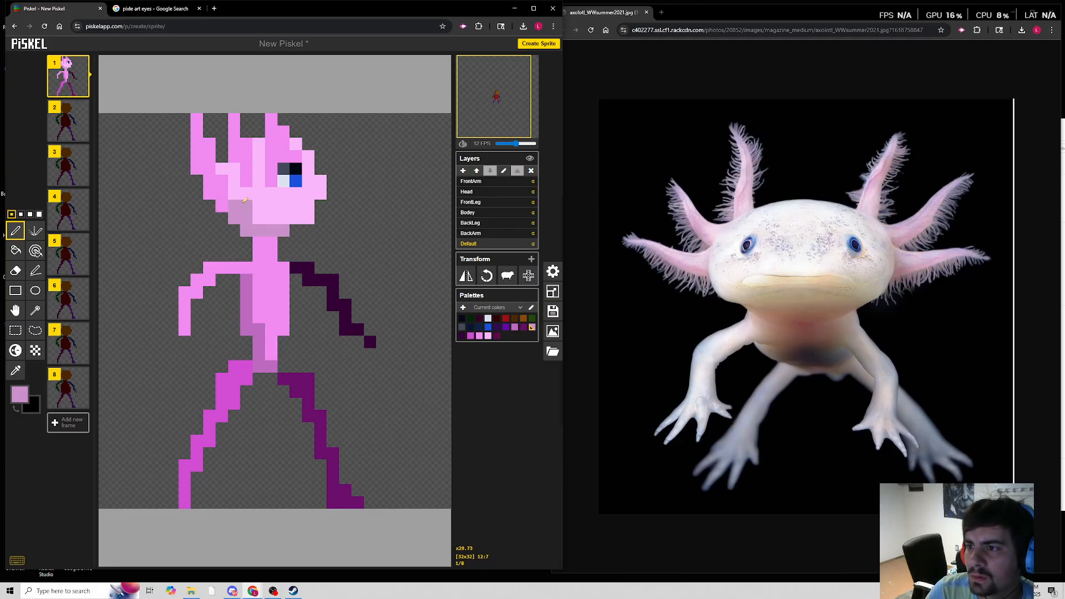
Sample the gill pink, darken it, and shade the lower edge of the rearmost gill stalk beside the head.
key("o")
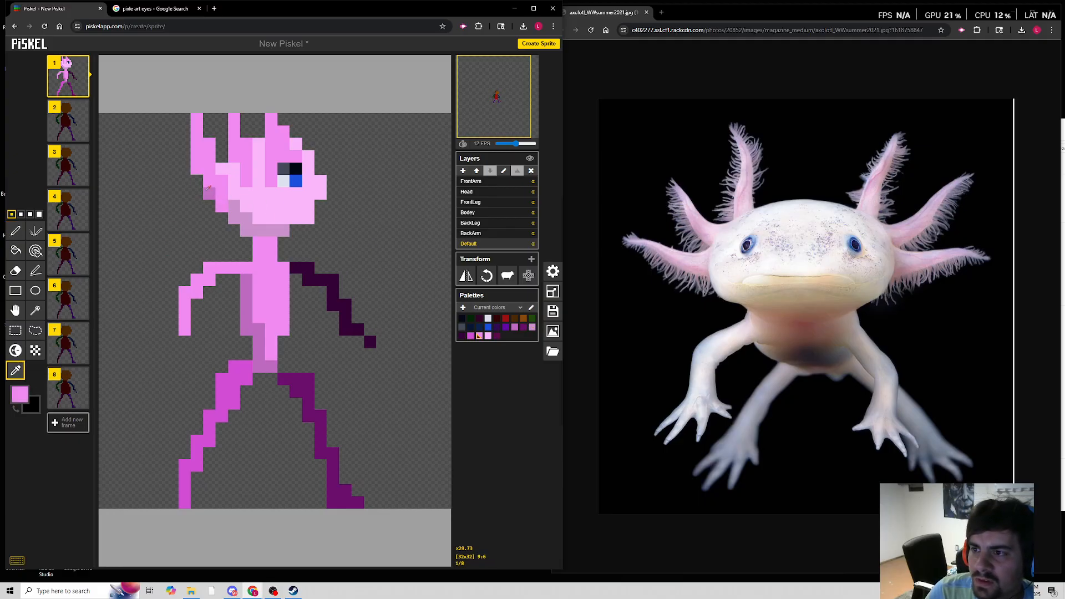
left_click(23, 399)
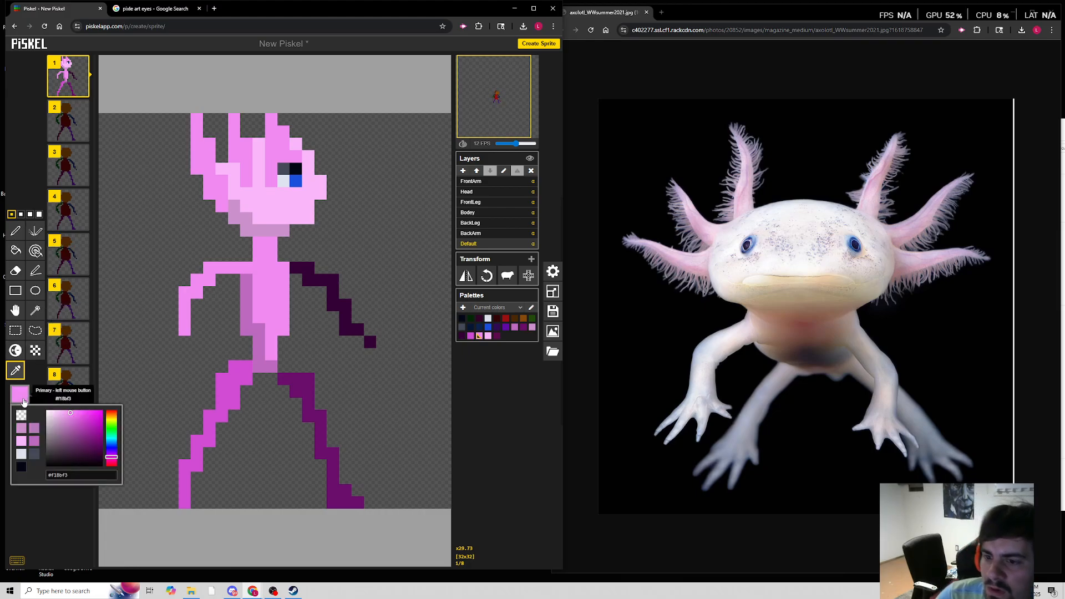
left_click(16, 231)
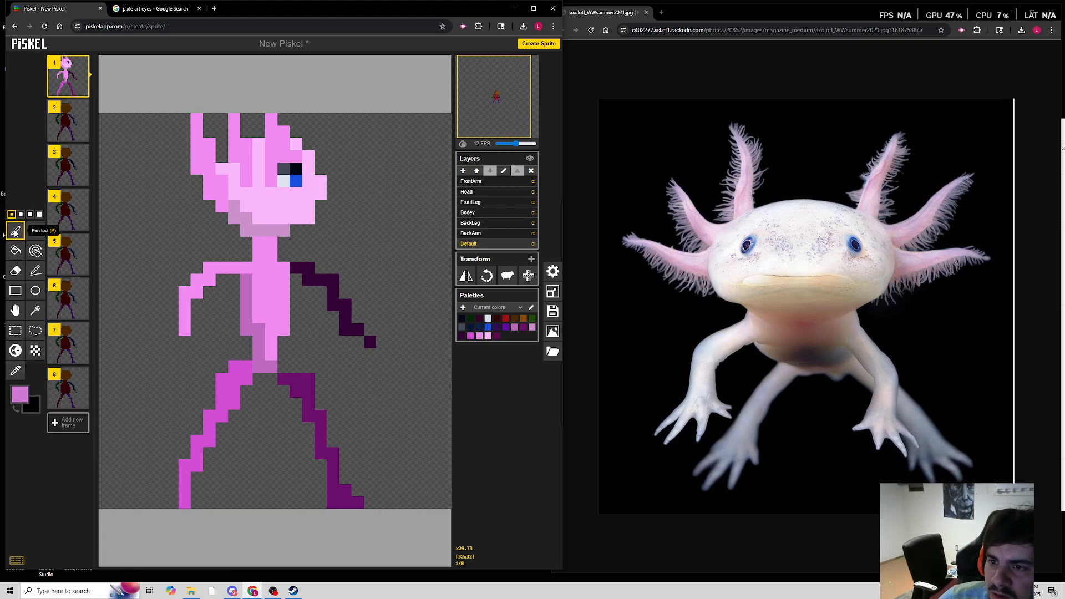
left_click(221, 194)
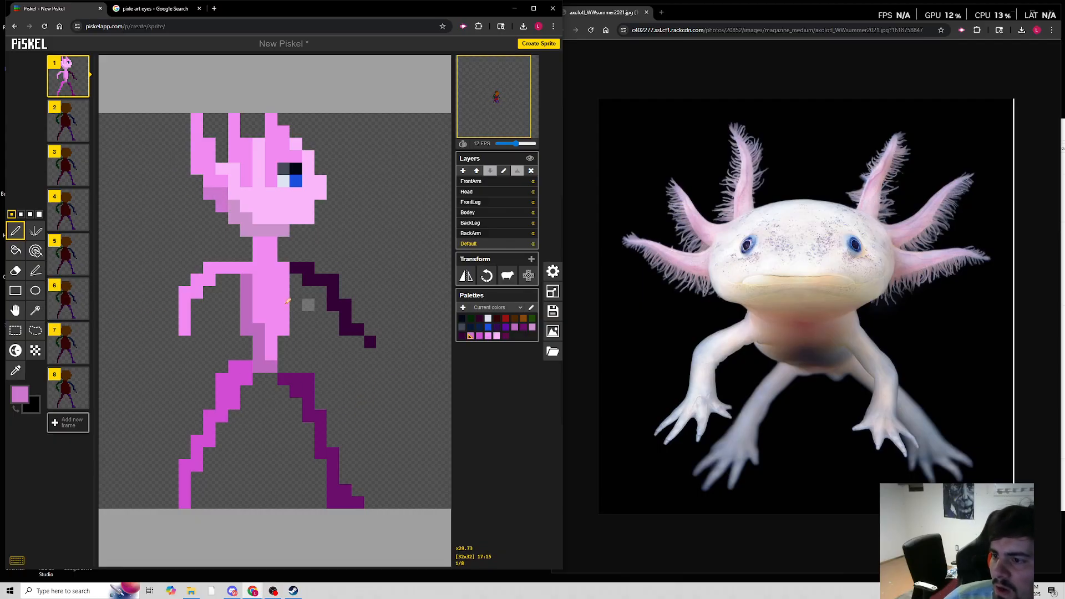
Sample the front leg's magenta, darken it, and draw a shading band along the leg's back edge from hip to foot.
left_click(16, 370)
left_click(16, 231)
left_click(26, 395)
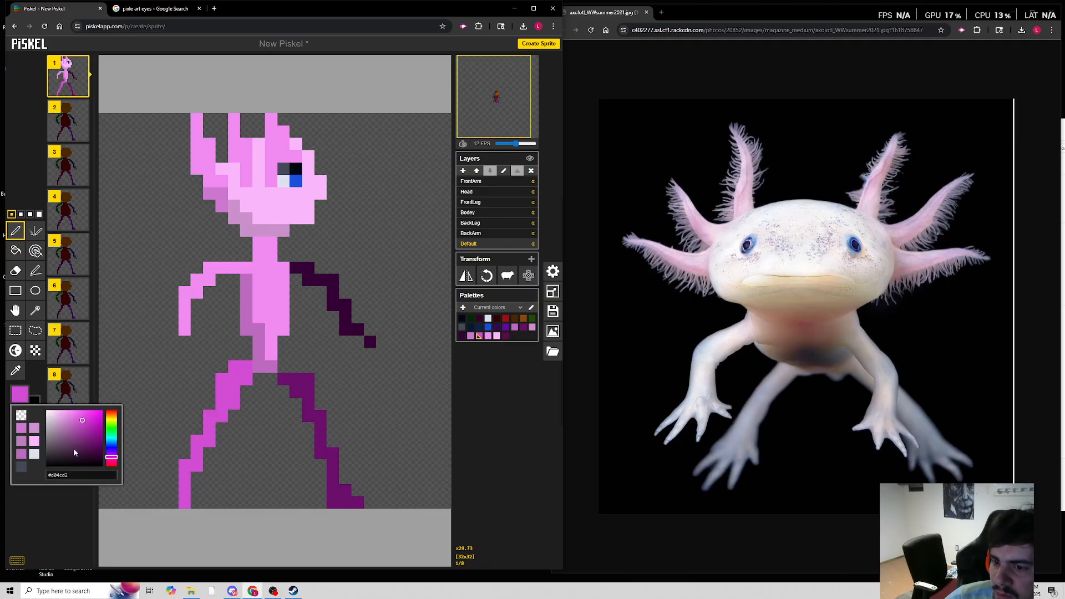
left_click_drag(221, 366, 174, 478)
left_click(179, 488)
left_click(172, 497)
Sample the back leg's purple, darken it, and draw a shading band along the leg's inner edge down to the foot.
left_click(15, 370)
left_click(308, 391)
left_click(16, 230)
left_click(19, 393)
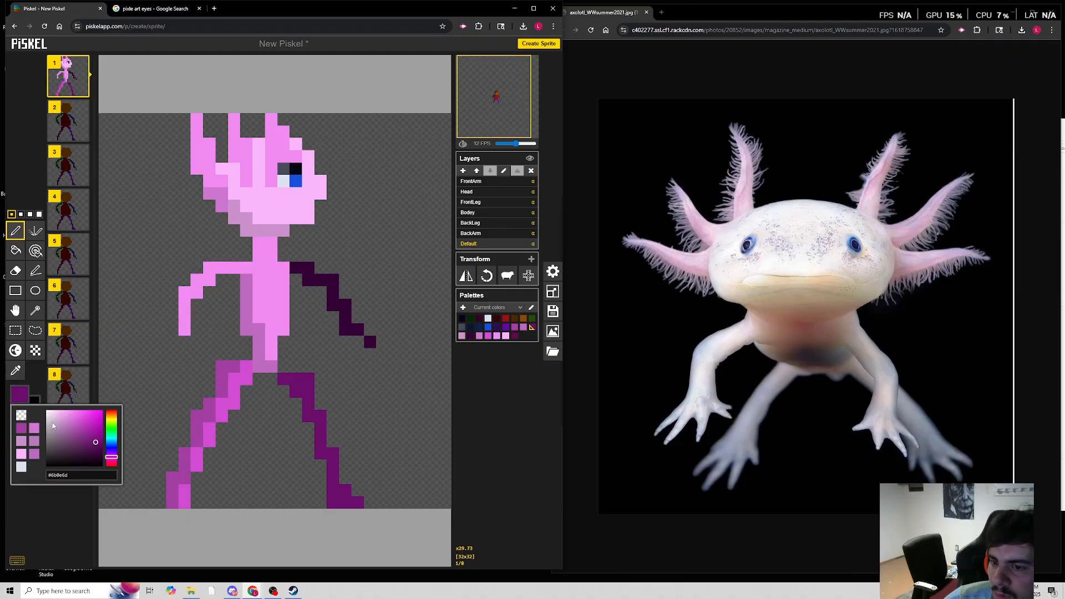
mouse_move(274, 377)
left_mouse_down()
mouse_move(312, 458)
mouse_move(348, 503)
left_mouse_up()
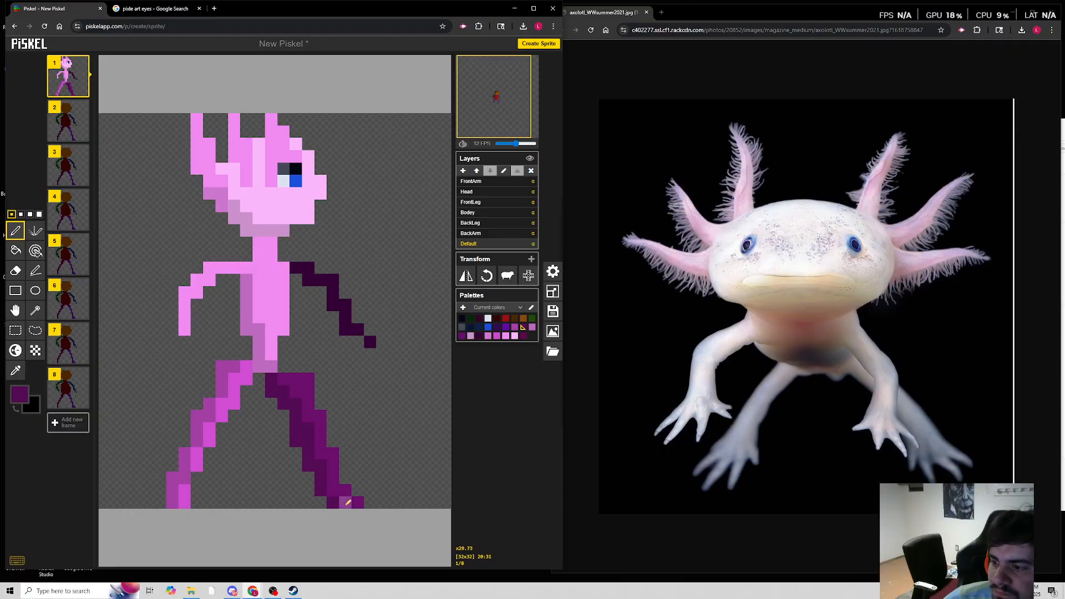
left_click(326, 499)
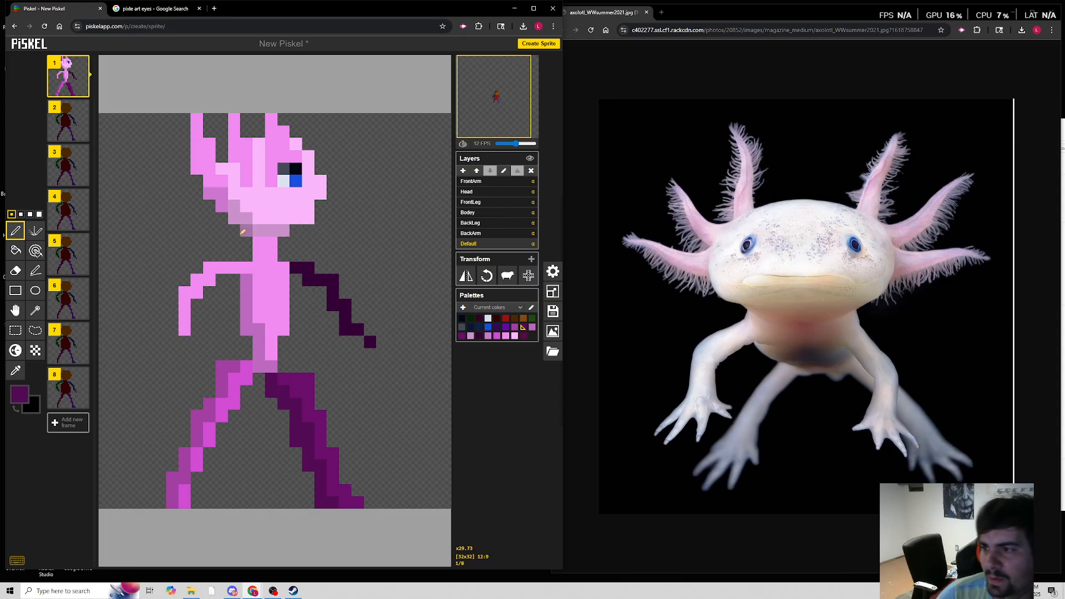
Erase the outer pixels at the back leg's upper thigh and toe to slim the leg.
left_click(15, 270)
left_click(297, 378)
left_click_drag(300, 373, 311, 388)
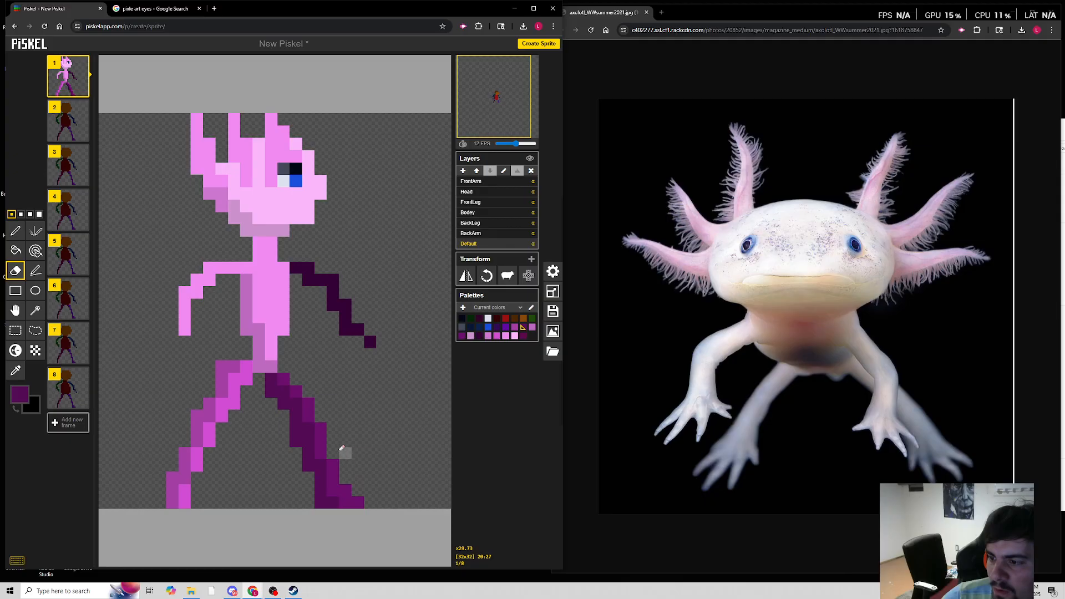
left_click_drag(359, 488, 374, 504)
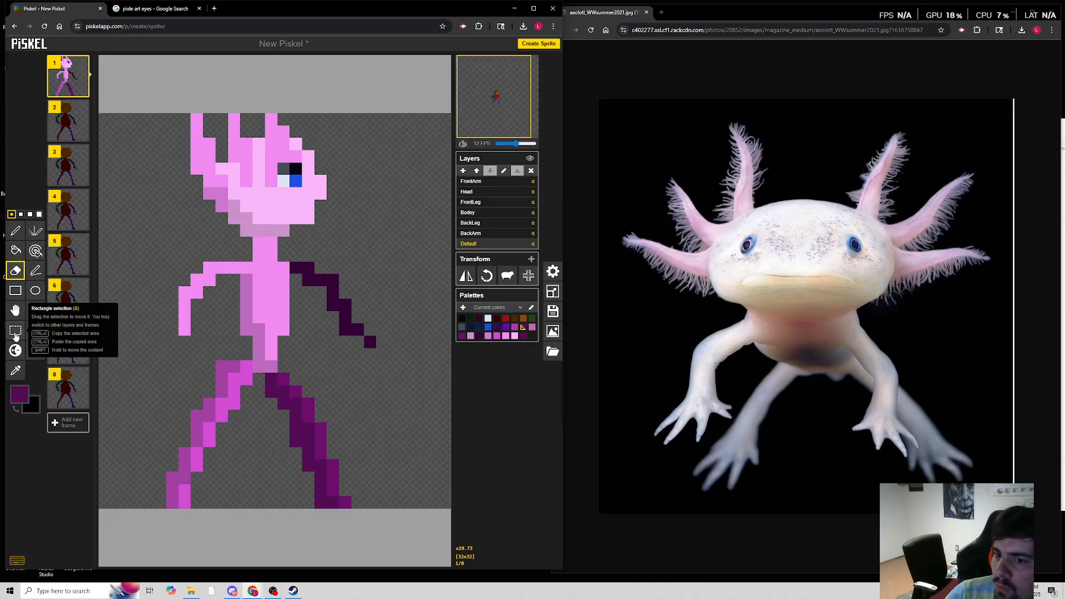
In frame 2, try deleting the old figure with a rectangular selection, and erase it with the largest eraser size.
left_click(68, 127)
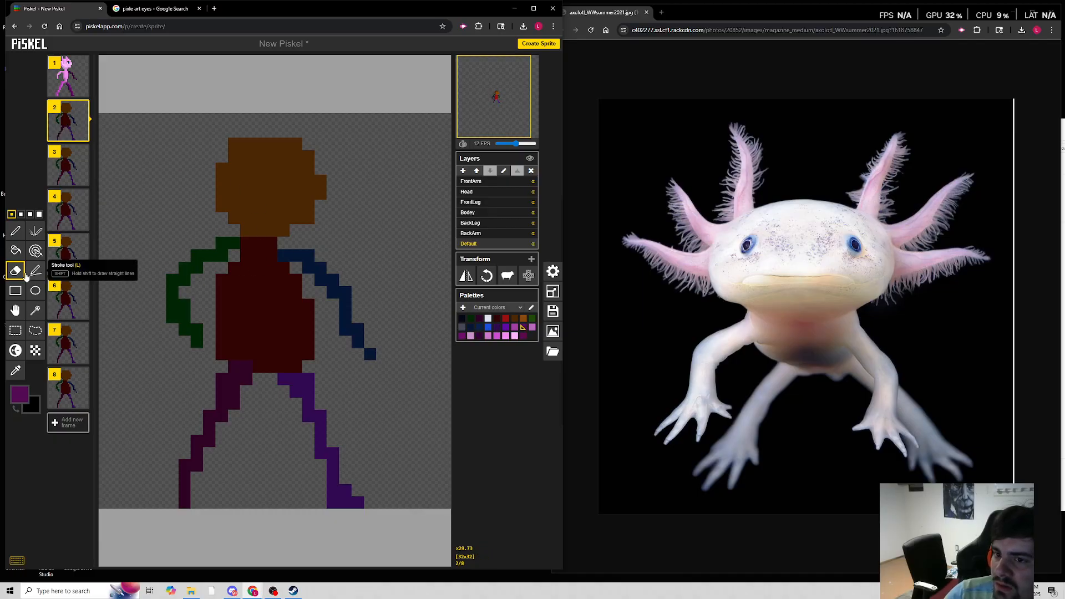
left_click(15, 331)
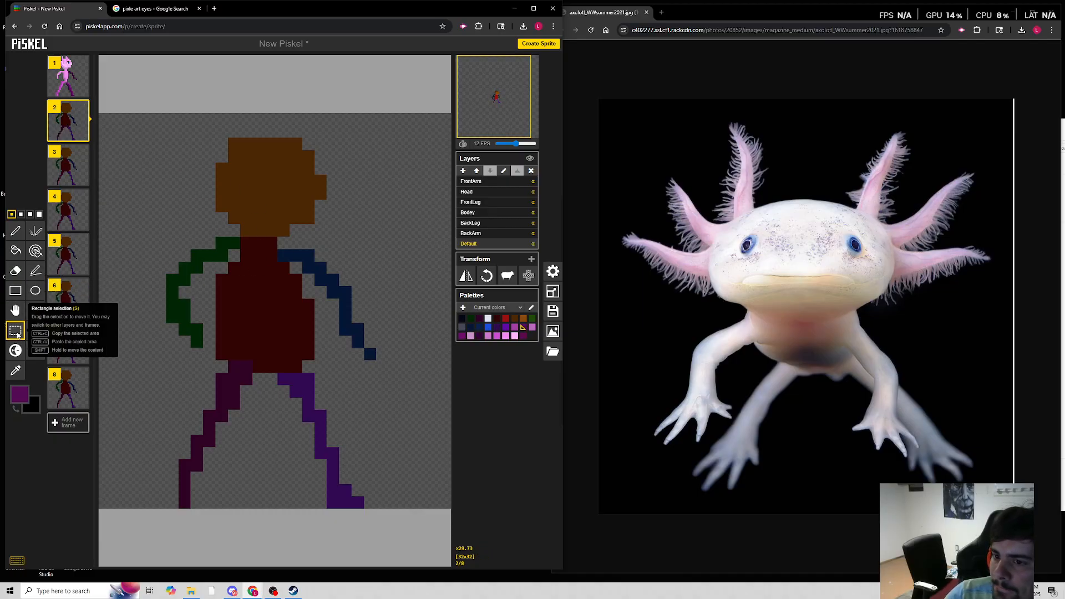
left_click_drag(129, 126, 416, 509)
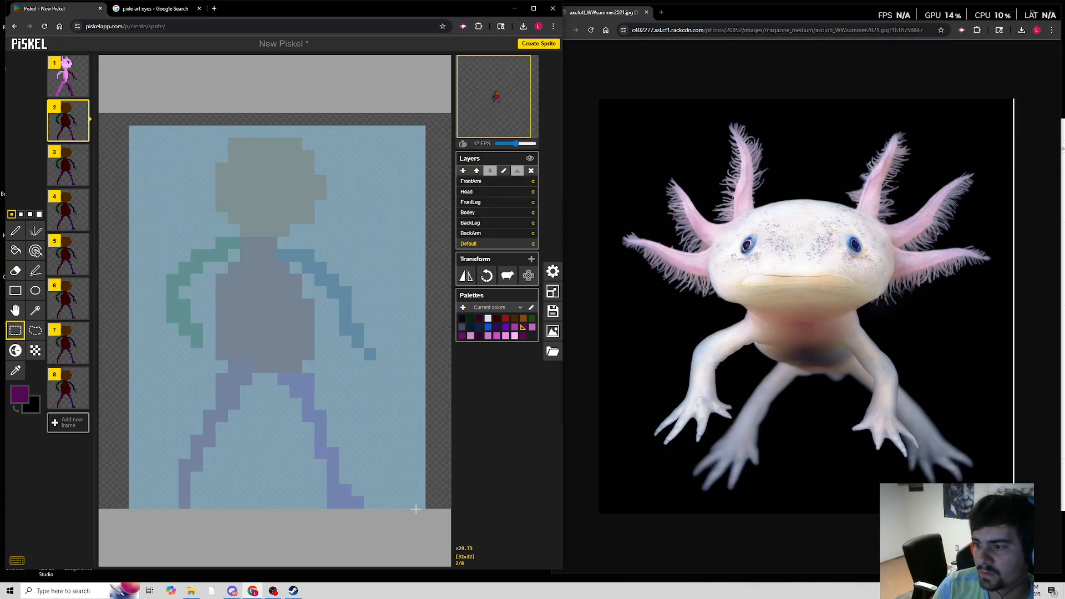
key("Delete")
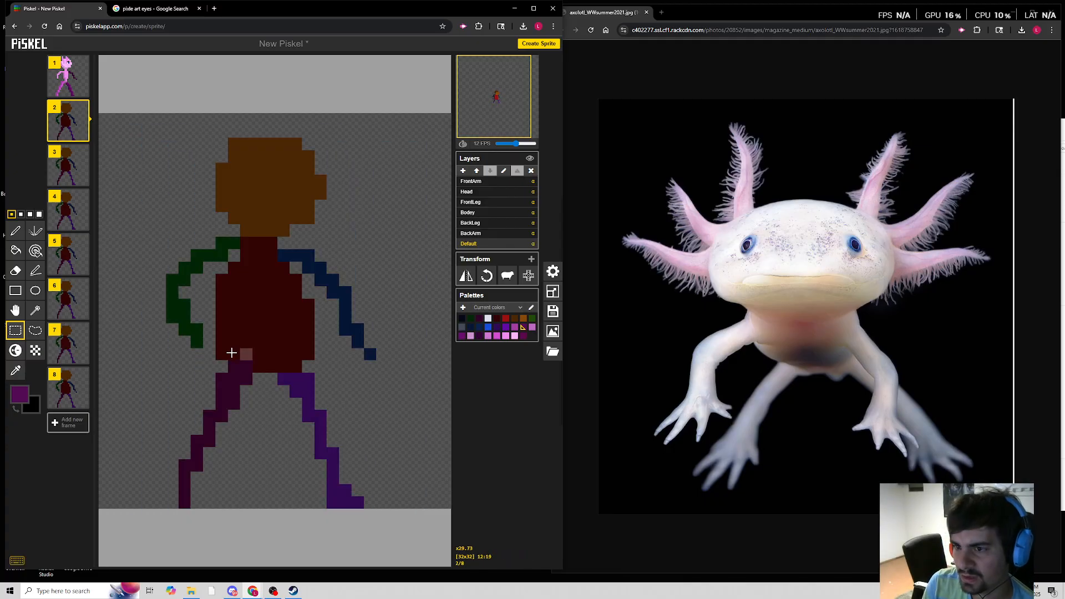
left_click(16, 270)
left_click(38, 214)
mouse_move(221, 183)
left_mouse_down()
mouse_move(238, 209)
mouse_move(328, 231)
mouse_move(230, 324)
mouse_move(214, 458)
mouse_move(366, 475)
left_mouse_up()
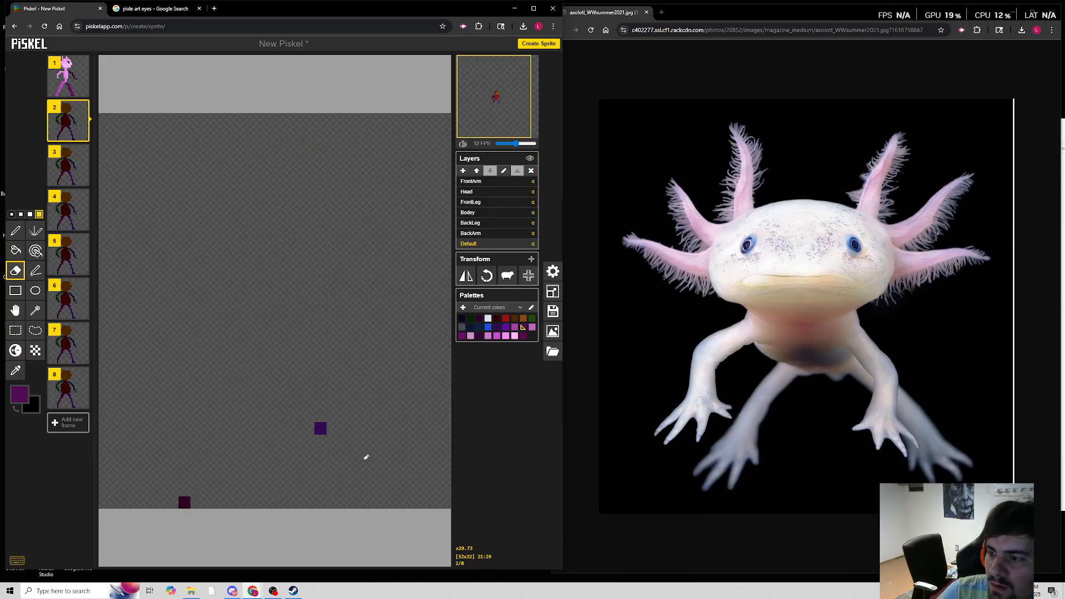
Erase the old base figures completely from frames 3, 4 and 5.
left_click(79, 173)
mouse_move(147, 172)
left_mouse_down()
mouse_move(198, 190)
mouse_move(158, 276)
mouse_move(273, 295)
mouse_move(381, 270)
mouse_move(318, 350)
mouse_move(259, 360)
mouse_move(143, 468)
mouse_move(249, 529)
mouse_move(250, 511)
mouse_move(222, 488)
left_mouse_up()
left_click(83, 214)
mouse_move(209, 205)
left_mouse_down()
mouse_move(183, 309)
mouse_move(312, 379)
mouse_move(352, 424)
mouse_move(318, 499)
left_mouse_up()
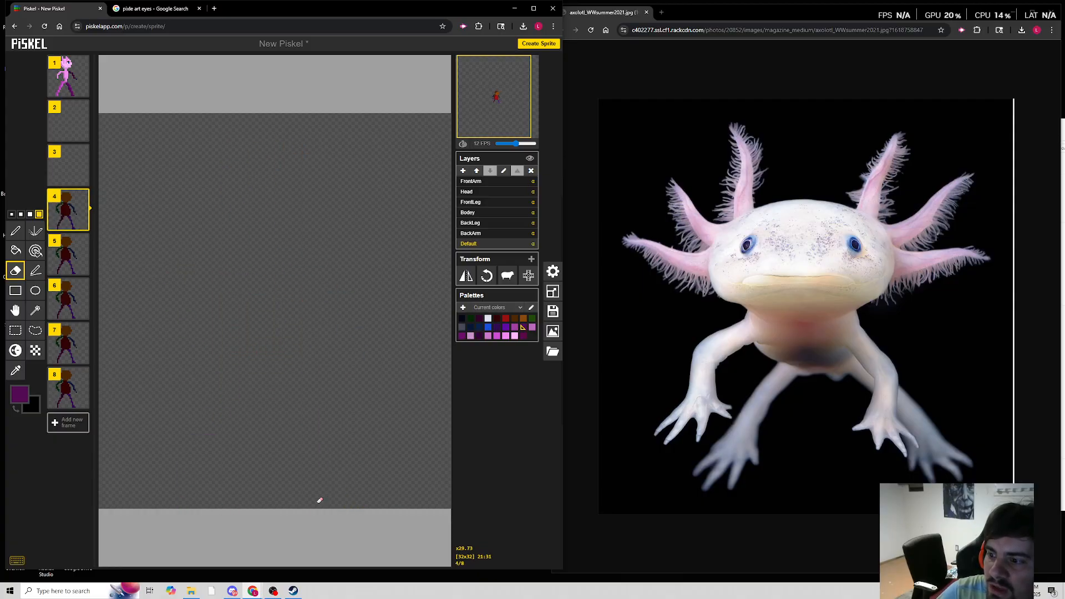
left_click(71, 249)
mouse_move(150, 245)
left_mouse_down()
mouse_move(155, 207)
mouse_move(290, 261)
mouse_move(304, 337)
mouse_move(228, 398)
left_mouse_up()
mouse_move(82, 377)
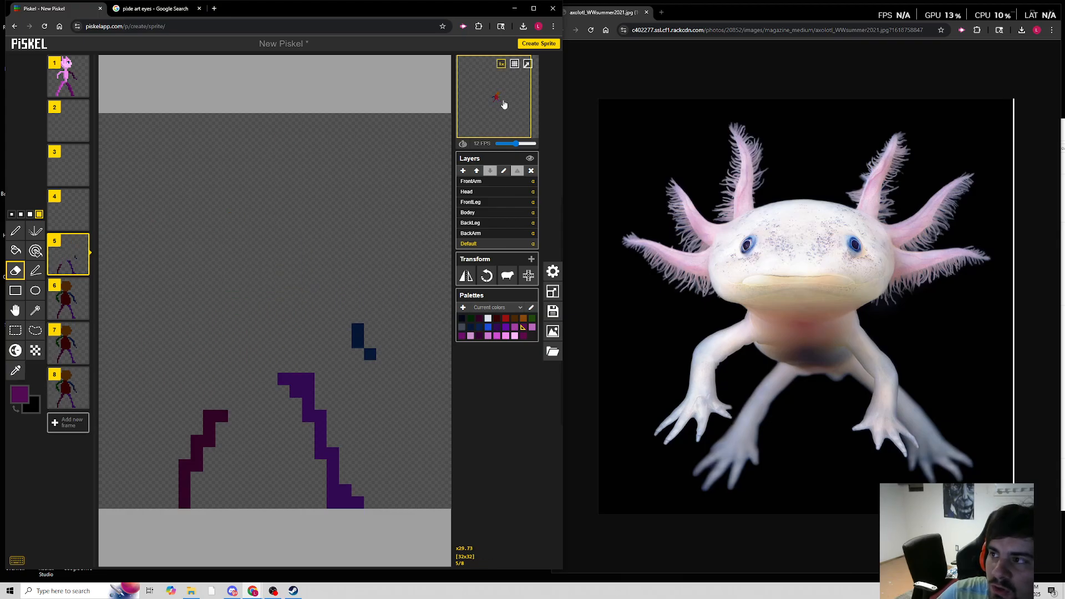
mouse_move(357, 332)
left_mouse_down()
mouse_move(366, 342)
mouse_move(242, 417)
mouse_move(331, 447)
mouse_move(345, 500)
left_mouse_up()
Erase the old base figures completely from frames 6, 7 and 8.
left_click(68, 299)
mouse_move(302, 261)
left_mouse_down()
mouse_move(293, 176)
mouse_move(175, 445)
mouse_move(370, 436)
left_mouse_up()
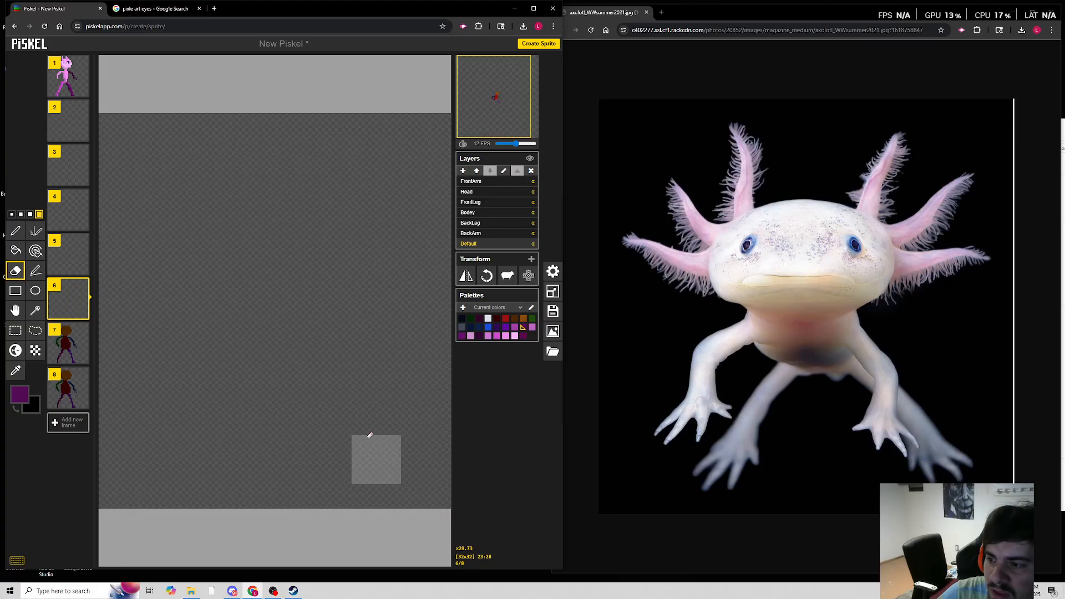
left_click(68, 344)
mouse_move(309, 190)
left_mouse_down()
mouse_move(286, 154)
mouse_move(219, 261)
mouse_move(268, 303)
mouse_move(246, 367)
mouse_move(170, 477)
mouse_move(335, 491)
mouse_move(206, 492)
left_mouse_up()
left_click(64, 401)
mouse_move(233, 195)
left_mouse_down()
mouse_move(207, 266)
mouse_move(361, 321)
mouse_move(337, 412)
mouse_move(352, 375)
mouse_move(358, 503)
left_mouse_up()
Copy the whole axolotl figure from frame 1 with a rectangular selection and paste it into frames 2, 3 and 4.
left_click(67, 78)
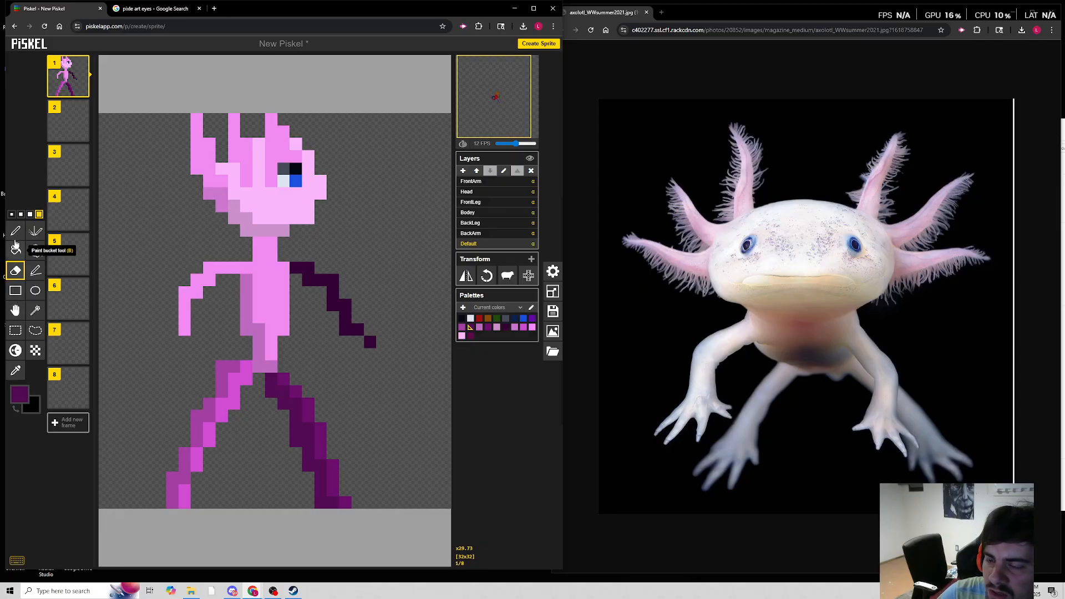
left_click(14, 330)
left_click_drag(142, 113, 413, 508)
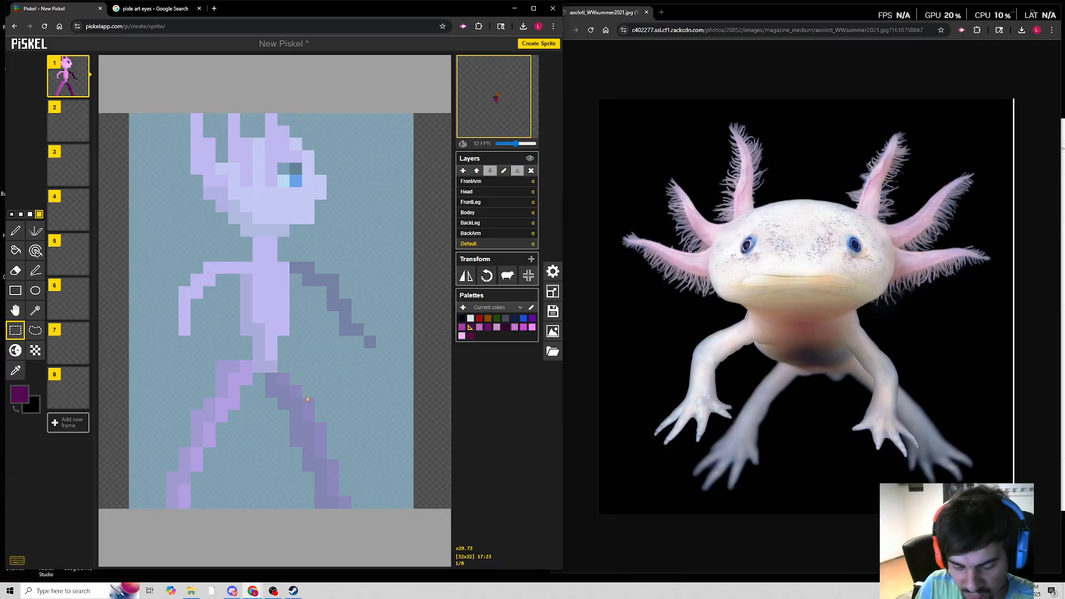
left_click(64, 120)
key("ctrl+v")
left_click(62, 165)
key("ctrl+v")
left_click(61, 211)
key("ctrl+v")
Paste the copied axolotl figure into frames 5, 6, 7 and 8, and clear the selection.
left_click(69, 259)
key("ctrl+v")
left_click(68, 302)
key("ctrl+v")
left_click(67, 343)
key("ctrl+v")
left_click(68, 395)
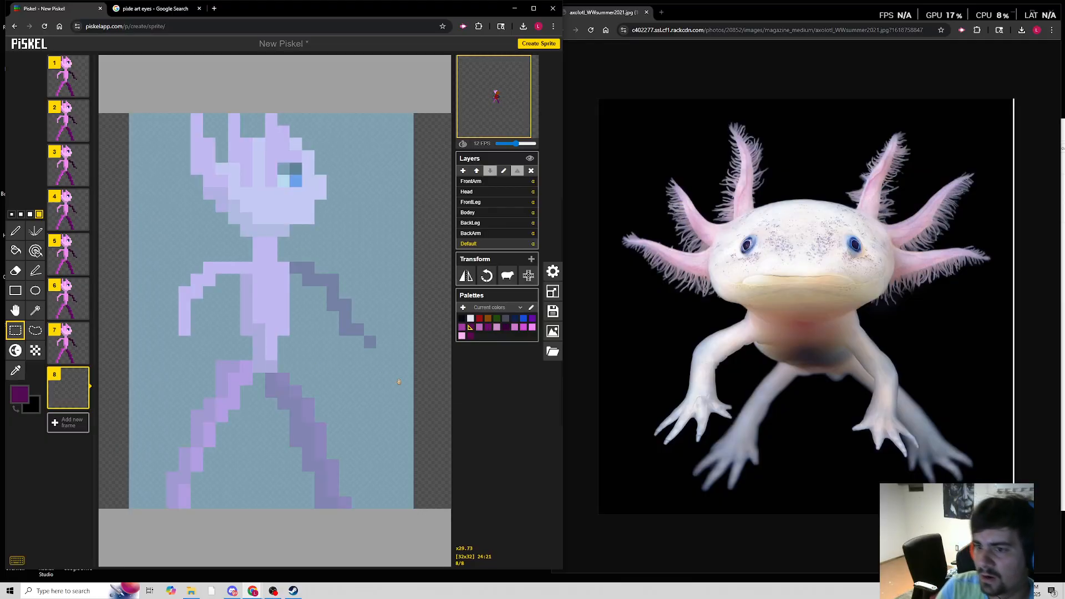
key("ctrl+v")
left_click(420, 219)
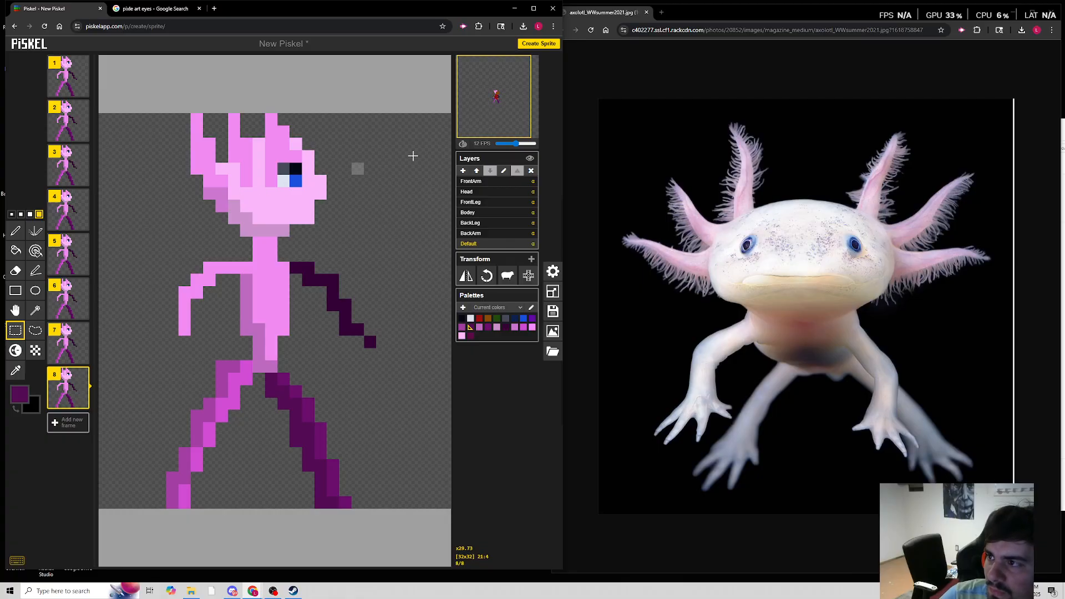
Show all layers together and select the axolotl's head and gills on frame 1's Default layer with a rectangular selection.
left_click(531, 160)
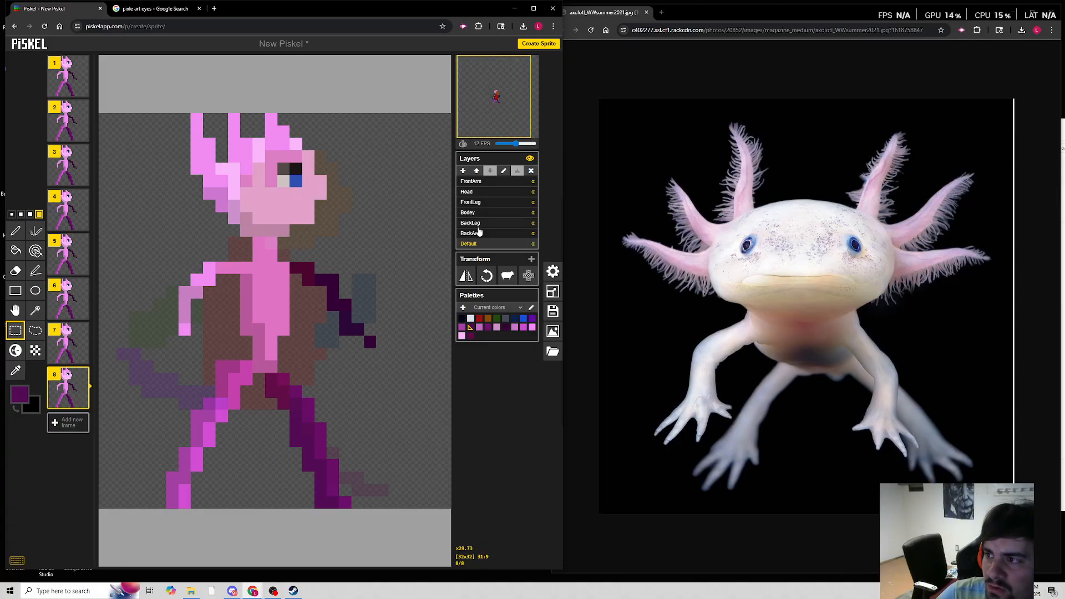
left_click(481, 195)
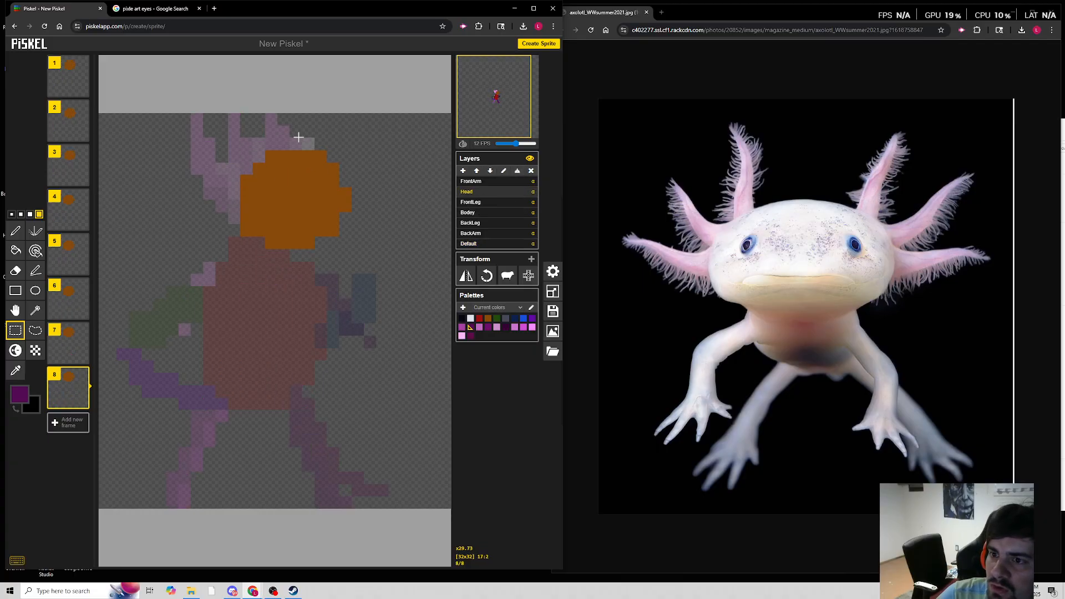
left_click(61, 75)
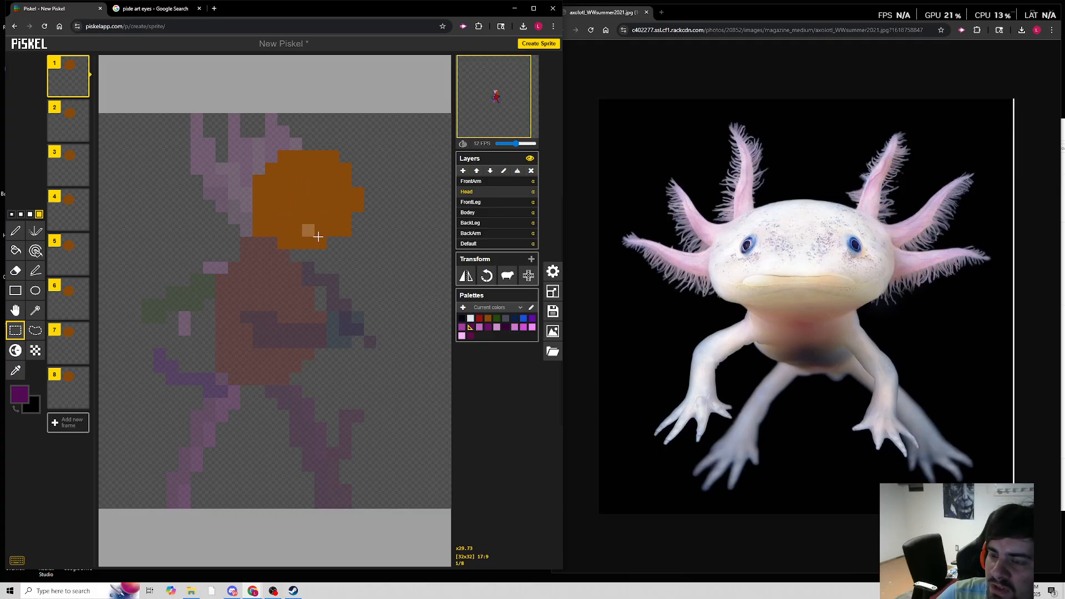
left_click(478, 244)
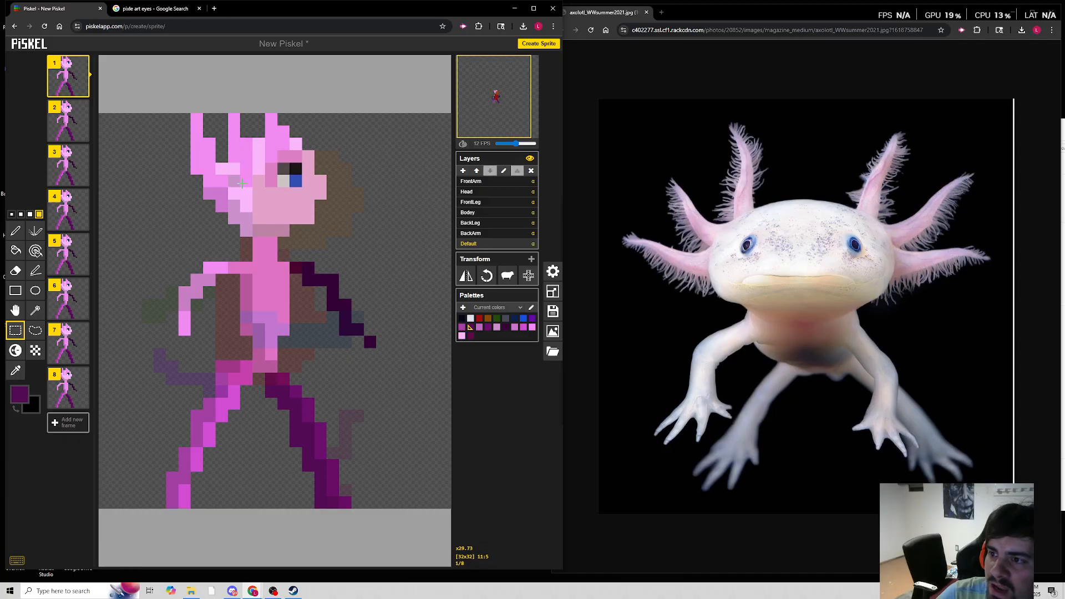
left_click_drag(166, 117, 356, 241)
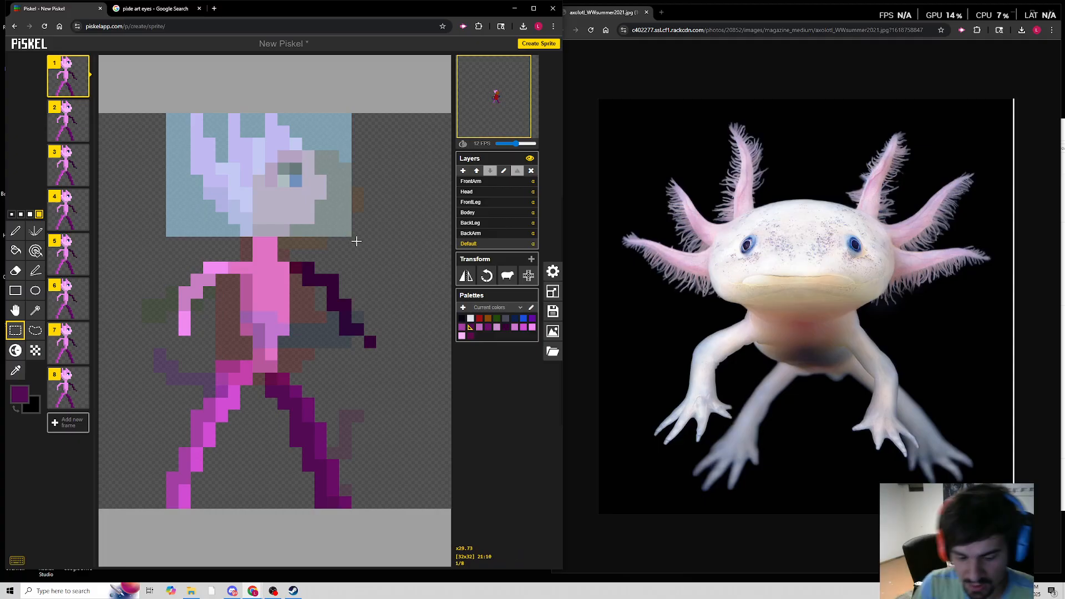
Copy the selected head and paste it over the orange base head on frame 1's Head layer.
left_click(471, 192)
left_click_drag(324, 191, 288, 198)
key("ctrl+z")
key("ctrl+v")
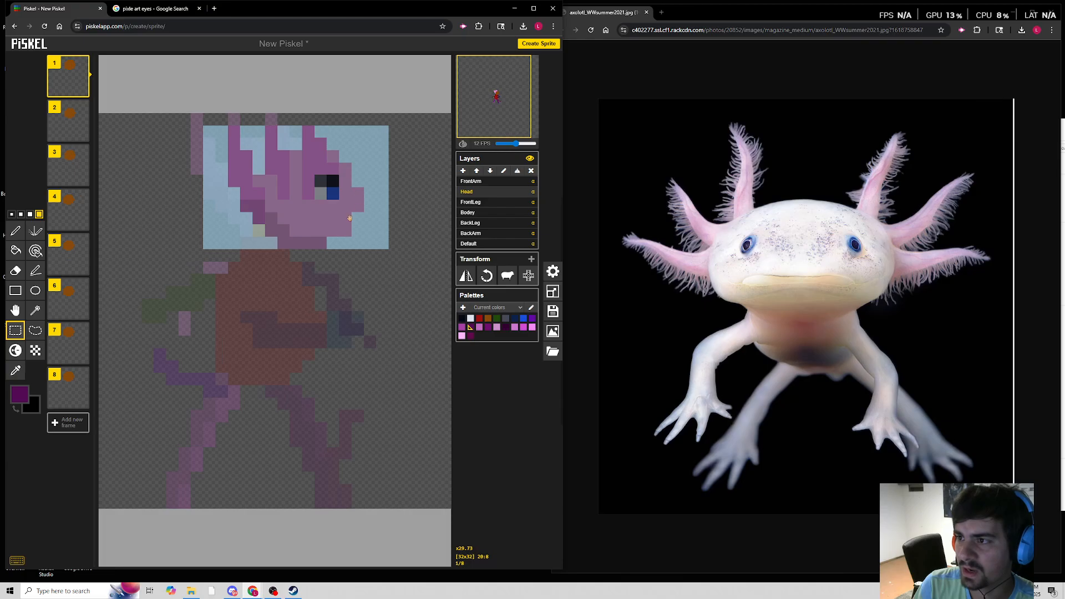
Paste the axolotl head over the orange base head in frames 2 and 3, shifting it to match each head position.
left_click(71, 121)
left_click_drag(326, 192, 316, 227)
key("ctrl+v")
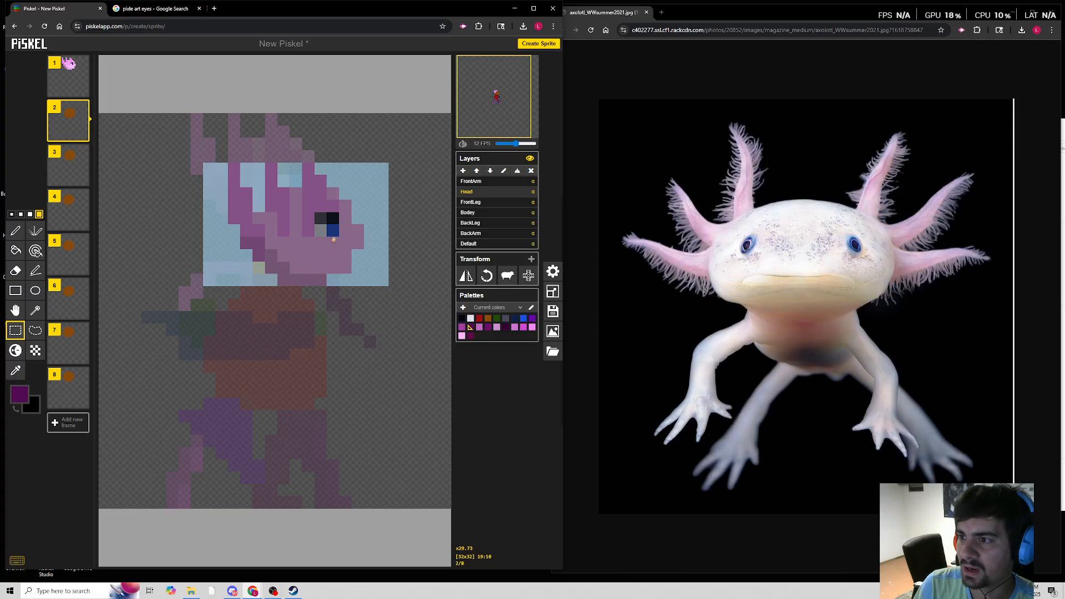
left_click(66, 167)
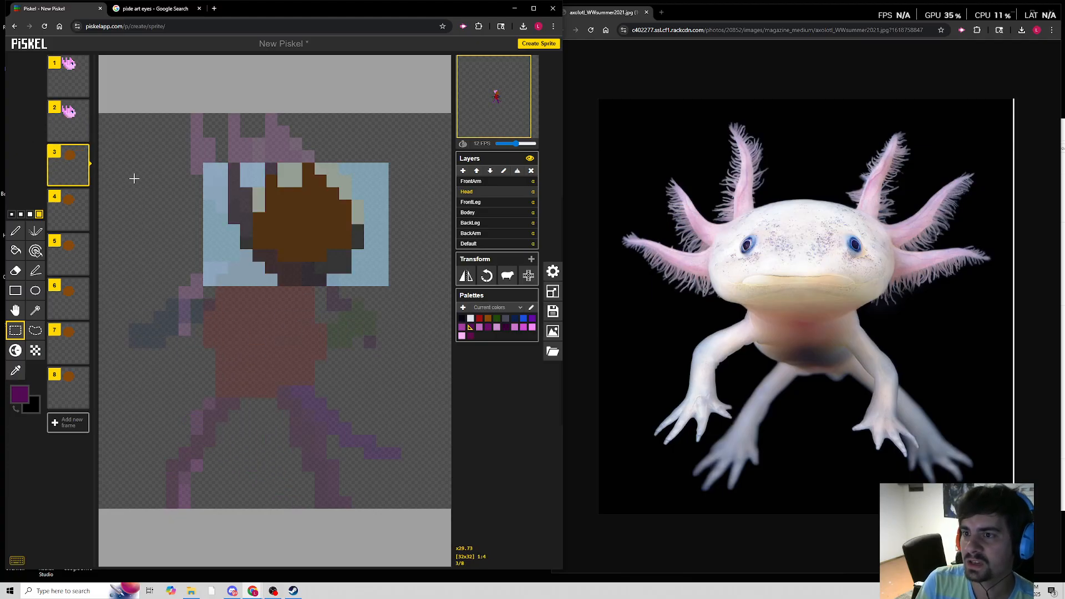
left_click_drag(317, 199, 323, 180)
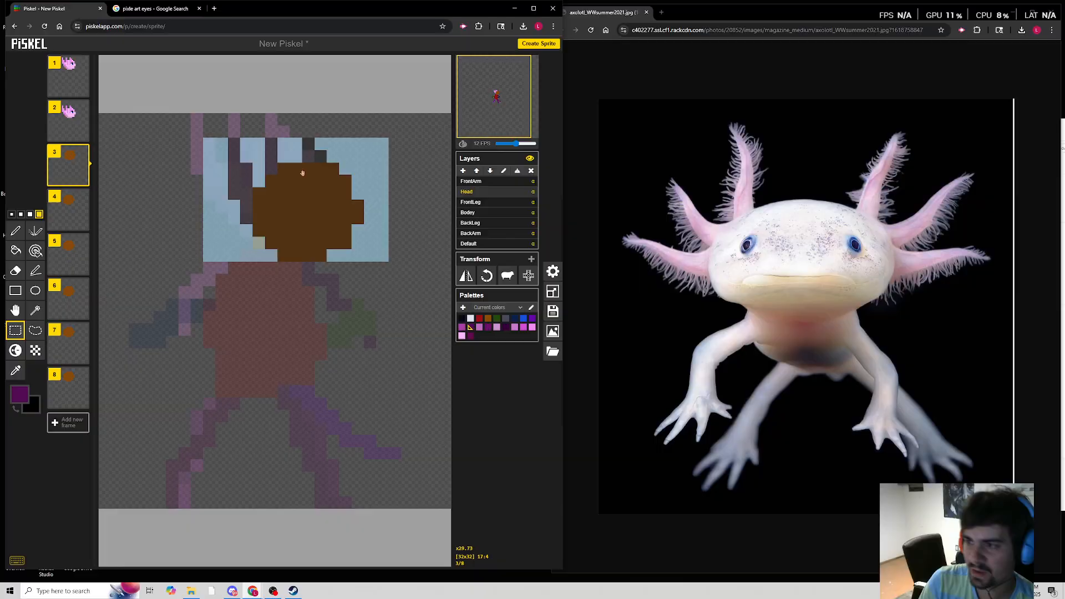
key("ctrl+v")
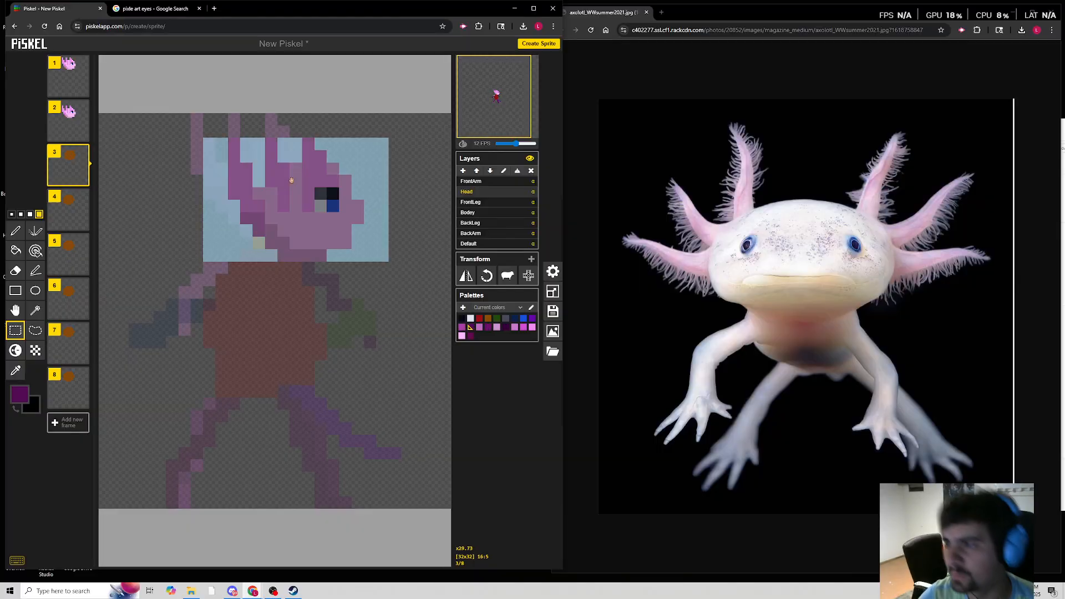
Align the copied axolotl head with the orange base head in frames 4 and 5 and paste it there.
left_click(67, 208)
left_click_drag(293, 203, 337, 206)
key("ctrl+v")
left_click(66, 244)
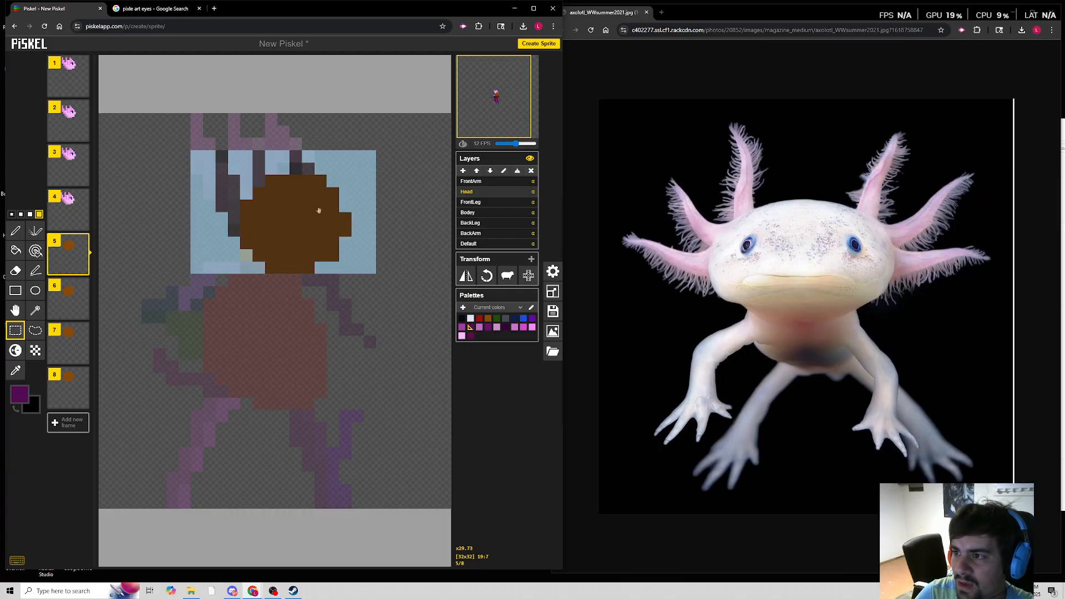
key("ctrl+v")
Paste the axolotl head over the orange base head in frames 6, 7 and 8, aligned to each head position.
left_click(66, 300)
mouse_move(314, 200)
left_mouse_down()
mouse_move(313, 212)
mouse_move(321, 166)
mouse_move(333, 209)
mouse_move(333, 196)
left_mouse_up()
key("ctrl+v")
left_click(64, 334)
key("ctrl+v")
left_click(71, 374)
key("ctrl+v")
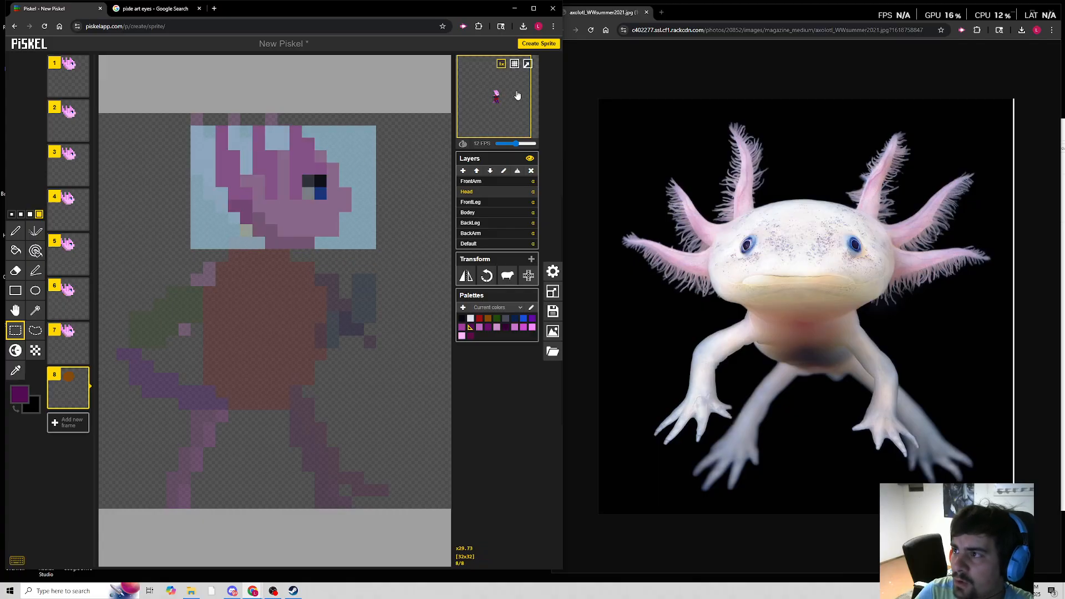
Review the walk animation in an enlarged separate preview window, close it and clear the selection.
left_click(529, 65)
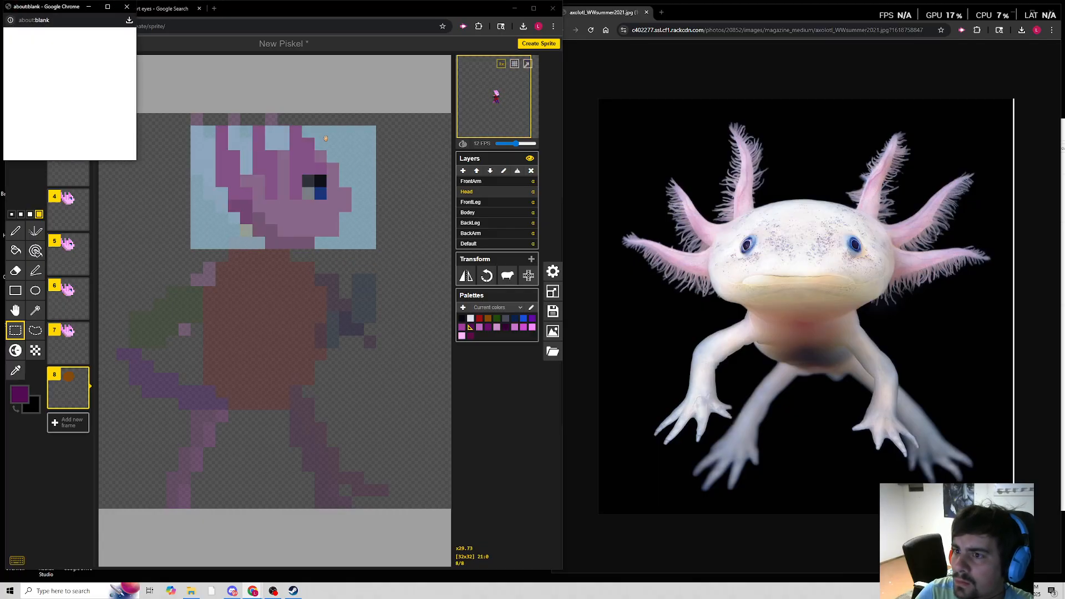
left_click_drag(137, 160, 455, 424)
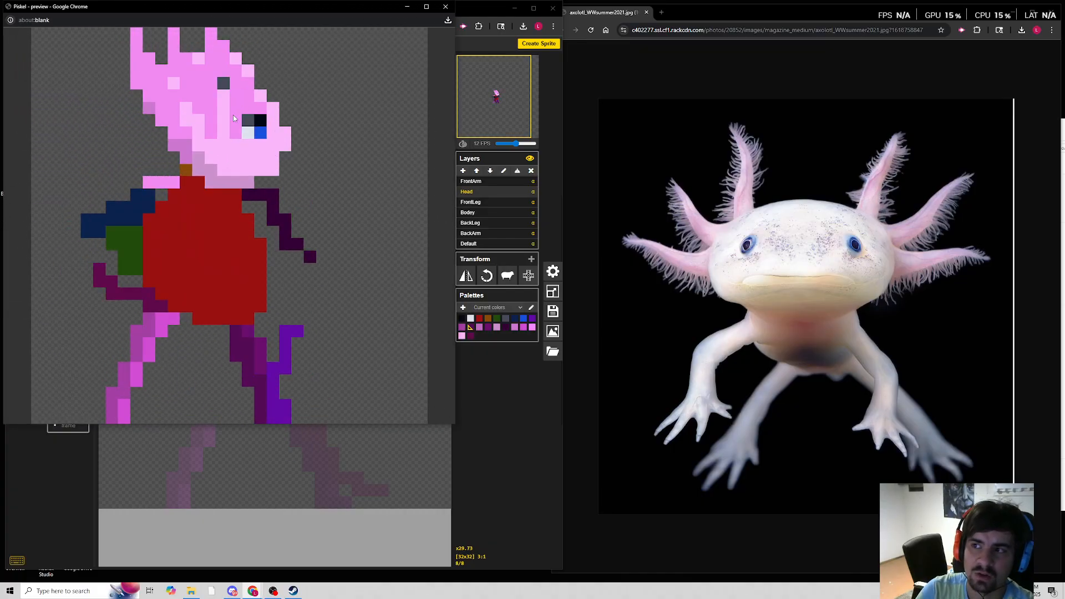
left_click(445, 6)
left_click(270, 261)
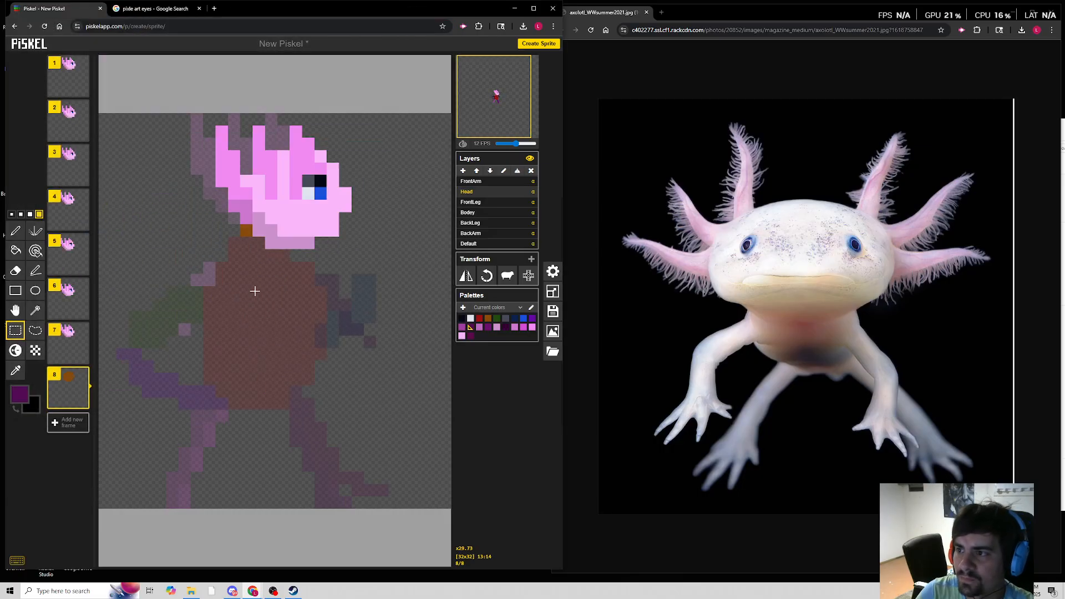
Erase the leftover orange pixels behind the head in frames 8 and 7 with a one-pixel eraser.
left_click(16, 271)
left_click(12, 215)
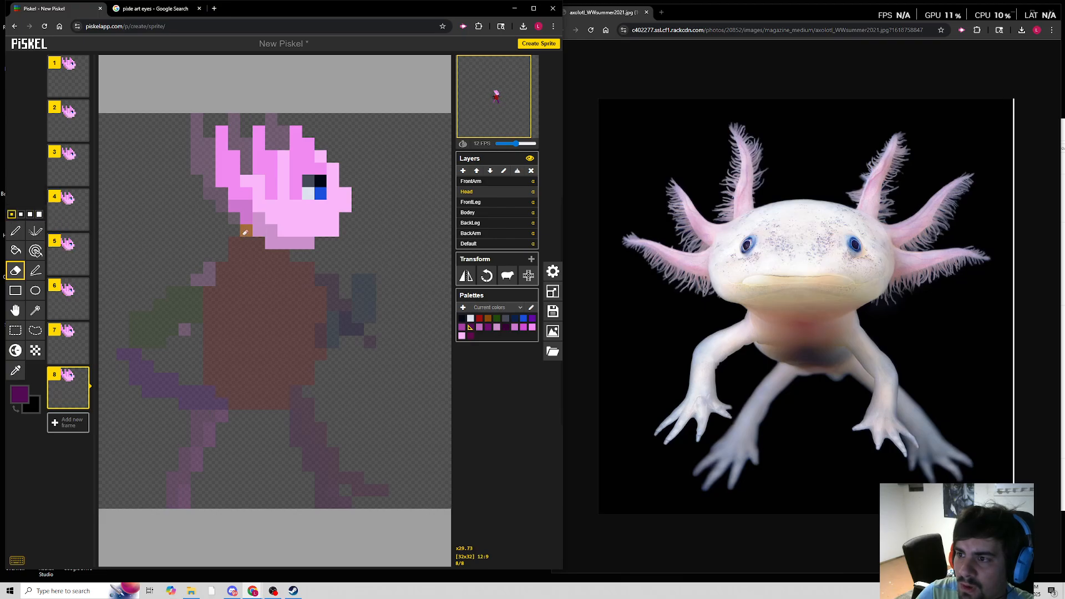
scroll(173, 216, "up", 3)
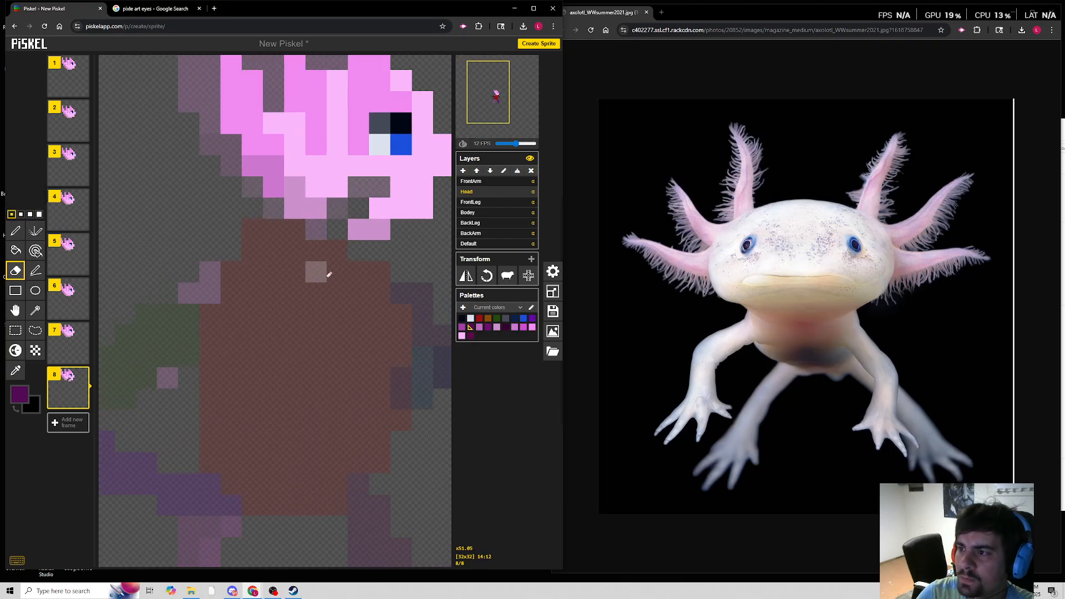
key("Up")
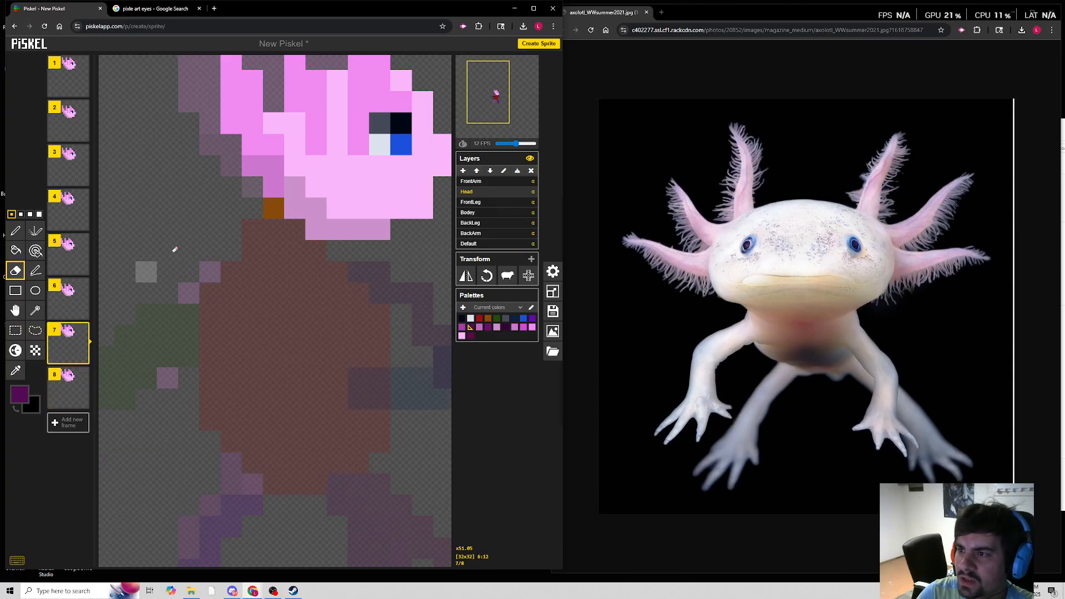
scroll(272, 209, "down", 4)
scroll(278, 166, "up", 2)
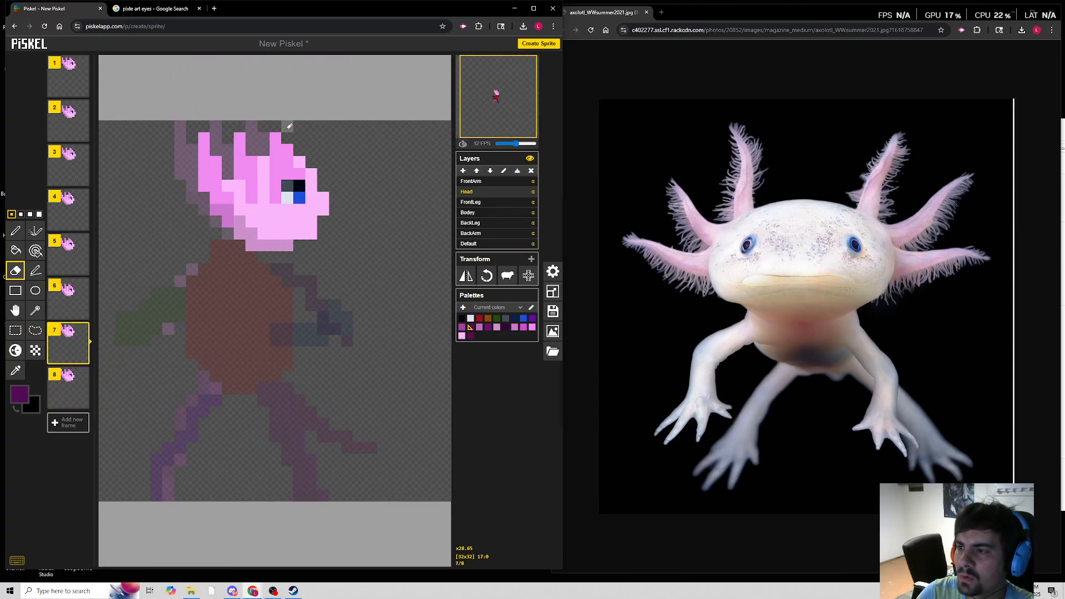
Go back through frames 6 to 1 and erase any remaining orange pixels behind the head.
left_click(86, 281)
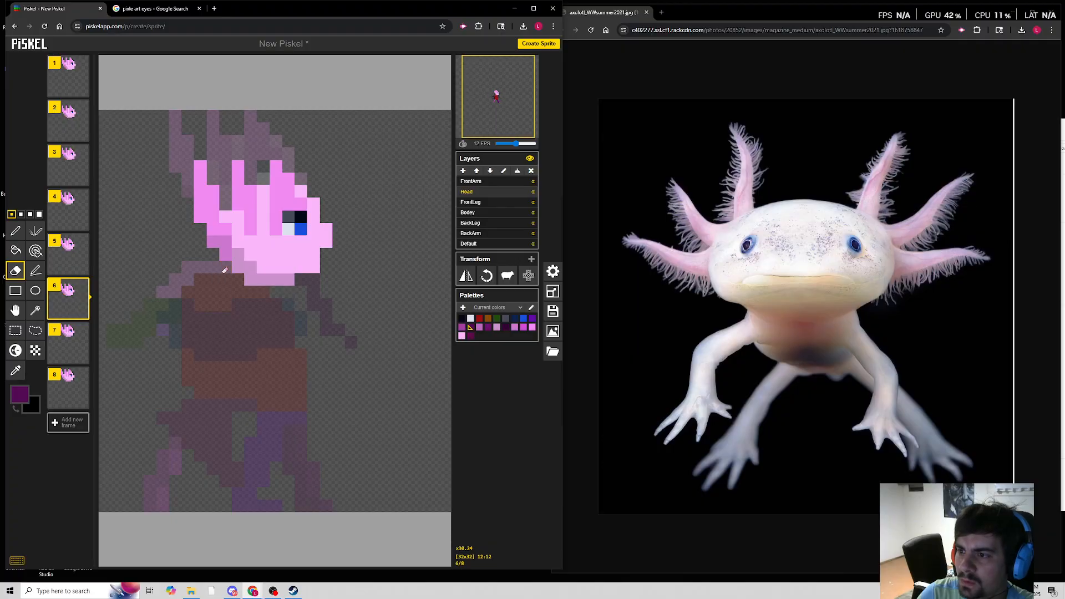
left_click(69, 255)
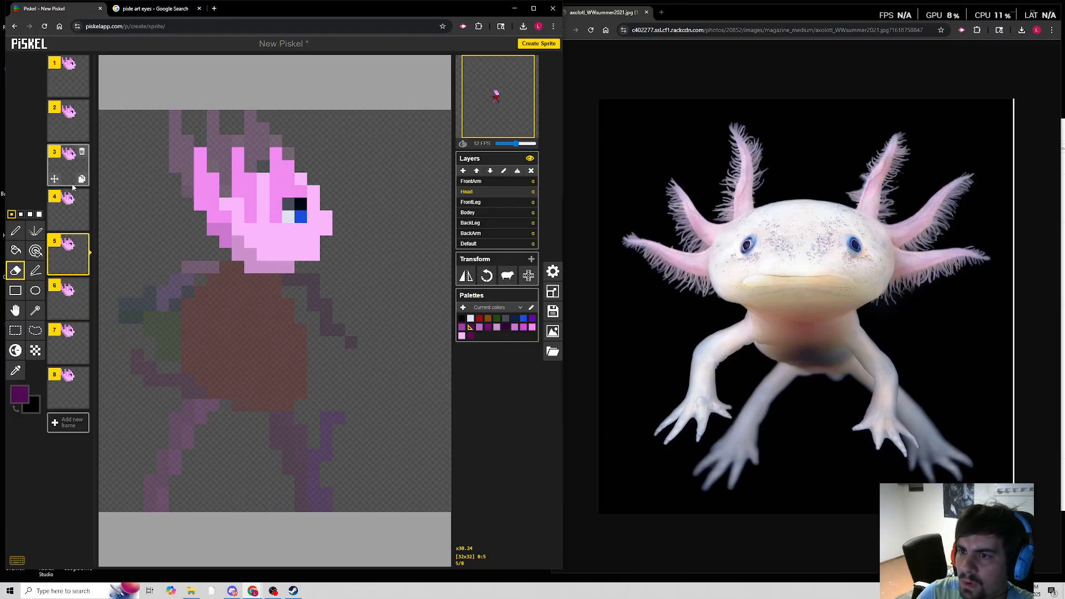
left_click(77, 200)
key("Up")
key("Up")
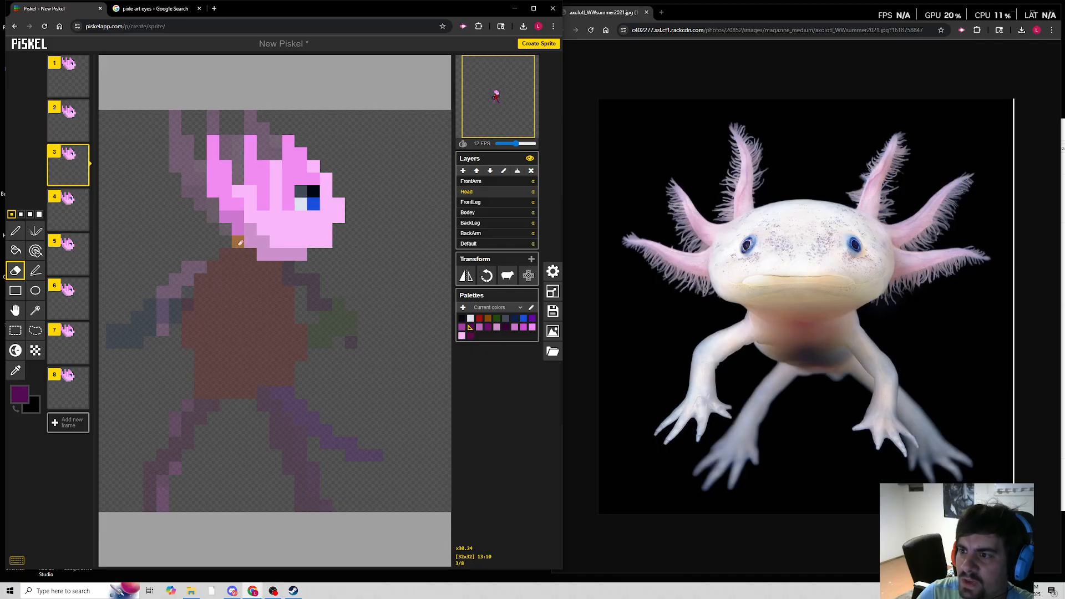
key("Up")
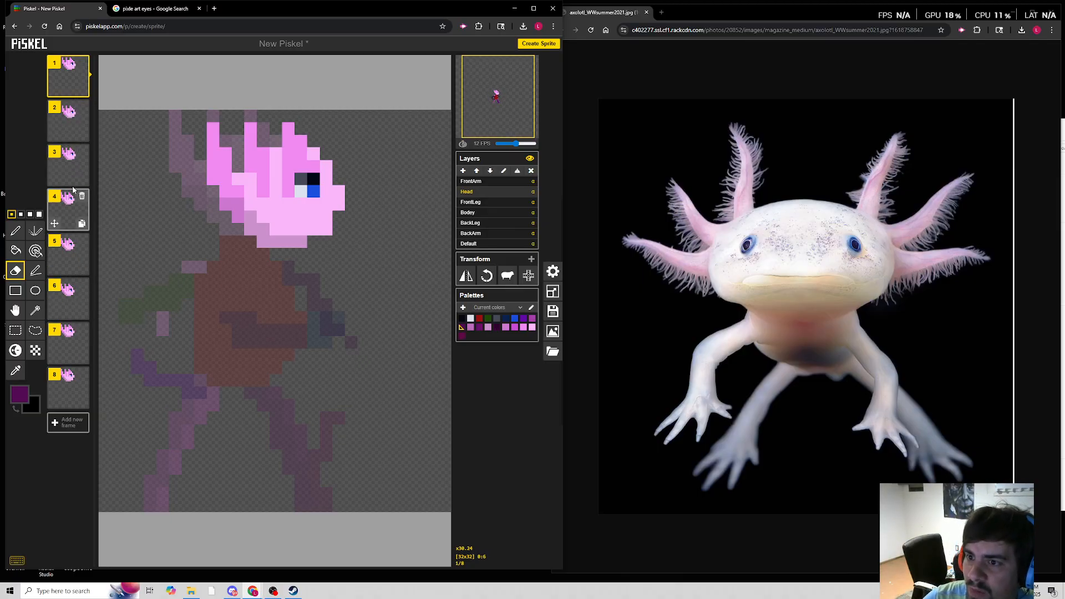
Erase the upright rearmost gill from the axolotl's head in frame 1.
left_click(67, 260)
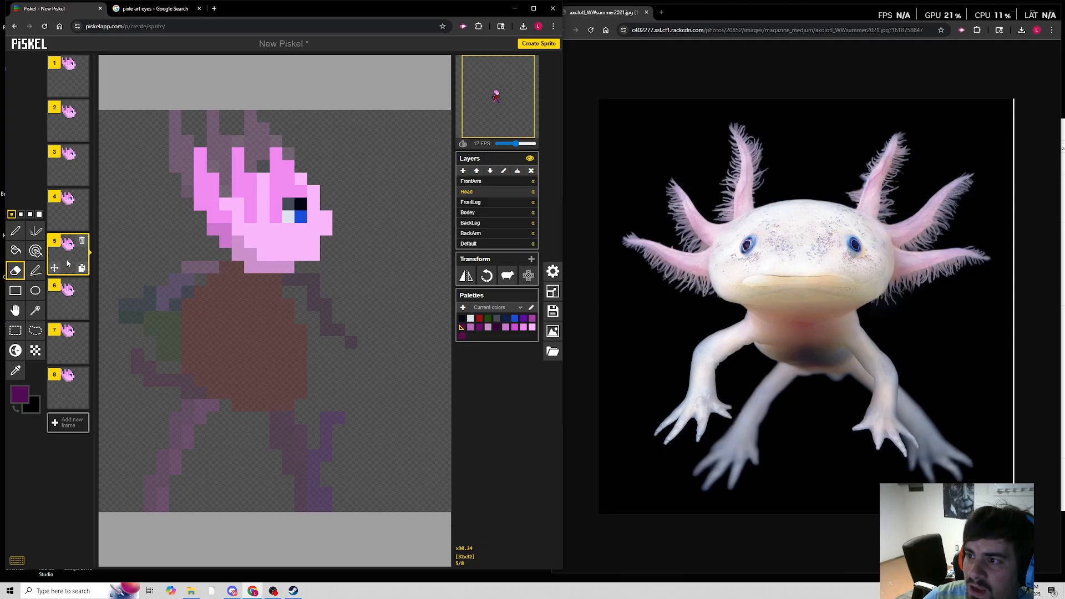
left_click(214, 167)
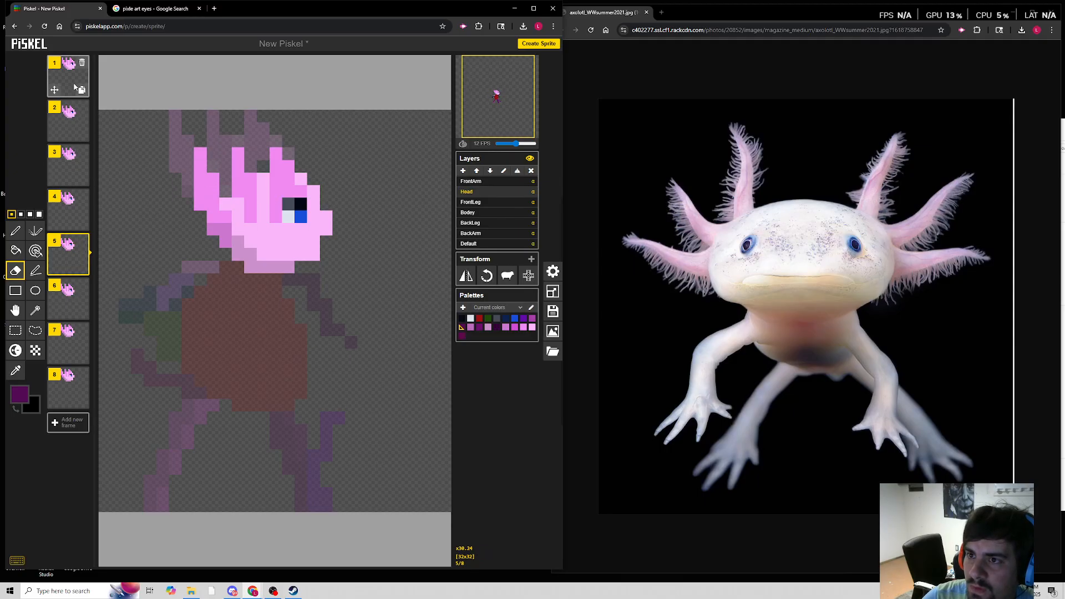
left_click(68, 76)
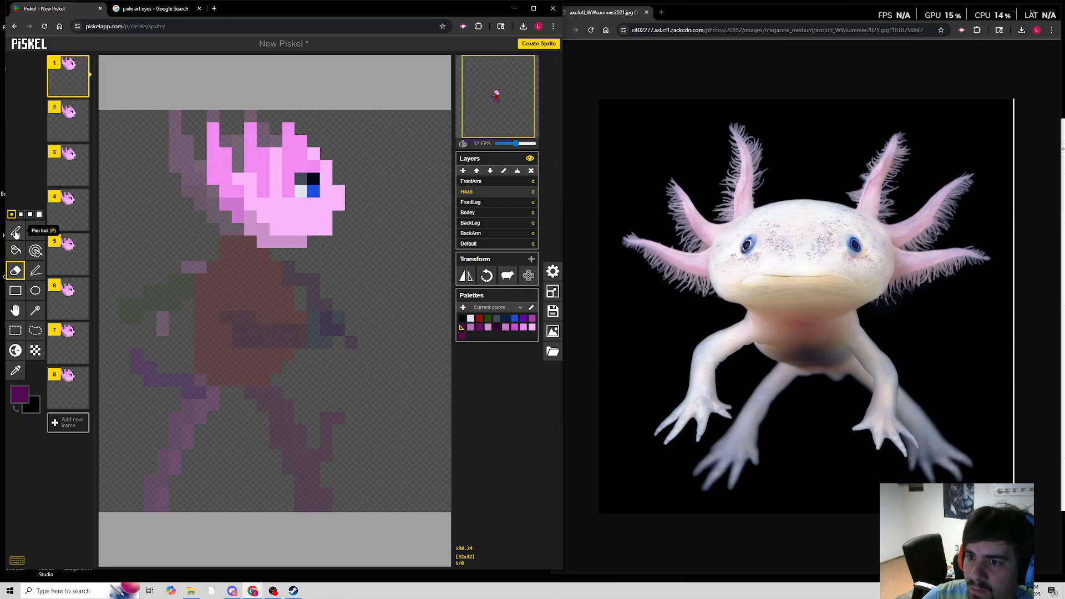
left_click(212, 131)
left_click_drag(211, 131, 214, 142)
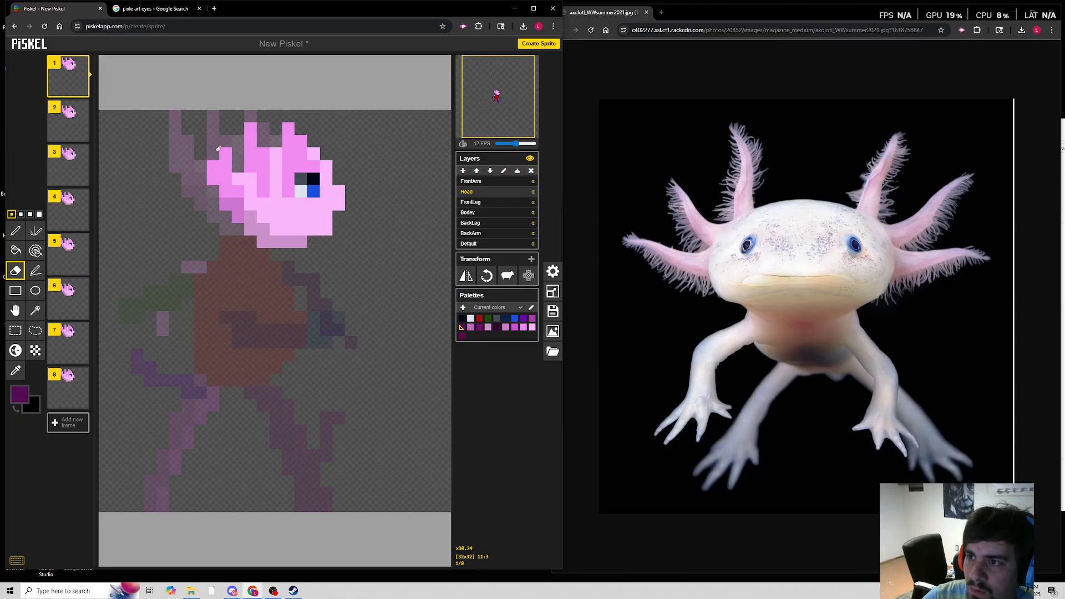
left_click(15, 231)
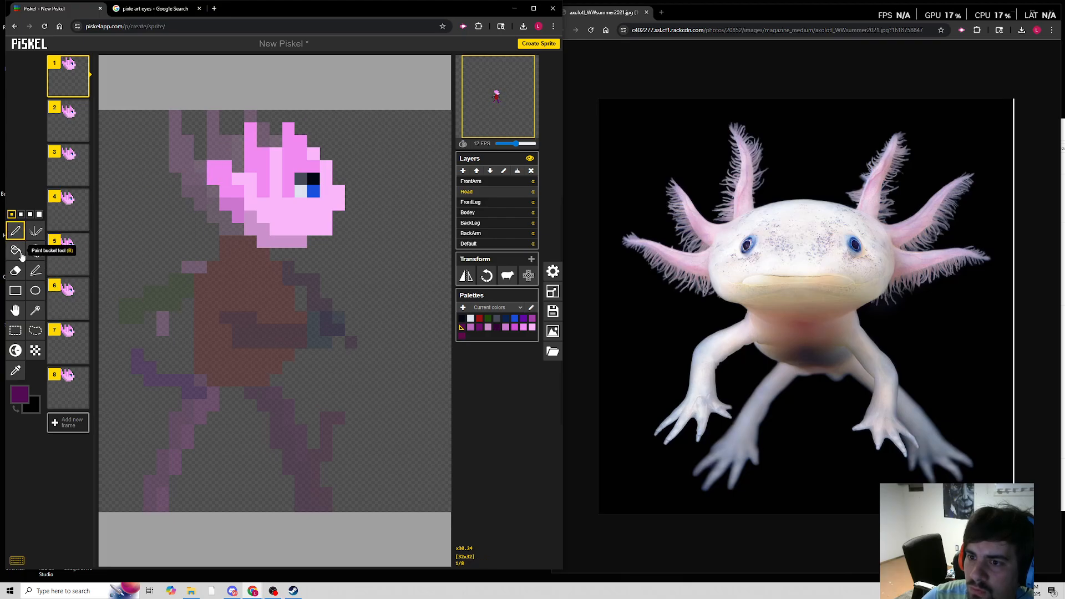
left_click(17, 273)
mouse_move(213, 167)
left_mouse_down()
mouse_move(213, 179)
mouse_move(225, 166)
left_mouse_up()
Sample the gill pink and draw a drooping gill curving down behind the head in frame 1.
left_click(15, 231)
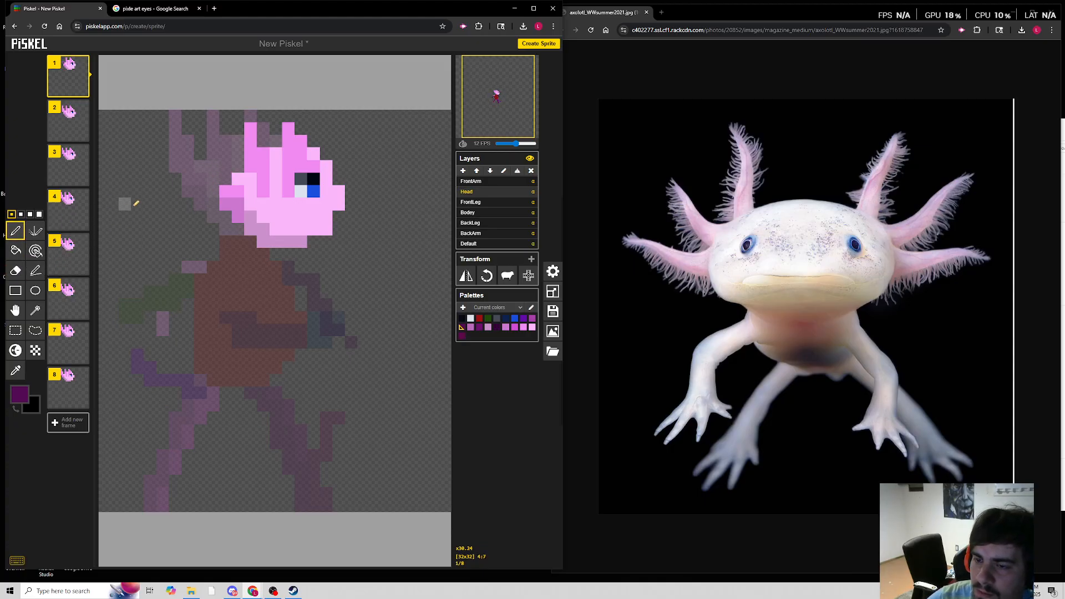
left_click(16, 370)
left_click(227, 192)
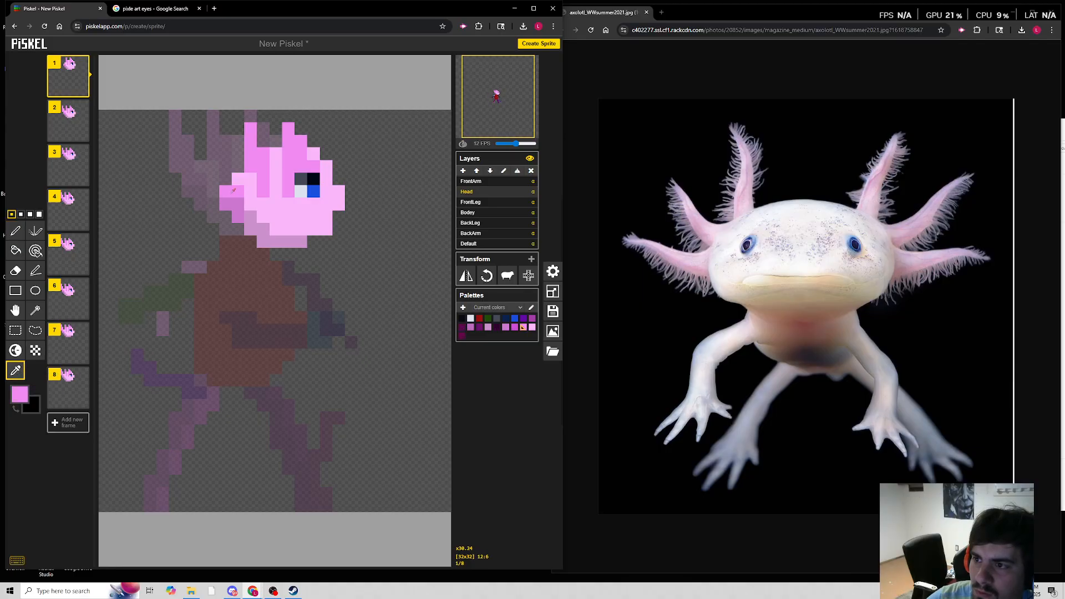
left_click(223, 178)
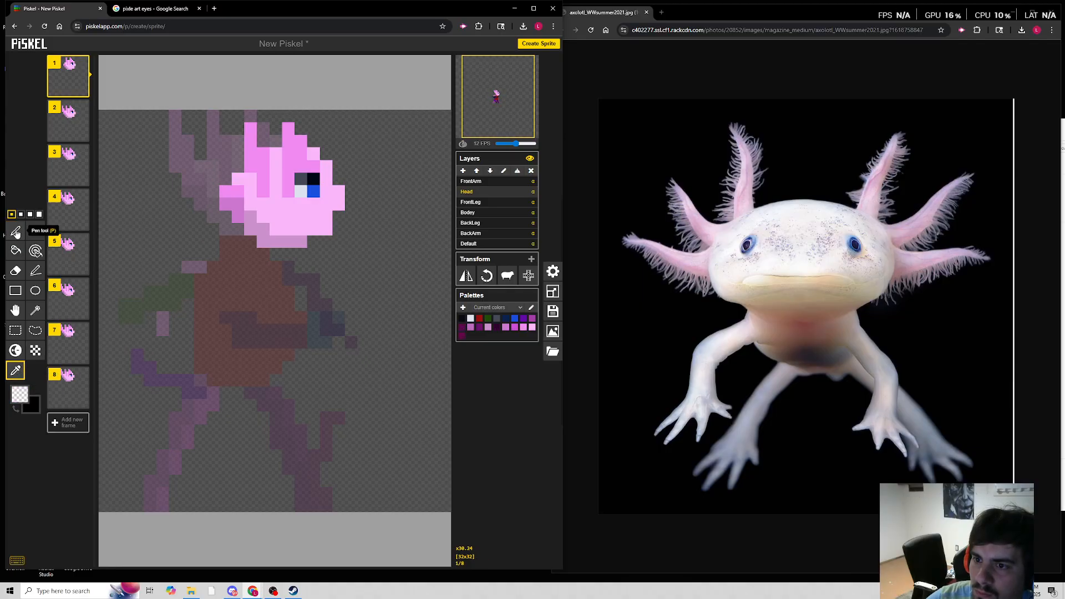
left_click(226, 202)
left_click(17, 238)
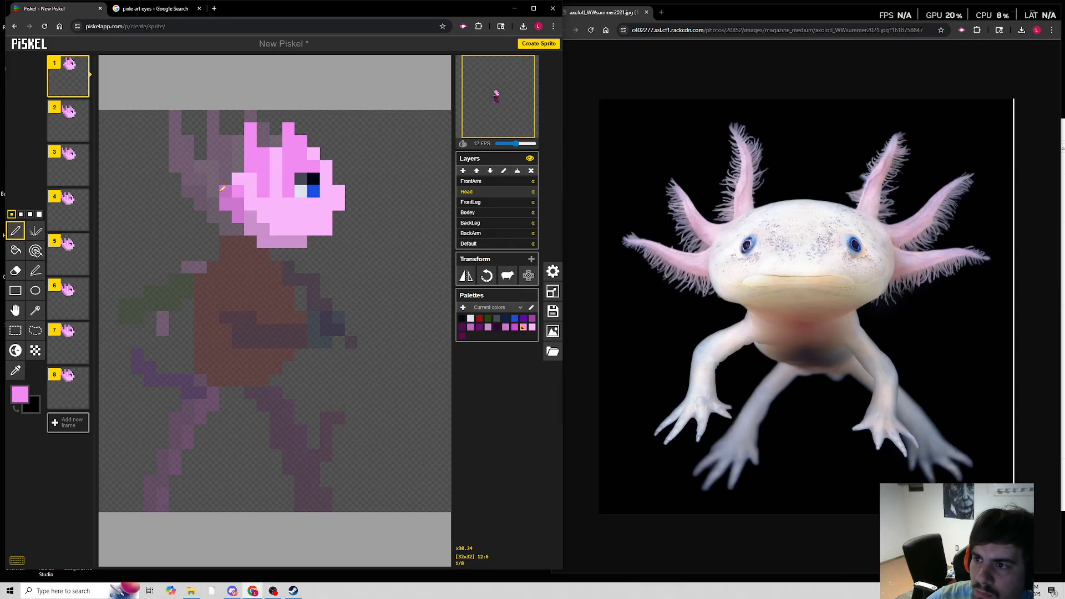
mouse_move(224, 178)
left_mouse_down()
mouse_move(200, 222)
mouse_move(204, 235)
left_mouse_up()
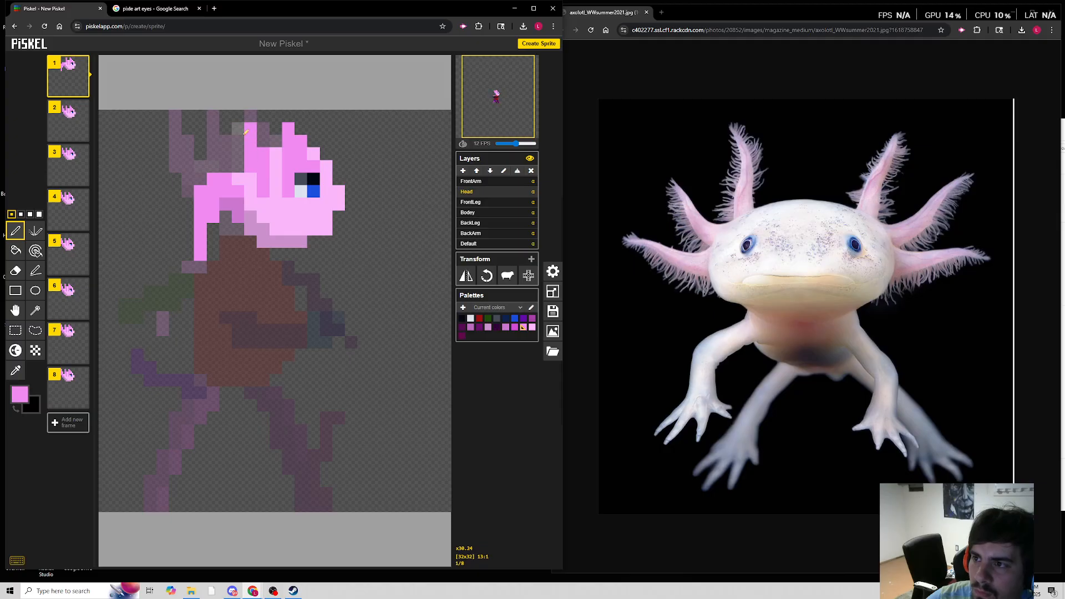
Erase the two remaining upright gill tips above the head in frame 1.
left_click(16, 271)
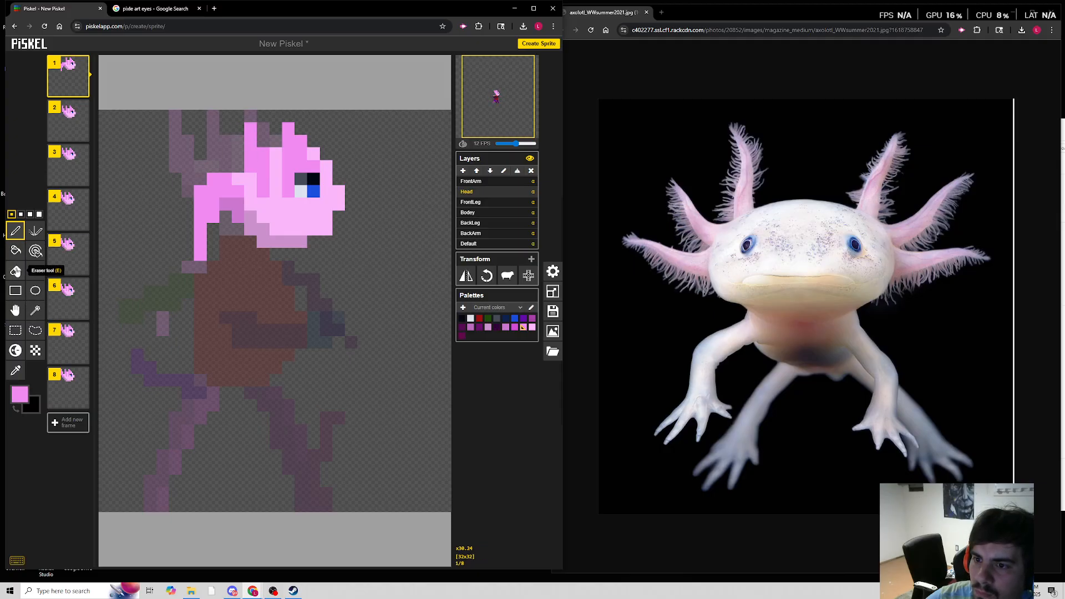
left_click(299, 135)
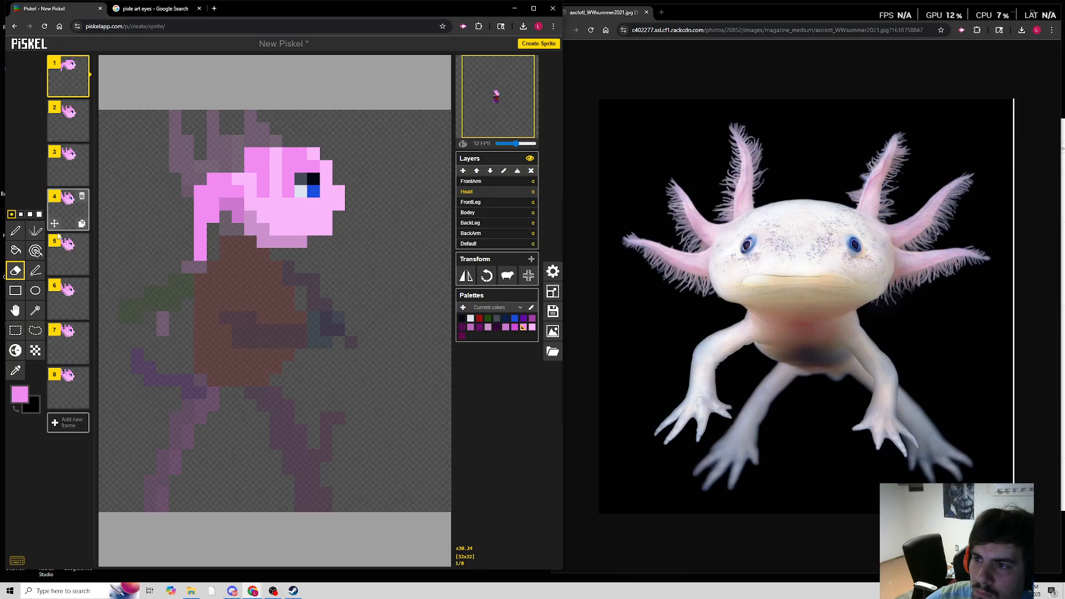
Draw two gills sweeping backward from the top of the axolotl's head in frame 1.
left_click(15, 231)
left_click_drag(244, 150, 200, 179)
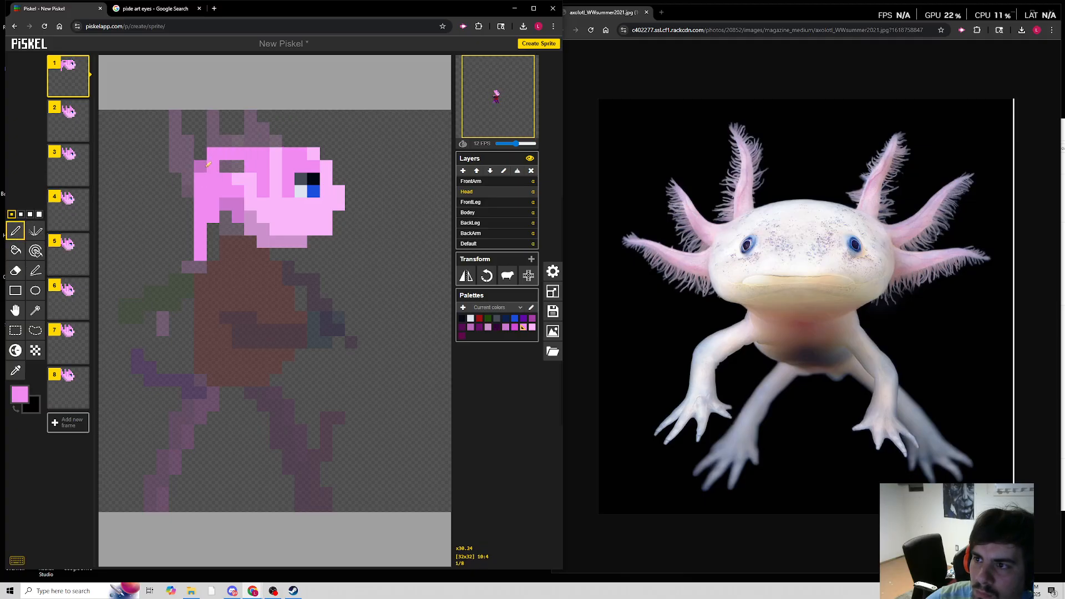
key("ctrl+z")
left_click_drag(241, 149, 204, 164)
left_click(213, 154)
left_click(200, 166)
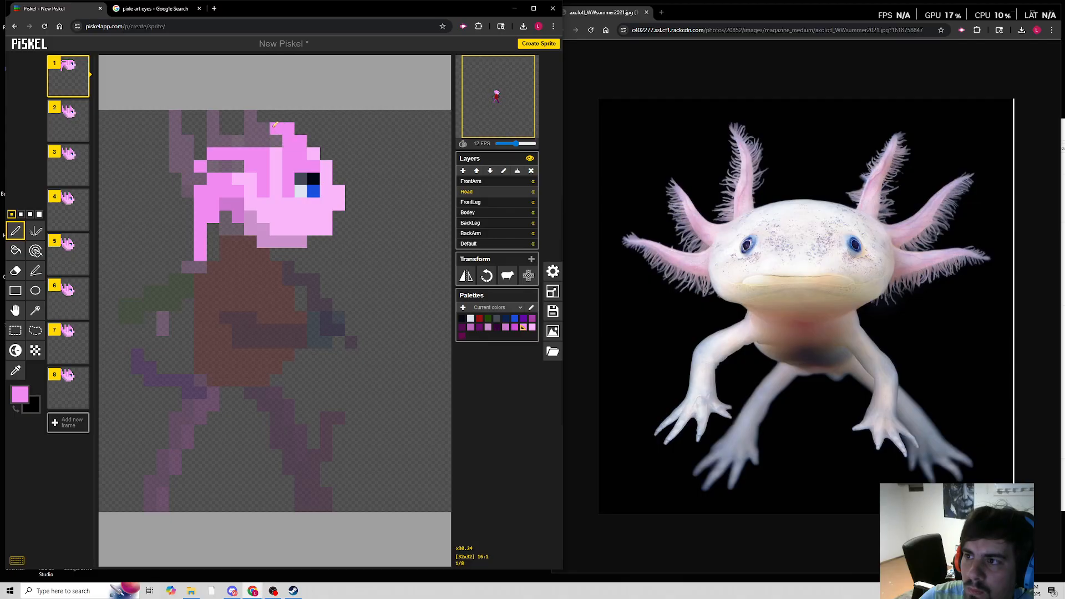
left_click_drag(300, 141, 199, 128)
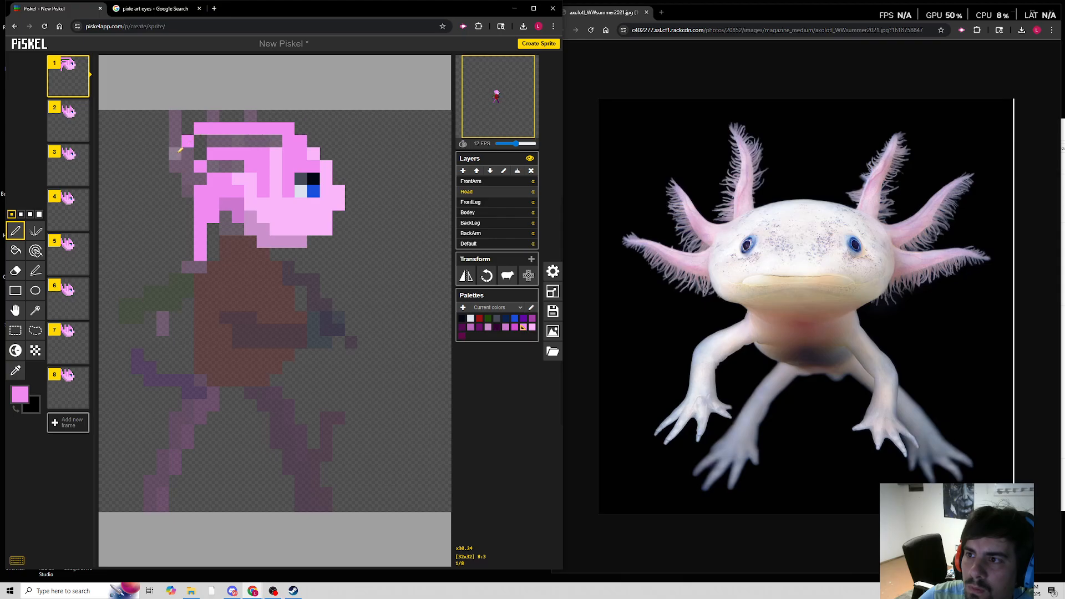
Extend the three gills upward with their tips bent slightly backward in frame 2.
left_click(65, 125)
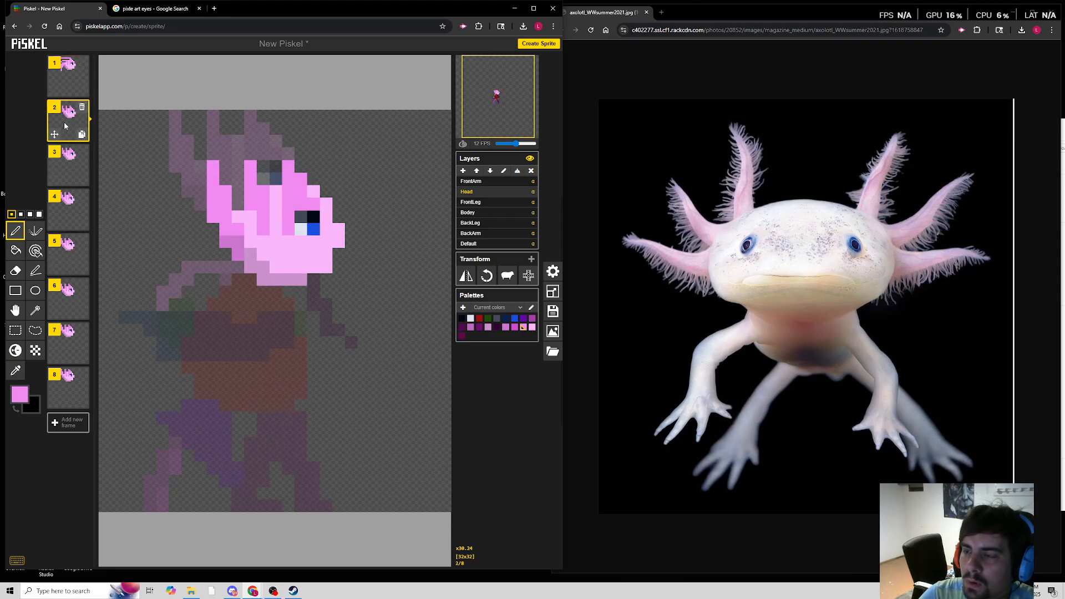
mouse_move(79, 89)
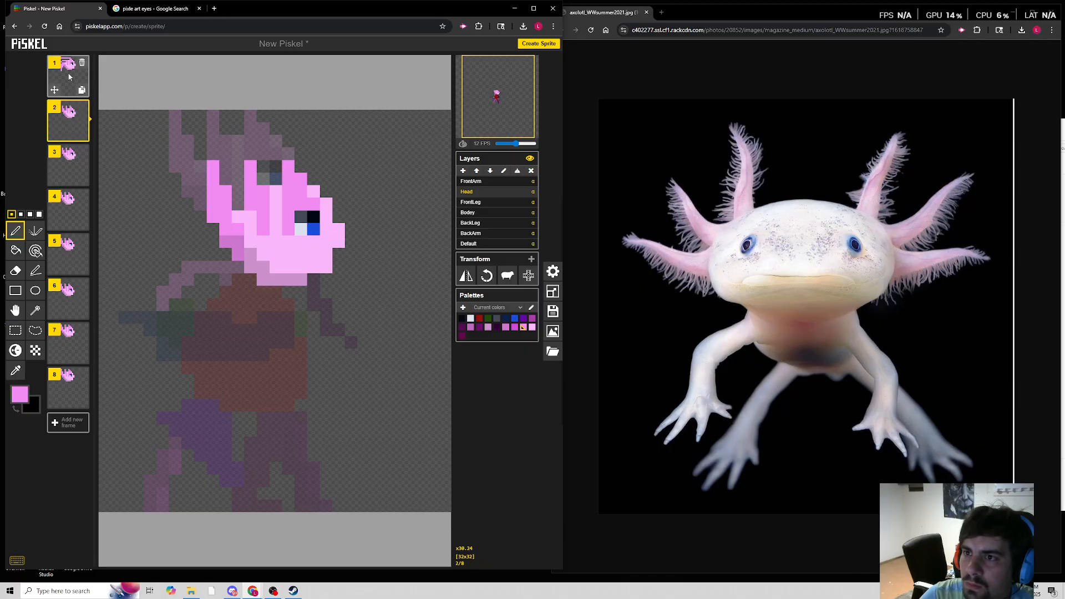
left_click(213, 165)
mouse_move(251, 156)
left_mouse_down()
mouse_move(260, 133)
mouse_move(287, 161)
mouse_move(266, 124)
left_mouse_up()
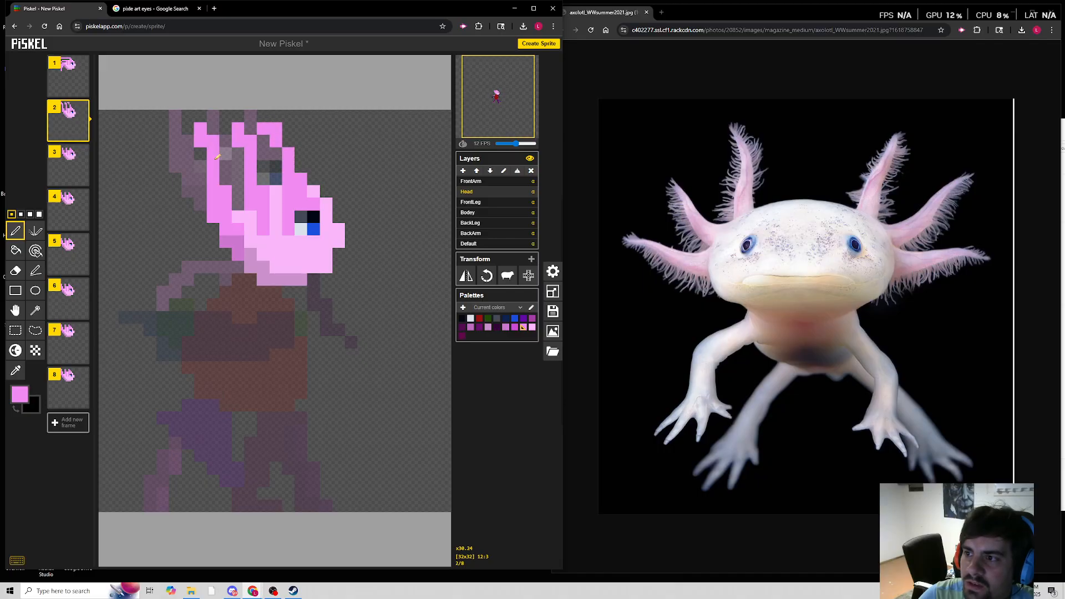
Lengthen the gills in frame 3, bending the rear one backward and curling the front one back near the canvas's upper edge.
left_click(67, 164)
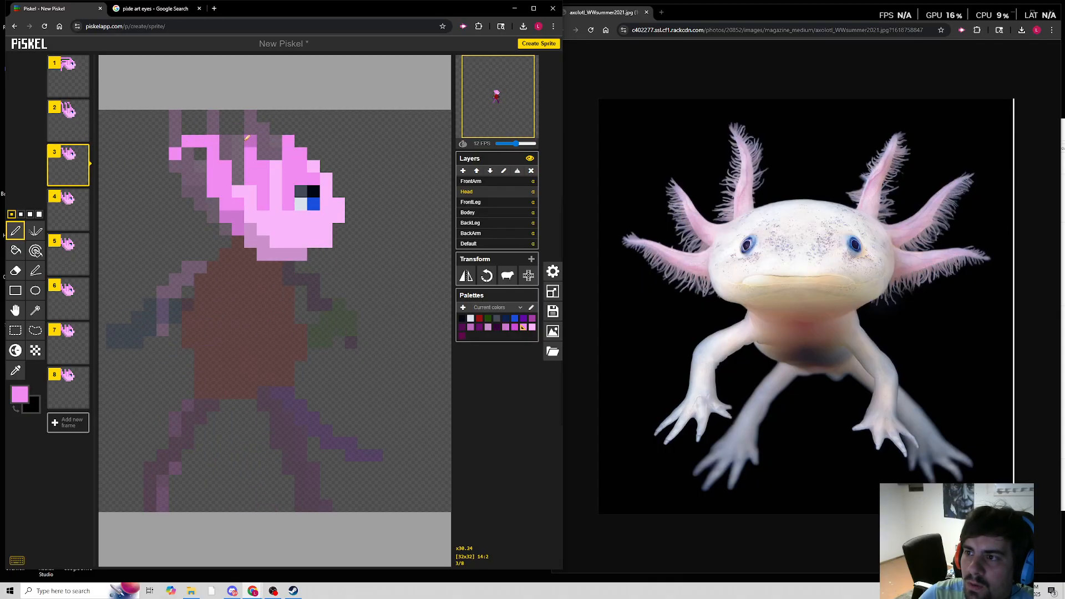
left_click_drag(248, 139, 215, 125)
key("ctrl+z")
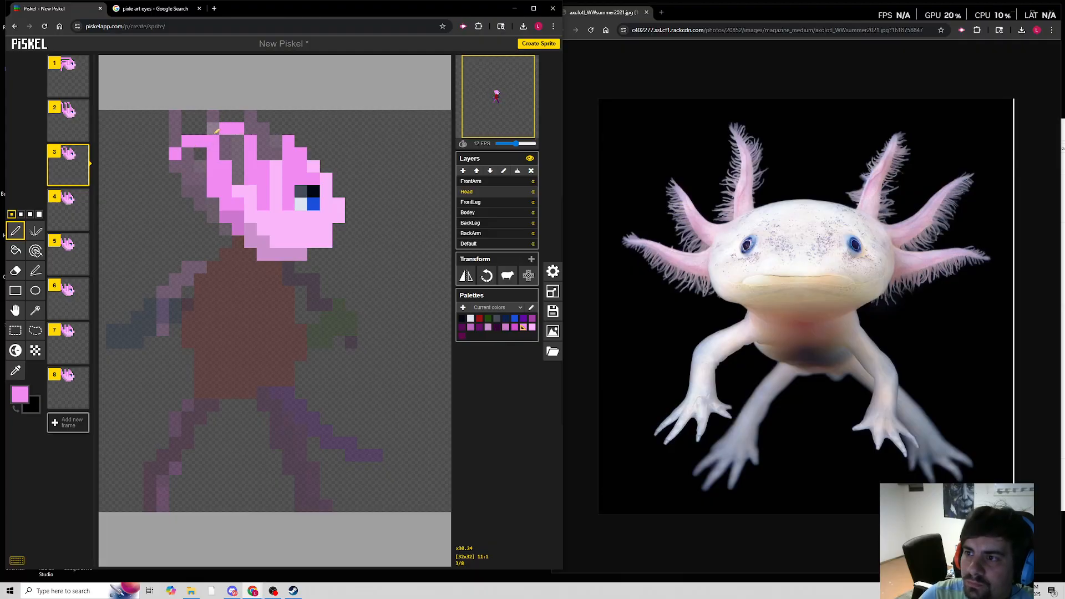
left_click_drag(288, 128, 259, 118)
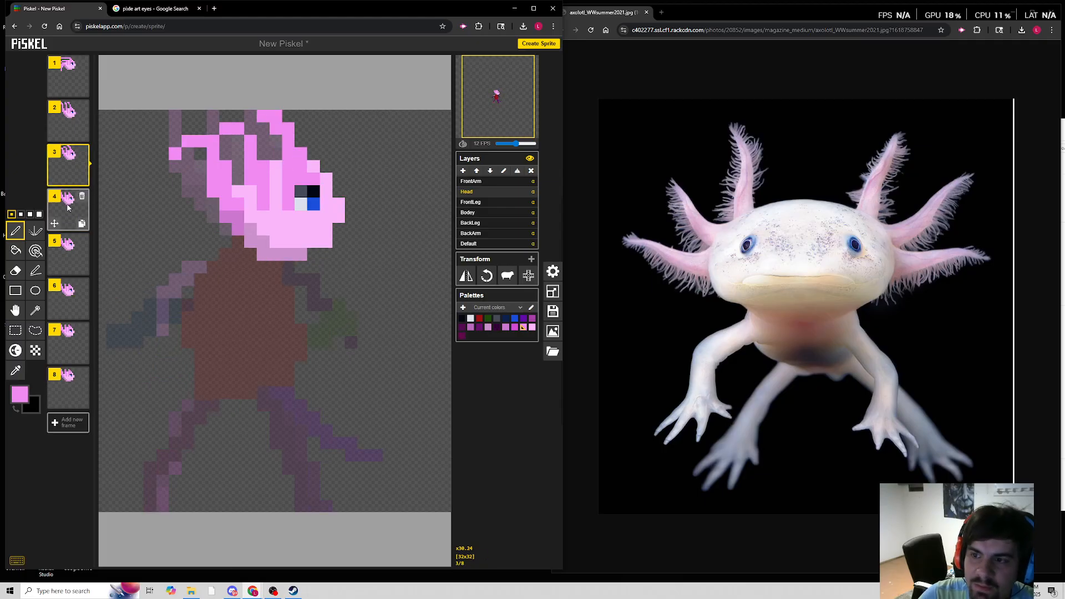
Extend the gills in frame 4 toward the canvas's upper edge, with the rear and middle tips bent backward.
key("Down")
left_click_drag(201, 128, 162, 128)
left_click_drag(237, 128, 212, 117)
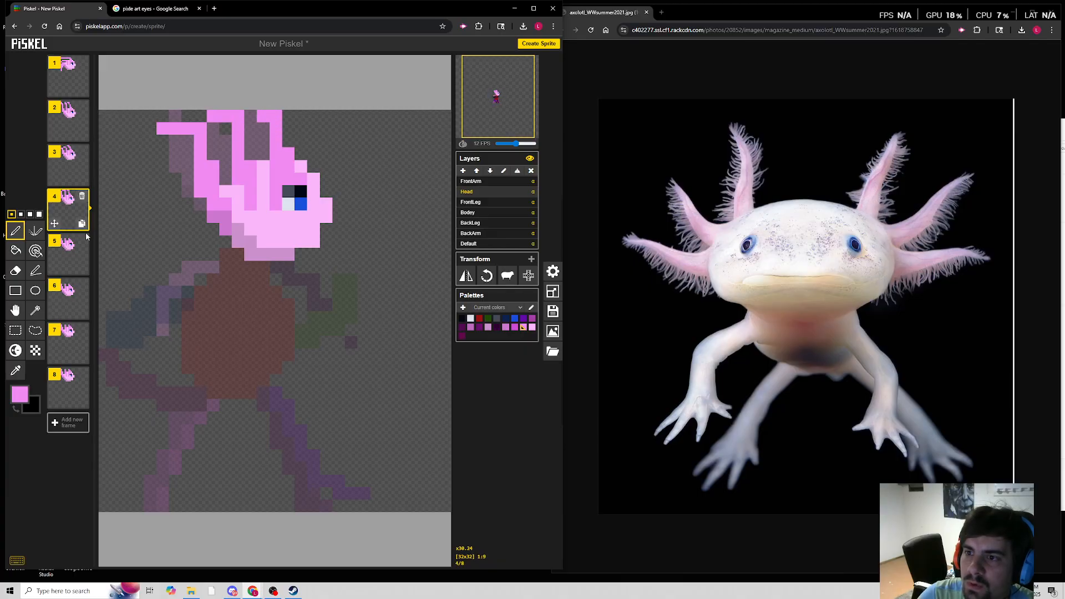
Draw the rear and middle gills taller and nearly upright in frames 5 and 6.
key("Down")
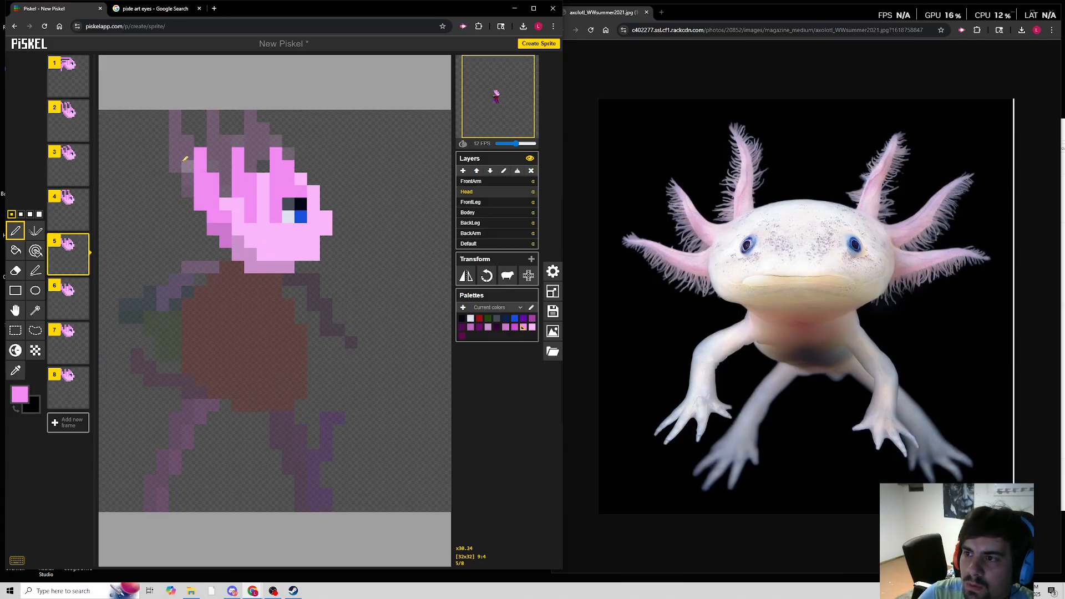
left_click_drag(202, 150, 200, 108)
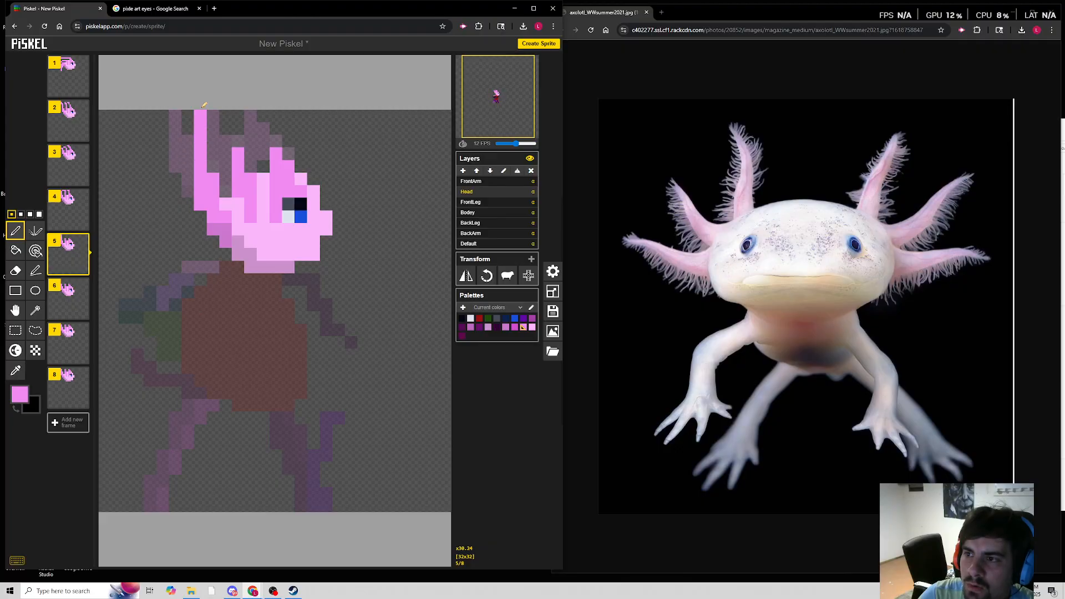
left_click_drag(238, 150, 235, 98)
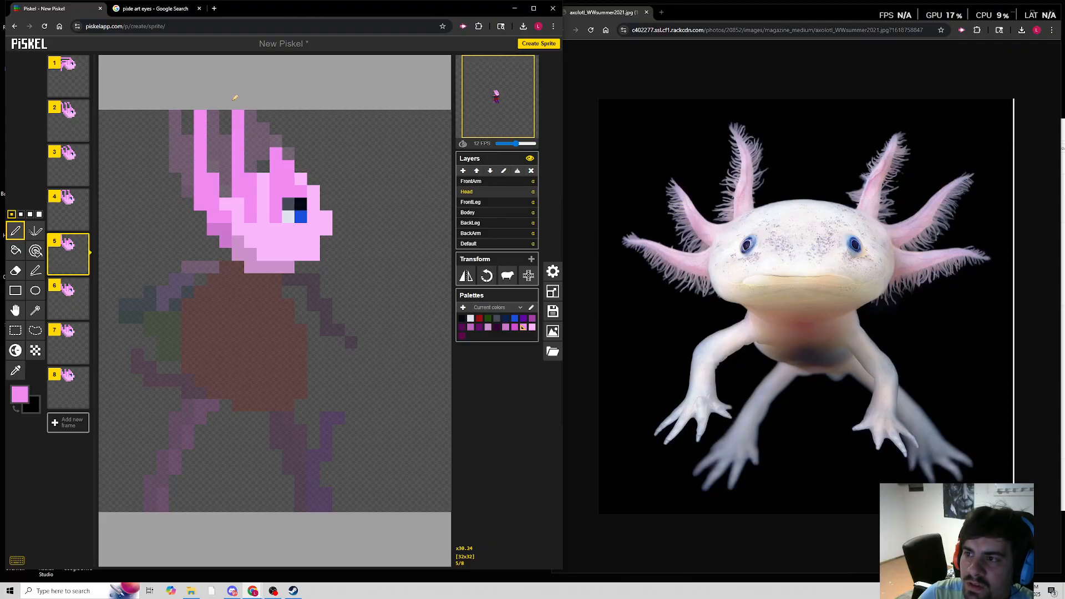
left_click(71, 295)
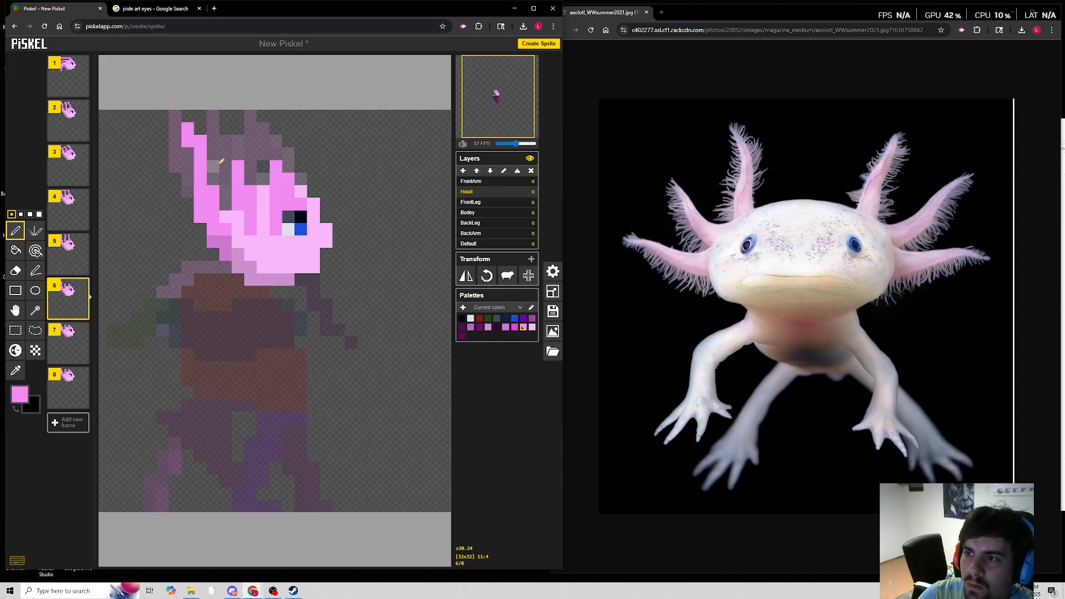
left_click_drag(238, 166, 237, 118)
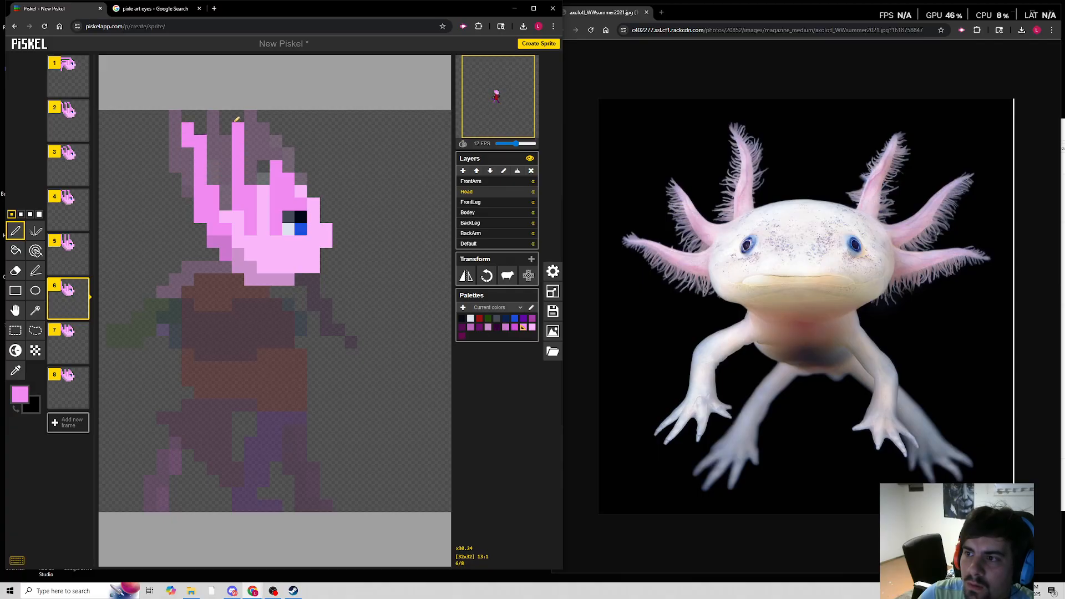
Draw the gills curving backward in frames 7 and 8, with the rear gill drooping behind the head.
left_click(68, 341)
mouse_move(200, 126)
left_mouse_down()
mouse_move(162, 168)
mouse_move(230, 125)
left_mouse_up()
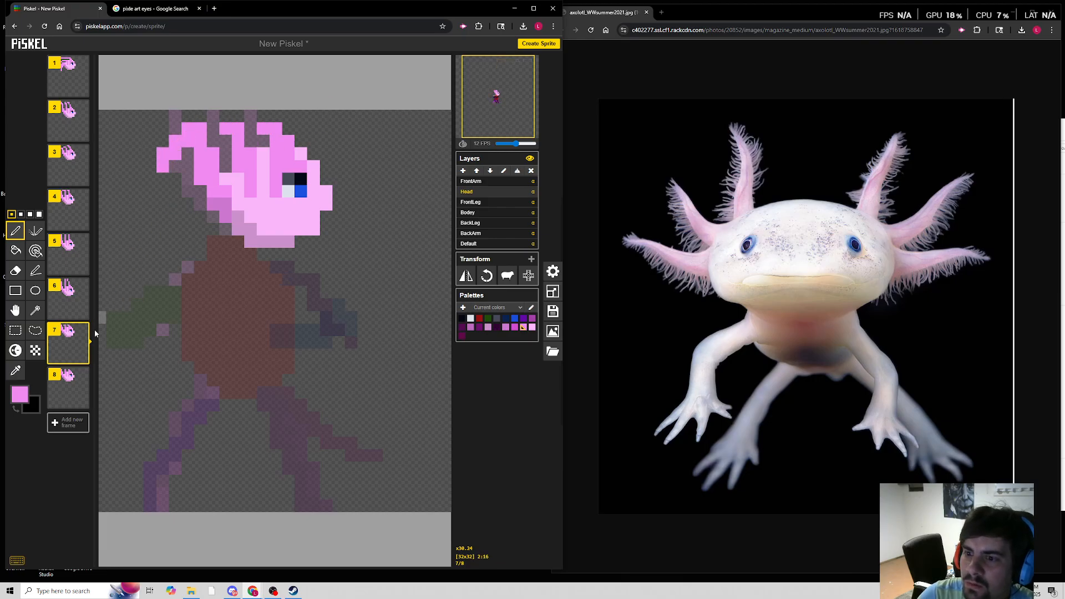
left_click(76, 391)
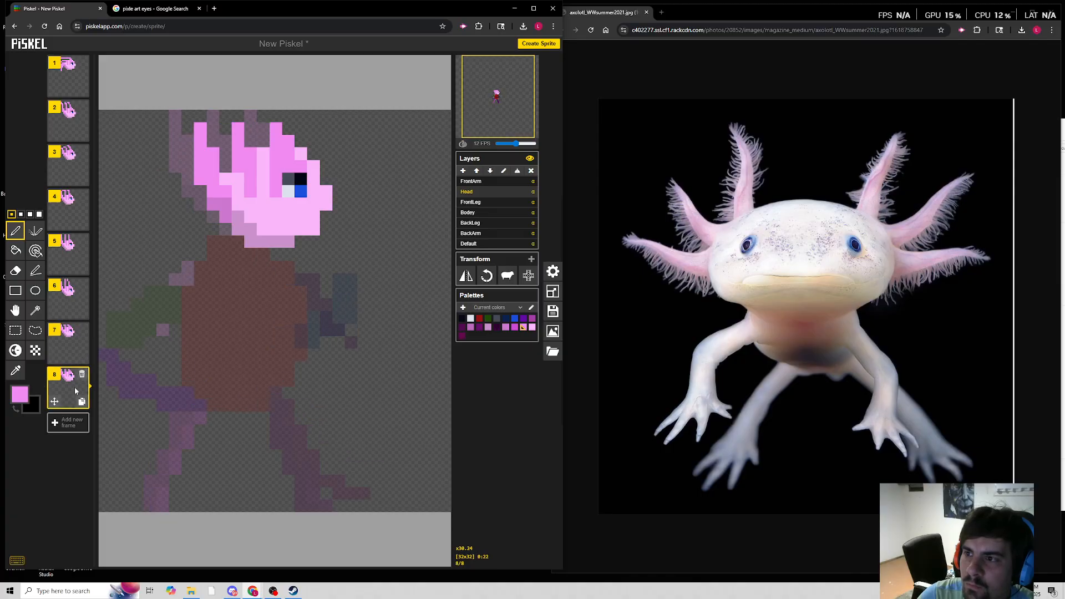
left_click_drag(199, 156, 175, 179)
left_click_drag(200, 154, 163, 203)
left_click_drag(238, 128, 213, 128)
Preview the animation at a larger size and erase the upper ends of the gills in frame 5.
left_click(527, 64)
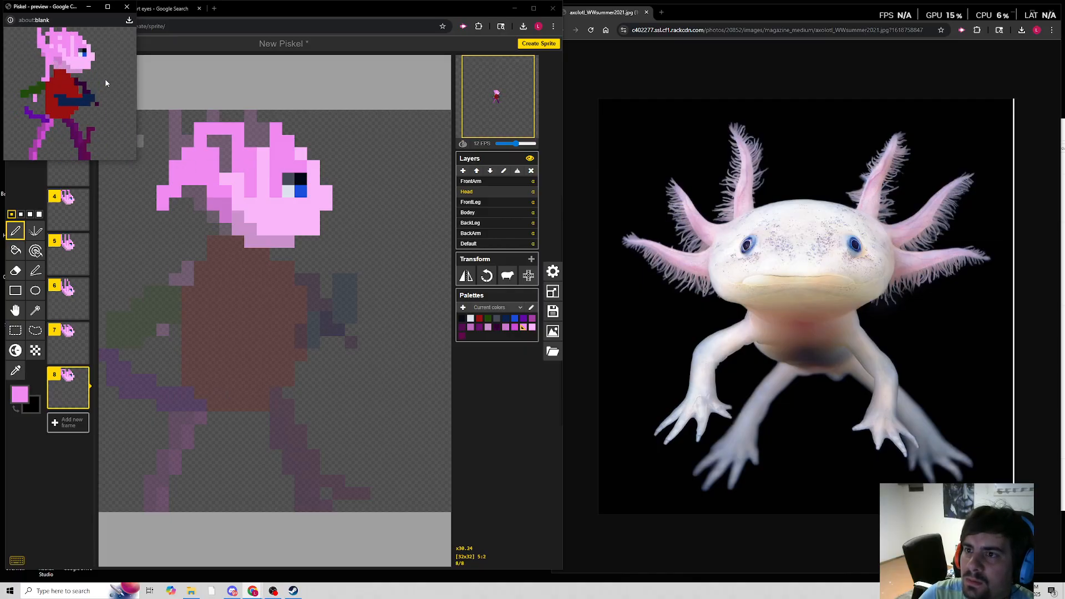
left_click(126, 7)
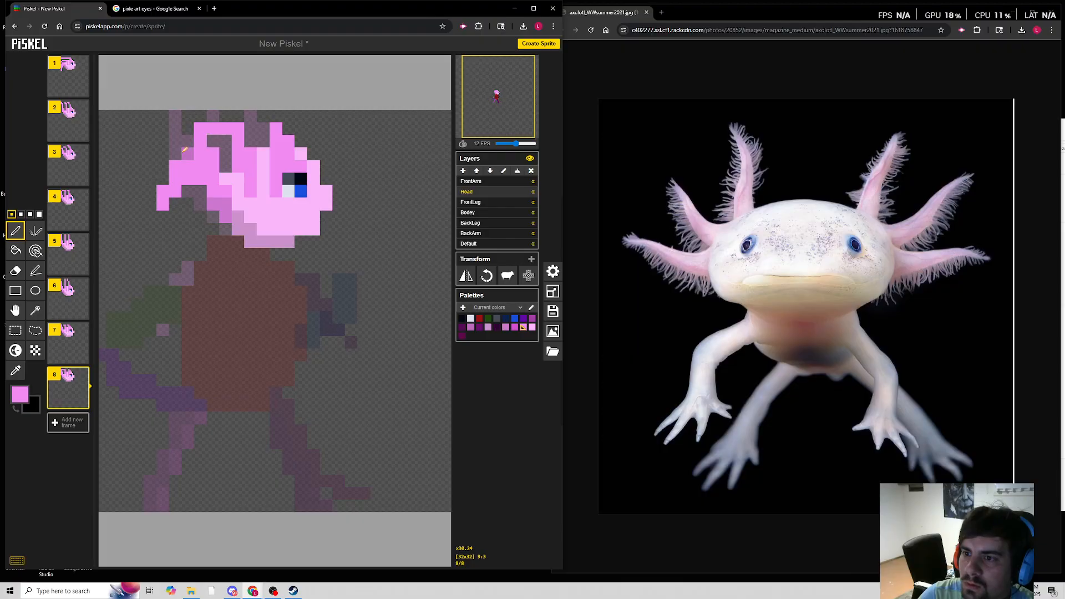
left_click(68, 212)
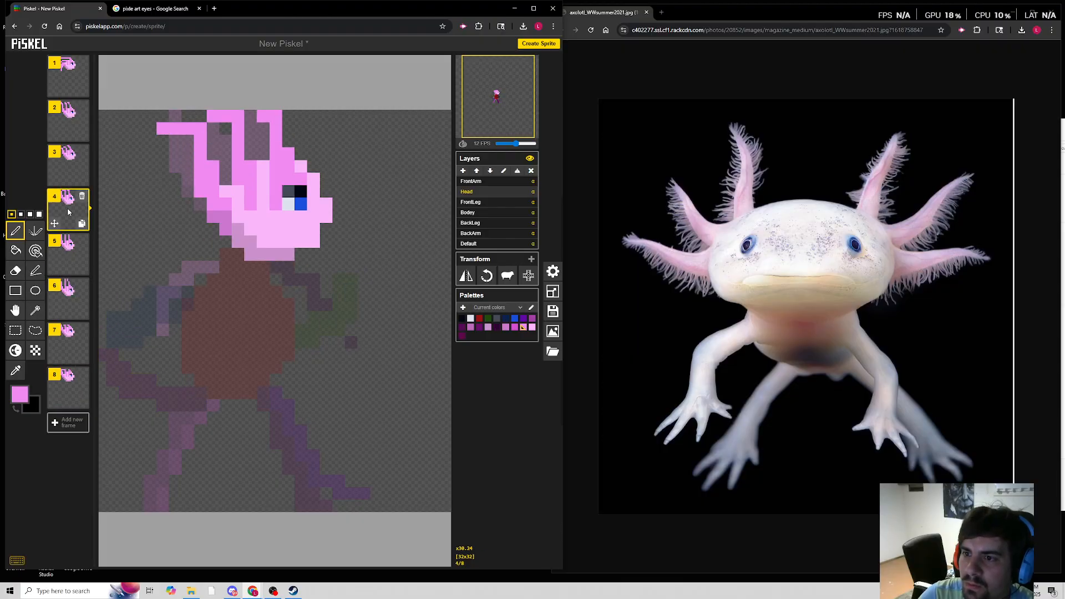
left_click(68, 254)
left_click(16, 271)
left_click_drag(270, 111, 200, 115)
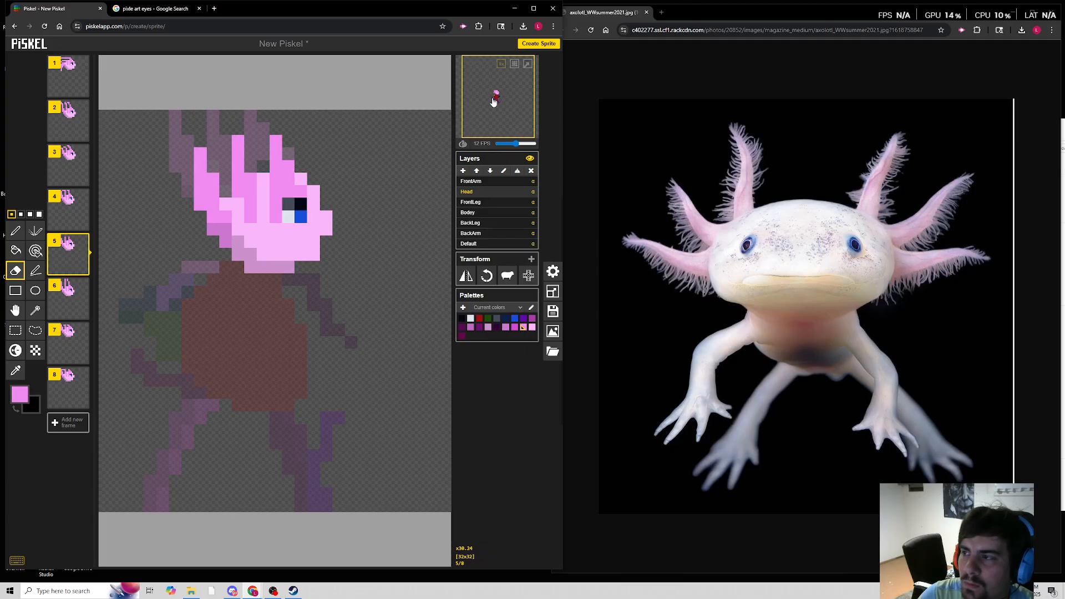
Shorten the drooping gill's tip in frame 1 and erase the bent gill tips in frame 2.
left_click(528, 64)
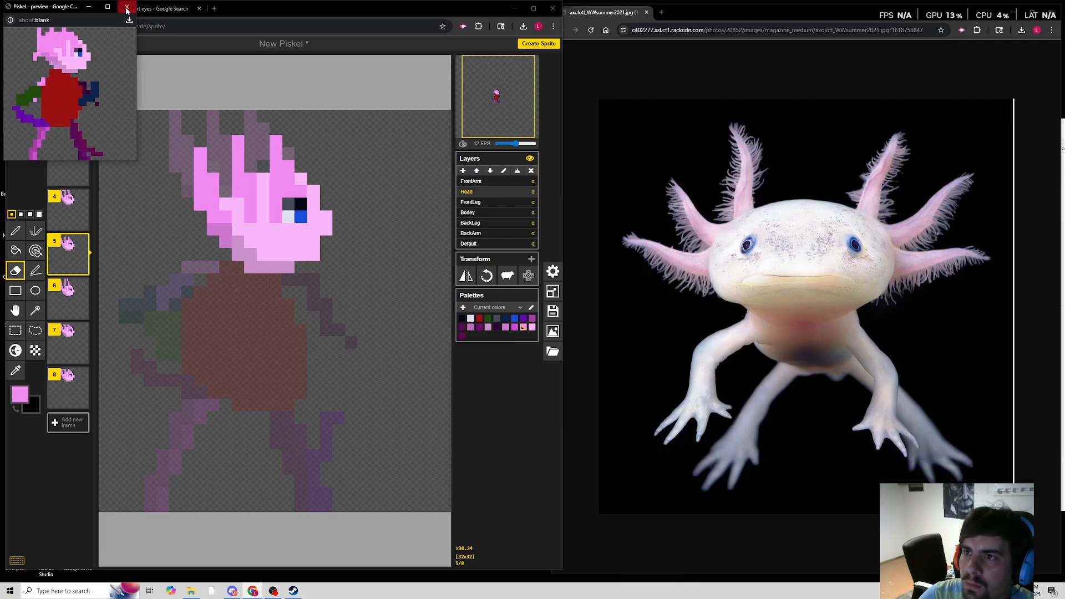
left_click(126, 6)
left_click(67, 75)
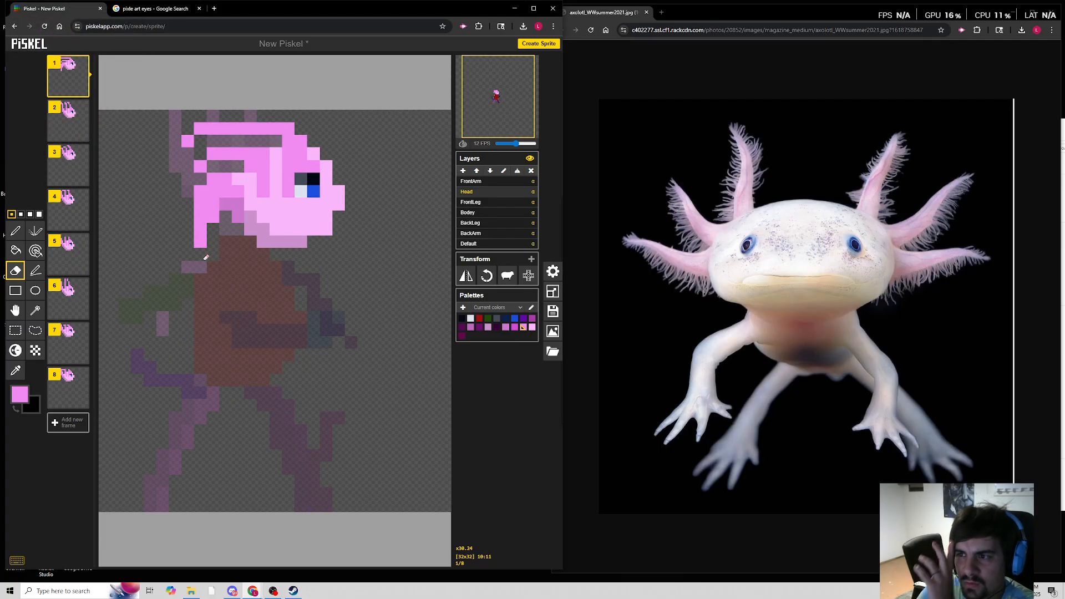
key("Down")
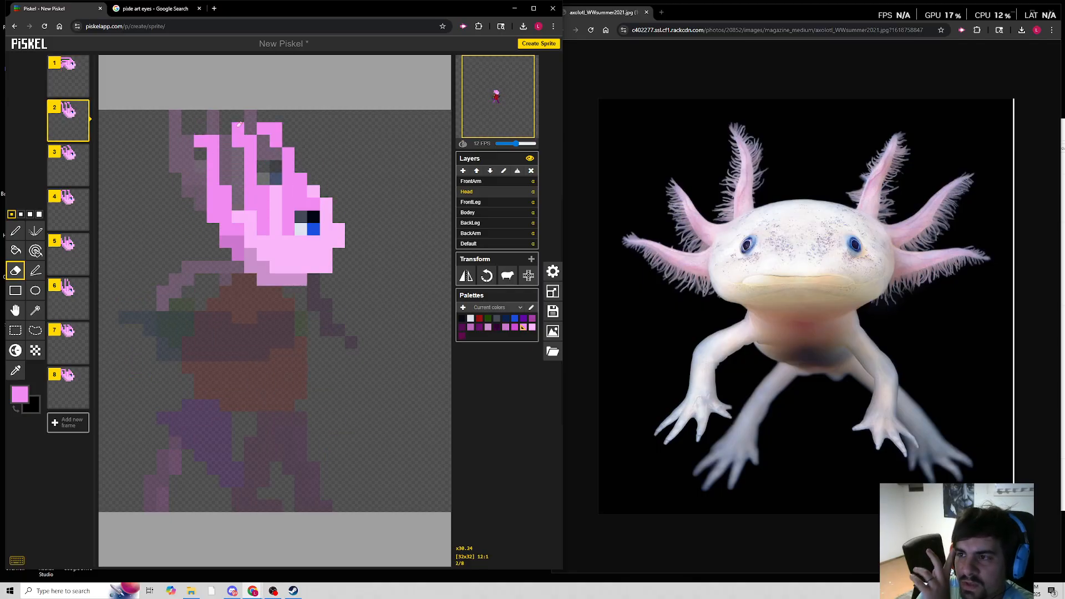
left_click_drag(229, 138, 253, 136)
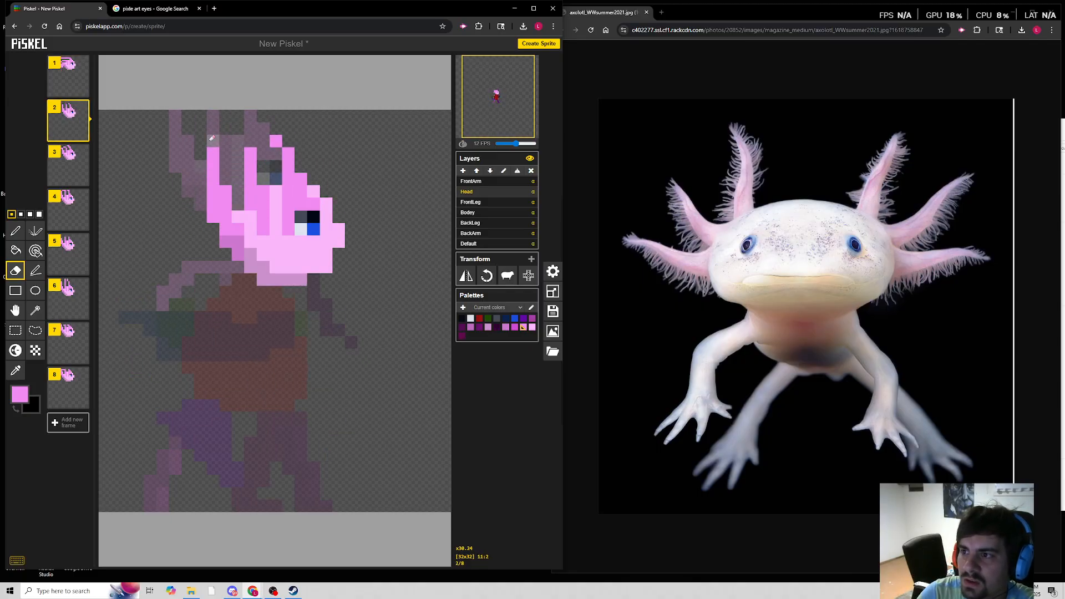
Replay the animation preview and shorten the rear and middle gills in frame 6.
left_click(529, 64)
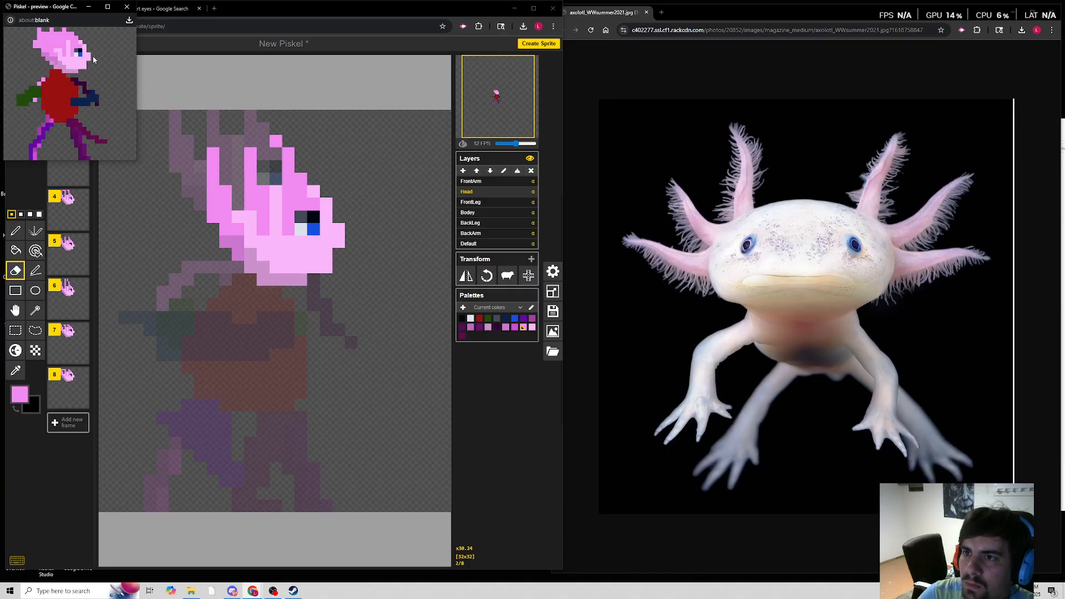
left_click(127, 7)
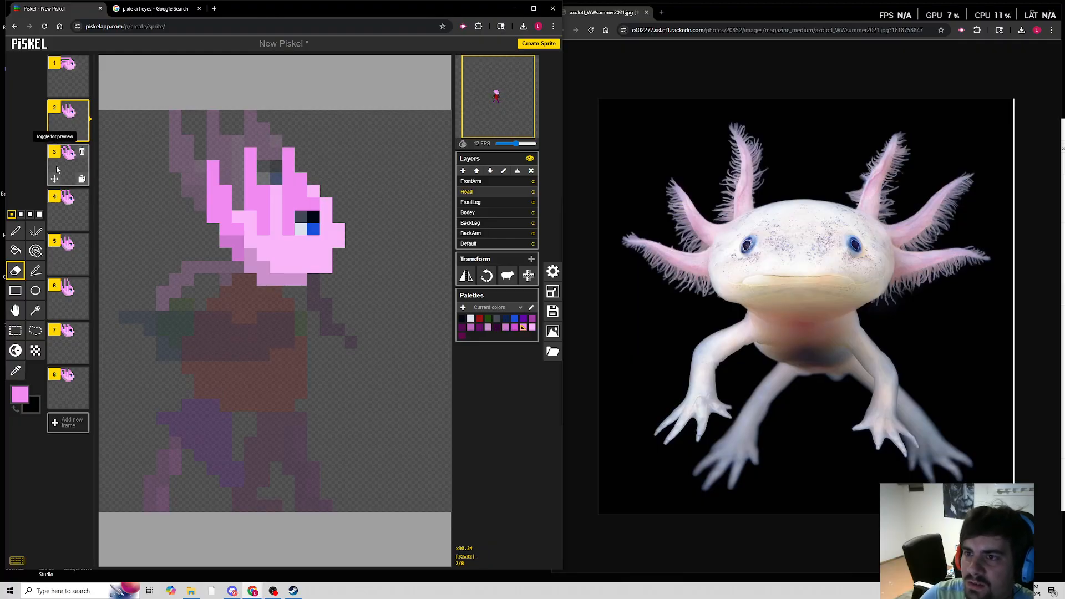
left_click(67, 303)
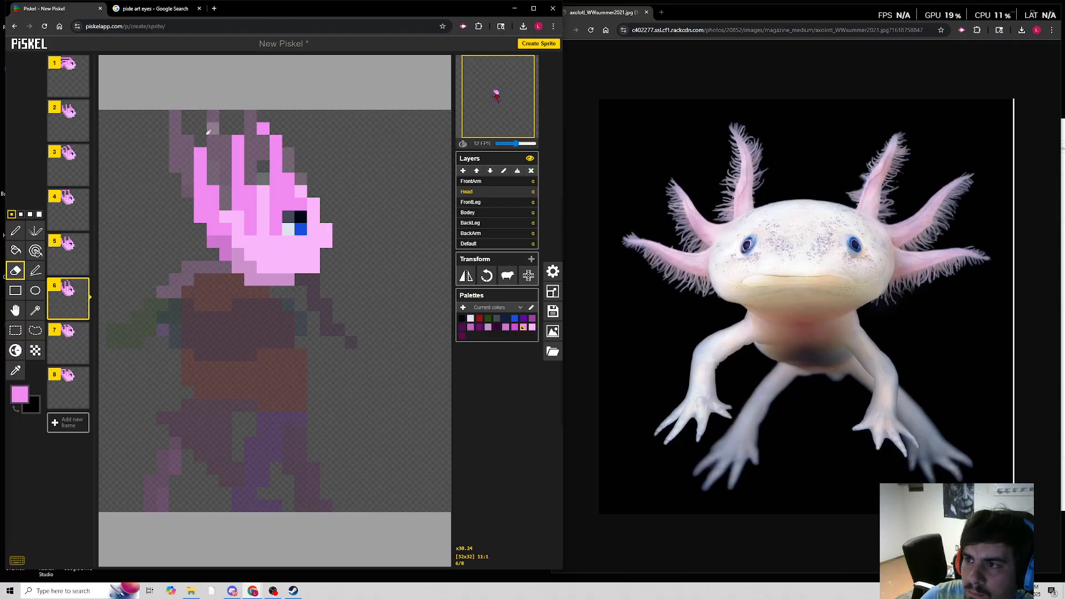
Draw the front gill sweeping back over the head in frame 8 and preview the animation.
left_click(68, 388)
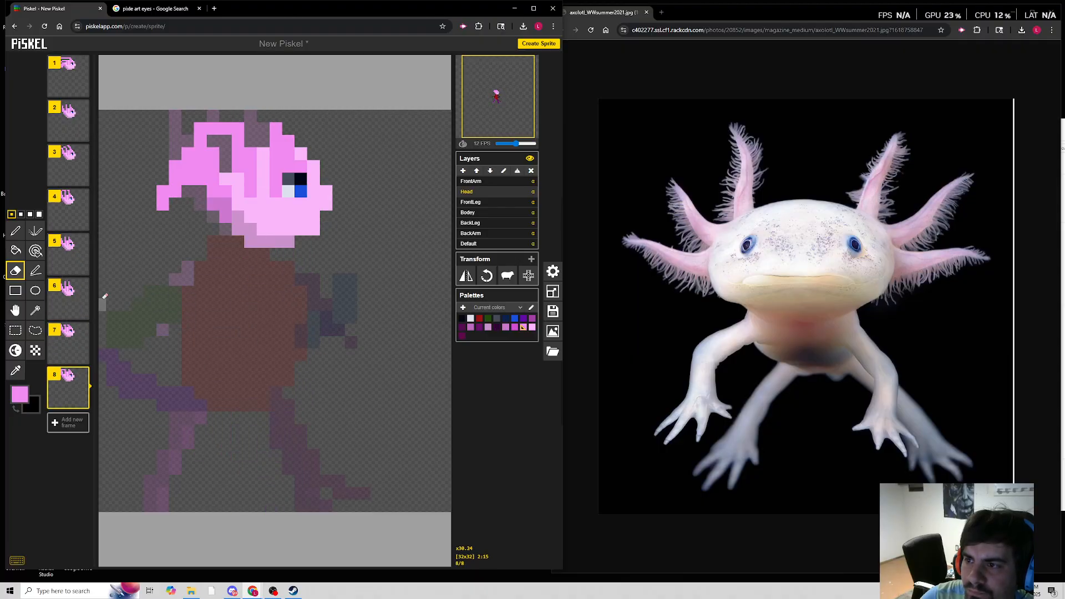
left_click(15, 231)
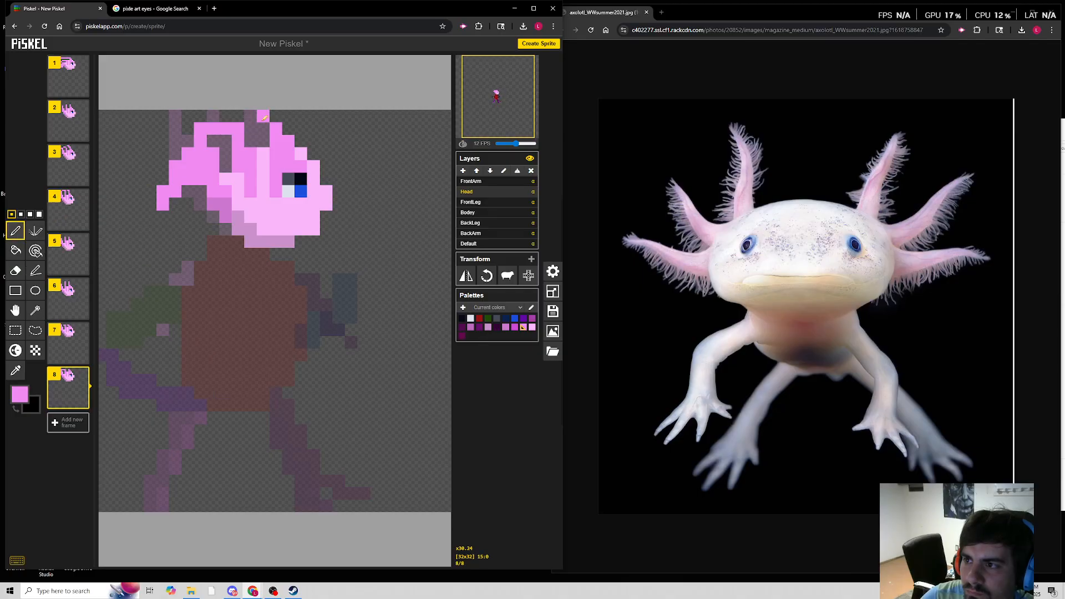
left_click(528, 64)
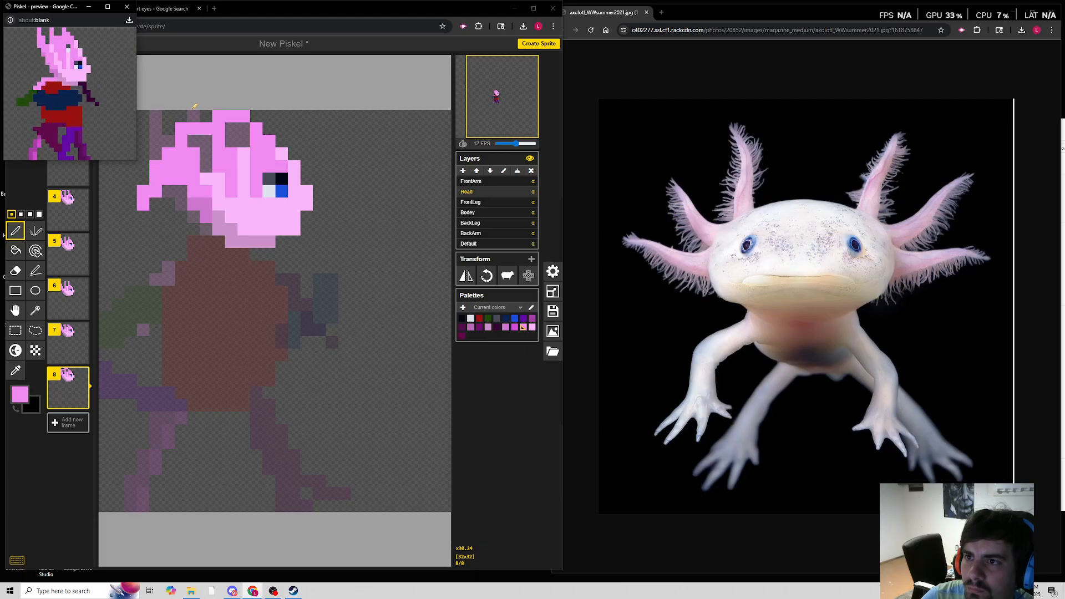
left_click(244, 165)
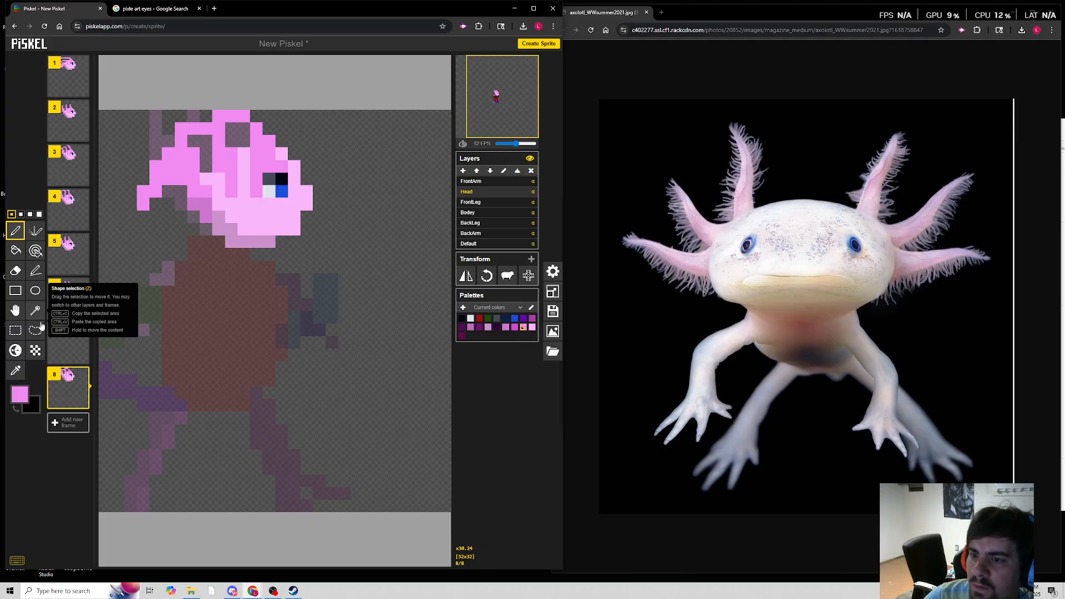
Erase the pixels joining the middle gill to the rear gill in frame 8 and preview the animation again.
left_click(15, 270)
left_click(530, 66)
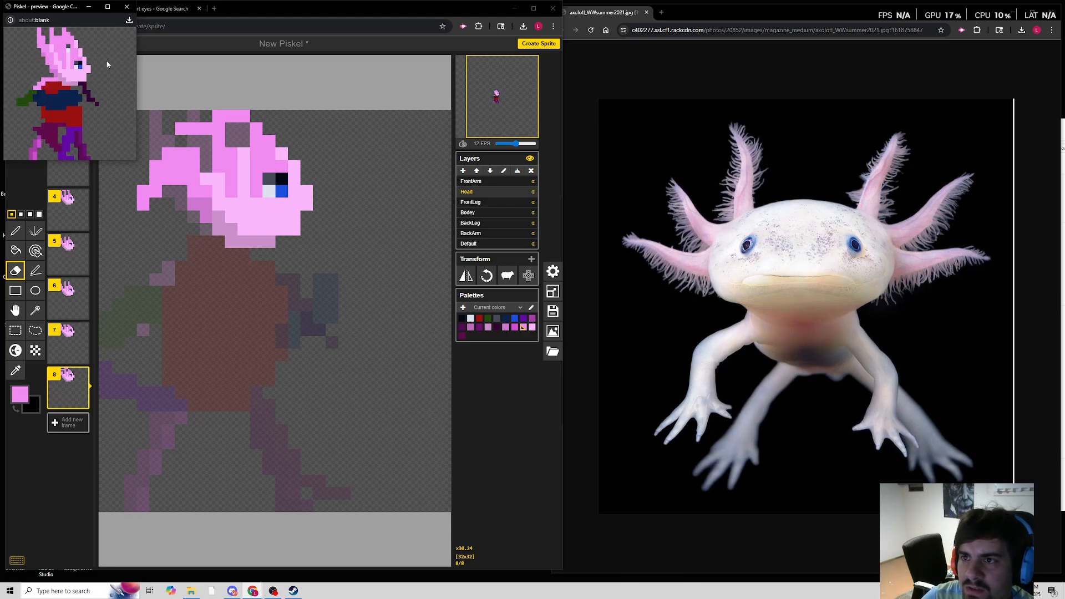
left_click(206, 154)
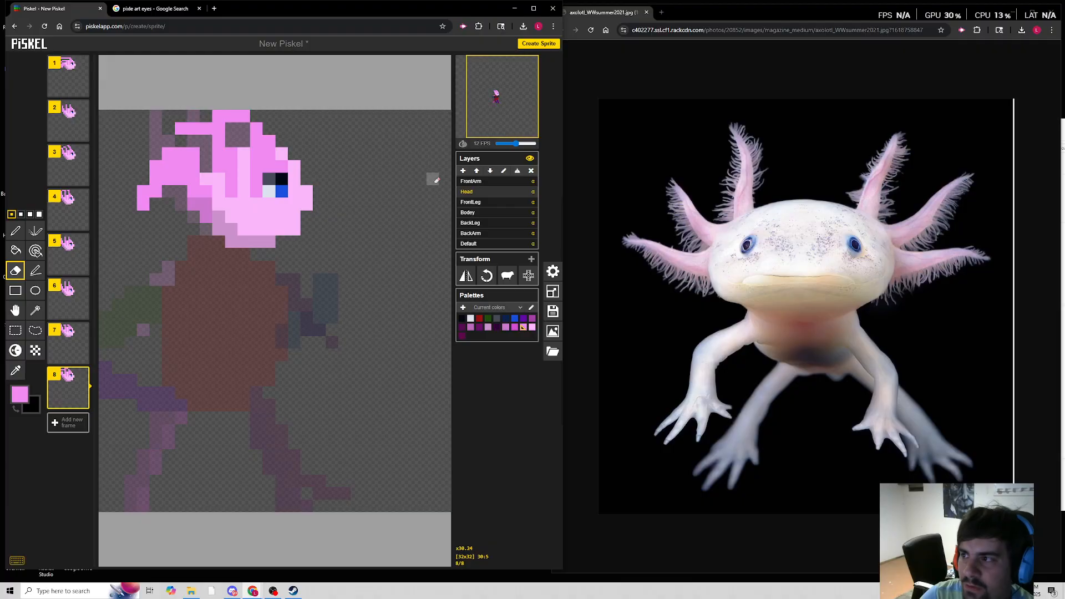
left_click(481, 244)
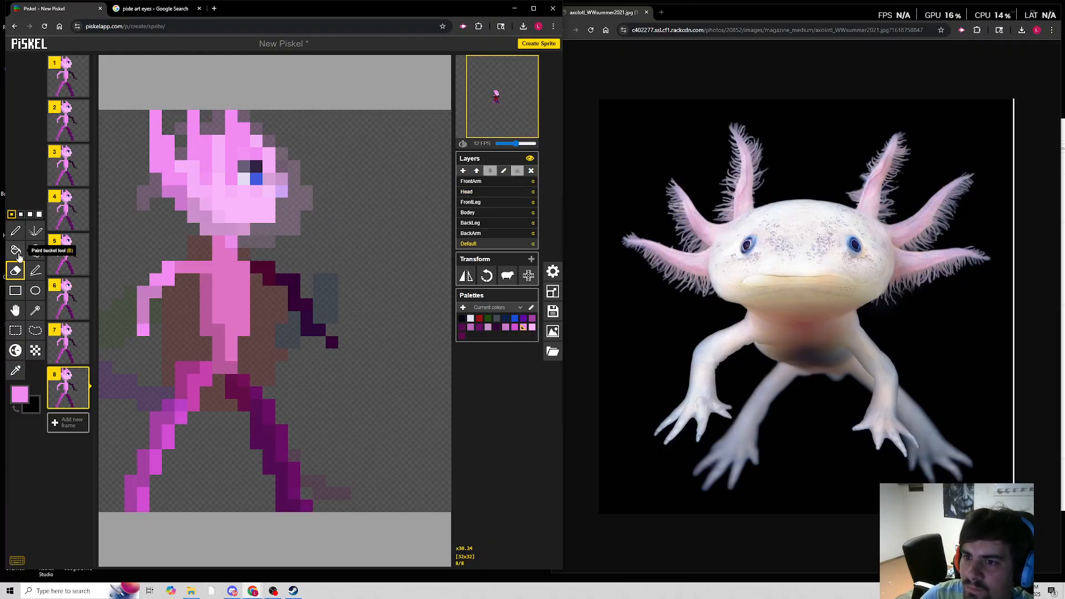
left_click(15, 292)
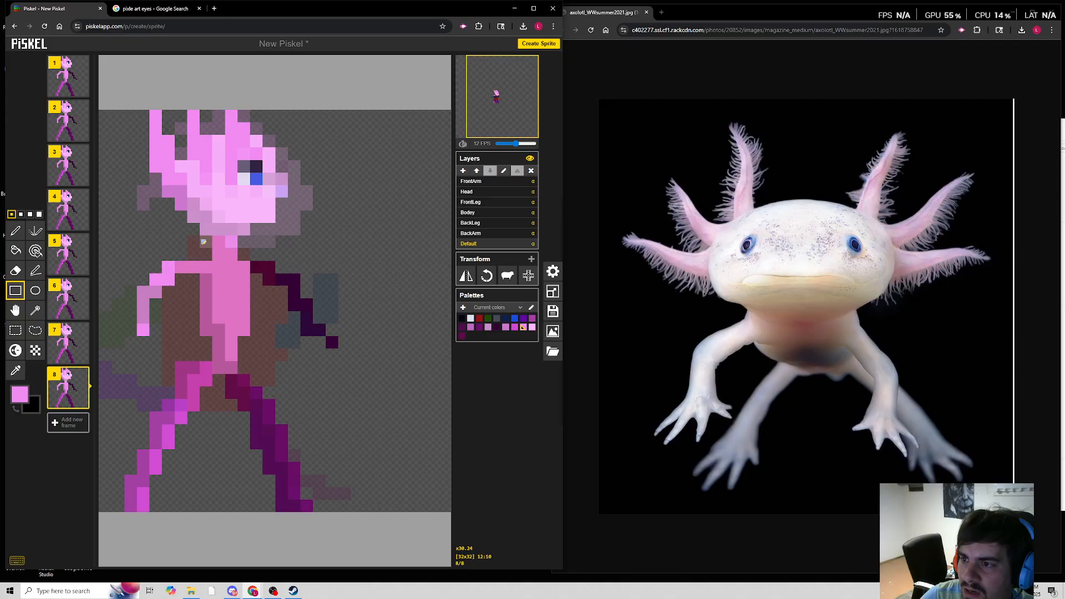
left_click_drag(250, 334, 253, 352)
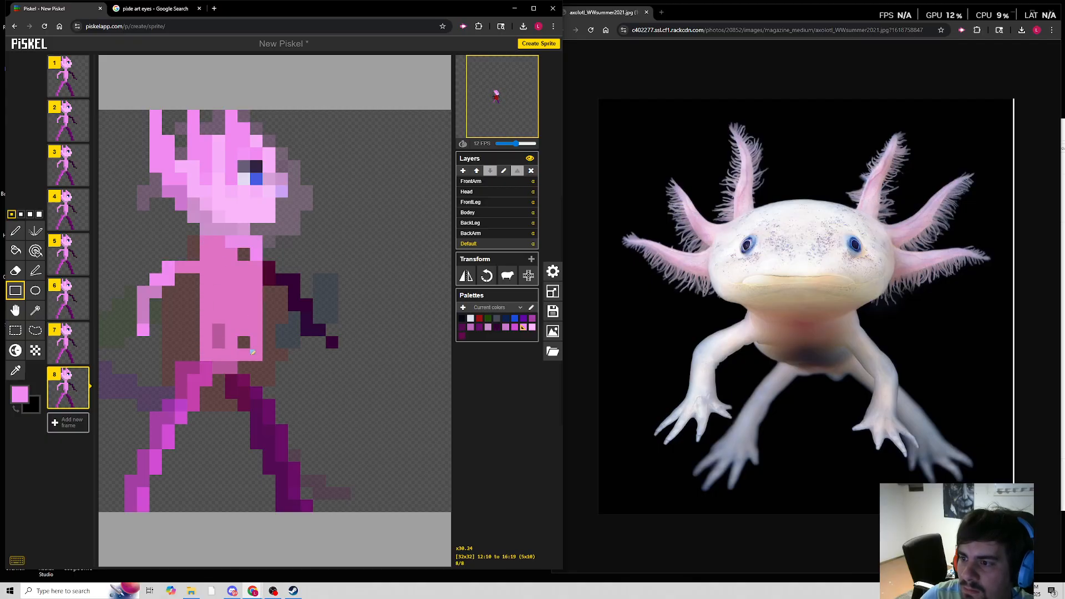
left_click(488, 213)
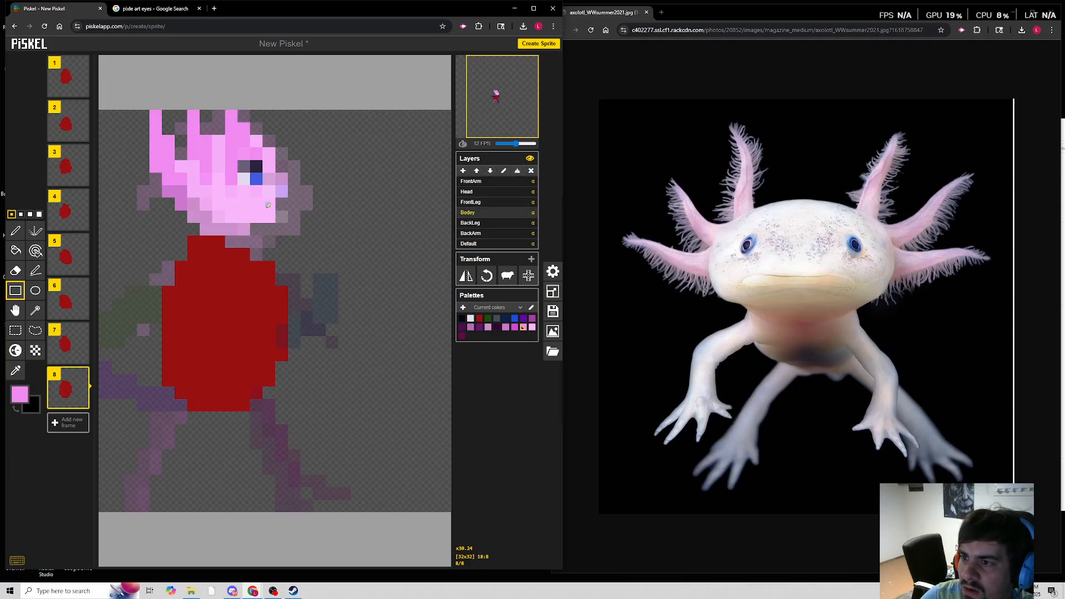
left_click(480, 245)
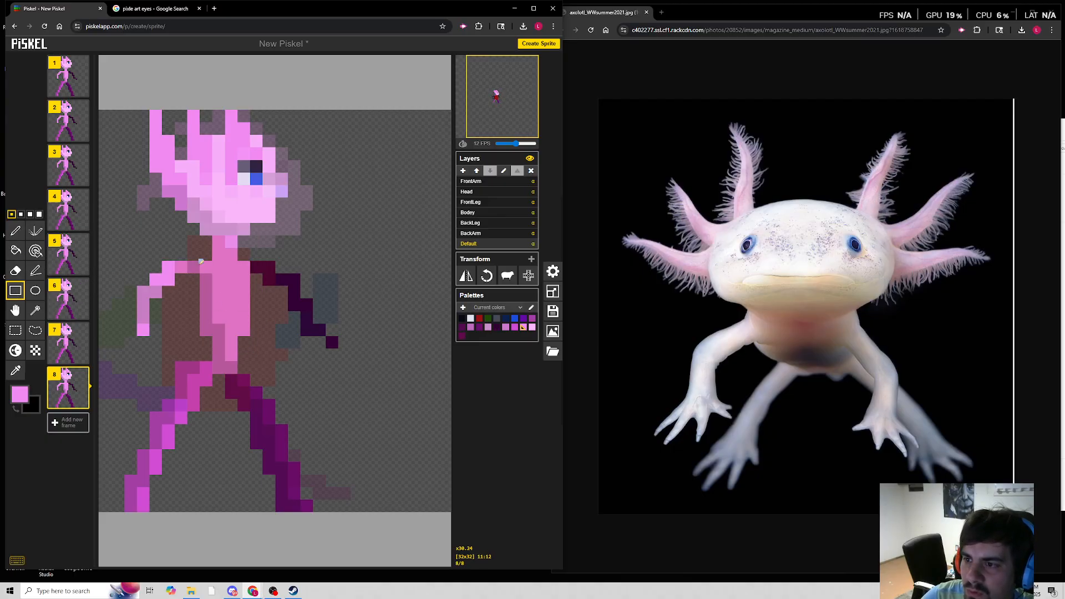
left_click_drag(198, 241, 260, 360)
key("ctrl+z")
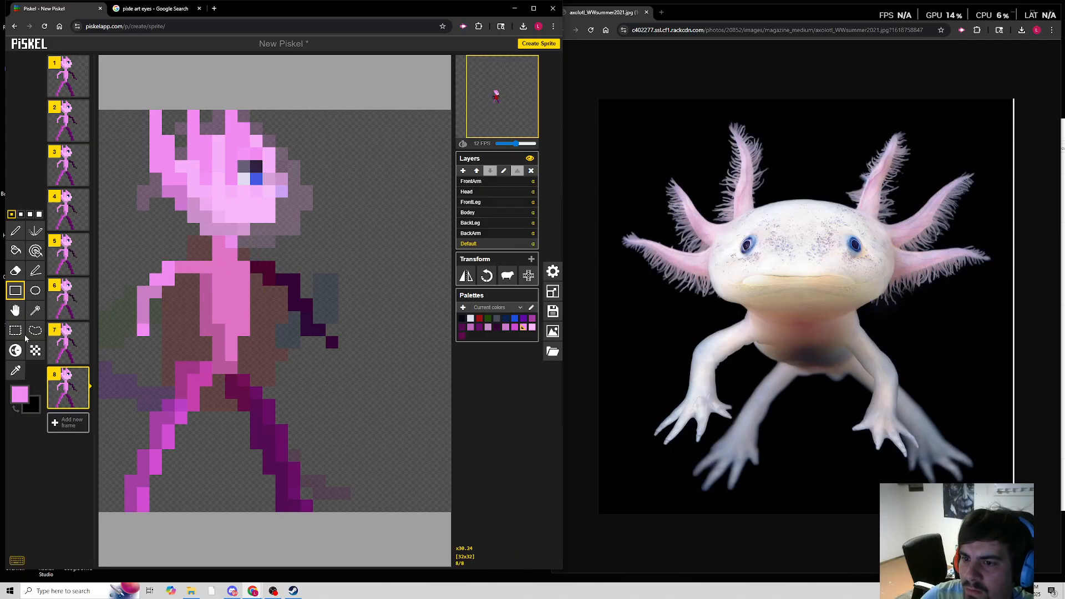
Copy the pink torso from frame 8 of the Default layer and paste it over the red body on the Bodey layer.
left_click(17, 328)
mouse_move(193, 241)
left_mouse_down()
mouse_move(252, 302)
mouse_move(265, 363)
mouse_move(240, 368)
mouse_move(202, 237)
left_mouse_up()
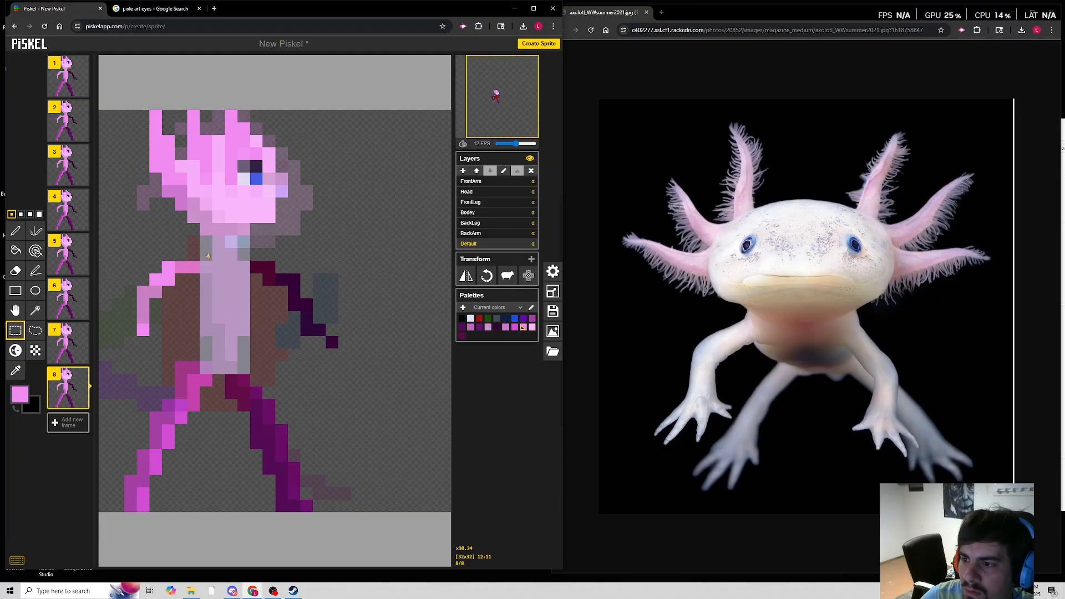
left_click(480, 214)
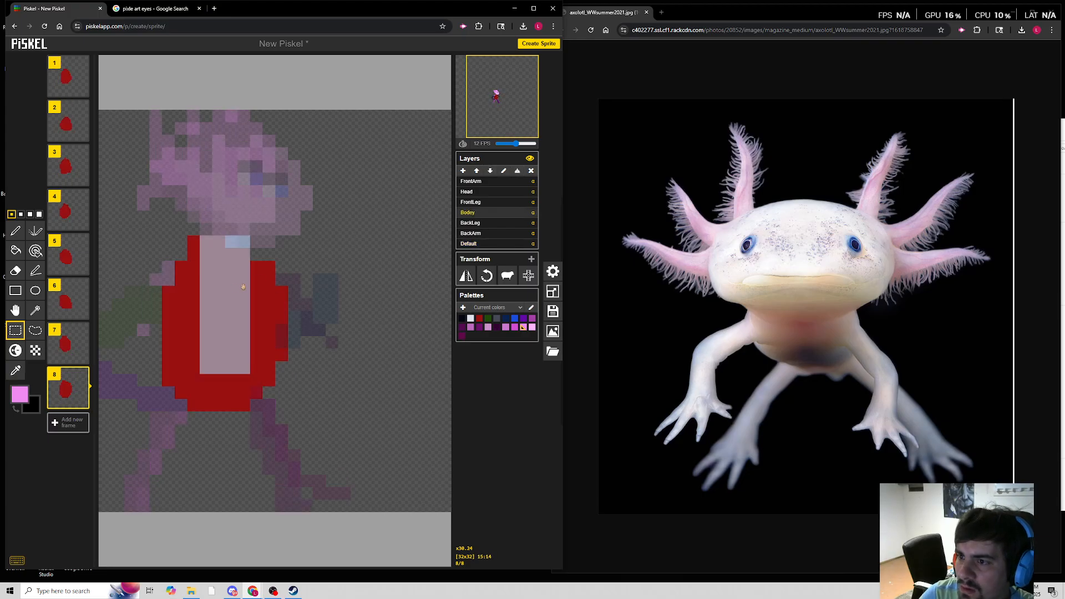
key("ctrl+v")
left_click_drag(231, 290, 226, 312)
key("ctrl+z")
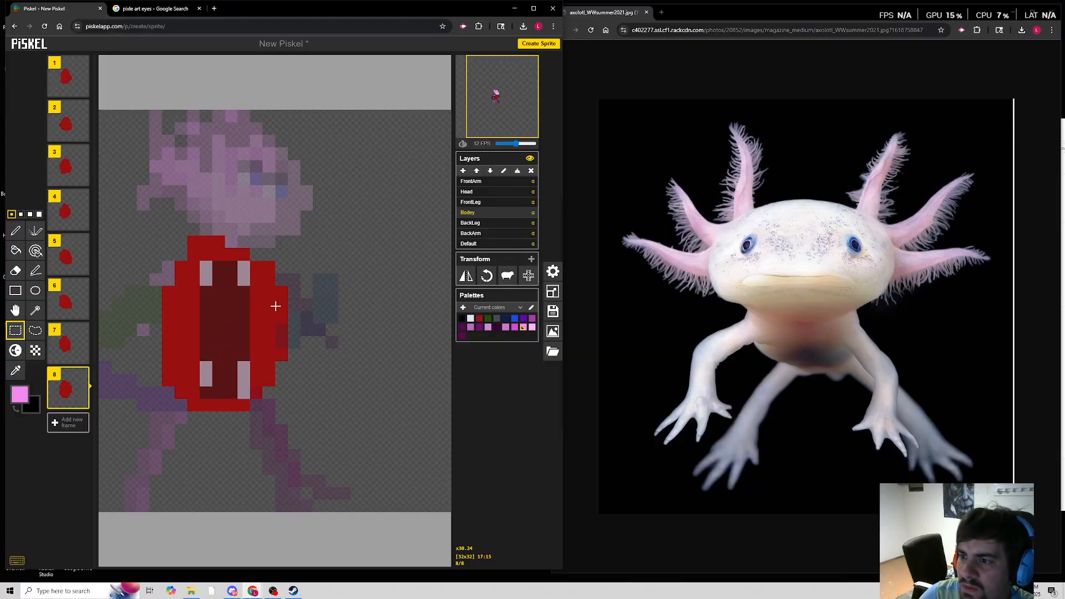
key("ctrl+v")
Paste the pink torso over the red body in frame 7, shifted slightly up and back.
left_click(78, 346)
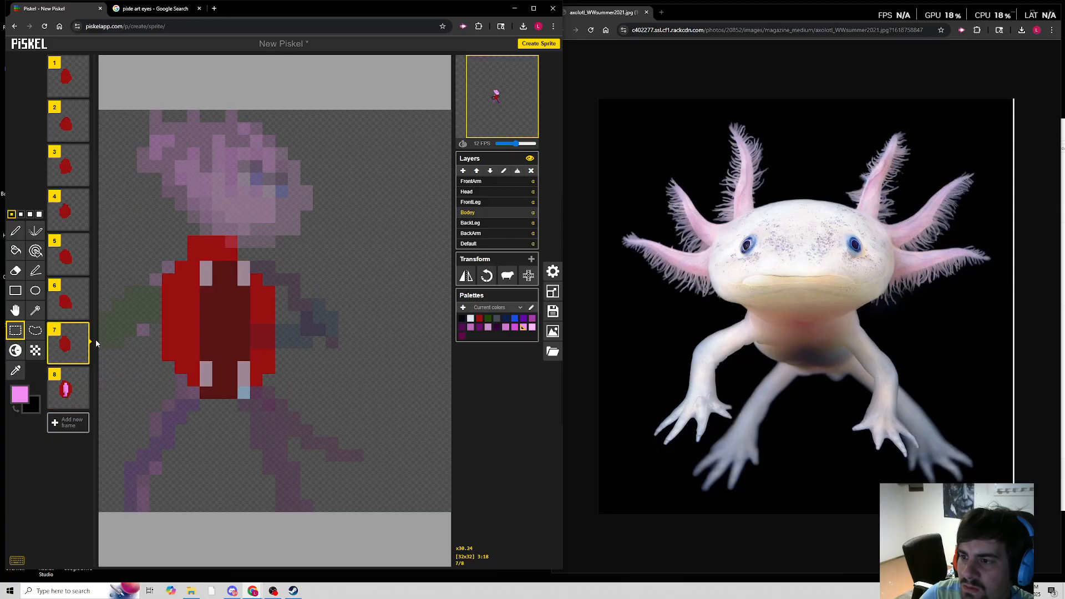
key("ctrl+v")
left_click(75, 303)
key("ctrl+z")
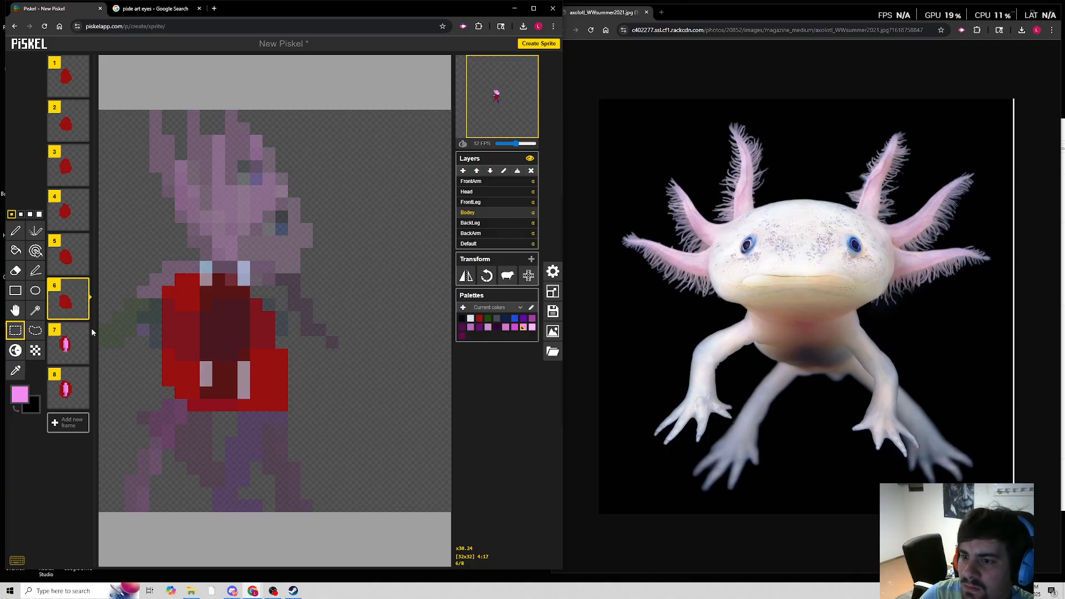
left_click(72, 345)
key("ctrl+z")
left_click_drag(226, 338, 219, 331)
key("ctrl+v")
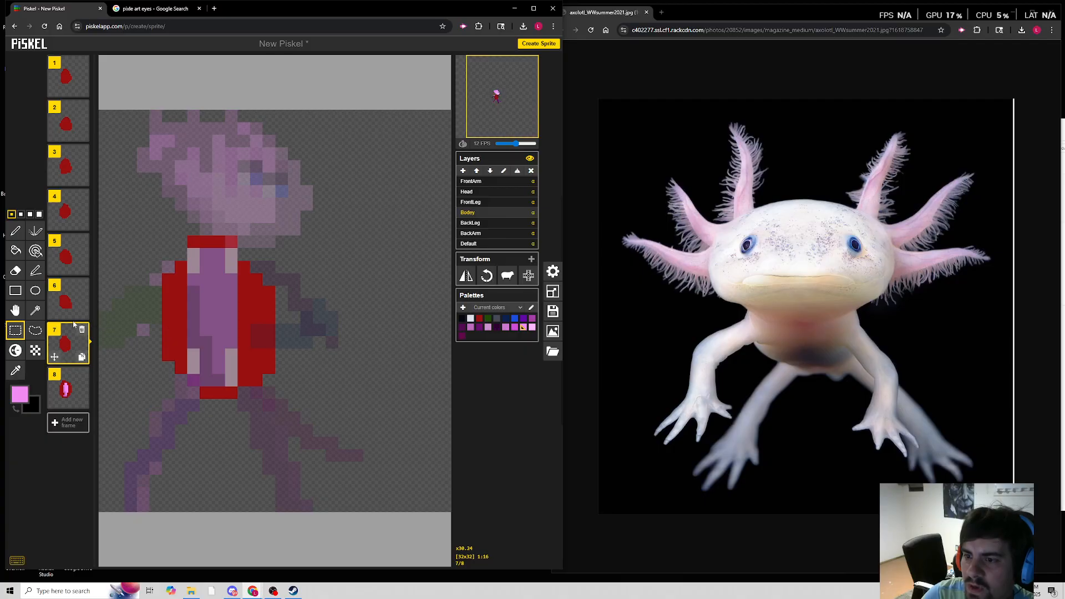
Paste the pink torso over the red body in frames 6, 5 and 4, aligning it with each pose.
left_click(69, 302)
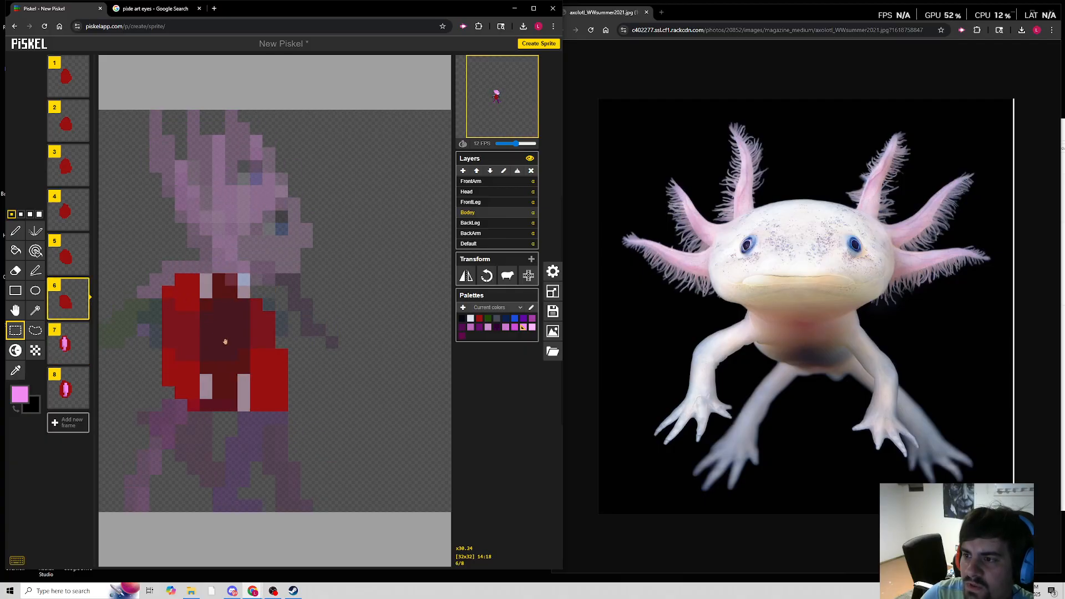
key("ctrl+v")
left_click(81, 269)
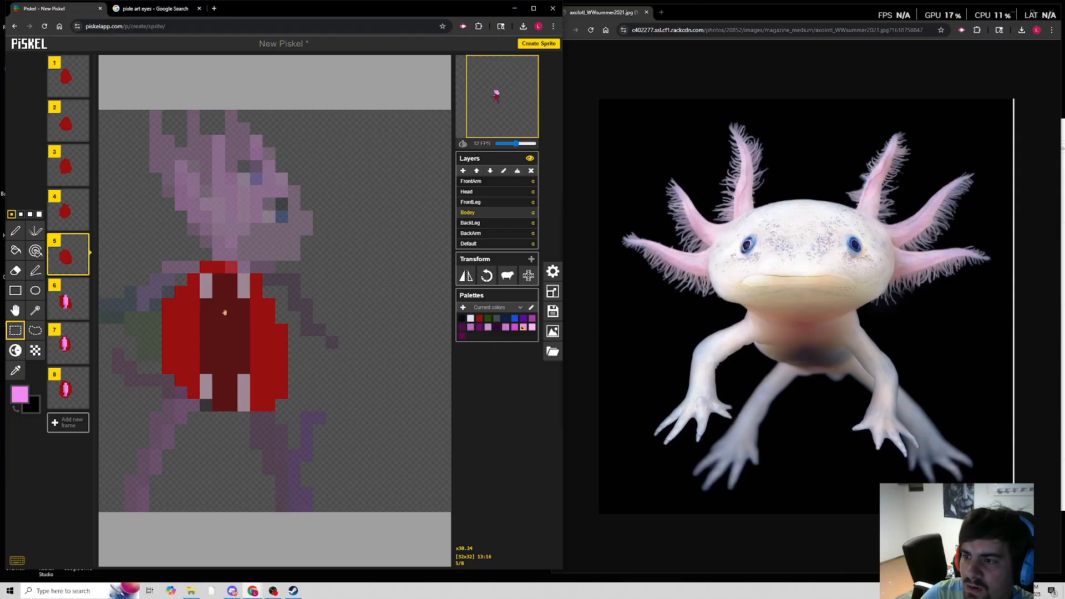
key("ctrl+v")
left_click(72, 219)
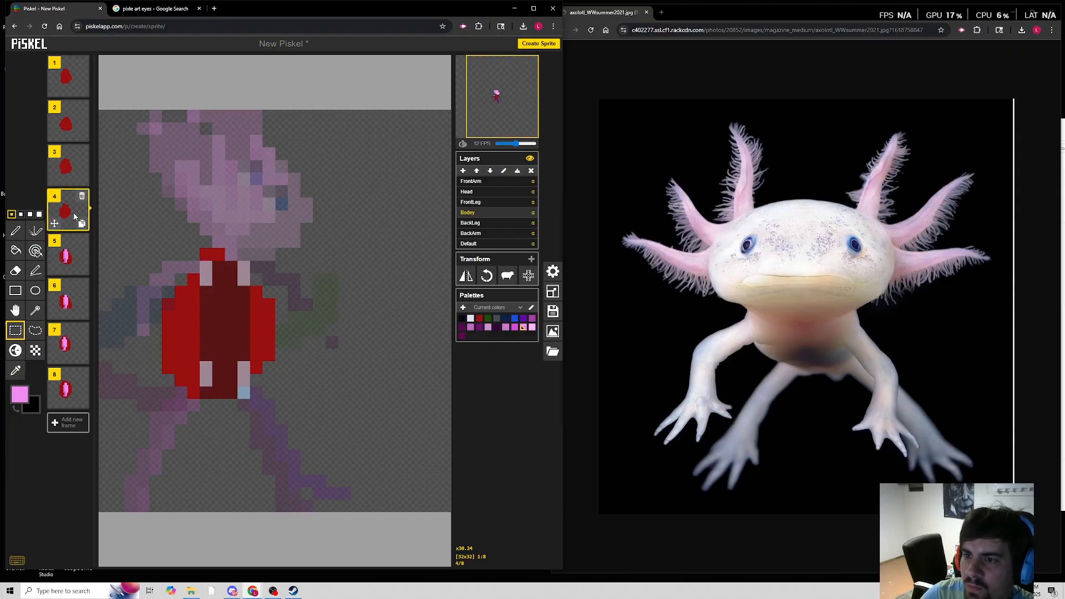
mouse_move(239, 318)
left_mouse_down()
mouse_move(212, 310)
mouse_move(229, 304)
left_mouse_up()
key("ctrl+v")
Paste the pink torso over the red body in frames 3, 2 and 1, aligned to each pose, and preview the animation.
left_click(71, 167)
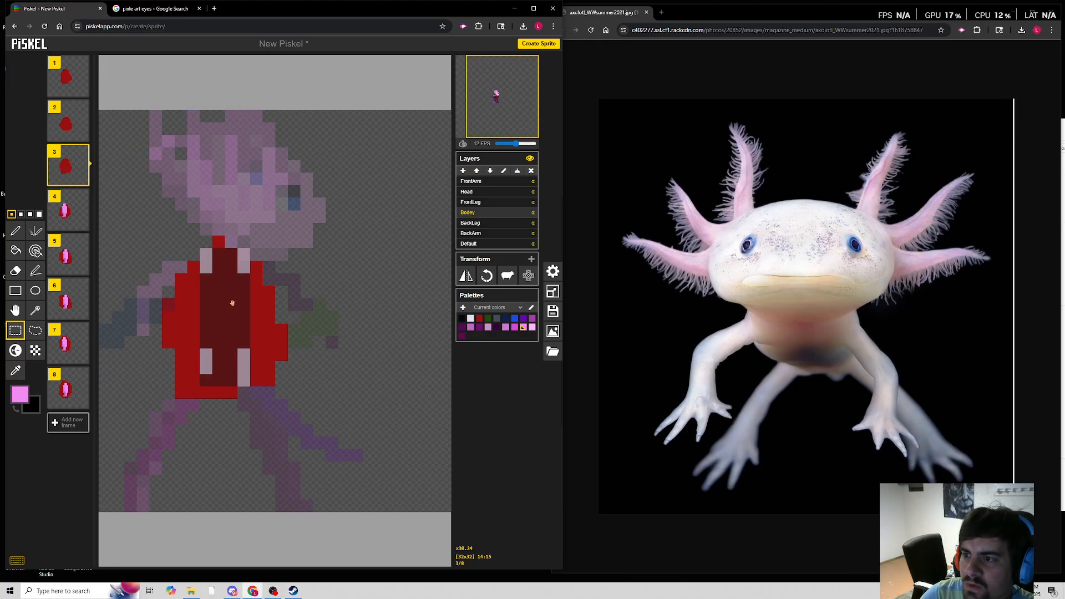
key("ctrl+v")
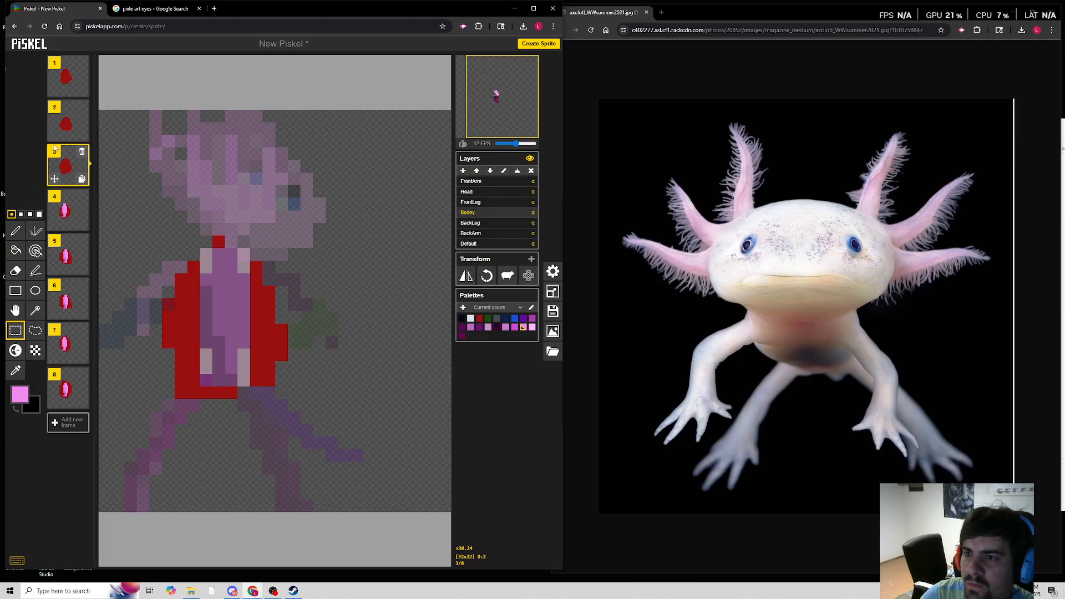
left_click(65, 128)
left_click_drag(229, 301, 243, 329)
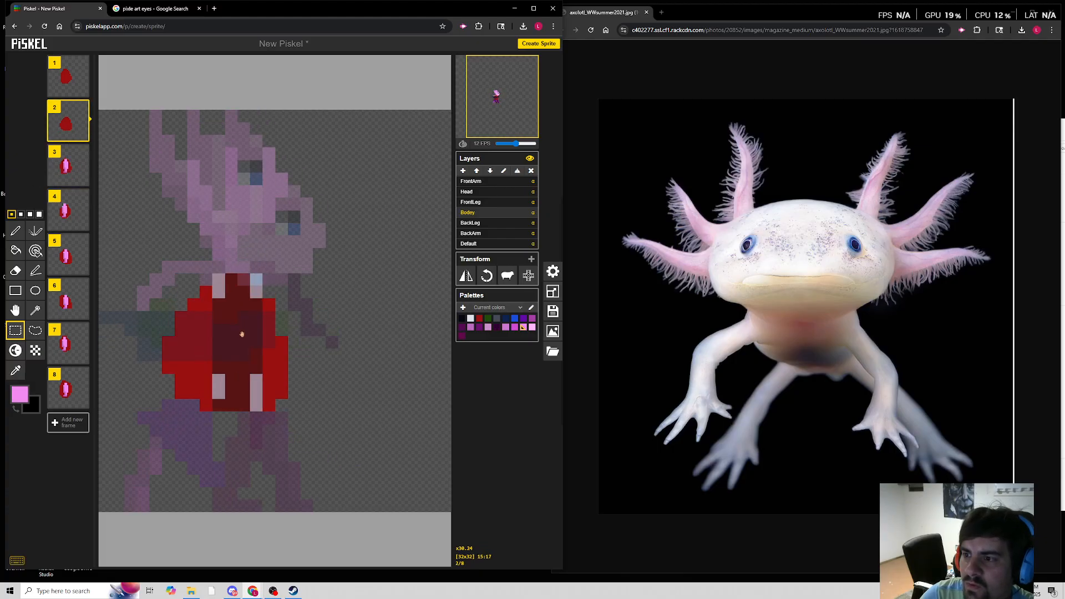
left_click(67, 78)
left_click_drag(239, 316, 236, 284)
key("ctrl+v")
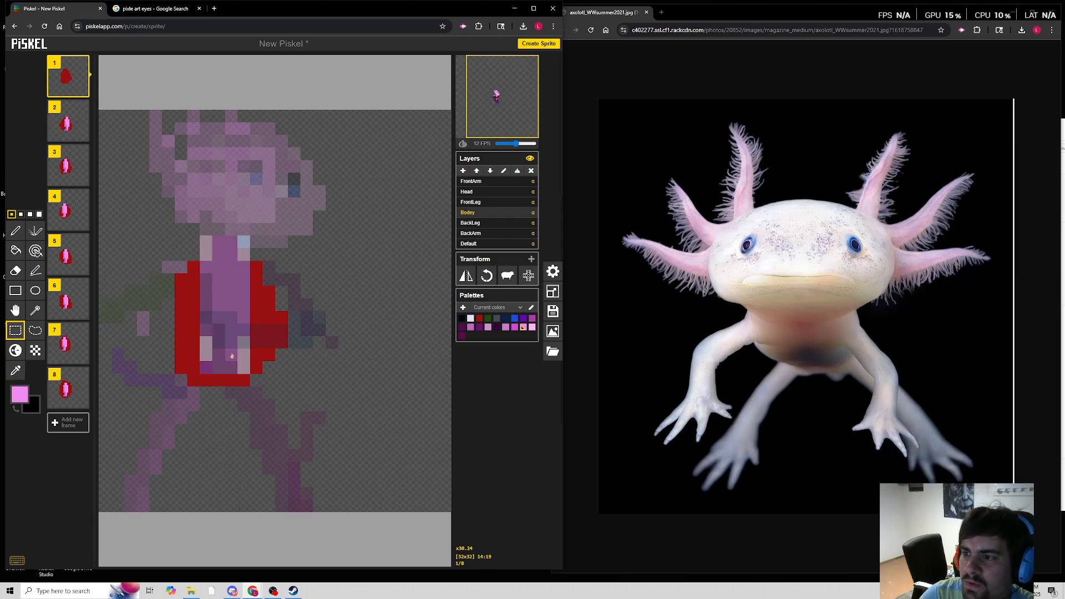
left_click(530, 62)
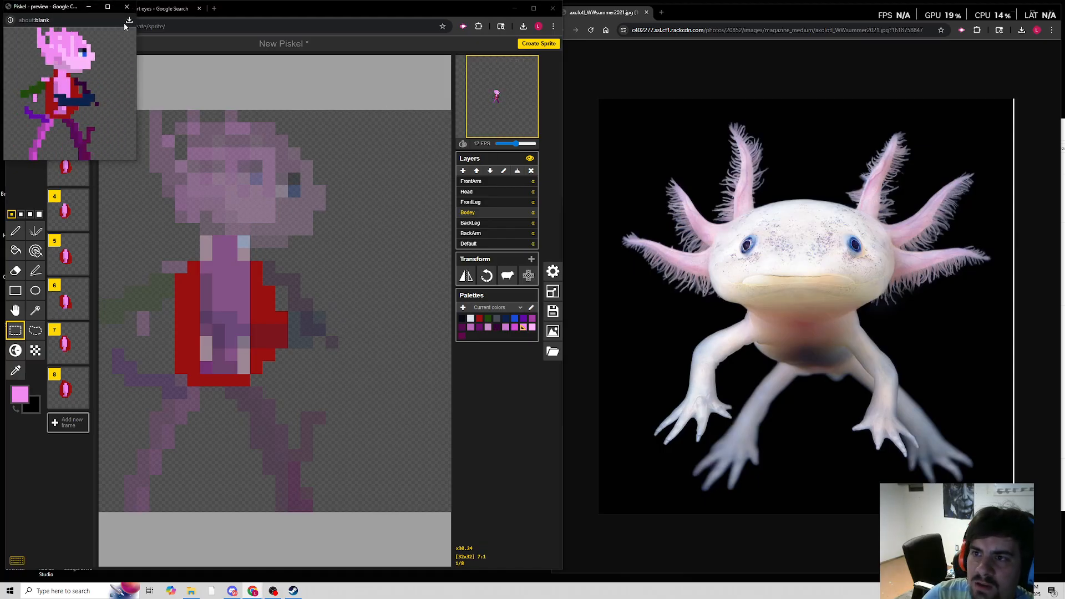
left_click(127, 7)
Hide the other layers and erase the red body and stray magenta pixel around the pink torso in frame 1.
left_click(67, 118)
left_click(65, 73)
left_click(17, 271)
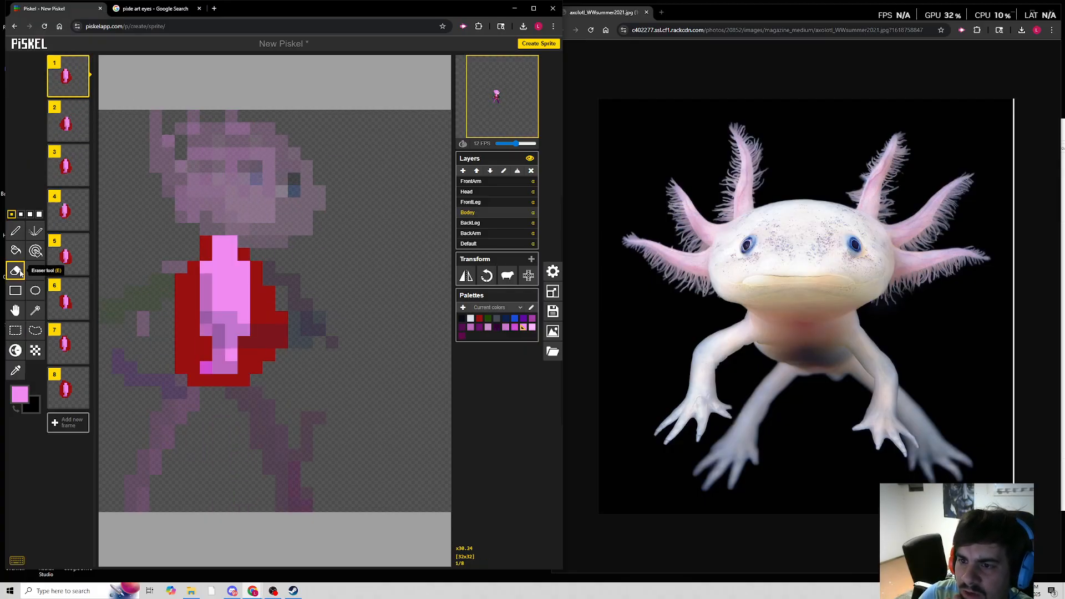
left_click(529, 158)
left_click_drag(190, 257, 185, 293)
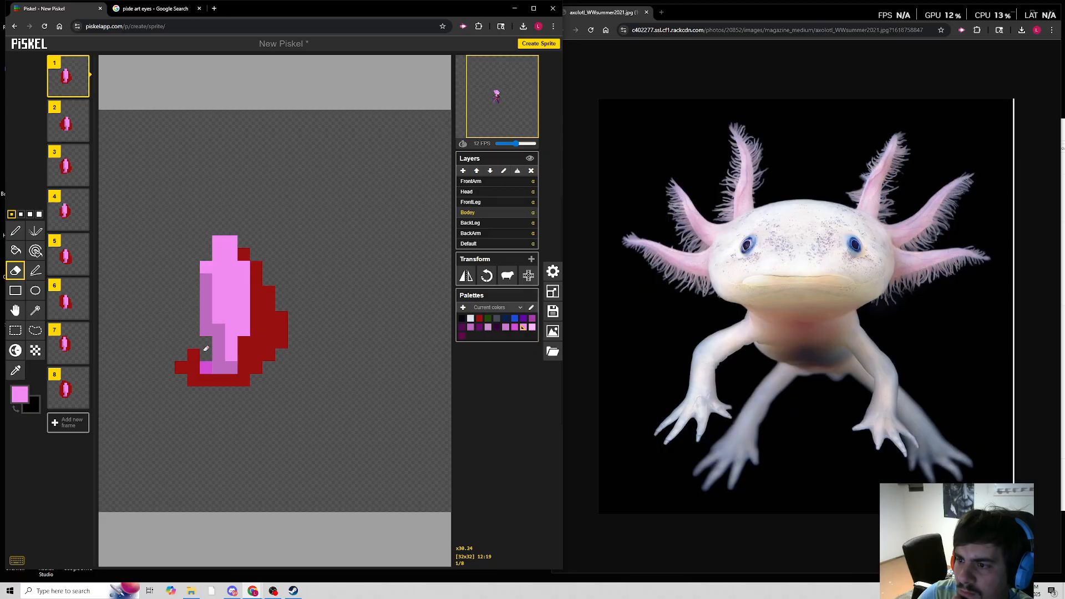
left_click_drag(186, 375, 208, 383)
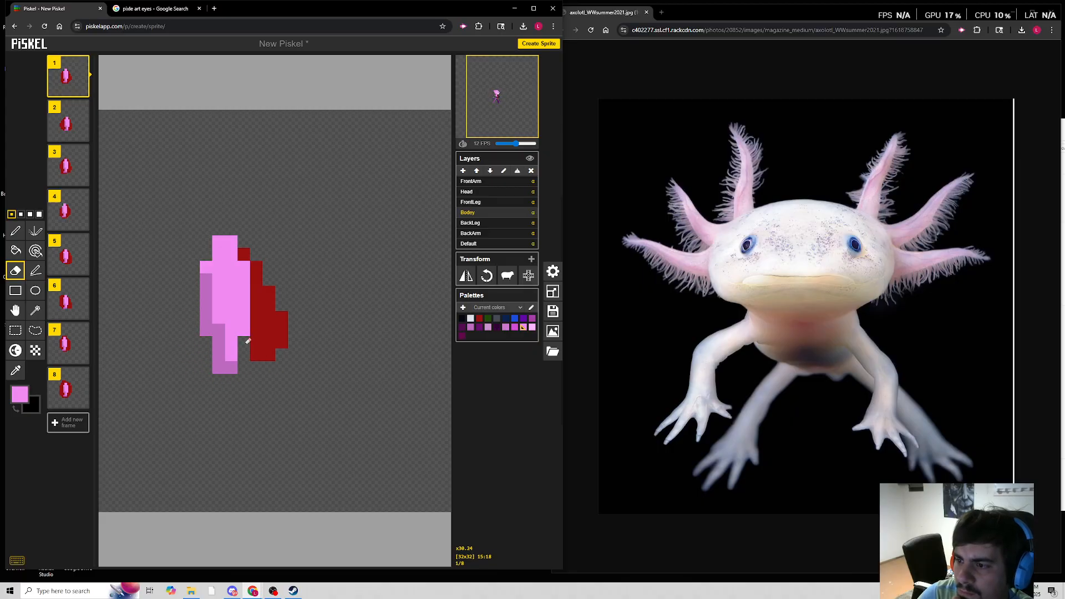
left_click_drag(301, 314, 260, 329)
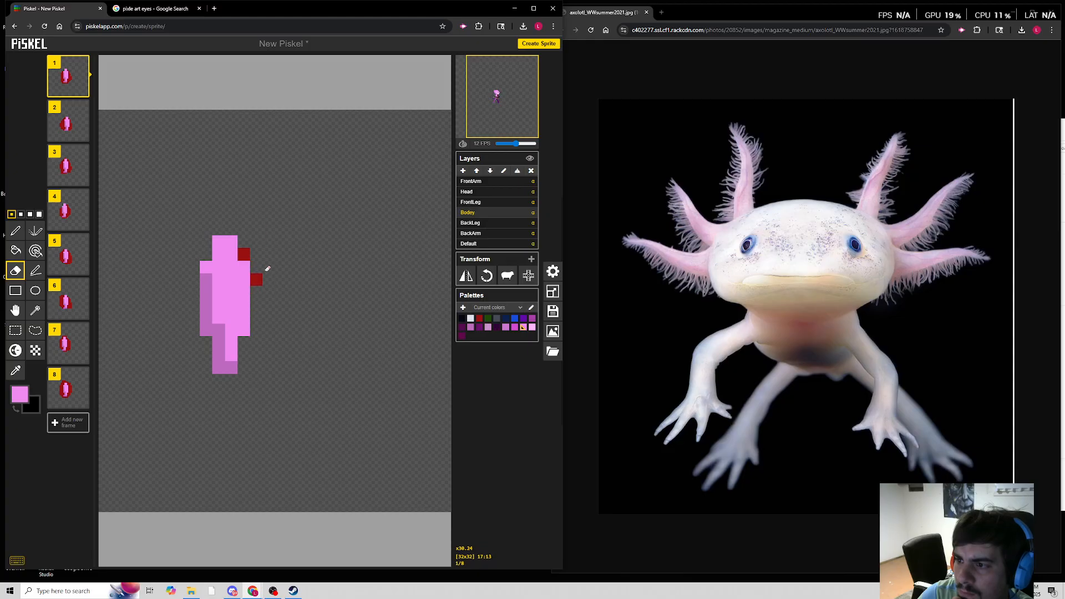
Enlarge the eraser to two pixels and erase the red body and stray magenta pixel around the torso in frame 2.
left_click(71, 123)
left_click(20, 214)
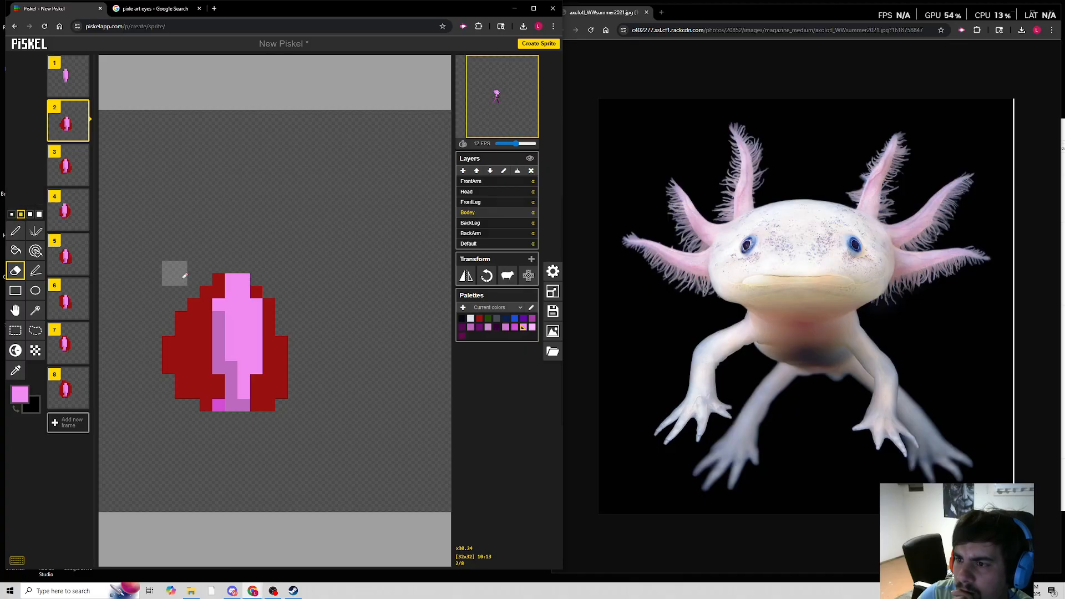
left_click_drag(200, 305, 187, 340)
left_click(221, 289)
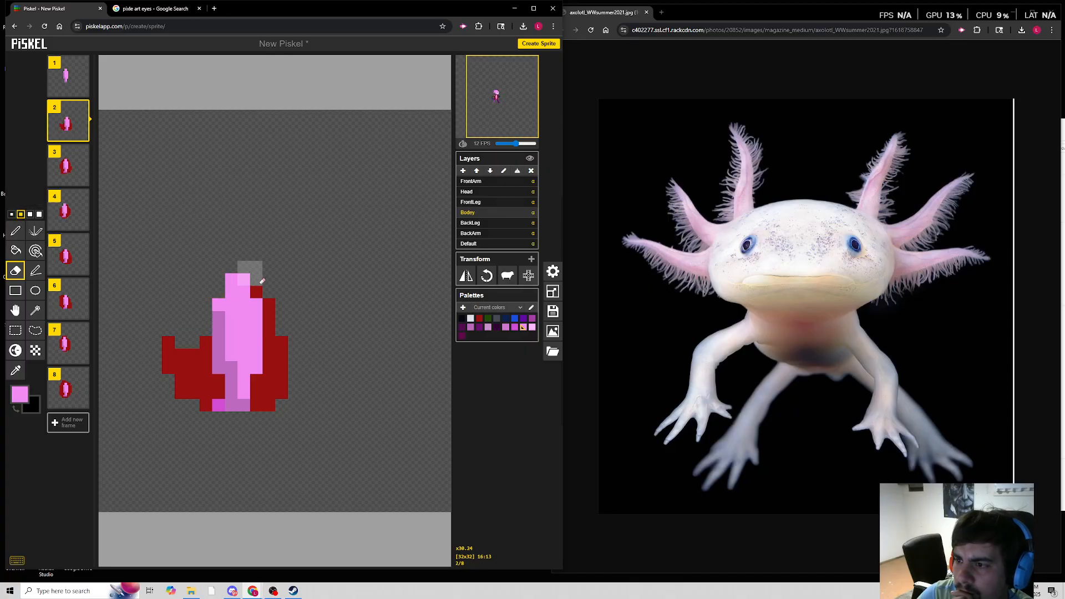
left_click_drag(272, 289, 284, 400)
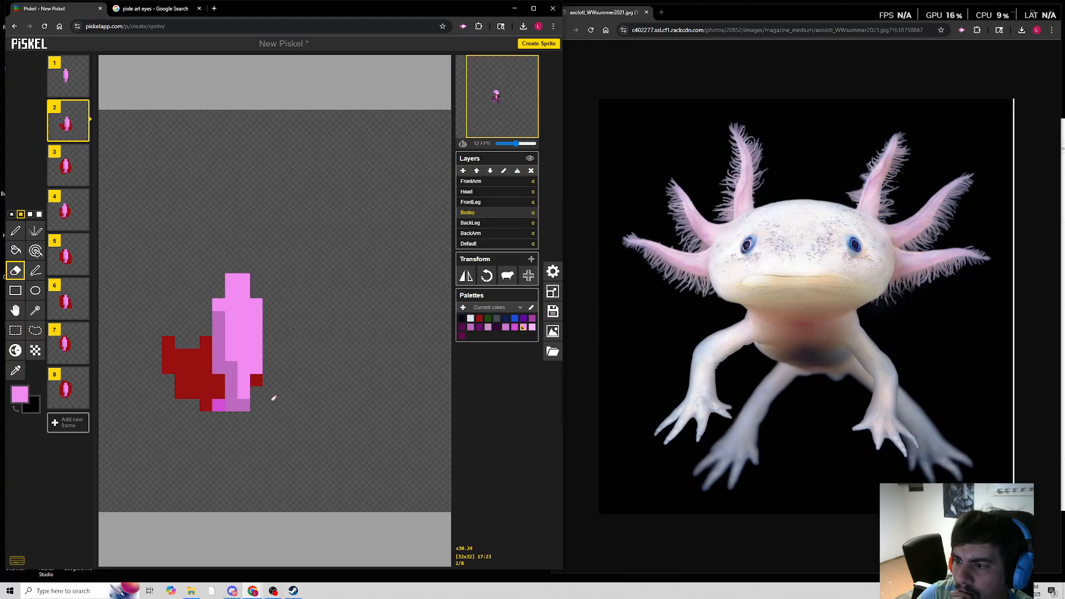
mouse_move(197, 412)
left_mouse_down()
mouse_move(206, 383)
mouse_move(202, 391)
left_mouse_up()
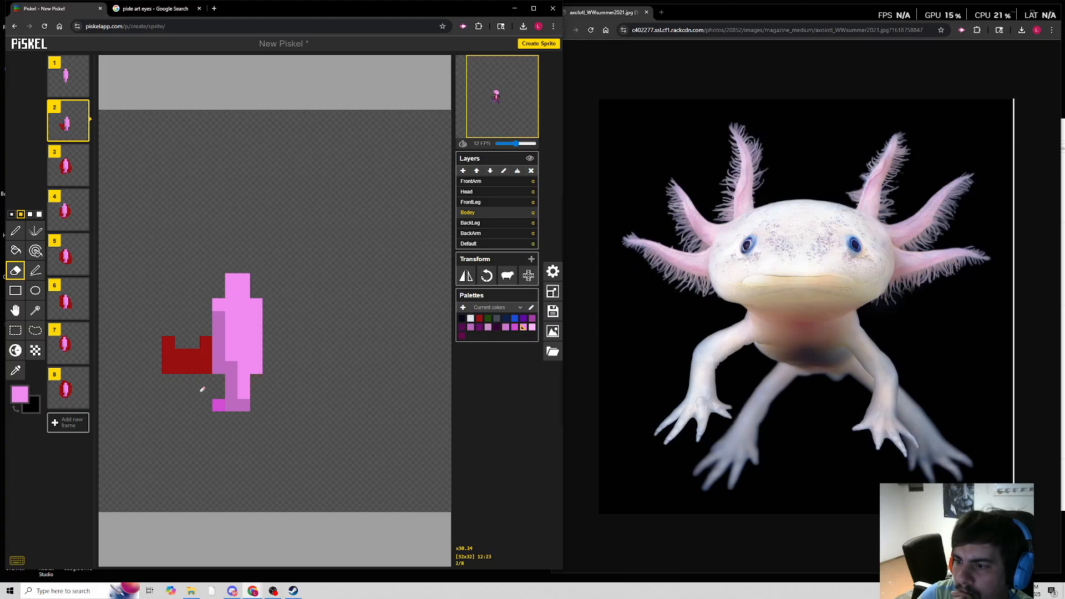
left_click(211, 412)
left_click_drag(173, 344, 171, 368)
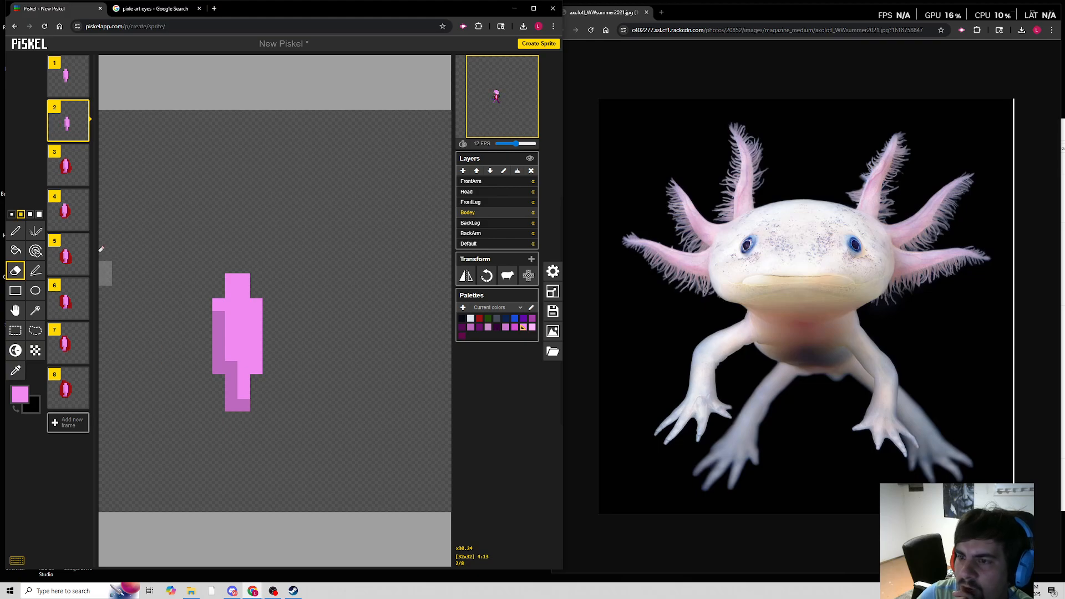
Erase the red body and stray magenta pixel around the pink torso in frame 3.
left_click(68, 165)
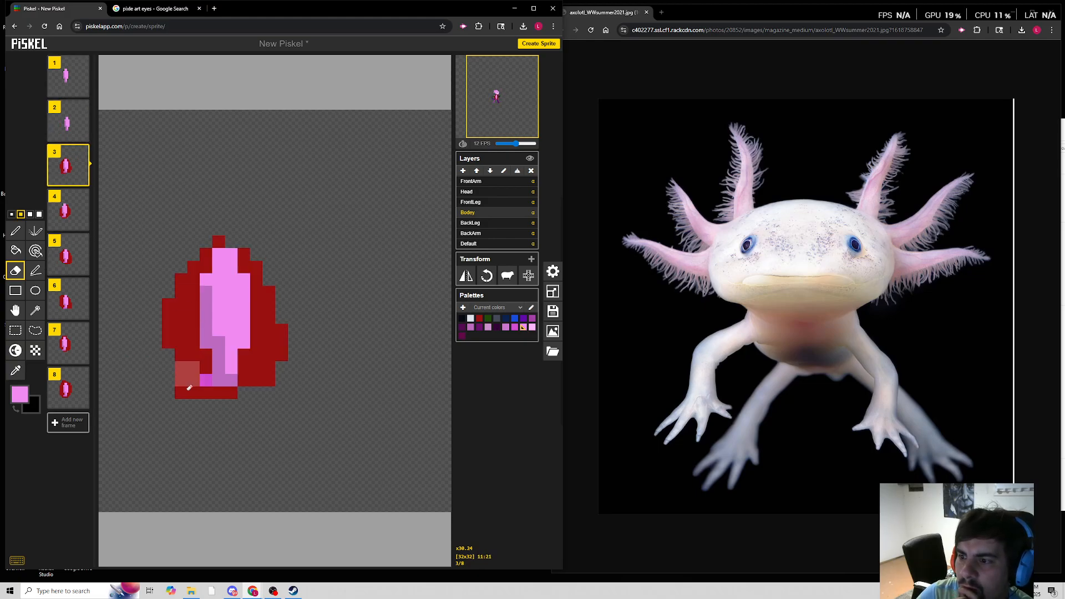
mouse_move(201, 384)
left_mouse_down()
mouse_move(184, 368)
mouse_move(174, 322)
mouse_move(188, 278)
mouse_move(189, 344)
mouse_move(193, 255)
mouse_move(191, 304)
mouse_move(197, 242)
mouse_move(207, 263)
mouse_move(222, 233)
mouse_move(254, 255)
mouse_move(267, 282)
mouse_move(276, 385)
left_mouse_up()
left_click(255, 372)
Erase the red body and stray magenta pixel around the torso in frame 4 and preview the animation.
key("Down")
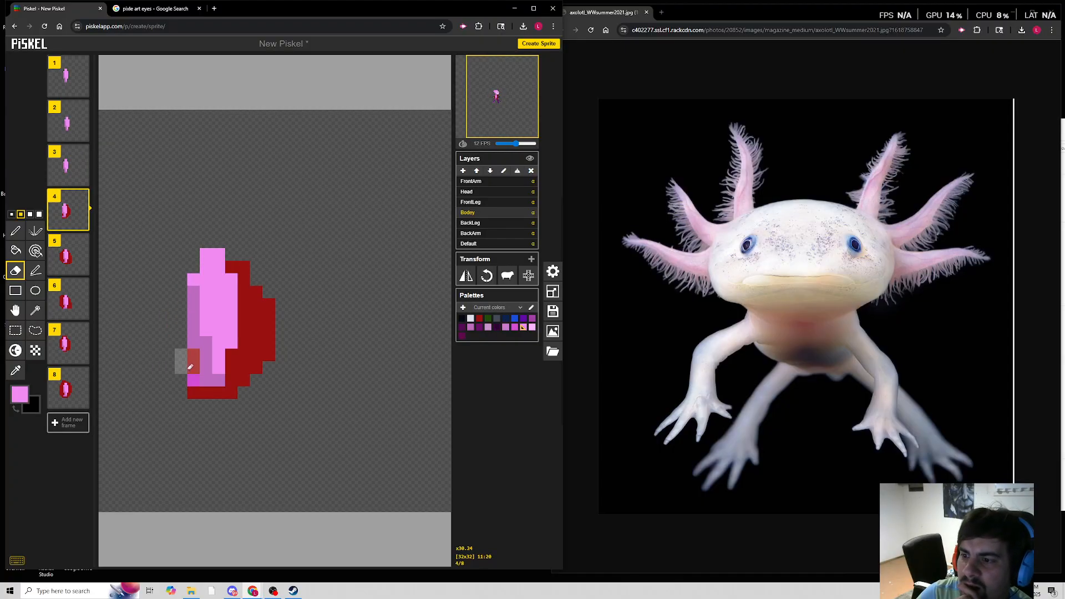
left_click(193, 393)
left_click(230, 393)
left_click(193, 380)
mouse_move(278, 347)
left_mouse_down()
mouse_move(244, 314)
mouse_move(264, 259)
left_mouse_up()
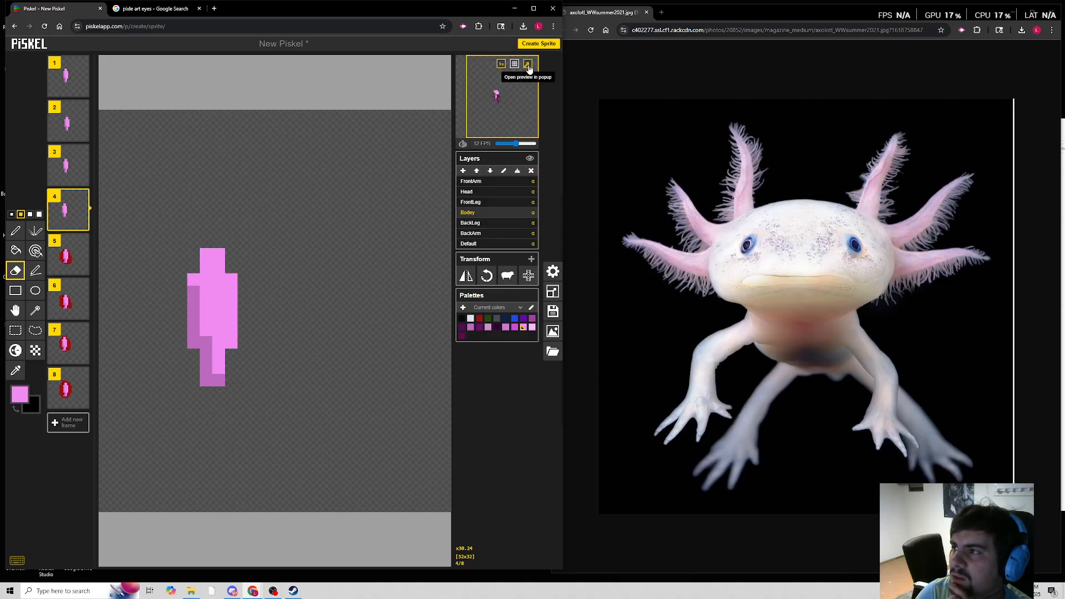
left_click(529, 64)
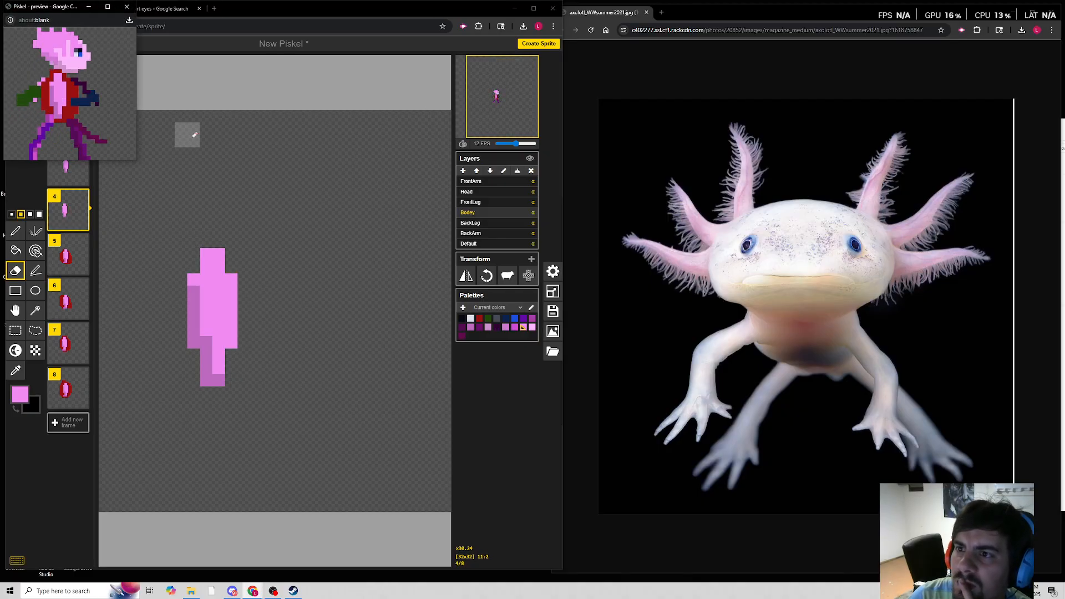
Erase the red body and stray magenta pixel around the pink torso in frame 6.
left_click(58, 305)
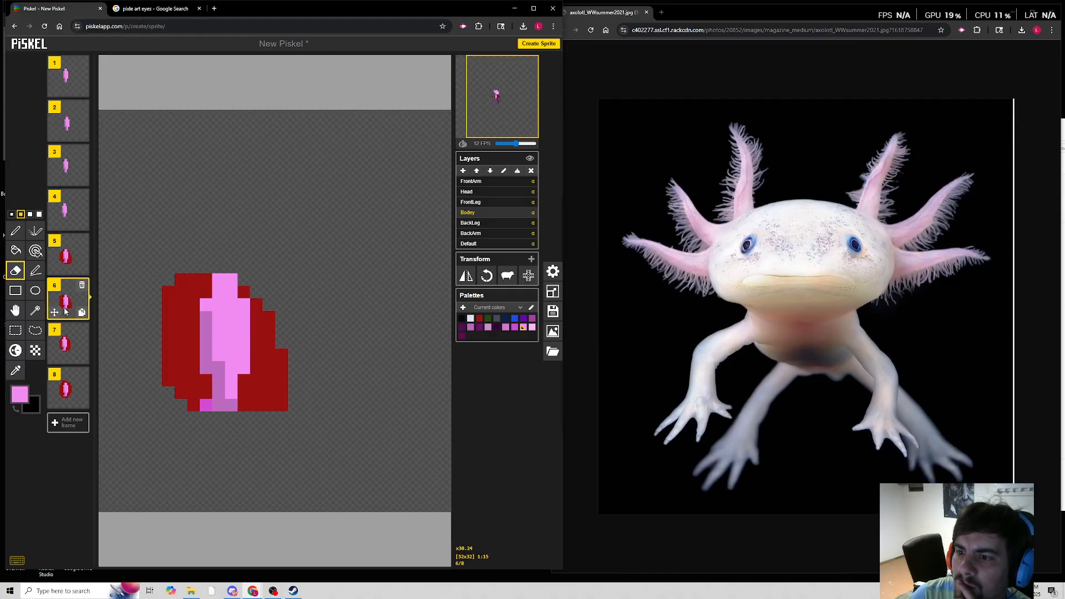
left_click_drag(190, 323, 188, 403)
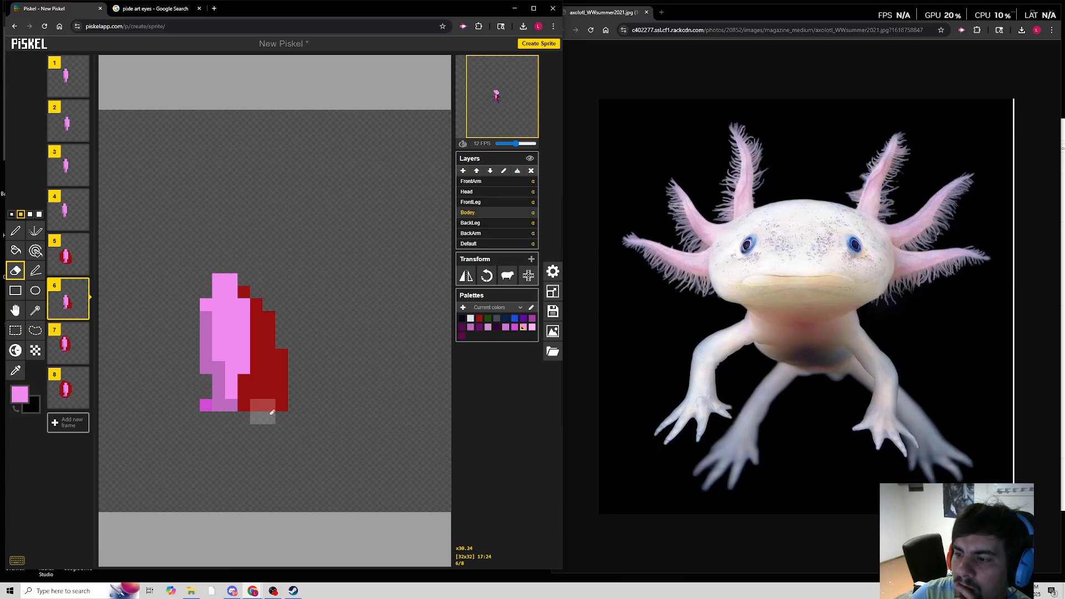
mouse_move(257, 402)
left_mouse_down()
mouse_move(208, 413)
mouse_move(264, 410)
mouse_move(287, 335)
left_mouse_up()
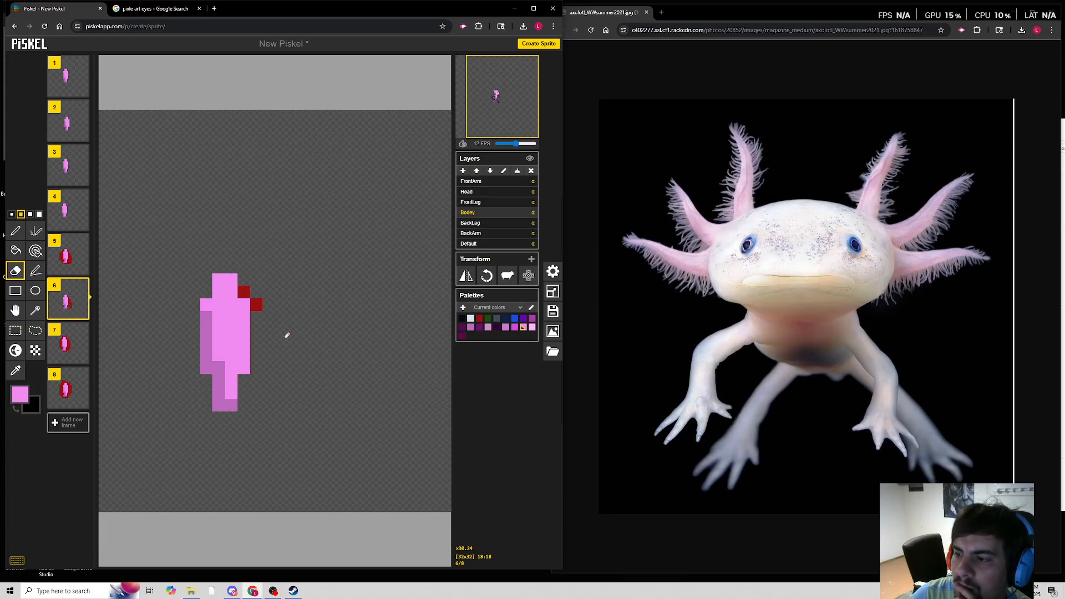
Erase the red body around the pink torso in frame 5.
left_click(74, 340)
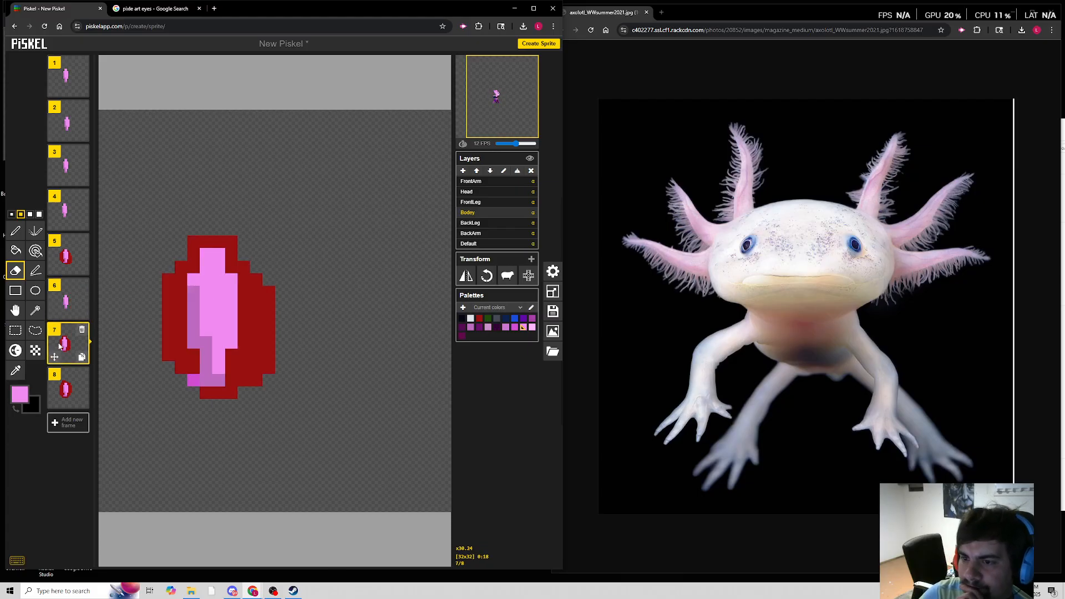
left_click(75, 258)
mouse_move(179, 307)
left_mouse_down()
mouse_move(185, 340)
mouse_move(187, 331)
mouse_move(174, 371)
mouse_move(189, 356)
mouse_move(186, 385)
mouse_move(200, 385)
mouse_move(184, 394)
mouse_move(190, 411)
mouse_move(267, 413)
mouse_move(264, 384)
mouse_move(288, 378)
mouse_move(278, 355)
left_mouse_up()
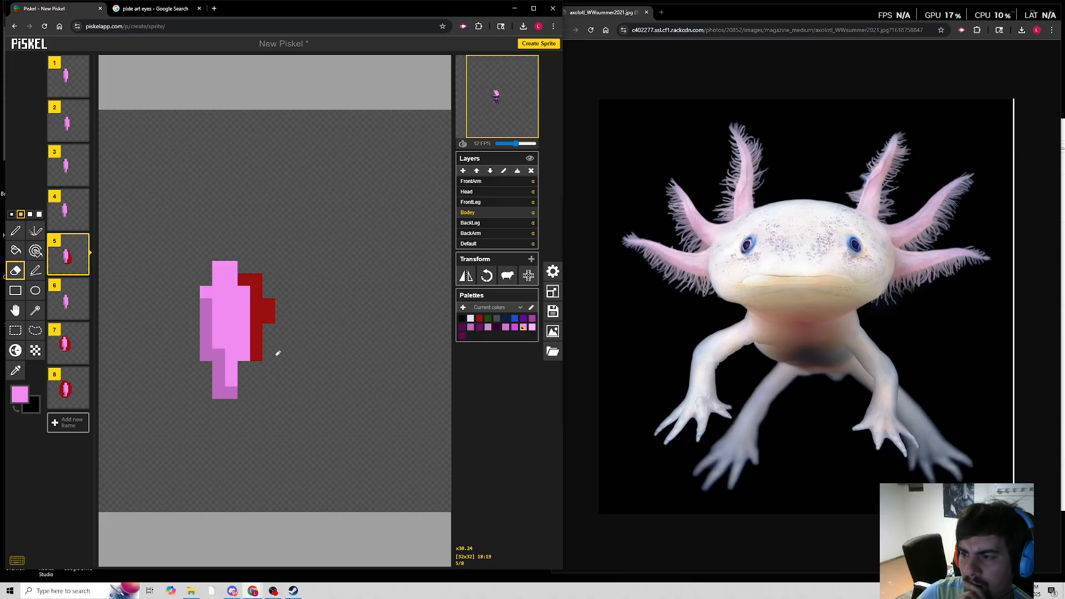
left_click(245, 279)
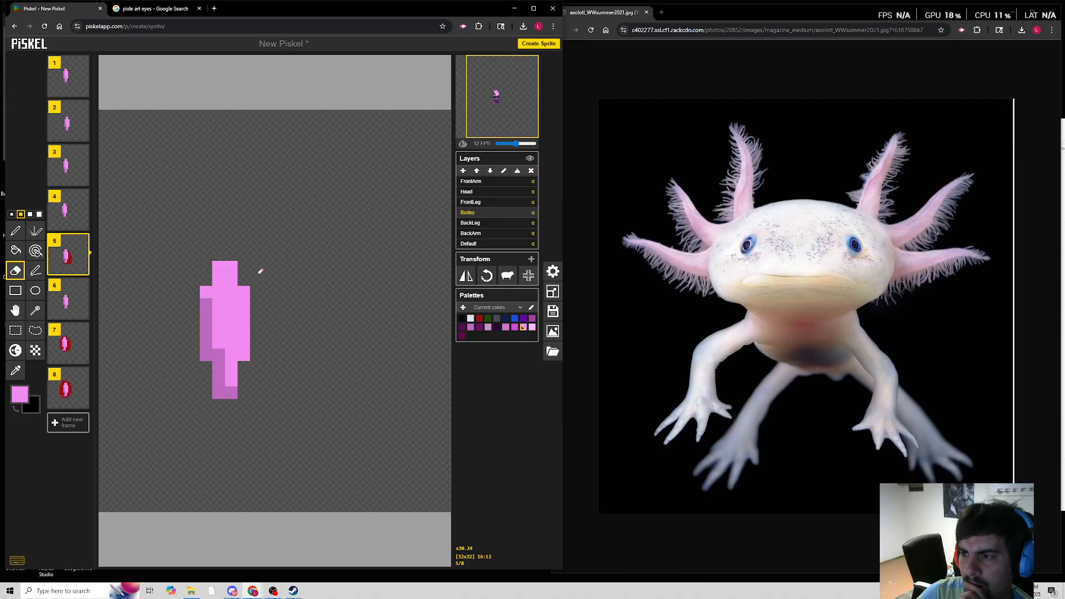
Erase the red body and stray magenta pixel around the pink torso in frame 7.
left_click(68, 344)
mouse_move(163, 267)
left_mouse_down()
mouse_move(180, 318)
mouse_move(173, 365)
mouse_move(189, 366)
mouse_move(156, 364)
left_mouse_up()
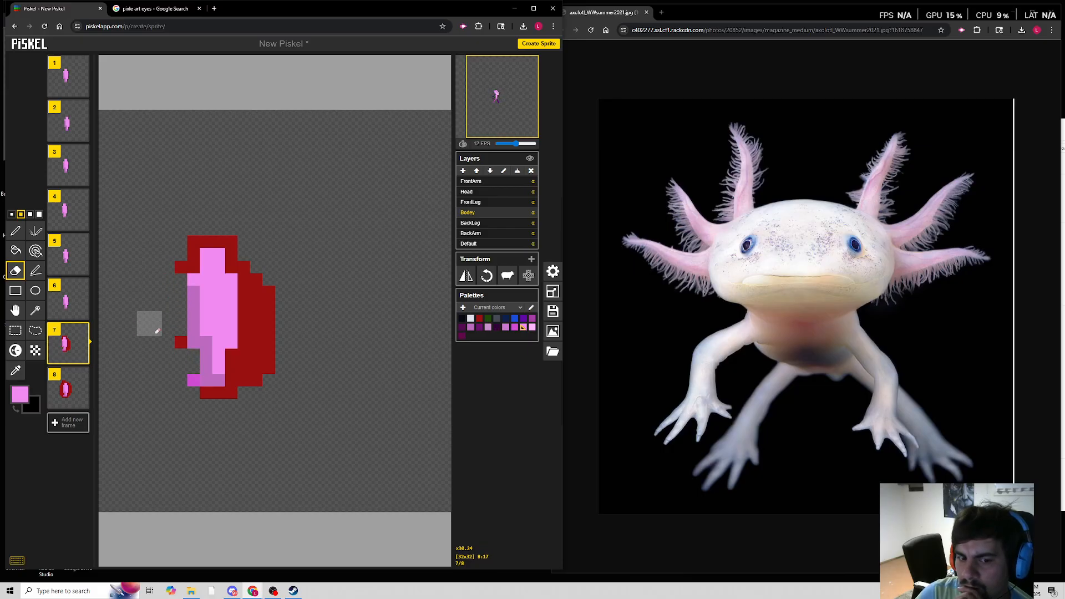
left_click(176, 339)
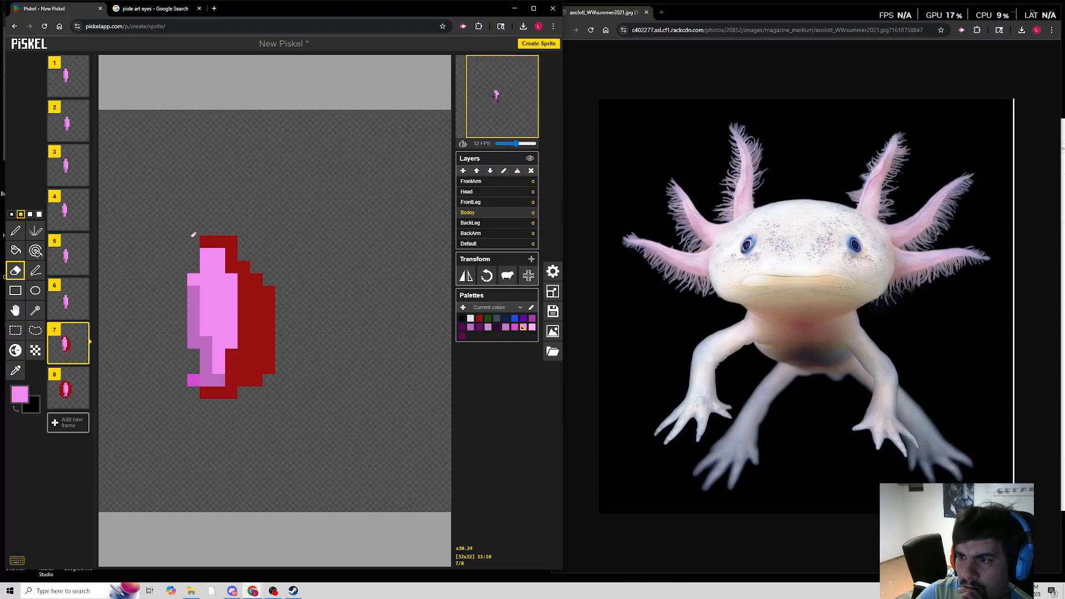
mouse_move(256, 268)
left_mouse_down()
mouse_move(266, 304)
mouse_move(259, 371)
mouse_move(279, 351)
mouse_move(246, 372)
mouse_move(245, 406)
mouse_move(188, 389)
left_mouse_up()
Erase the red body and stray magenta pixel around the torso in frame 8 and preview the animation in a separate window.
left_click(69, 390)
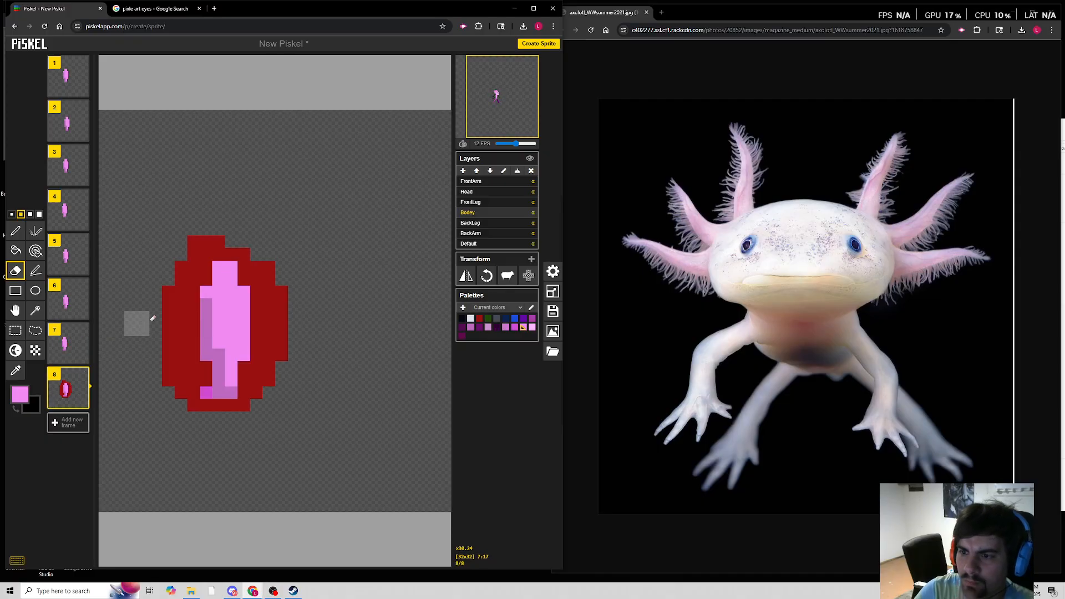
mouse_move(203, 269)
left_mouse_down()
mouse_move(190, 250)
mouse_move(185, 373)
mouse_move(200, 372)
mouse_move(191, 400)
left_mouse_up()
mouse_move(261, 411)
left_mouse_down()
mouse_move(267, 379)
mouse_move(281, 385)
mouse_move(264, 381)
mouse_move(293, 364)
mouse_move(275, 363)
mouse_move(281, 279)
mouse_move(277, 298)
mouse_move(273, 264)
mouse_move(262, 272)
mouse_move(232, 254)
left_mouse_up()
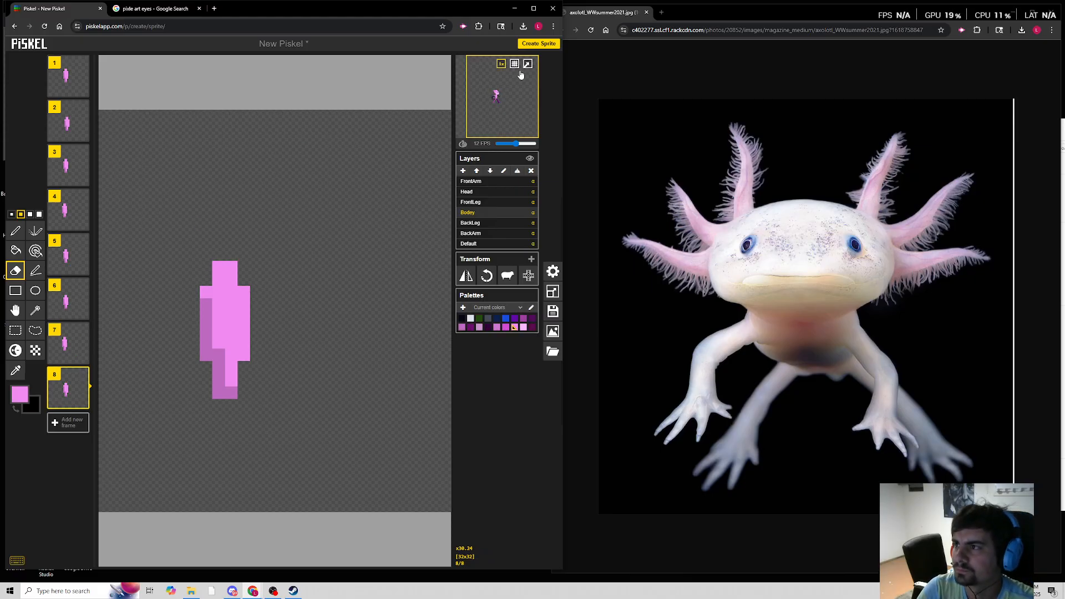
left_click(527, 64)
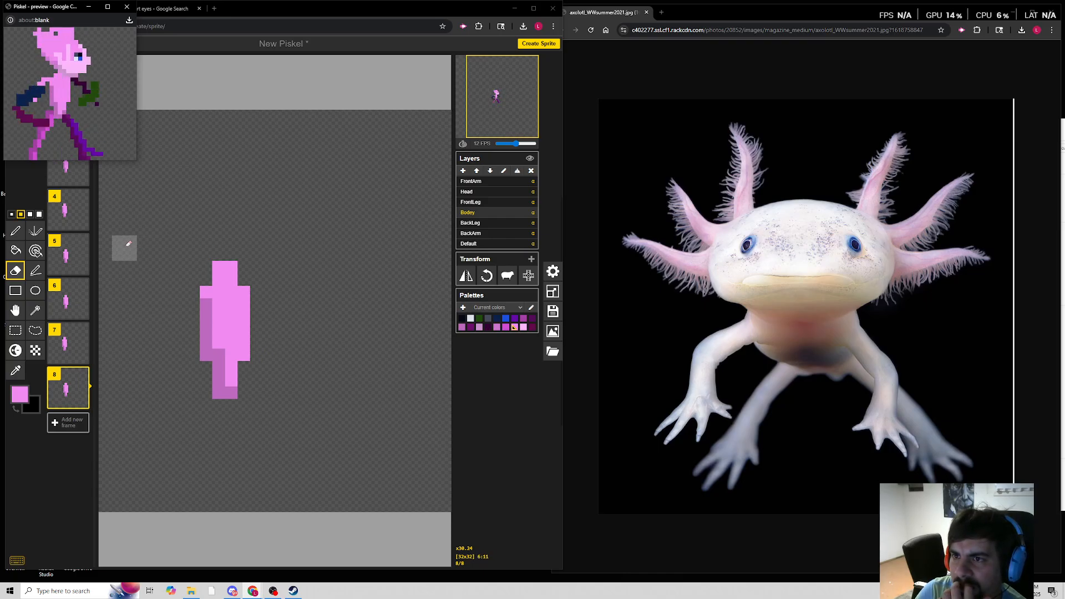
Show the other layers faintly around the torso and check how it lines up with them in frames 1 to 3.
left_click(530, 158)
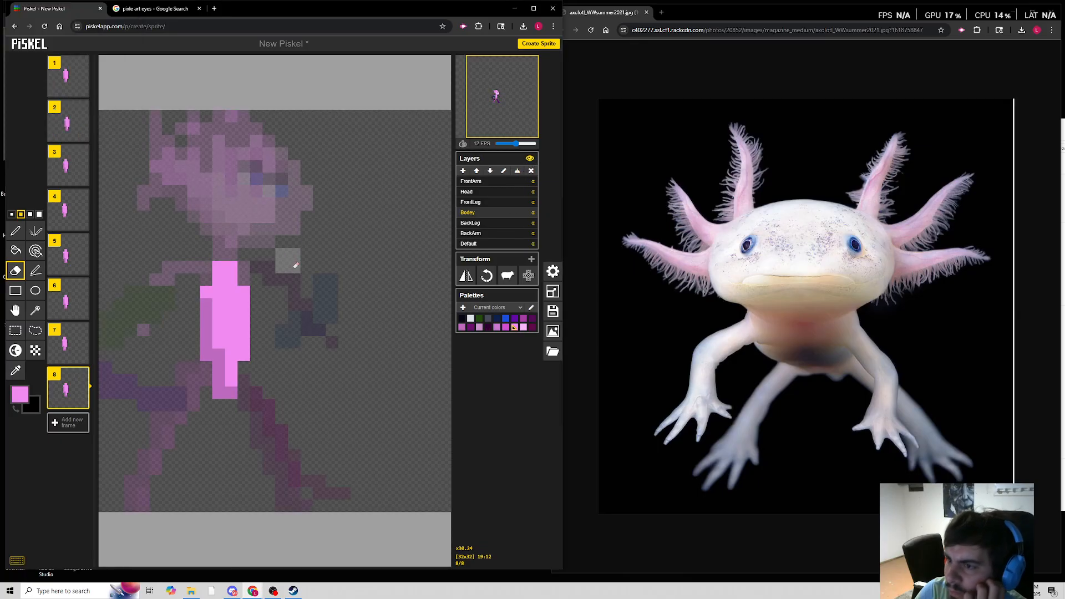
left_click(74, 77)
left_click(70, 129)
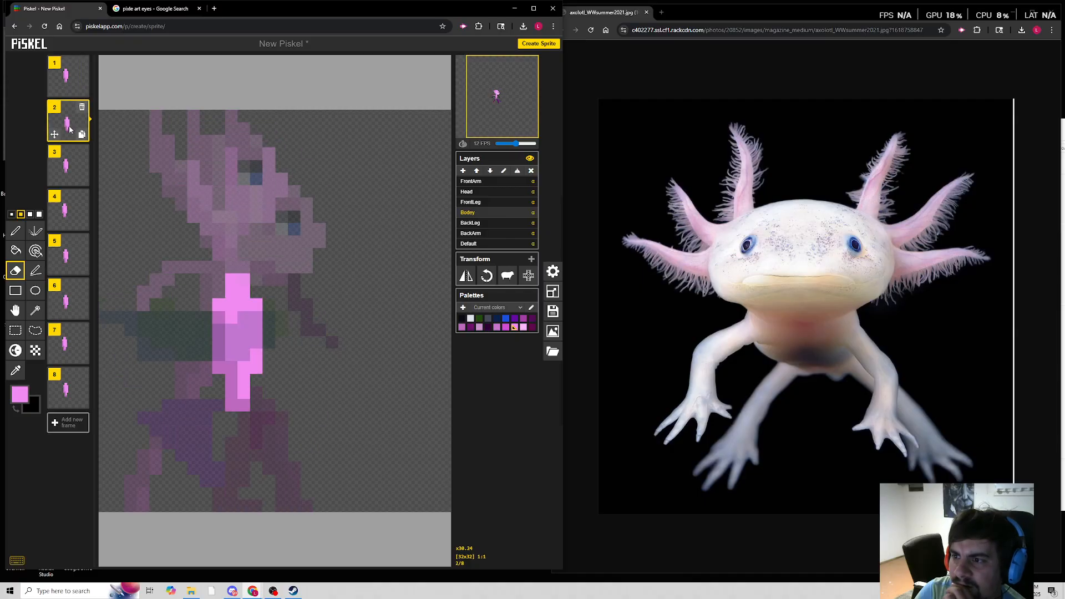
left_click(70, 163)
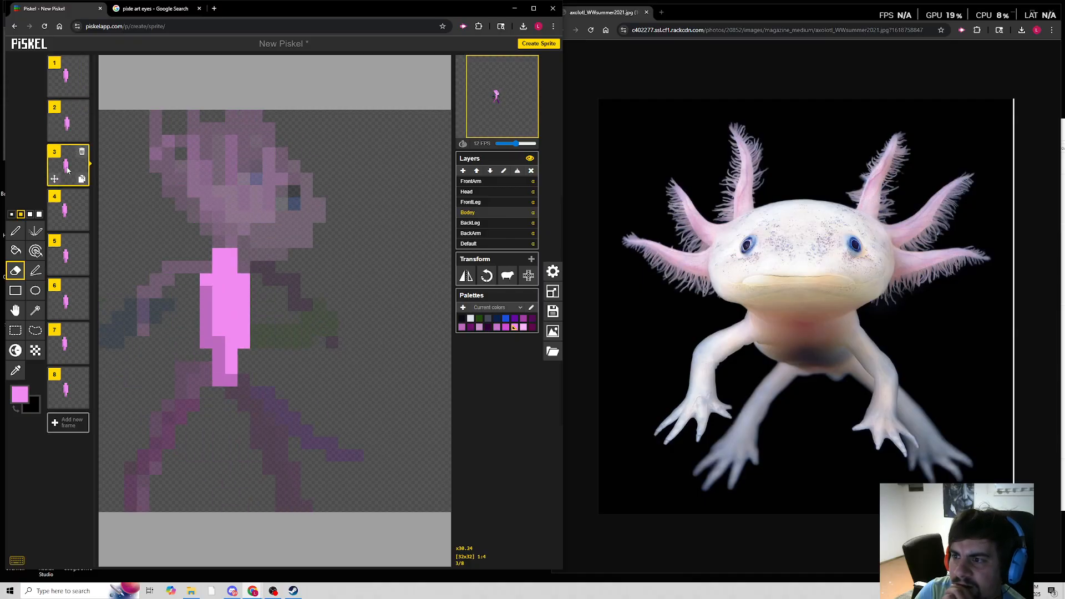
Compare the torso's position across frames 4 to 8 on the Bodey layer.
left_click(68, 221)
left_click(71, 261)
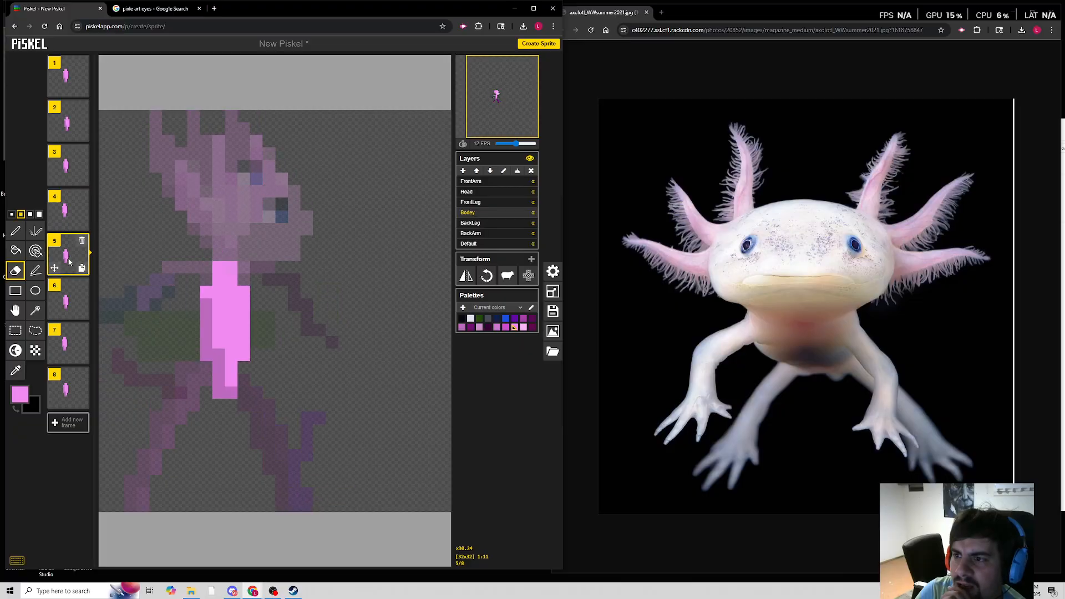
left_click(64, 302)
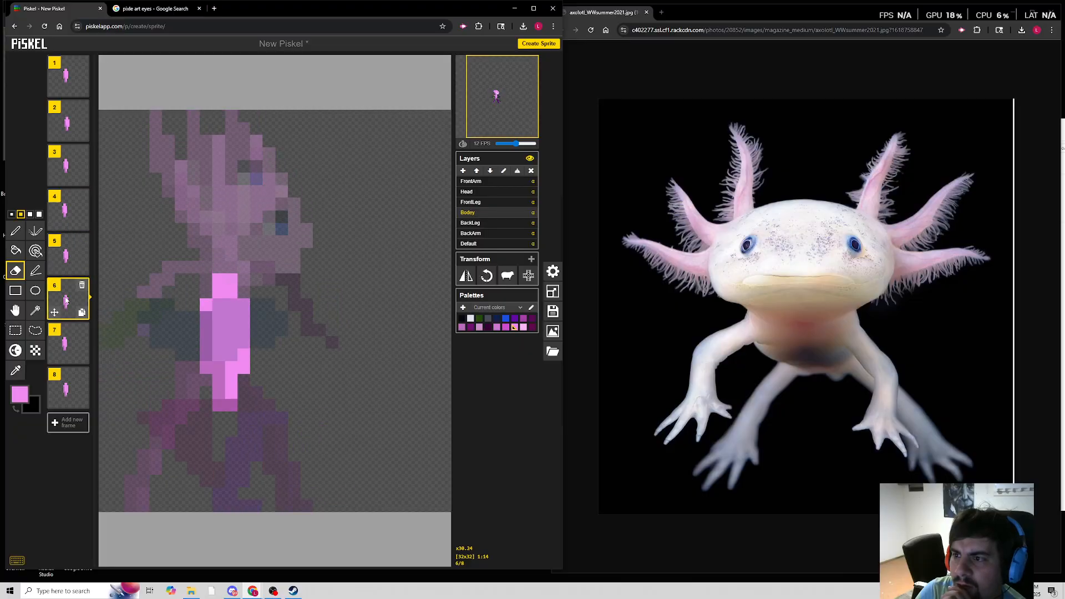
left_click(70, 392)
key("Up")
key("Down")
key("Up")
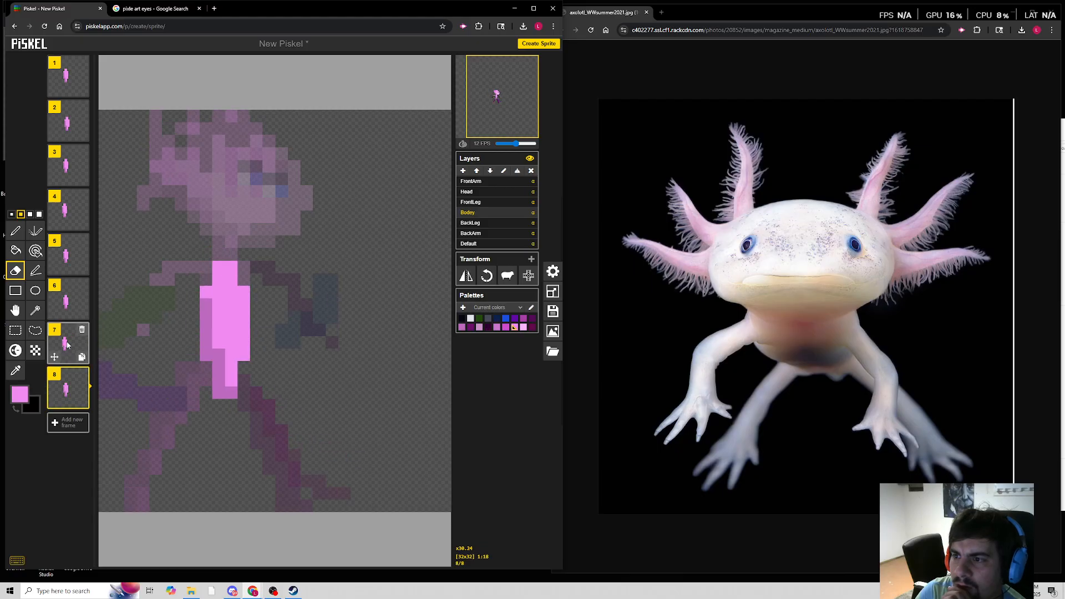
left_click(66, 393)
left_click(15, 290)
left_click_drag(181, 267, 282, 392)
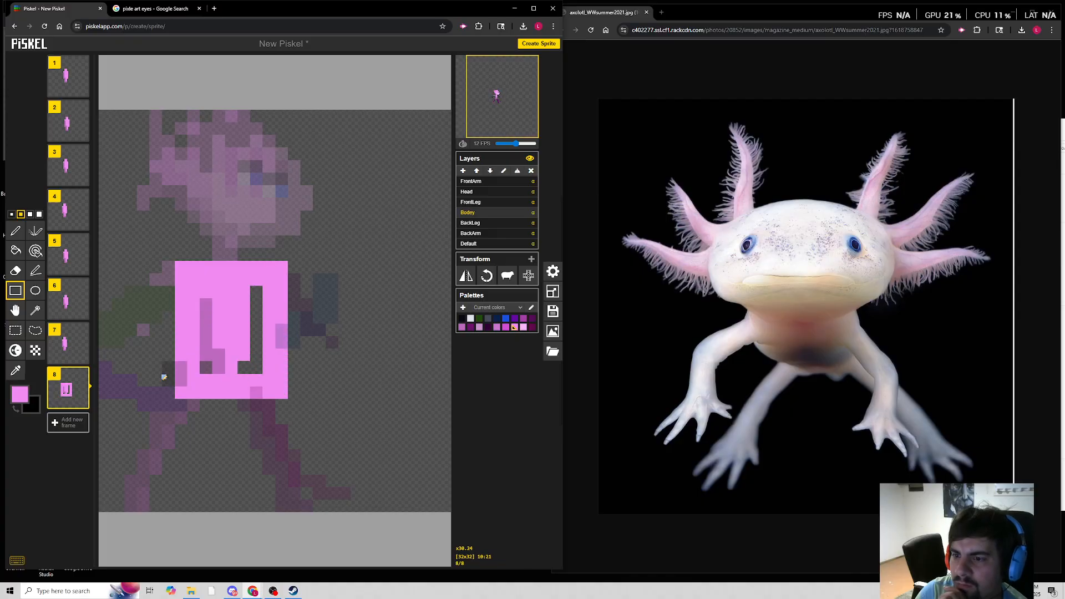
key("ctrl+z")
Select the torso in frame 8, move it up two pixels, and open the animation preview in a popup.
left_click(15, 330)
left_click_drag(176, 250, 285, 410)
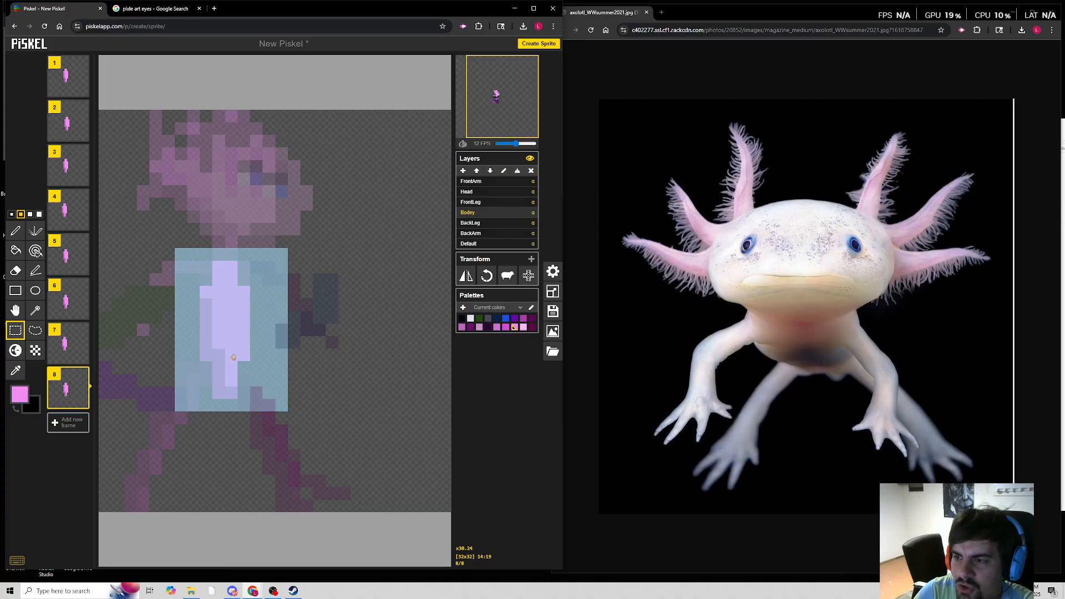
left_click_drag(233, 352, 233, 330)
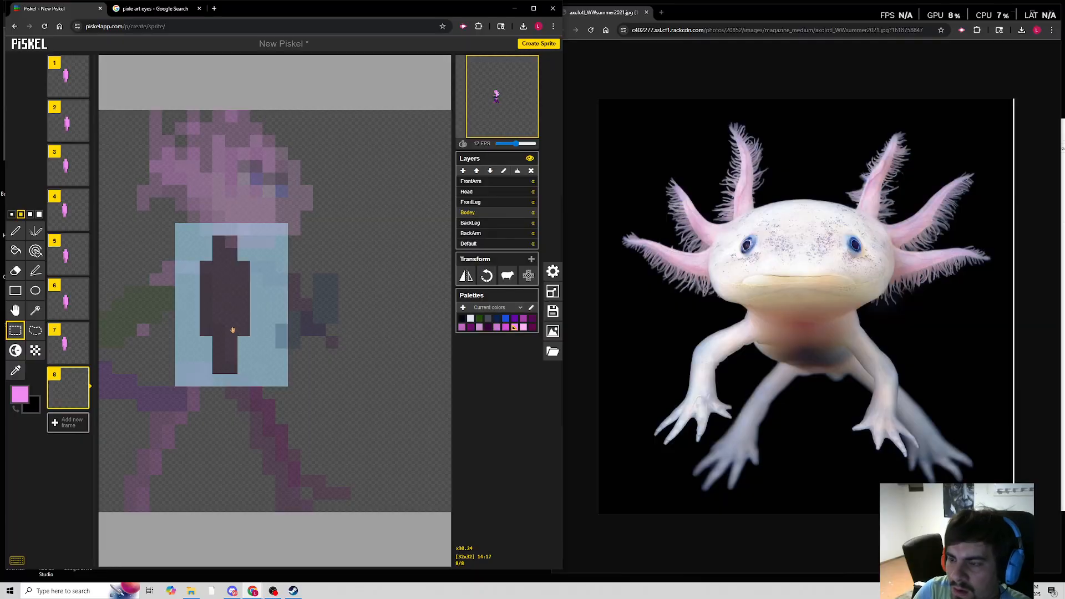
left_click(352, 309)
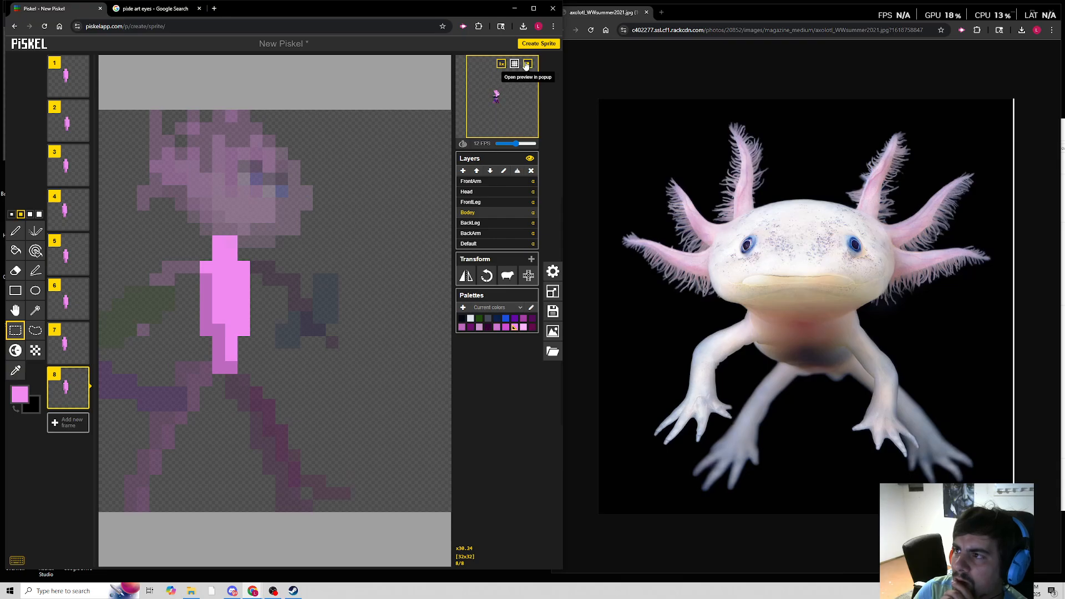
left_click(527, 63)
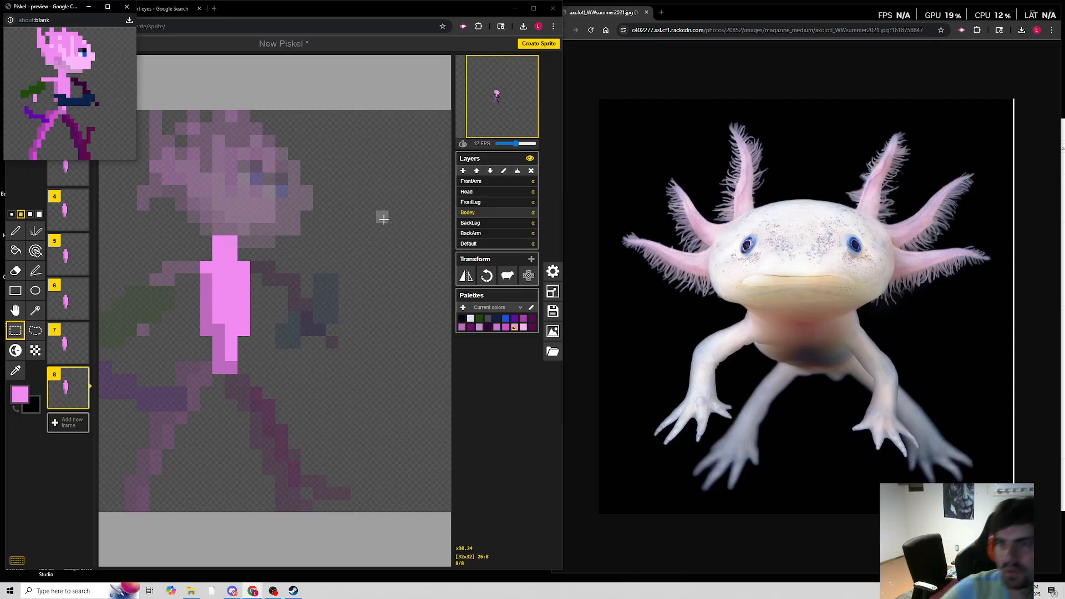
Sample the back arm's dark purple from frame 1 of the Default layer.
left_click(471, 181)
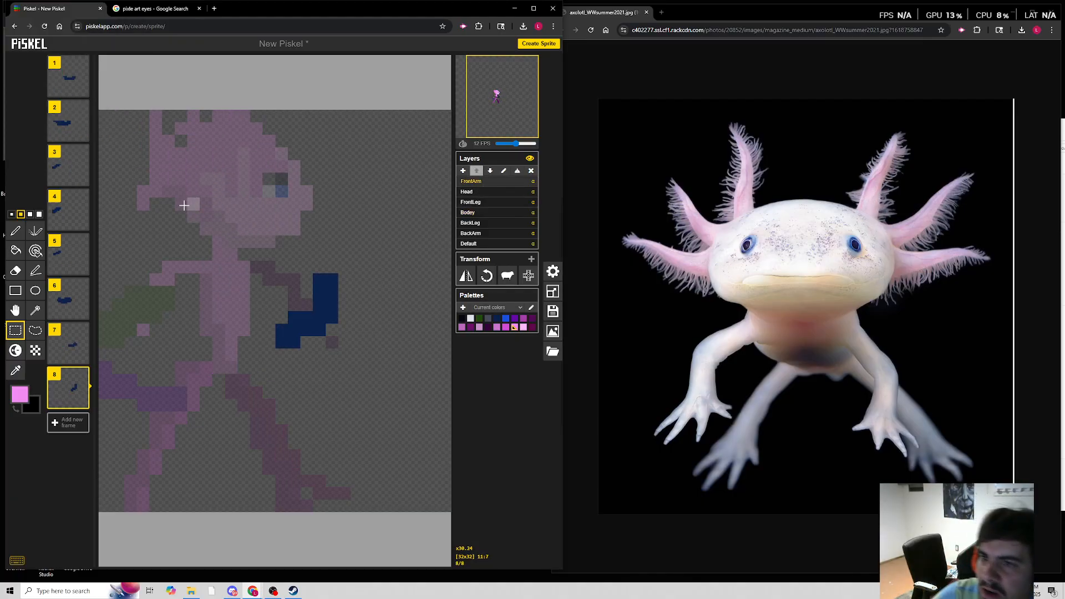
left_click(71, 75)
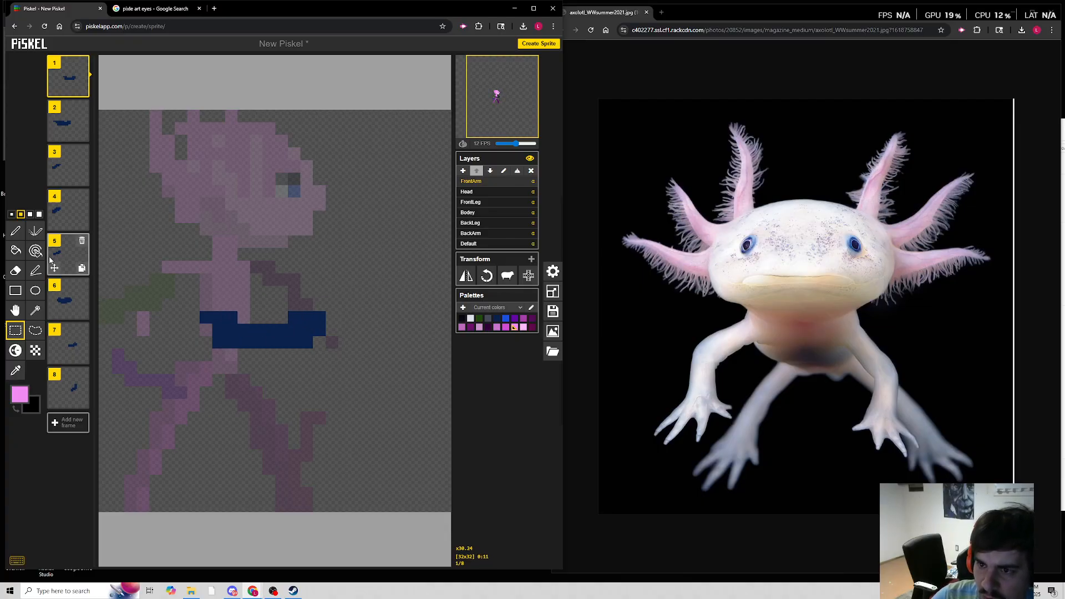
left_click(476, 244)
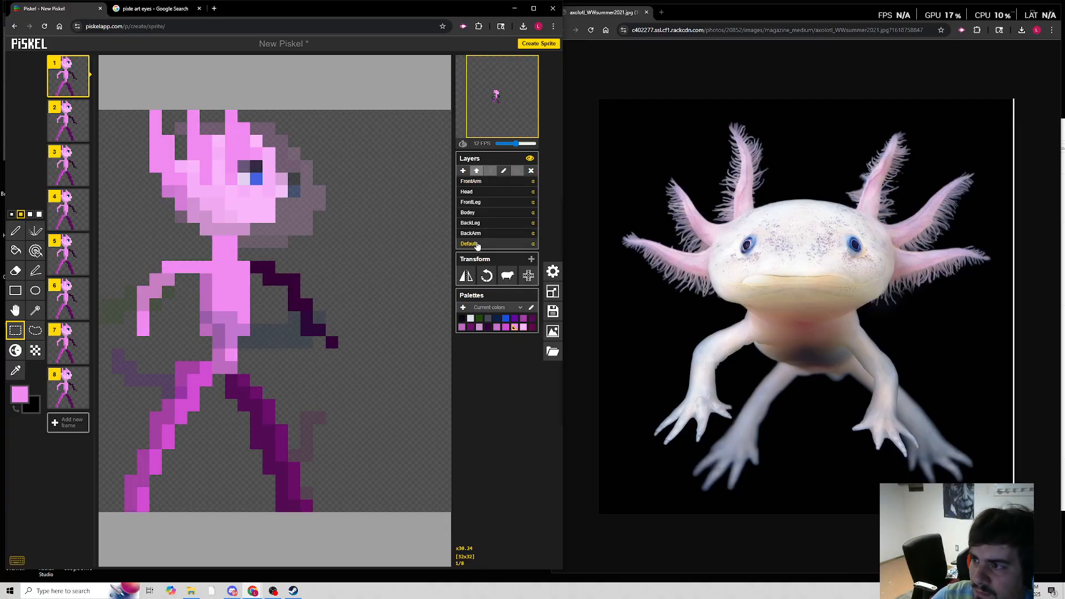
left_click(16, 371)
left_click(291, 289)
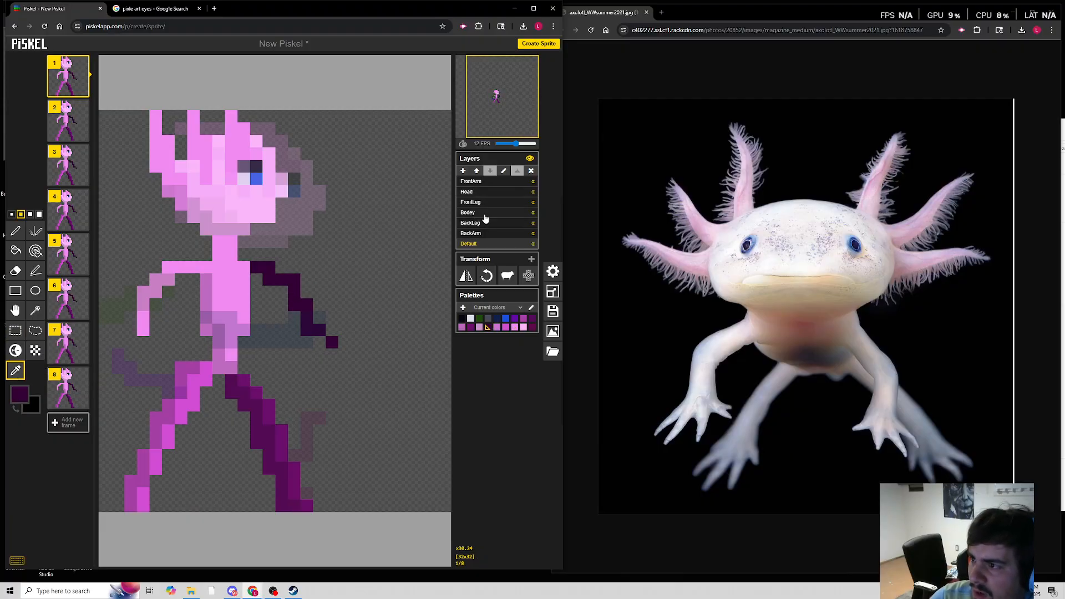
On frame 1 of the BackArm layer, redraw the arm in dark purple with a one-pixel pen and erase the leftover green.
left_click(488, 234)
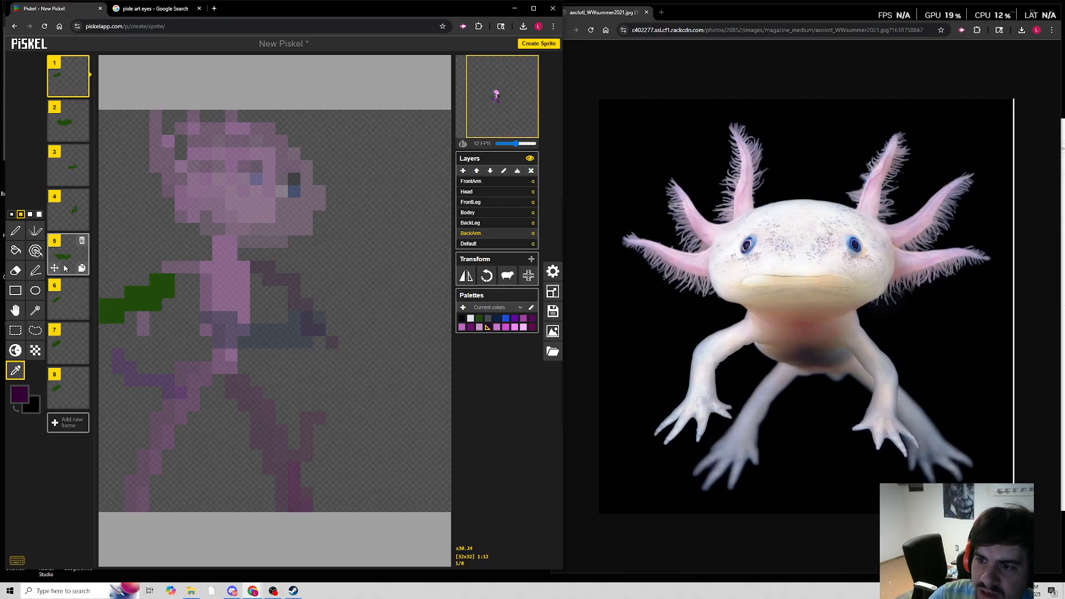
left_click(15, 231)
left_click(11, 214)
left_click(196, 269)
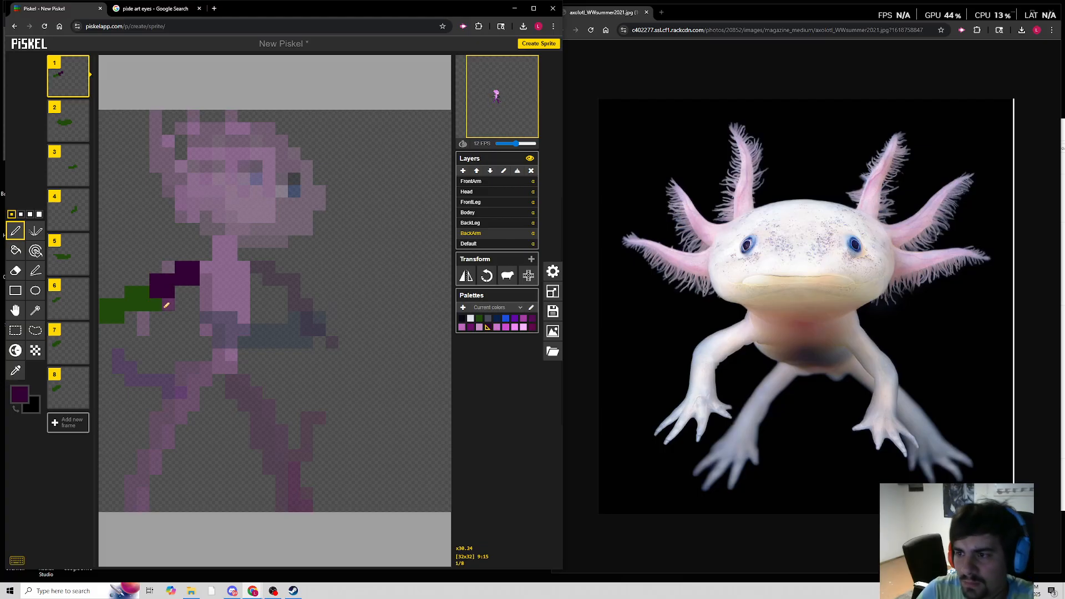
key("ctrl+z")
mouse_move(185, 277)
left_mouse_down()
mouse_move(181, 268)
mouse_move(156, 286)
left_mouse_up()
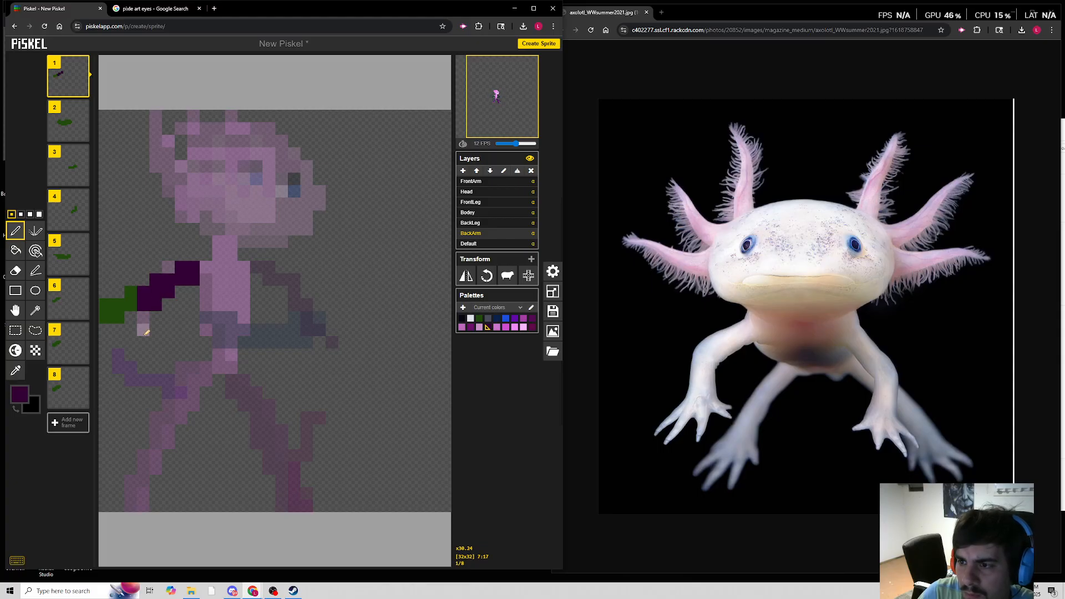
left_click(143, 318)
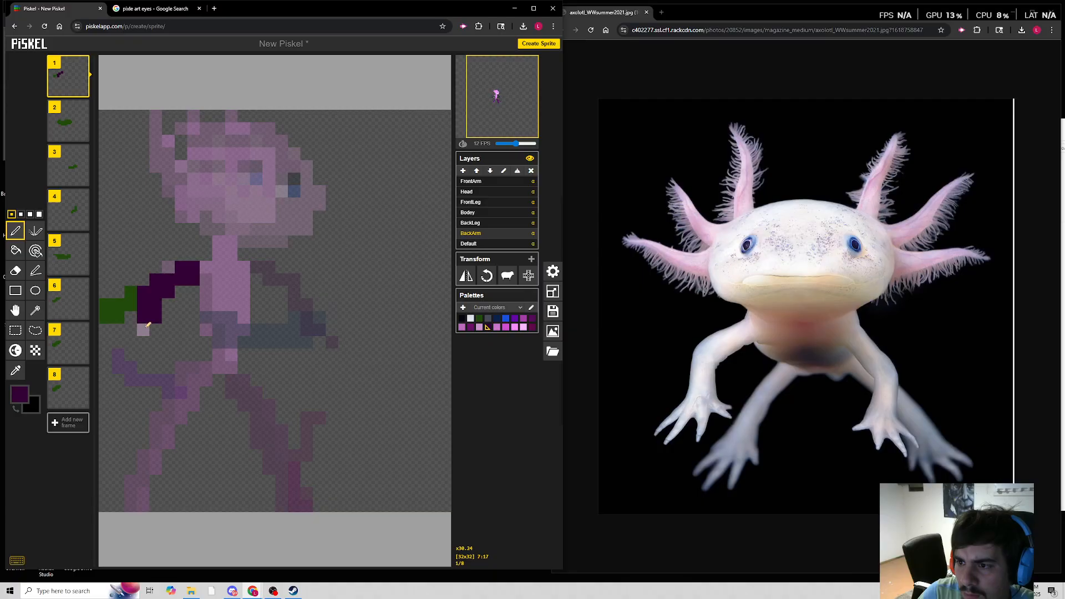
left_click(16, 271)
left_click_drag(129, 291, 129, 306)
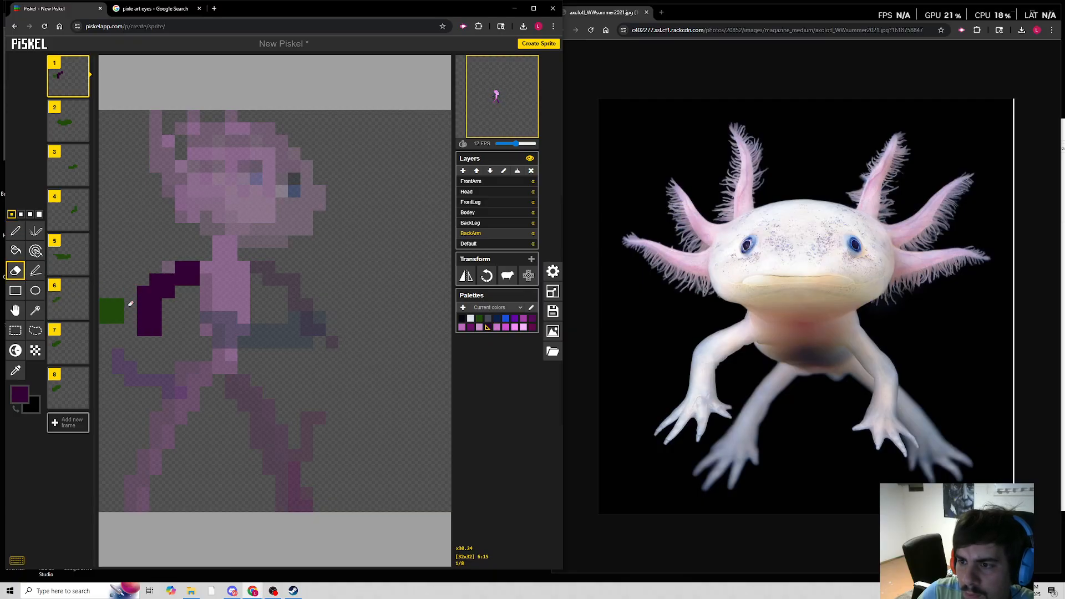
Redraw the back arm in frame 3 in dark purple, running from the shoulder across the torso over the green forearm.
left_click(63, 127)
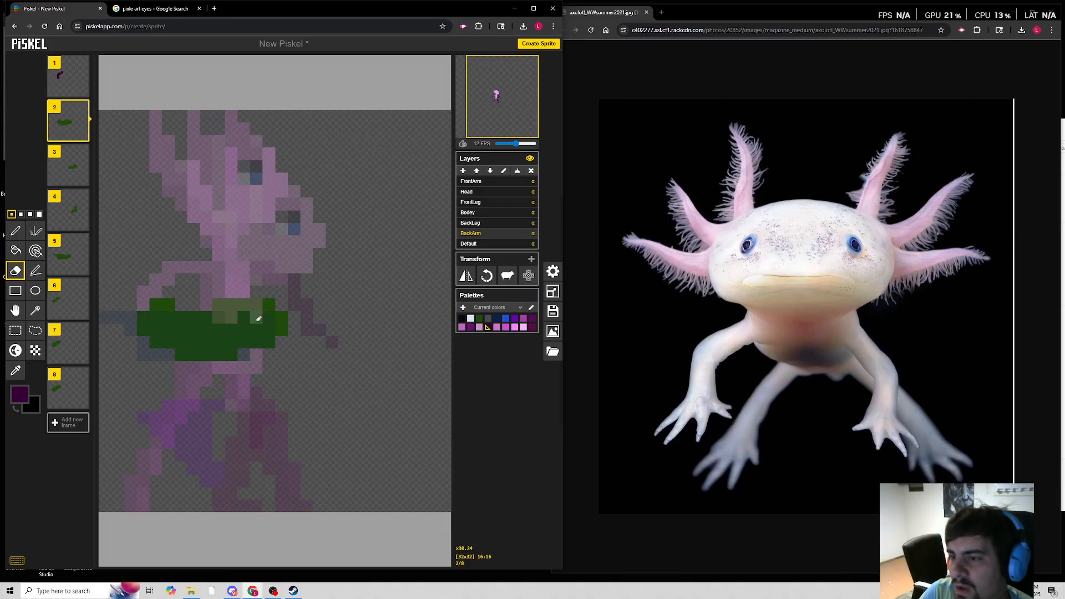
left_click(73, 176)
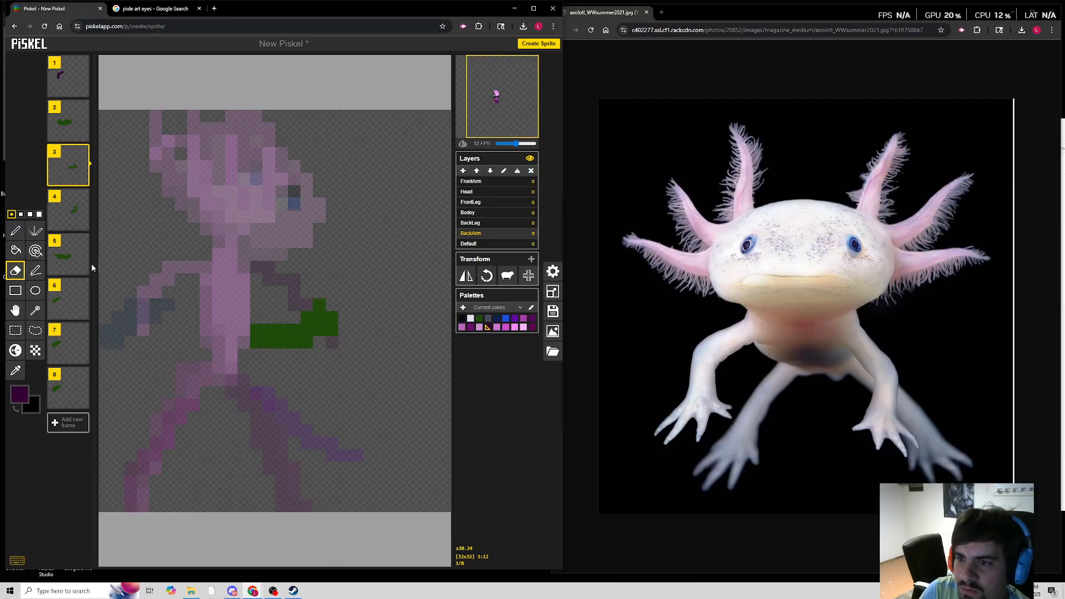
left_click(16, 231)
mouse_move(230, 322)
left_mouse_down()
mouse_move(262, 339)
mouse_move(332, 329)
left_mouse_up()
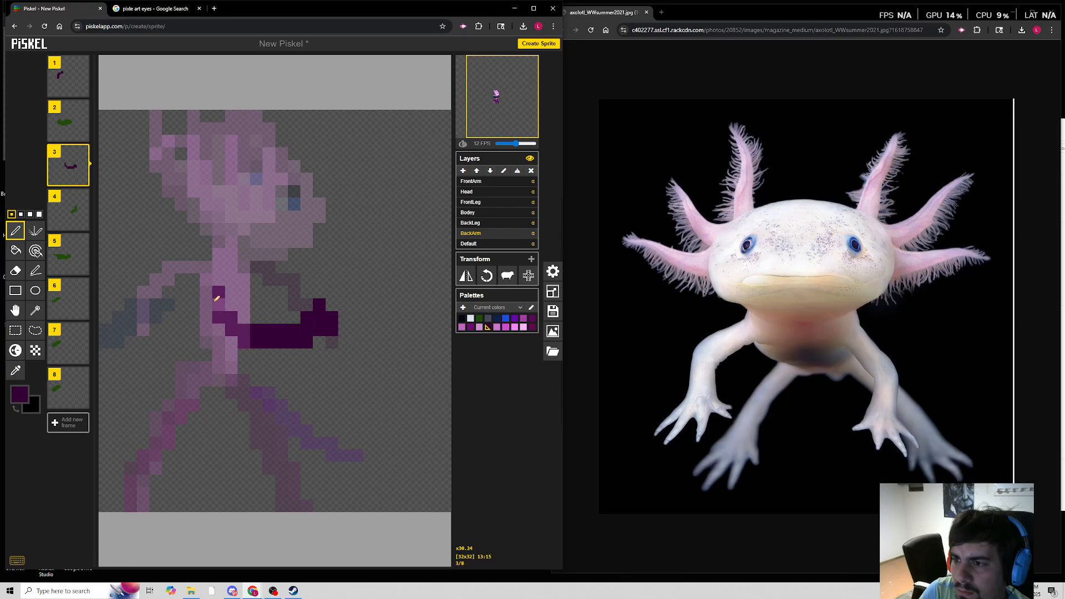
Compare the back arm in frames 1 and 3, then replace frame 2's green arm with a foreshortened dark purple one across the torso.
key("Up")
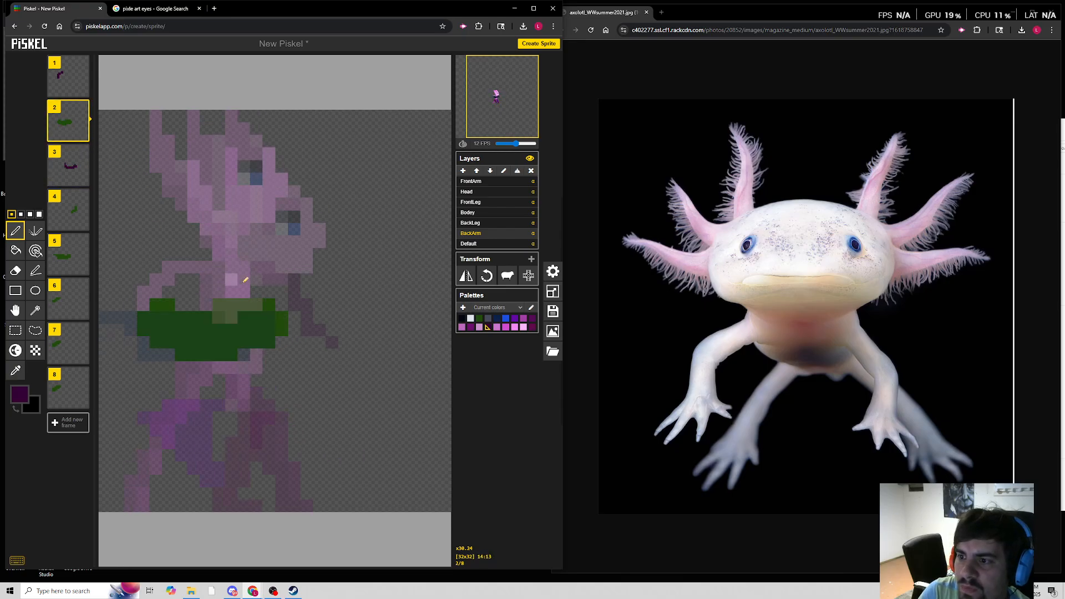
left_click(66, 84)
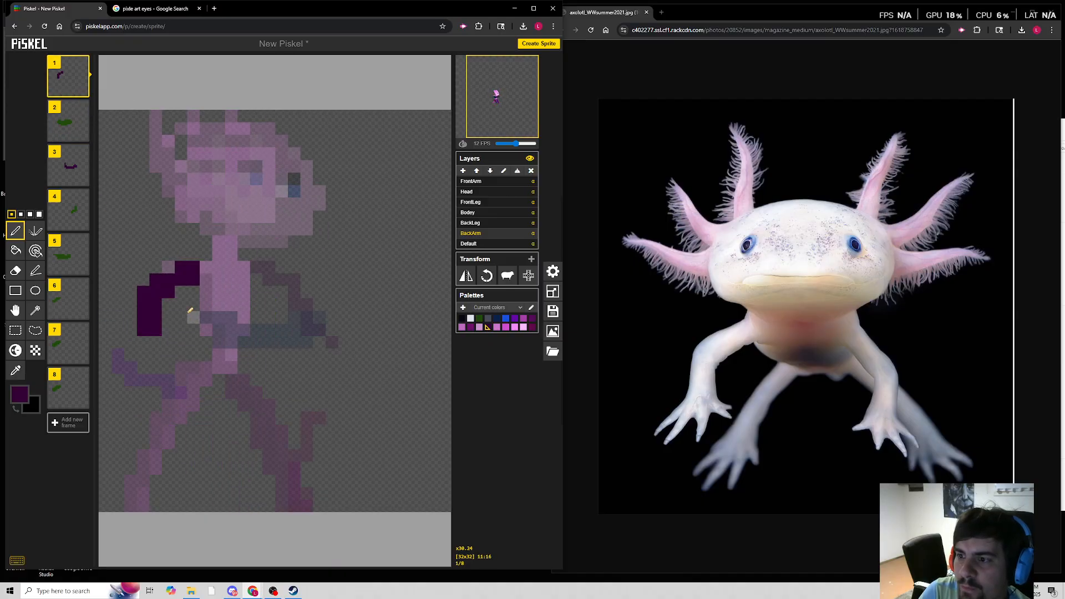
key("Down")
key("Down")
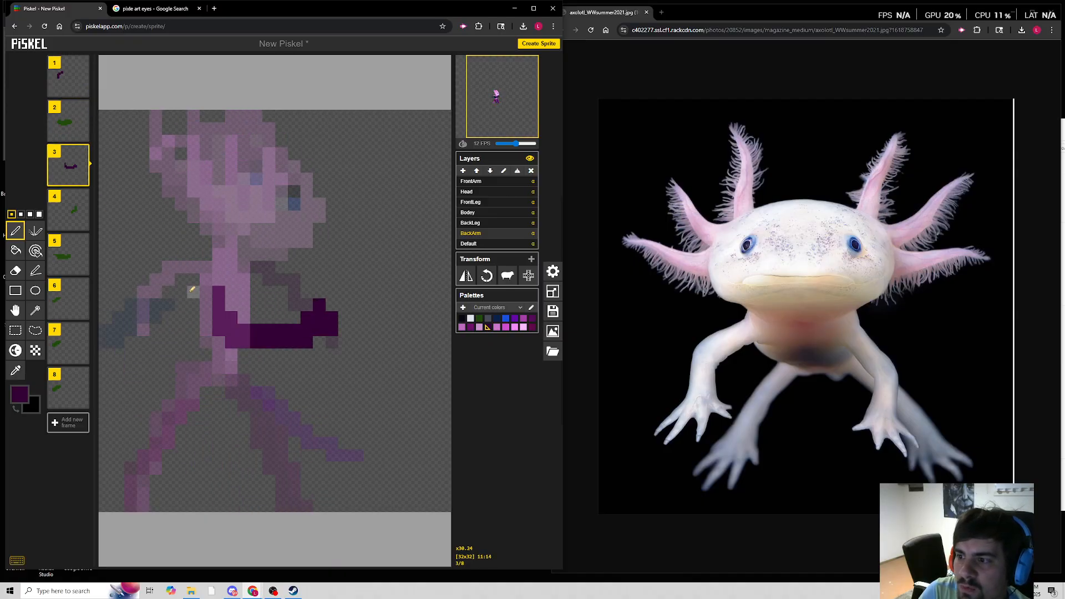
left_click(73, 128)
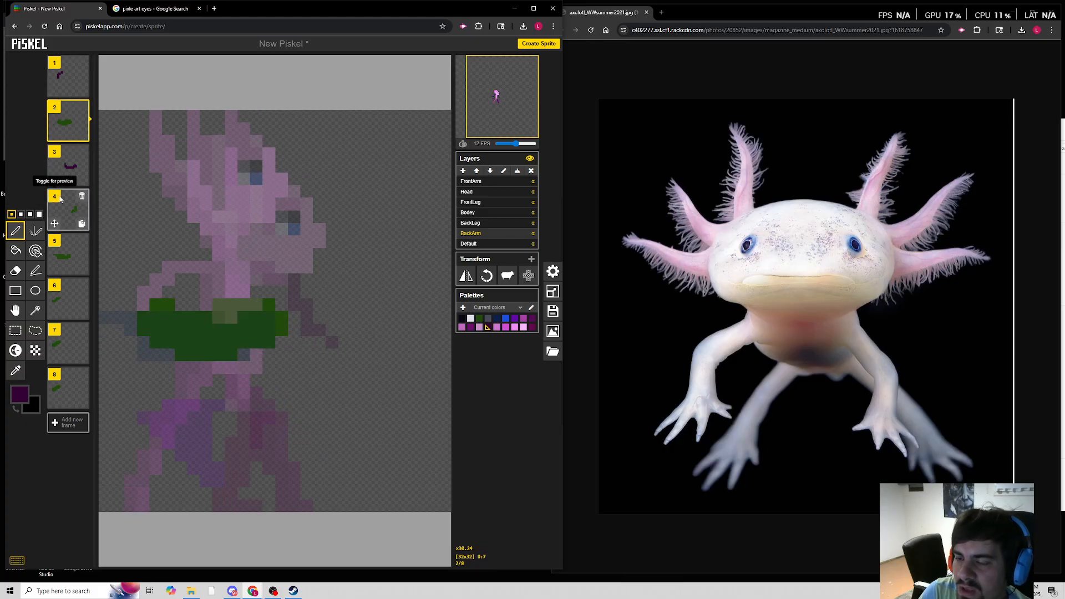
left_click(15, 270)
mouse_move(143, 325)
left_mouse_down()
mouse_move(206, 322)
mouse_move(222, 346)
mouse_move(270, 301)
mouse_move(168, 312)
left_mouse_up()
left_click(16, 236)
mouse_move(196, 288)
left_mouse_down()
mouse_move(170, 306)
mouse_move(190, 314)
mouse_move(175, 316)
mouse_move(229, 315)
mouse_move(226, 296)
mouse_move(227, 322)
mouse_move(246, 335)
mouse_move(274, 306)
left_mouse_up()
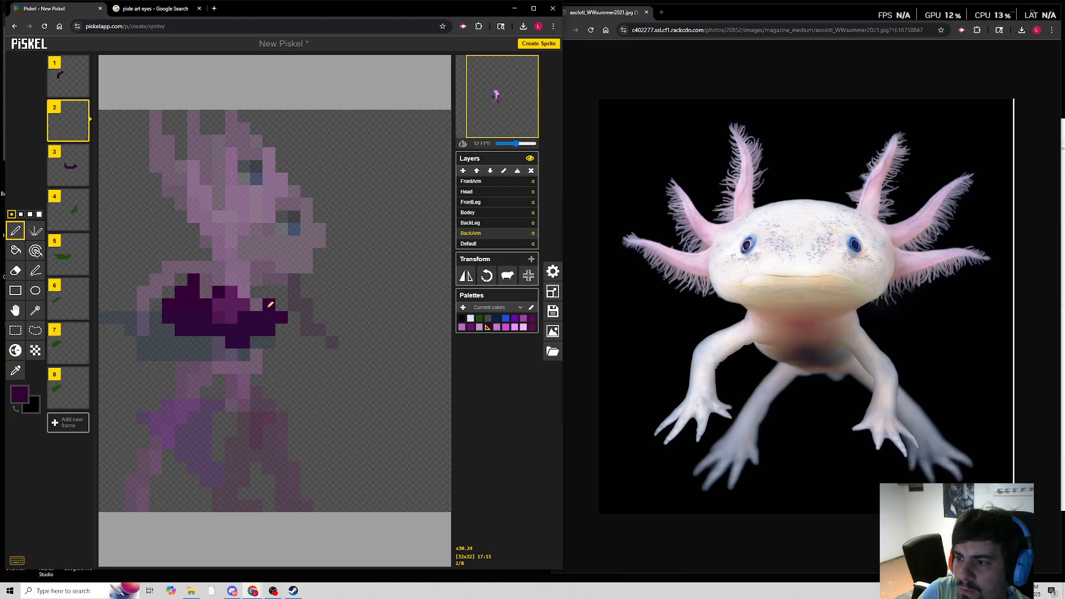
left_click_drag(212, 285, 276, 289)
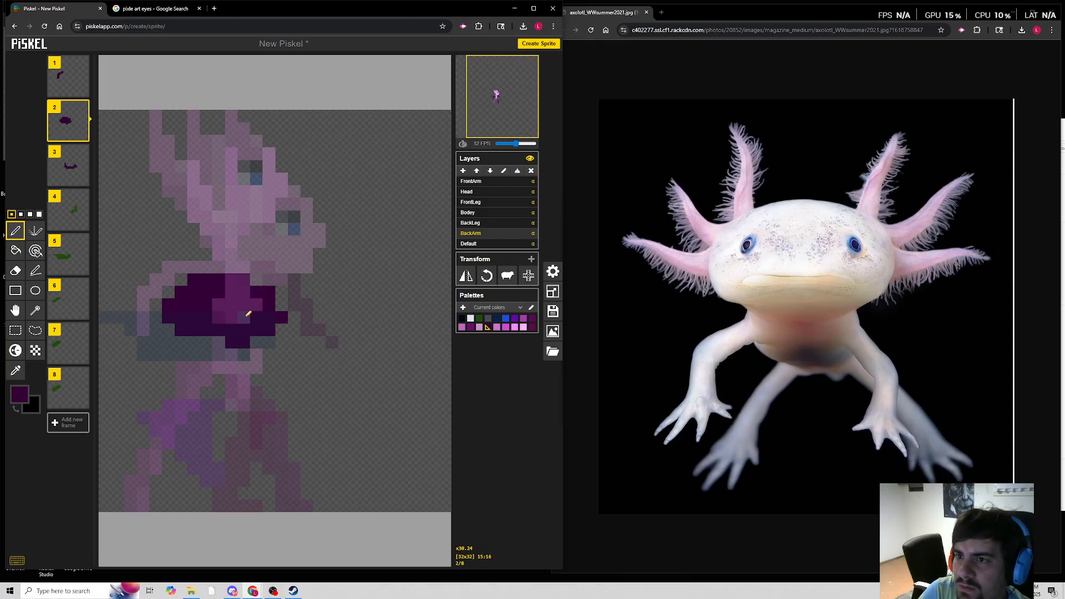
Erase the stray purple pixels below the back arm in frame 2 and check the motion in the animation preview.
left_click(16, 271)
left_click_drag(231, 342, 247, 343)
left_click(515, 63)
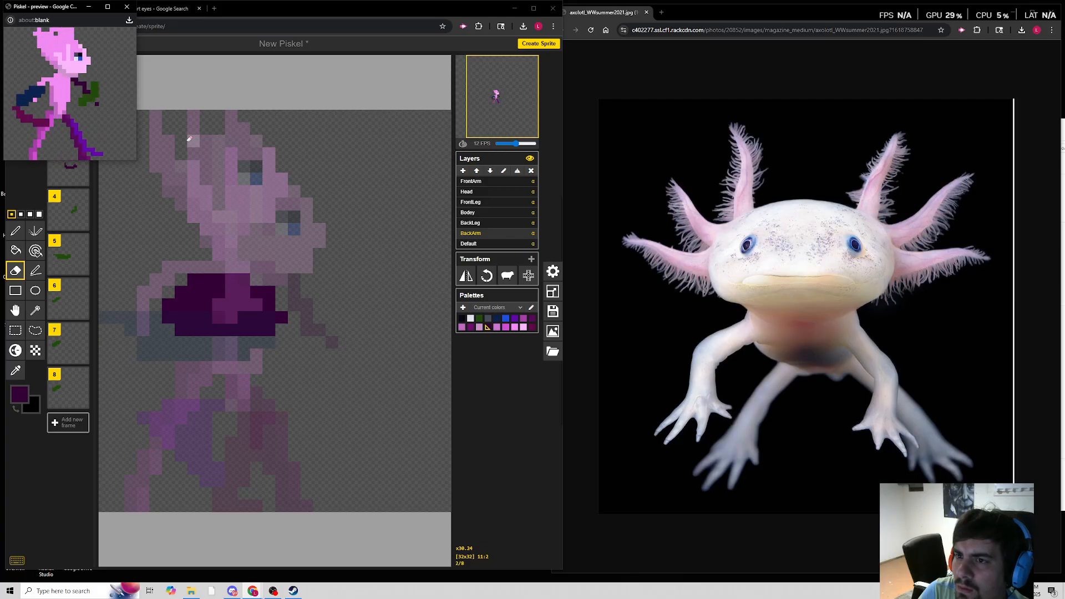
left_click(88, 7)
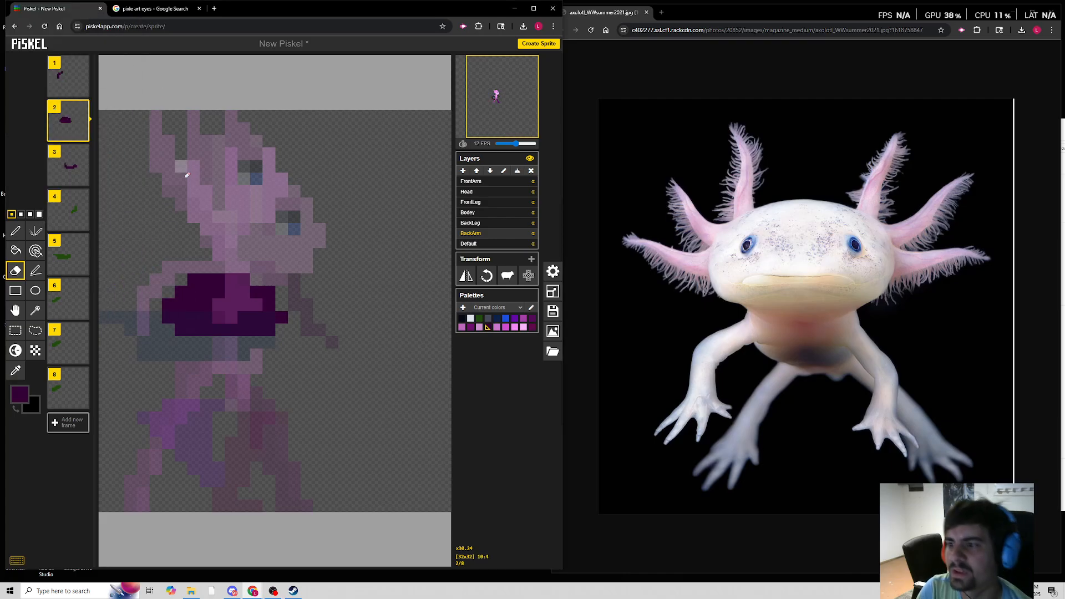
Redraw the back arm in frame 4 in dark purple, with the forearm raised ahead of the torso, and erase the green arm.
left_click(63, 217)
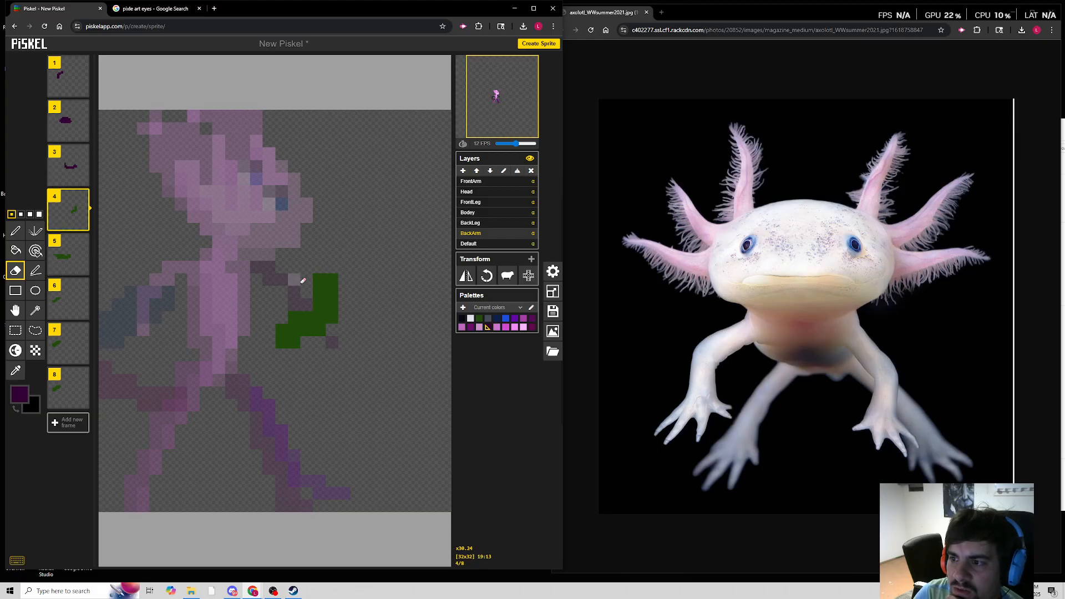
left_click(15, 231)
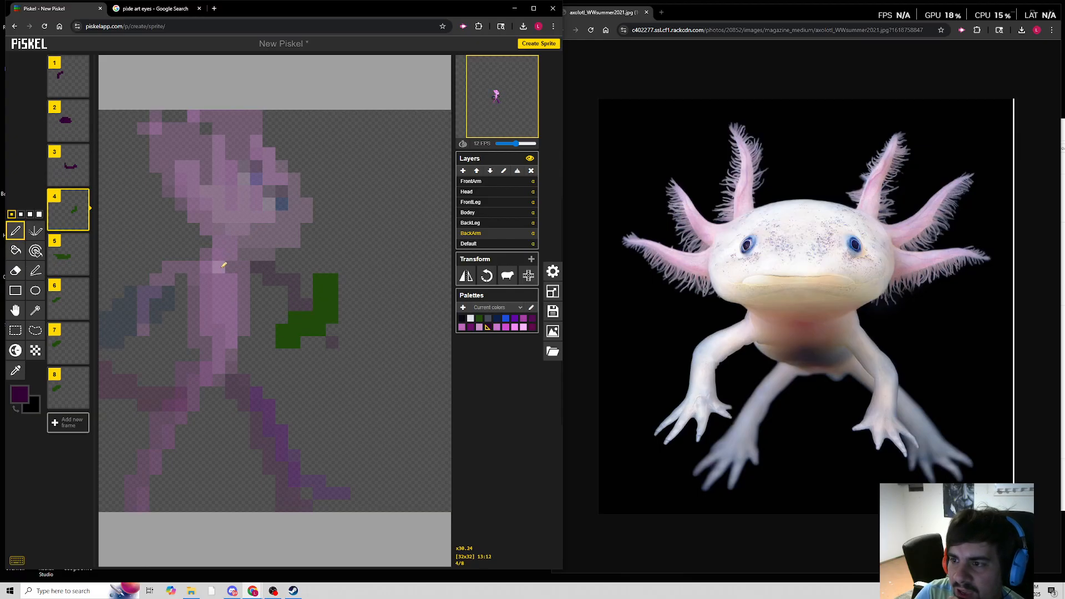
left_click_drag(286, 291, 319, 256)
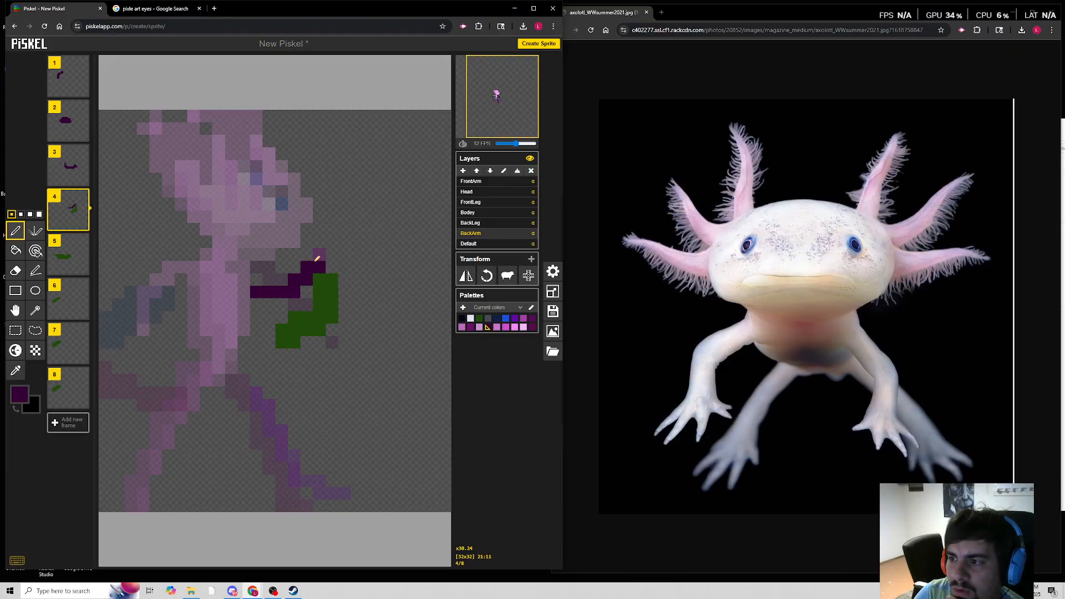
key("ctrl+z")
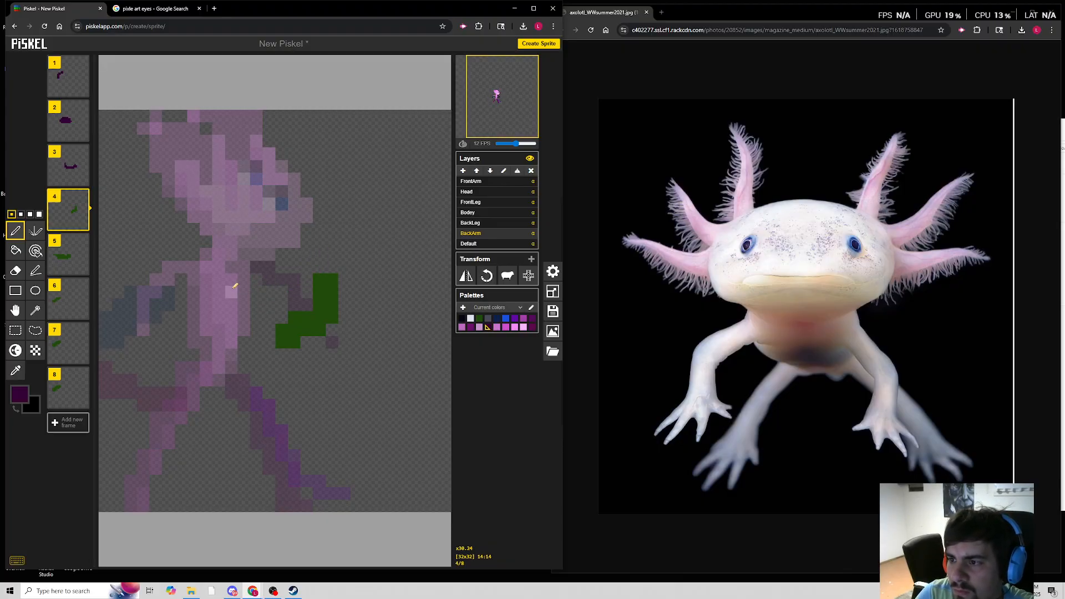
mouse_move(222, 281)
left_mouse_down()
mouse_move(240, 292)
mouse_move(285, 287)
mouse_move(307, 241)
left_mouse_up()
key("ctrl+z")
mouse_move(232, 294)
left_mouse_down()
mouse_move(249, 307)
mouse_move(283, 296)
mouse_move(313, 257)
mouse_move(307, 290)
mouse_move(278, 314)
left_mouse_up()
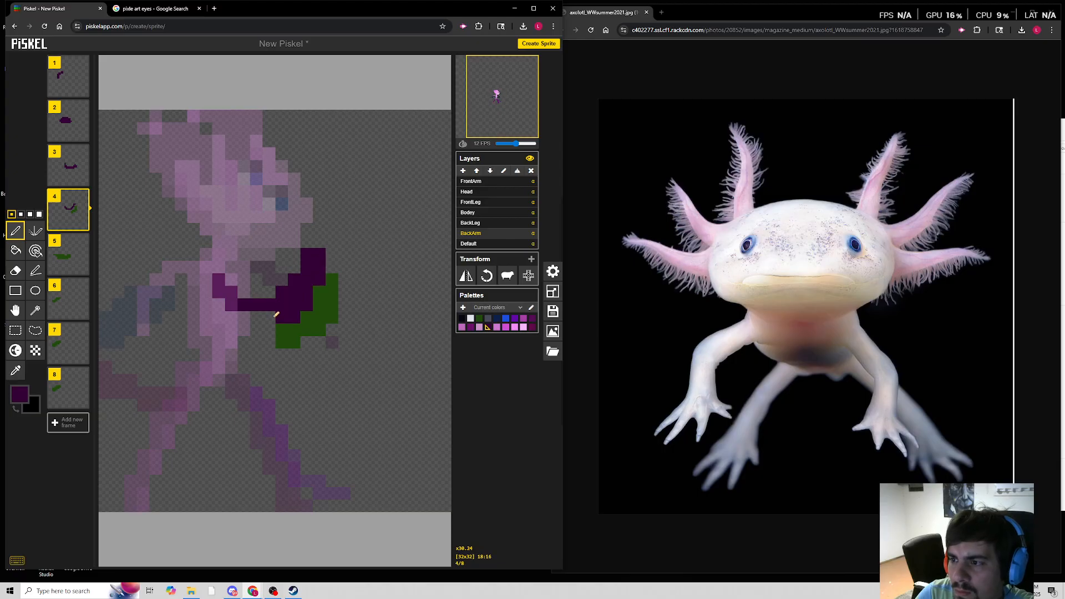
left_click(15, 270)
left_click(283, 339)
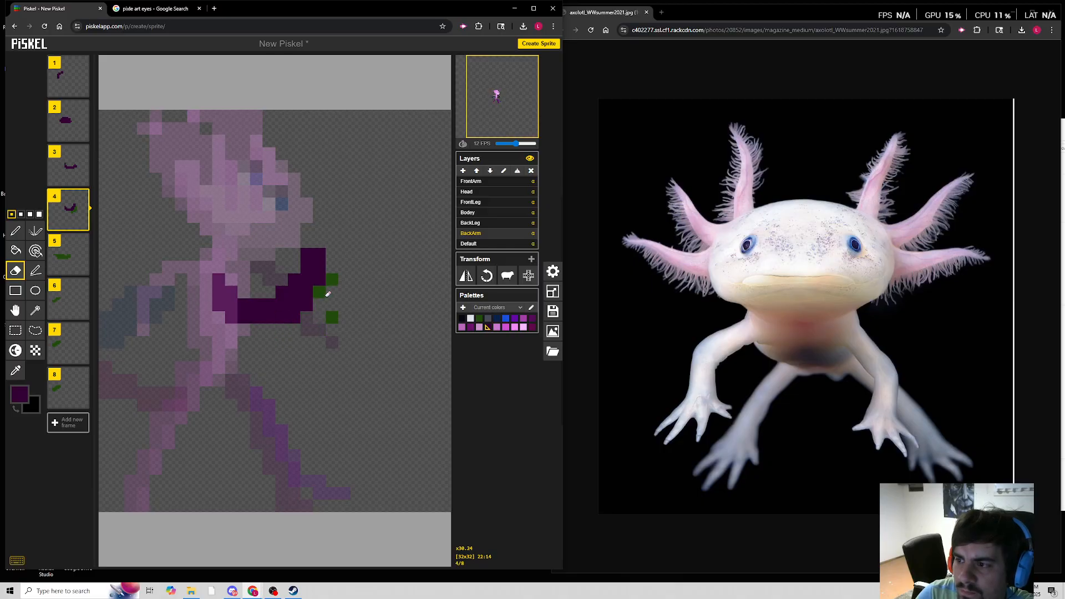
Erase frame 5's green back arm and redraw it in dark purple as a curved, bent arm crossing the torso.
left_click(69, 259)
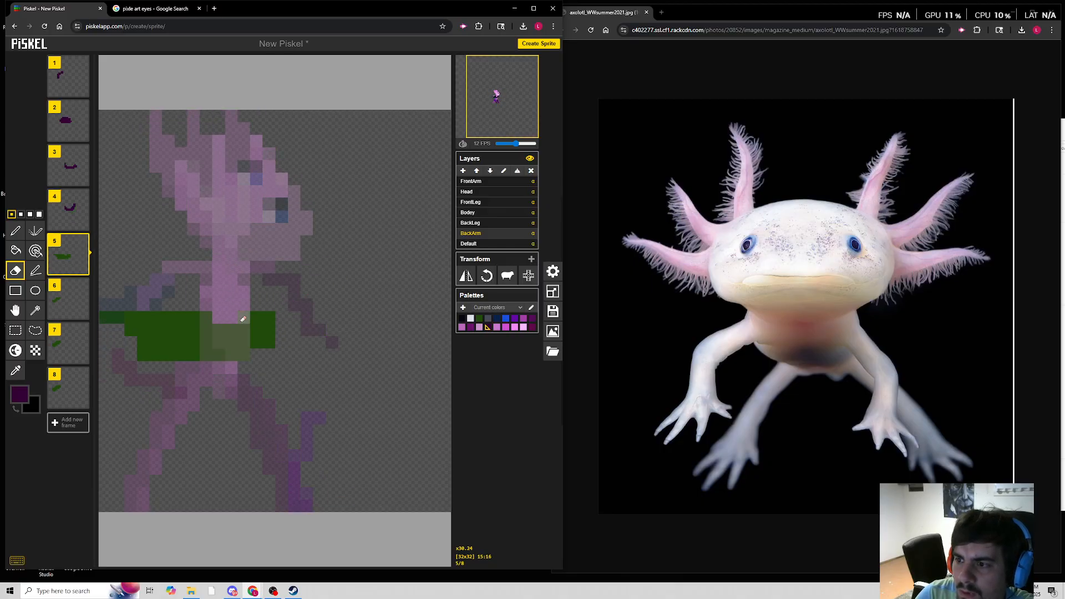
mouse_move(133, 319)
left_mouse_down()
mouse_move(116, 333)
mouse_move(164, 348)
mouse_move(256, 346)
left_mouse_up()
left_click(15, 230)
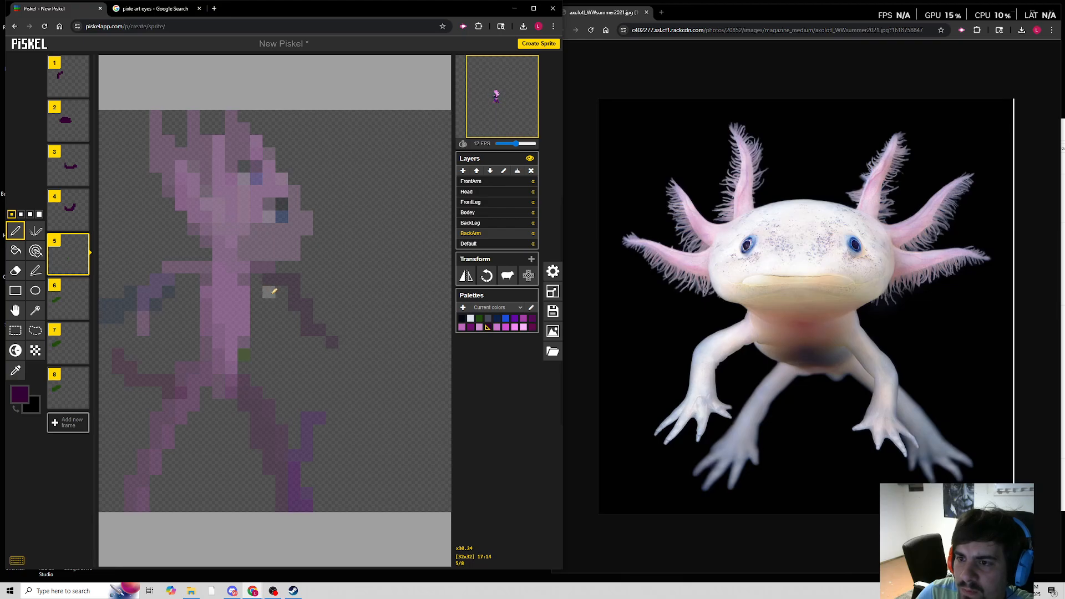
left_click_drag(275, 293, 216, 317)
left_click(307, 317)
mouse_move(307, 317)
left_mouse_down()
mouse_move(218, 339)
mouse_move(176, 314)
left_mouse_up()
mouse_move(286, 298)
left_mouse_down()
mouse_move(224, 334)
mouse_move(179, 322)
left_mouse_up()
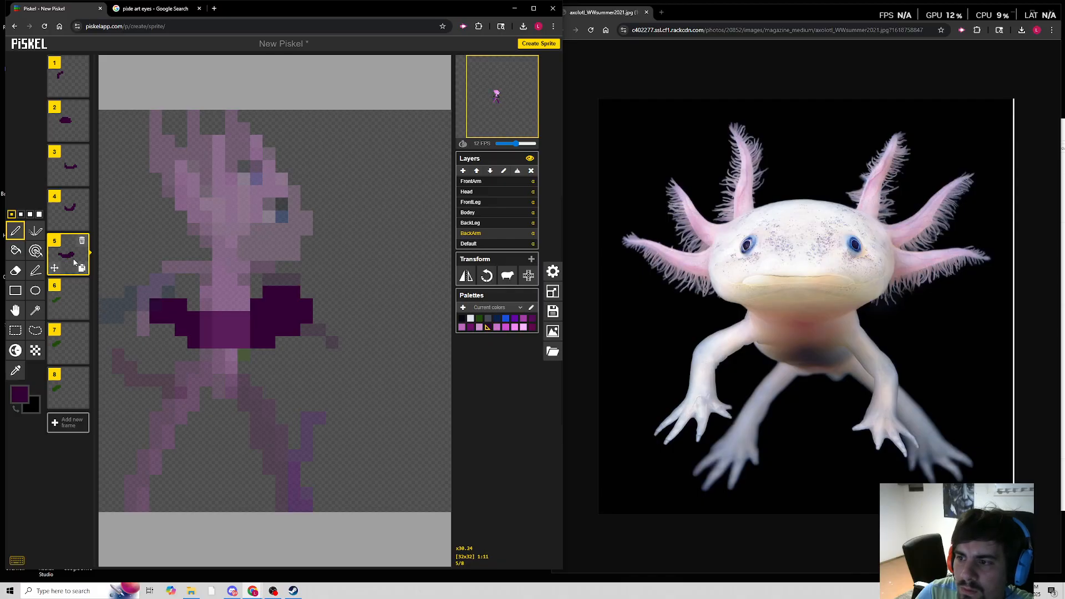
Redraw the back arm in frame 6 in dark purple, slanting down and backwards from the shoulder over the green arm.
left_click(68, 300)
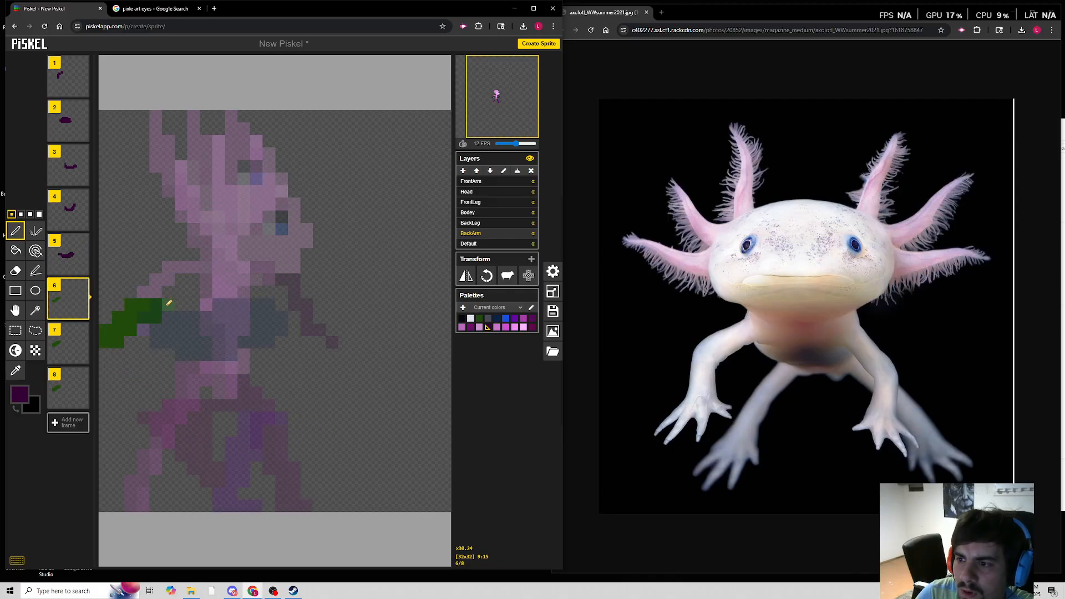
mouse_move(208, 277)
left_mouse_down()
mouse_move(141, 322)
mouse_move(164, 304)
mouse_move(135, 313)
mouse_move(207, 274)
mouse_move(128, 315)
mouse_move(176, 278)
mouse_move(150, 289)
mouse_move(119, 321)
mouse_move(134, 318)
mouse_move(105, 330)
left_mouse_up()
left_click(207, 275)
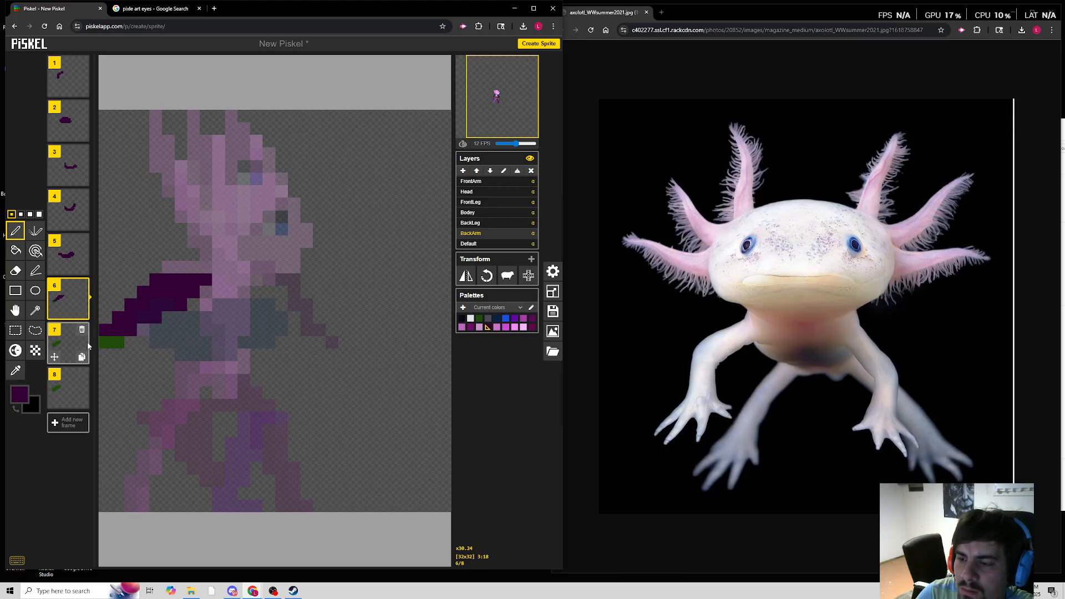
Redraw the back arm in frame 7 in dark purple, reaching backwards from the shoulder with the forearm bent downward.
left_click(62, 341)
left_click(66, 307)
left_click(66, 344)
mouse_move(193, 276)
left_mouse_down()
mouse_move(205, 267)
mouse_move(142, 290)
mouse_move(127, 283)
left_mouse_up()
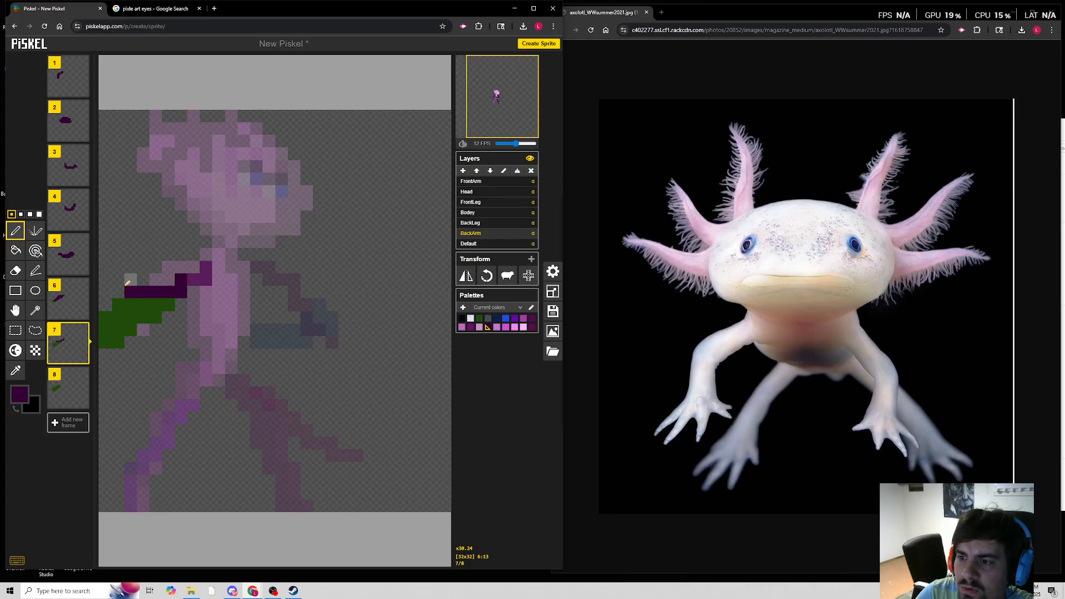
key("ctrl+z")
mouse_move(209, 266)
left_mouse_down()
mouse_move(132, 300)
mouse_move(138, 325)
mouse_move(152, 323)
mouse_move(149, 300)
mouse_move(144, 315)
mouse_move(205, 272)
mouse_move(173, 292)
left_mouse_up()
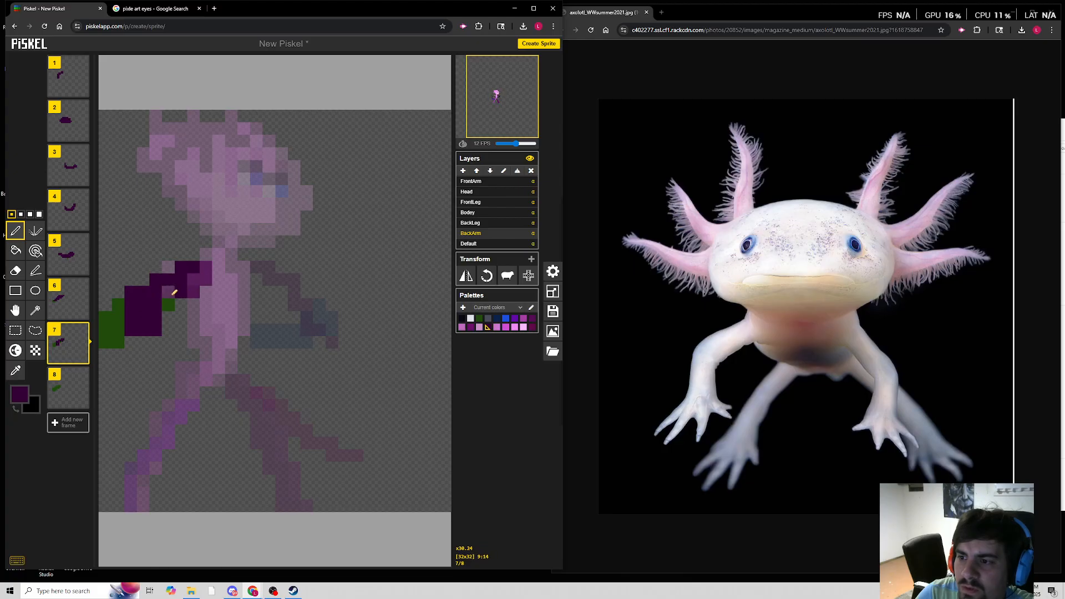
left_click(139, 340)
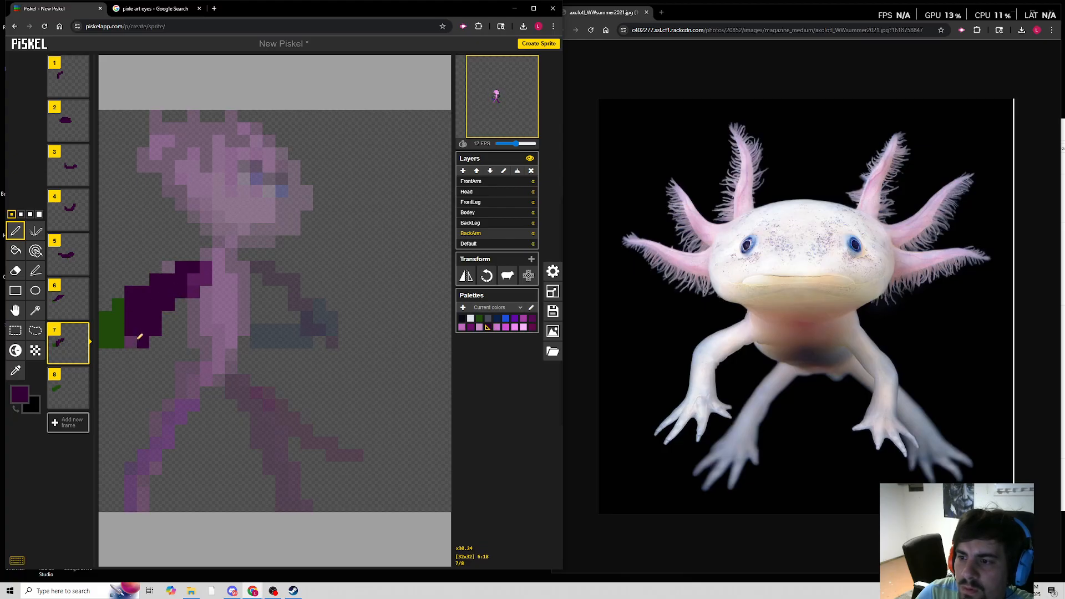
Redraw frame 8's back arm in dark purple, bent downward behind the torso, and erase the leftover green pixels in frames 8, 7 and 6.
left_click(67, 387)
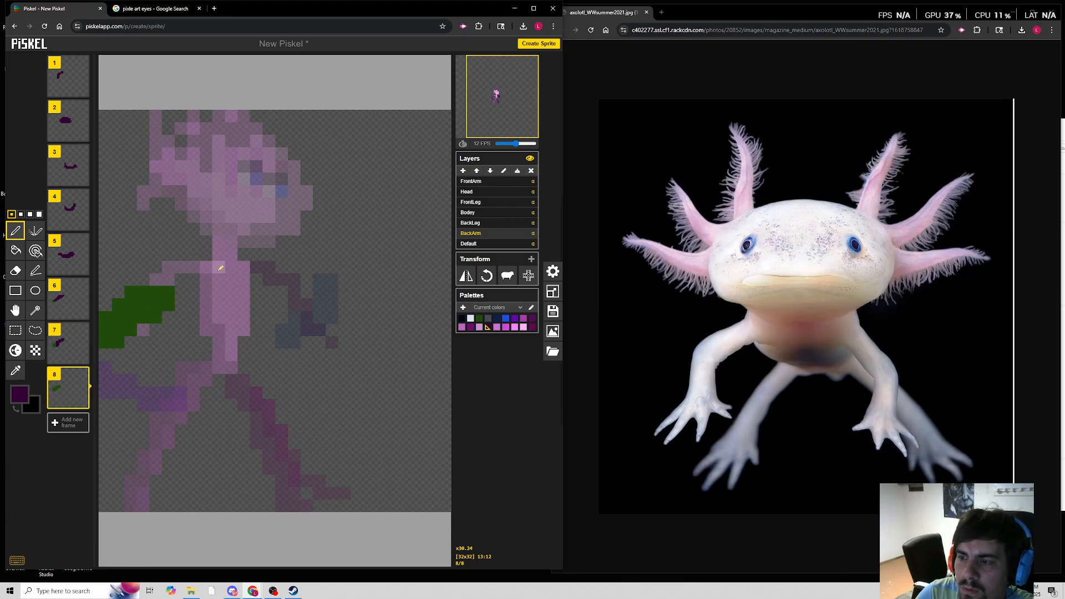
mouse_move(220, 267)
left_mouse_down()
mouse_move(180, 280)
mouse_move(163, 301)
mouse_move(167, 356)
mouse_move(161, 316)
mouse_move(174, 351)
mouse_move(177, 294)
mouse_move(211, 277)
mouse_move(185, 301)
mouse_move(217, 280)
left_mouse_up()
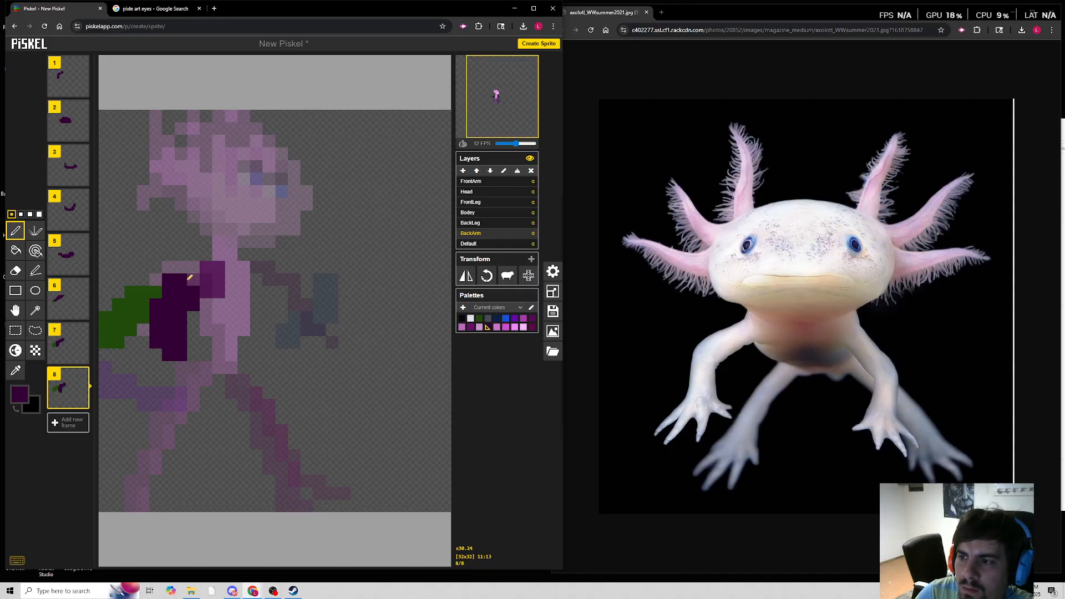
left_click(196, 269)
left_click(15, 270)
mouse_move(142, 279)
left_mouse_down()
mouse_move(120, 302)
mouse_move(137, 297)
mouse_move(142, 311)
mouse_move(108, 338)
mouse_move(114, 300)
mouse_move(119, 339)
left_mouse_up()
left_click(67, 350)
key("Up")
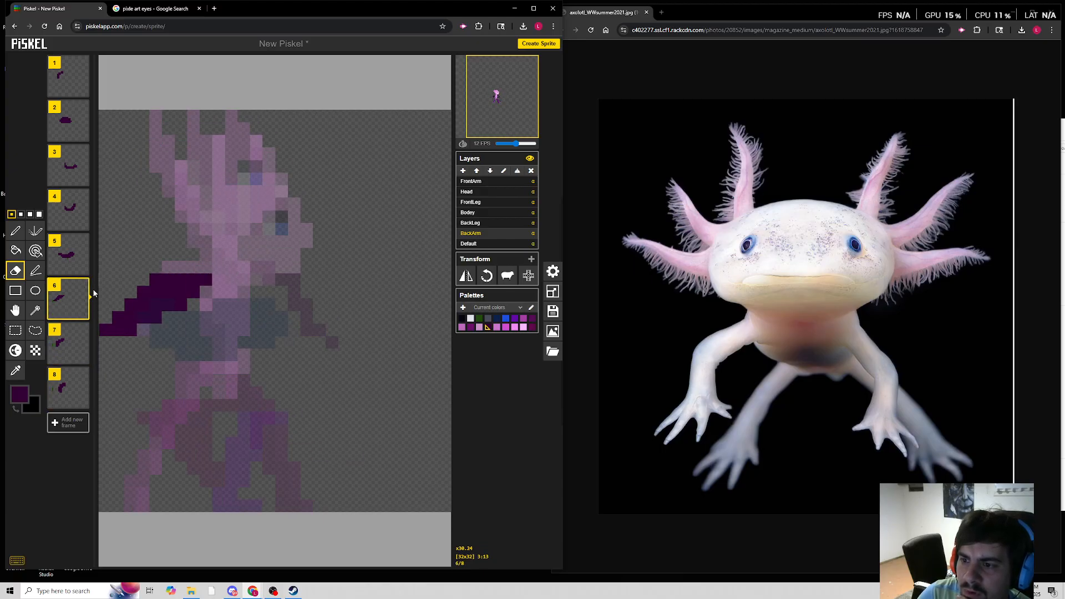
Compare the back arm poses in frames 5 to 8 and check the run cycle in the enlarged animation preview.
left_click(66, 255)
left_click(67, 300)
left_click(63, 345)
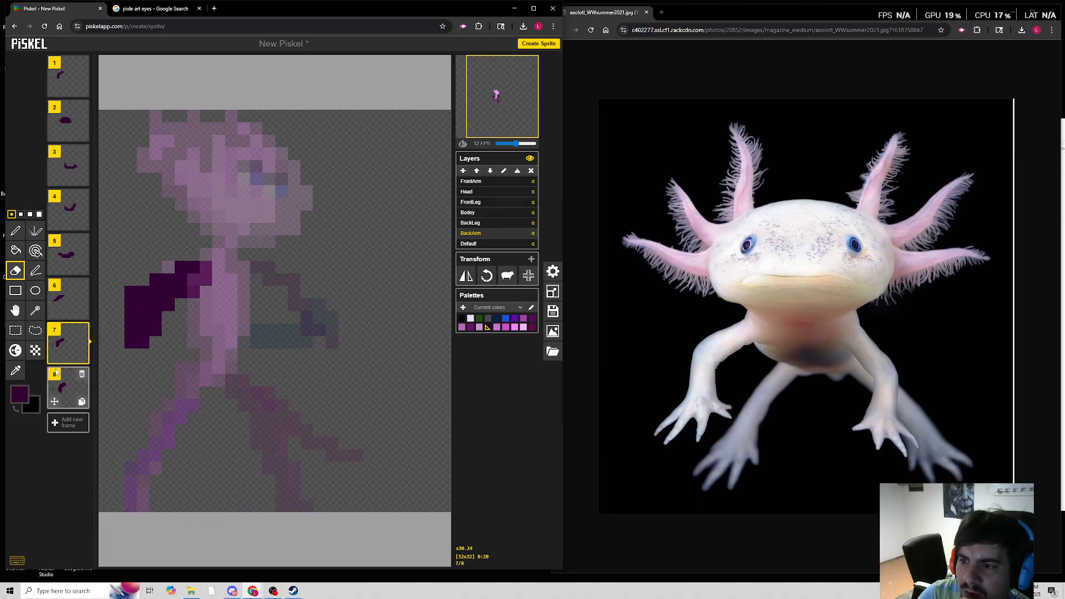
left_click(60, 391)
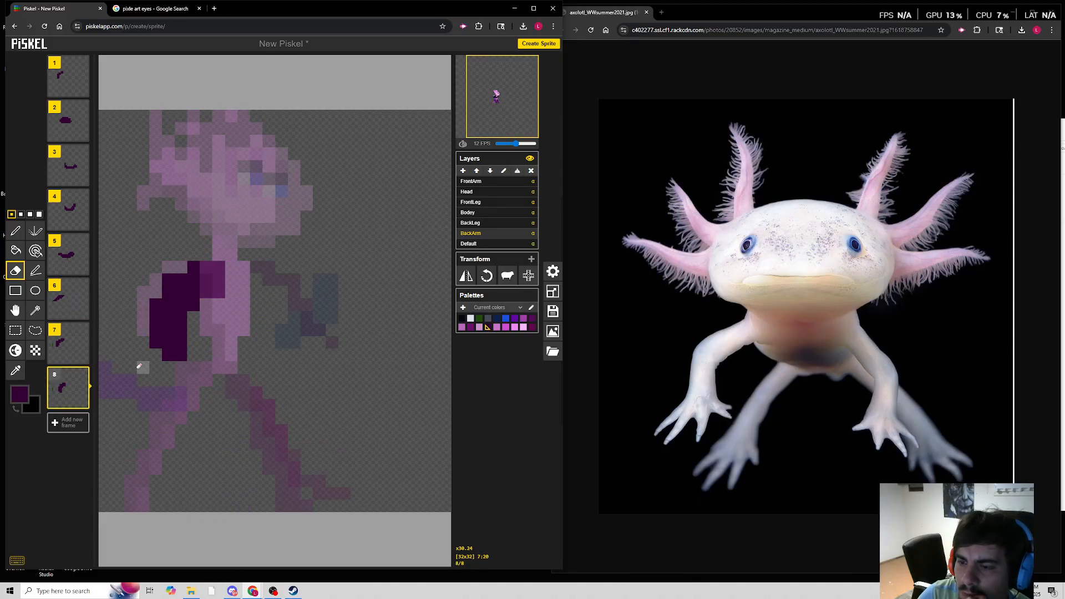
scroll(141, 355, "down", 2)
key("Up")
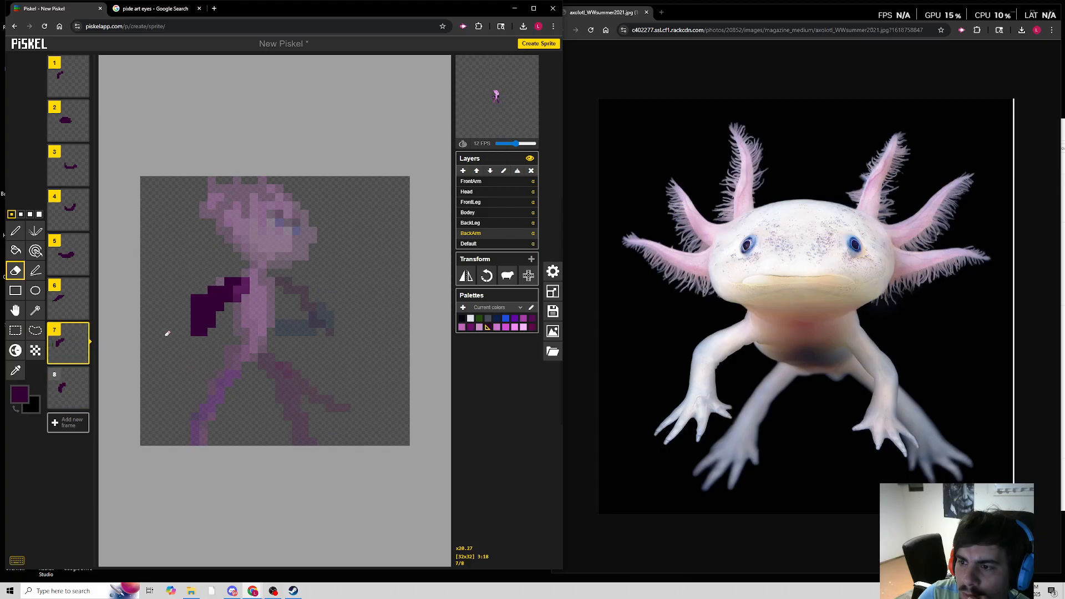
left_click(65, 302)
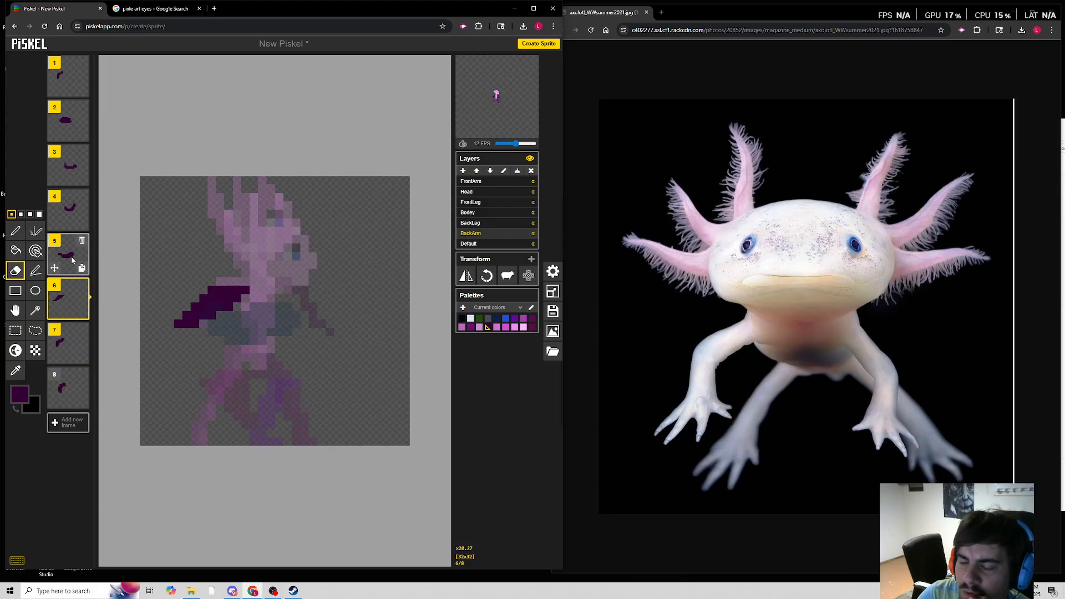
key("Up")
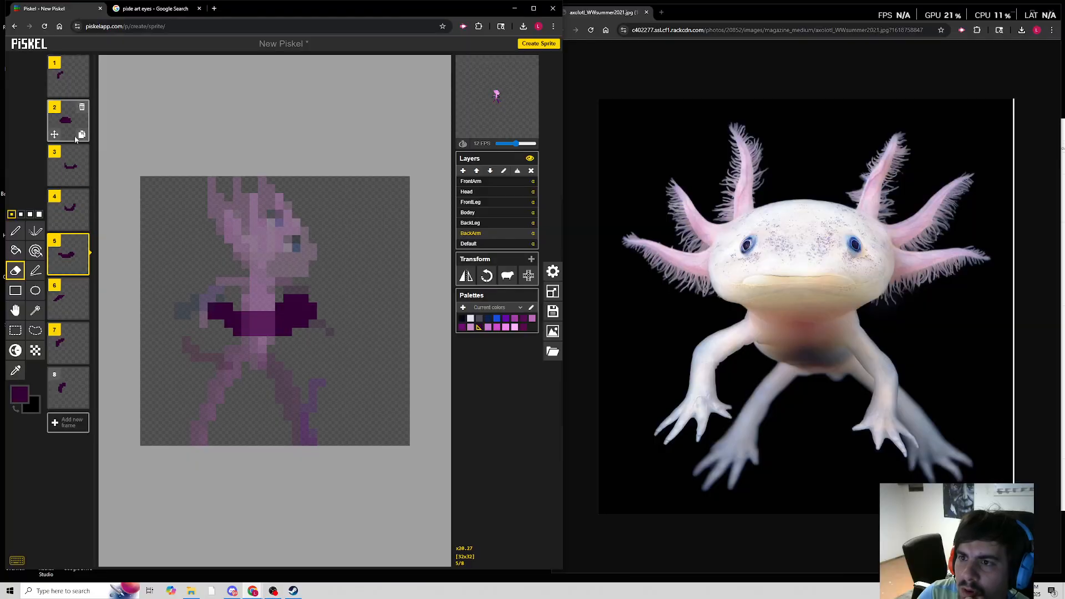
left_click(527, 64)
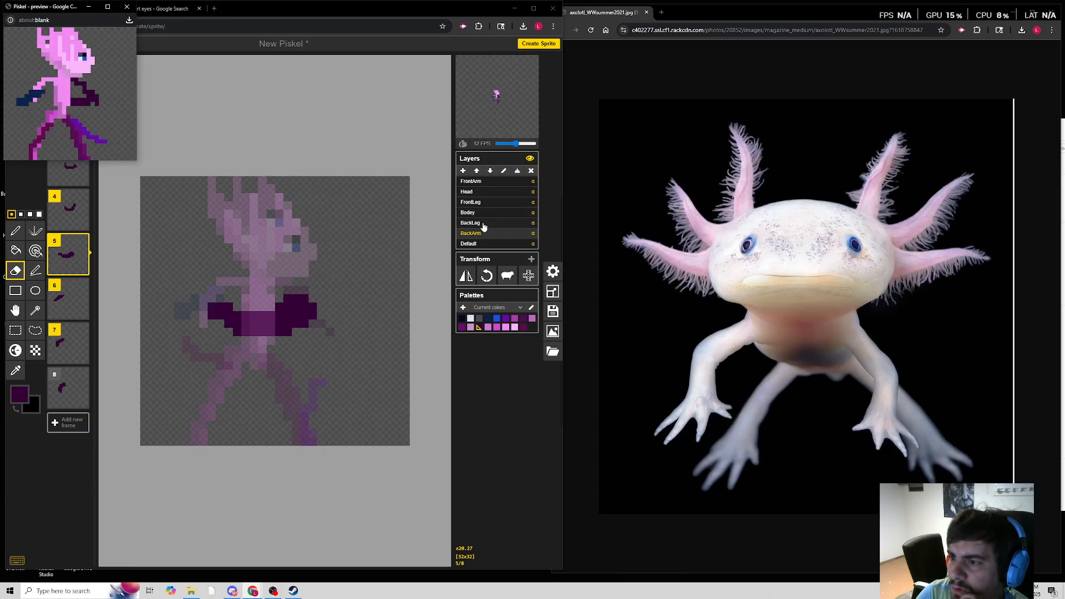
Erase the blue front arm from frames 5 to 8 of the FrontArm layer.
left_click(480, 183)
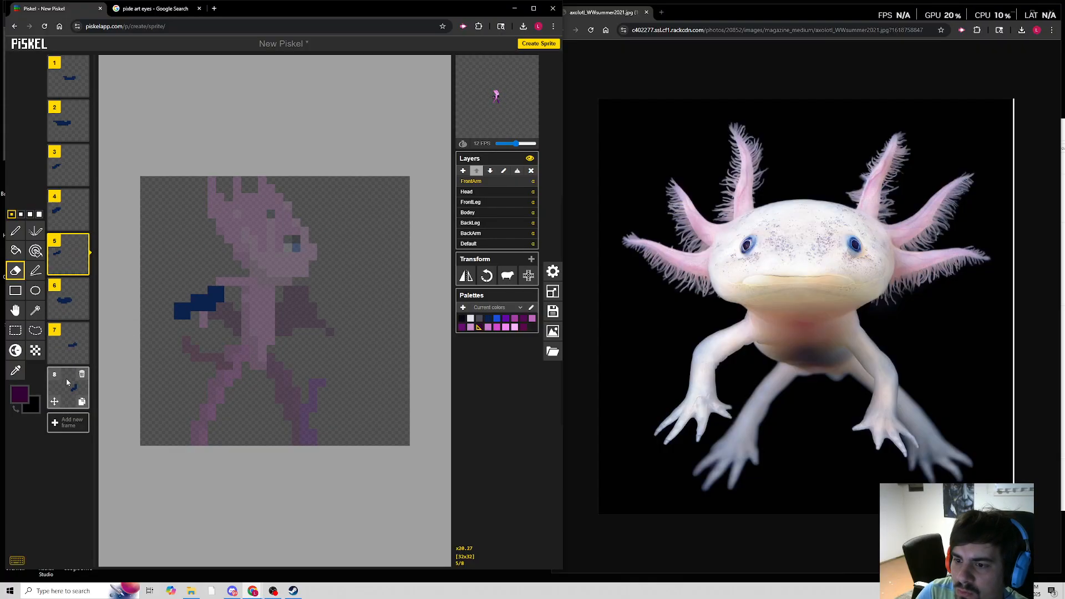
mouse_move(202, 298)
left_mouse_down()
mouse_move(259, 312)
mouse_move(241, 294)
mouse_move(196, 326)
mouse_move(274, 316)
mouse_move(217, 332)
mouse_move(286, 293)
mouse_move(257, 322)
mouse_move(274, 342)
mouse_move(254, 340)
mouse_move(333, 313)
left_mouse_up()
left_click(75, 291)
left_click(67, 344)
left_click(73, 389)
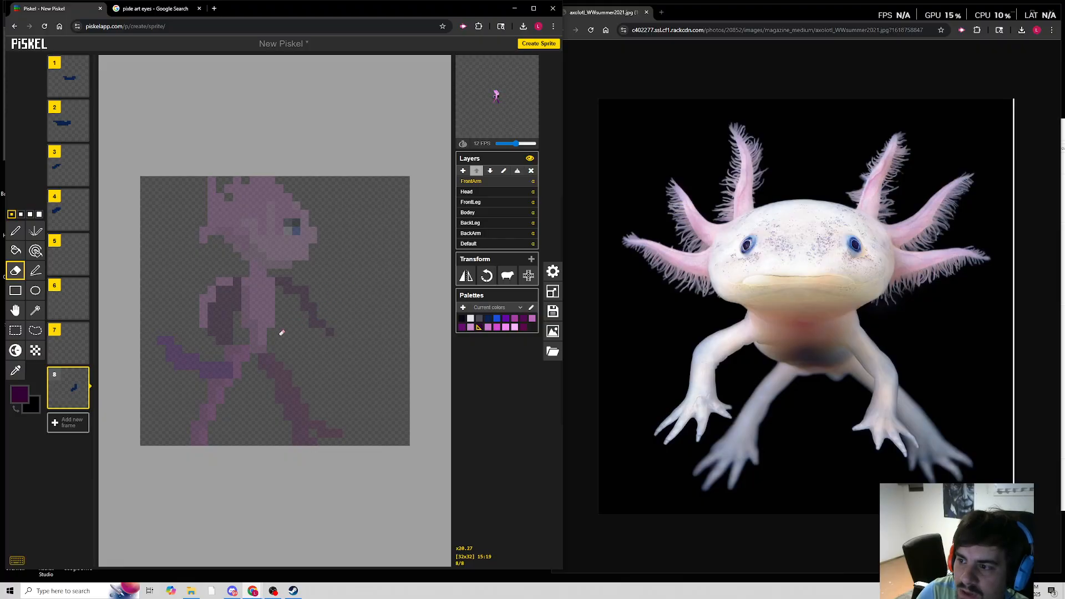
Erase the blue front arm from frames 4, 3, 2 and 1 of the FrontArm layer.
left_click(68, 211)
mouse_move(221, 303)
left_mouse_down()
mouse_move(188, 329)
mouse_move(175, 324)
mouse_move(207, 313)
left_mouse_up()
left_click(67, 165)
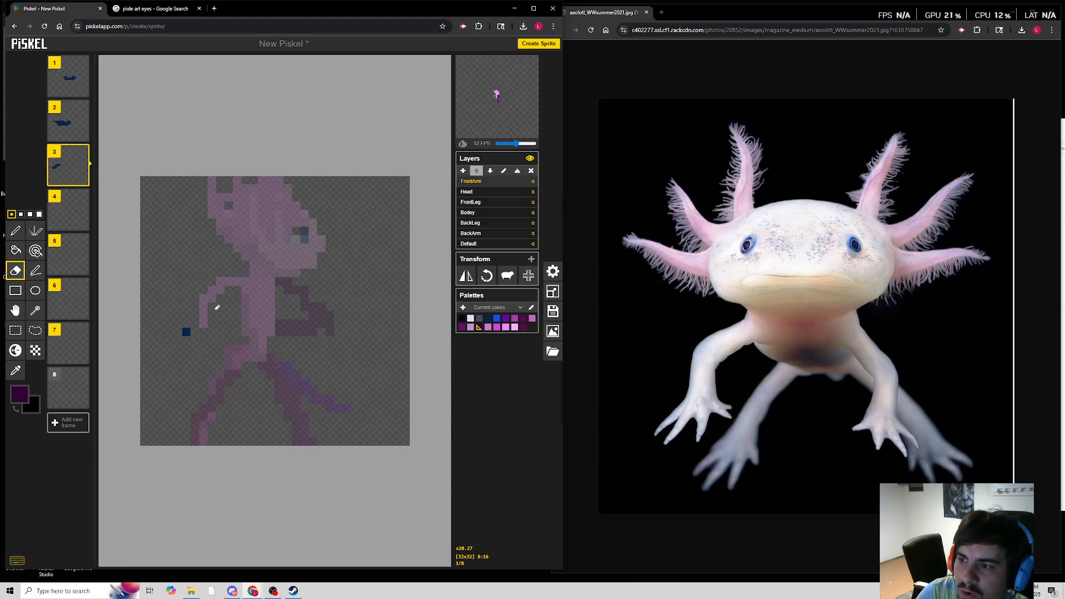
left_click(68, 121)
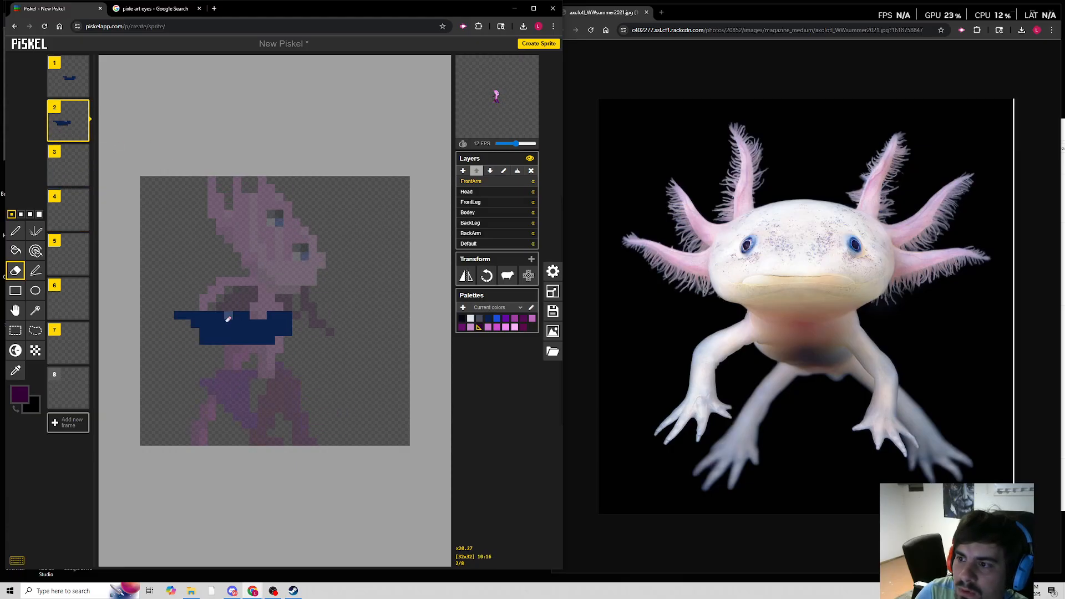
mouse_move(171, 334)
left_mouse_down()
mouse_move(299, 314)
mouse_move(221, 354)
left_mouse_up()
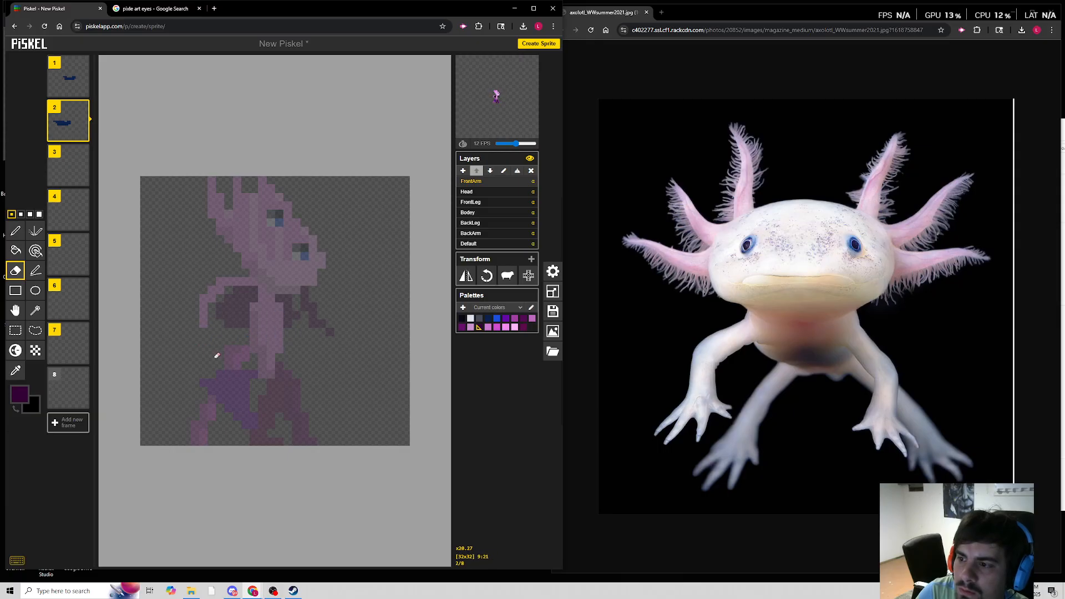
left_click(80, 88)
mouse_move(285, 328)
left_mouse_down()
mouse_move(265, 315)
mouse_move(278, 321)
left_mouse_up()
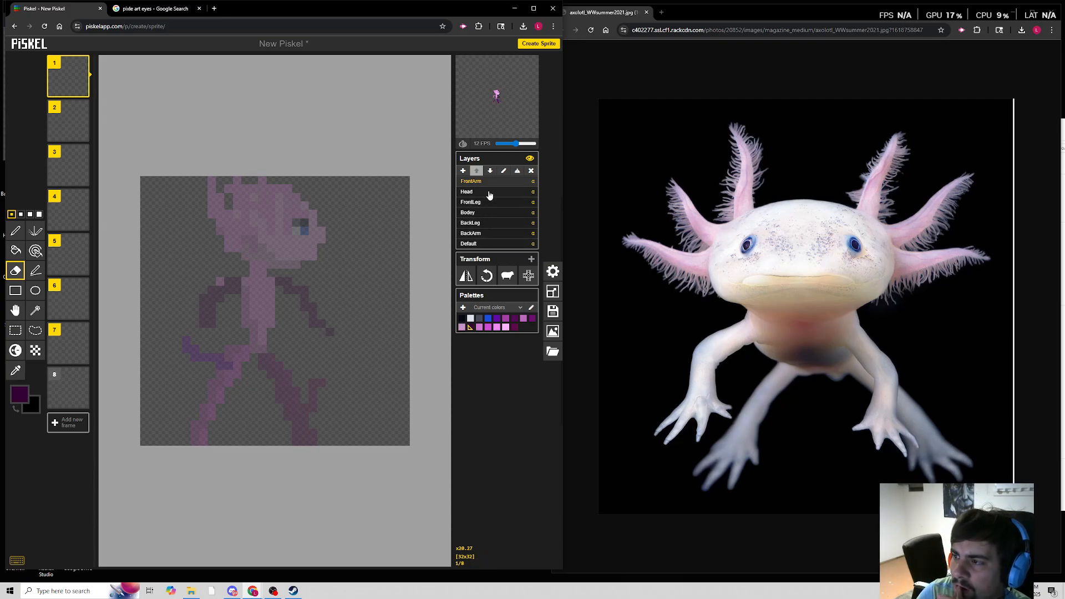
Copy frame 1's back arm with Shape selection and paste it into frame 5 of the FrontArm layer.
left_click(488, 233)
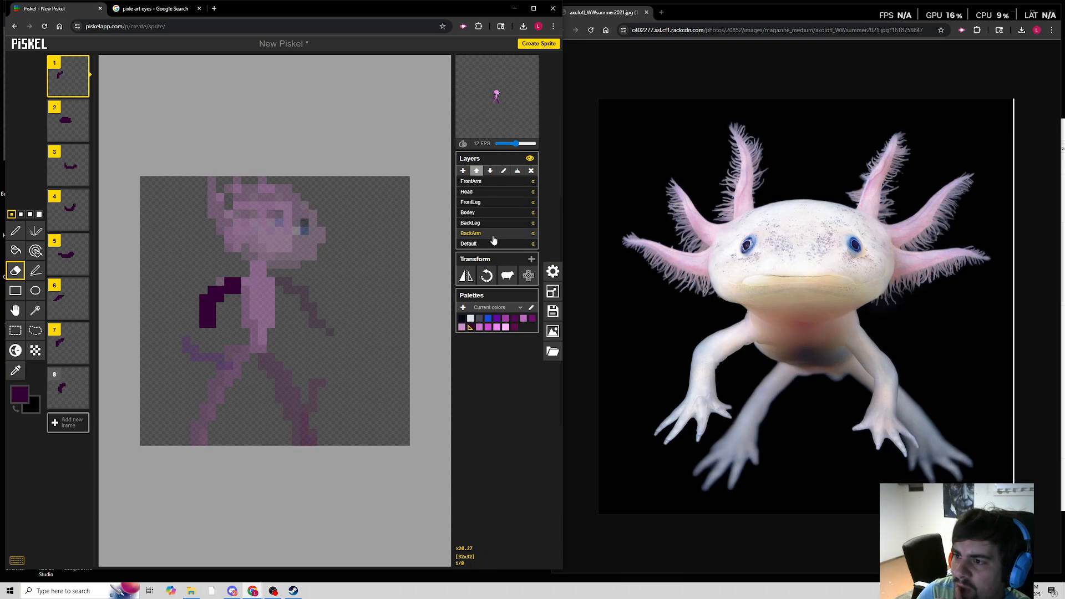
left_click(34, 313)
left_click(222, 297)
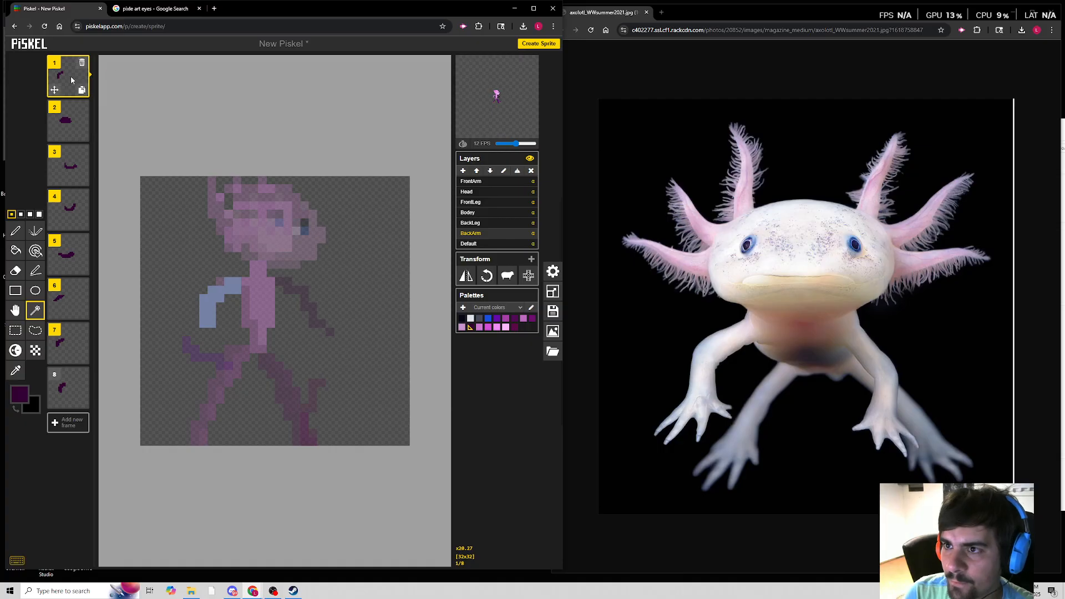
mouse_move(75, 83)
mouse_move(81, 304)
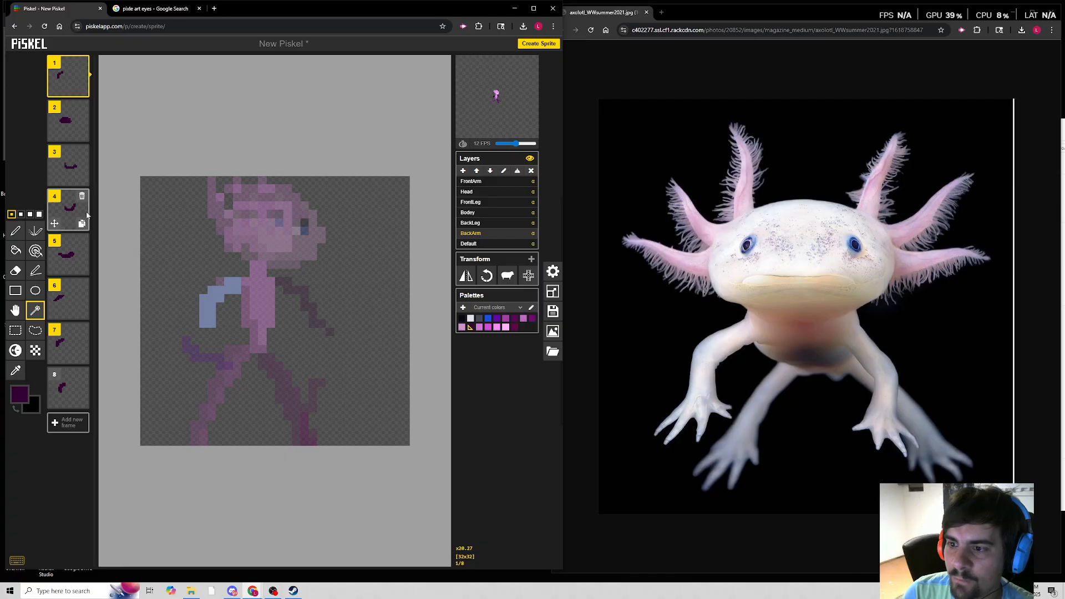
mouse_move(75, 388)
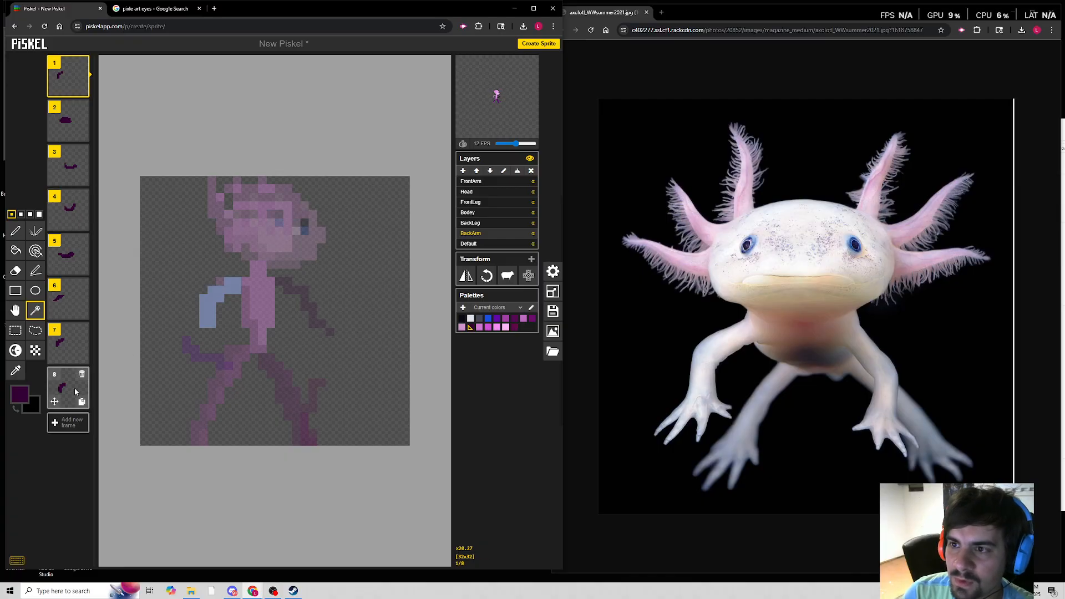
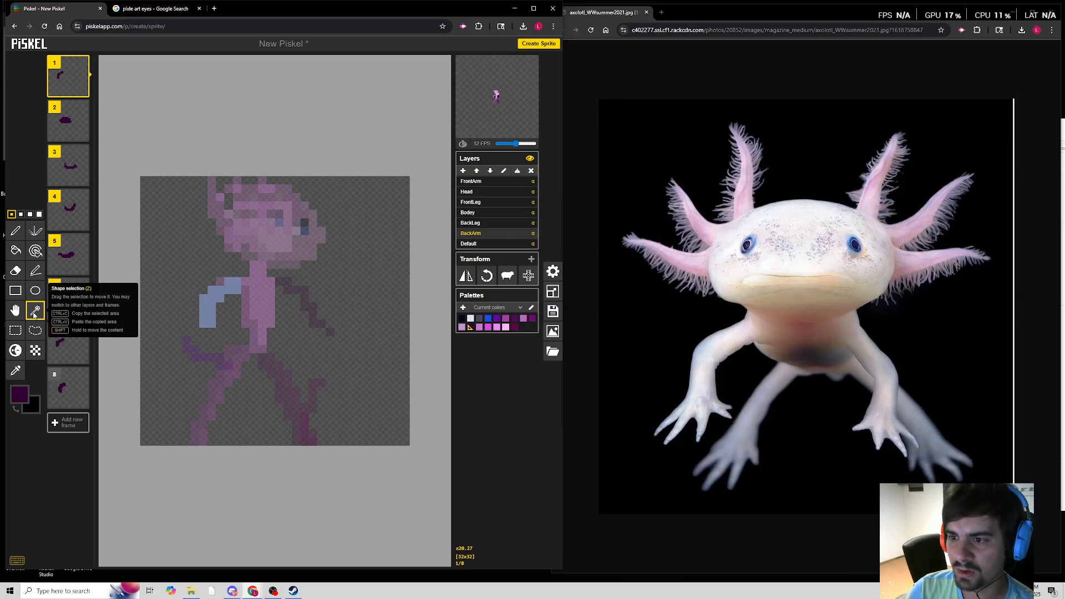
left_click(207, 301)
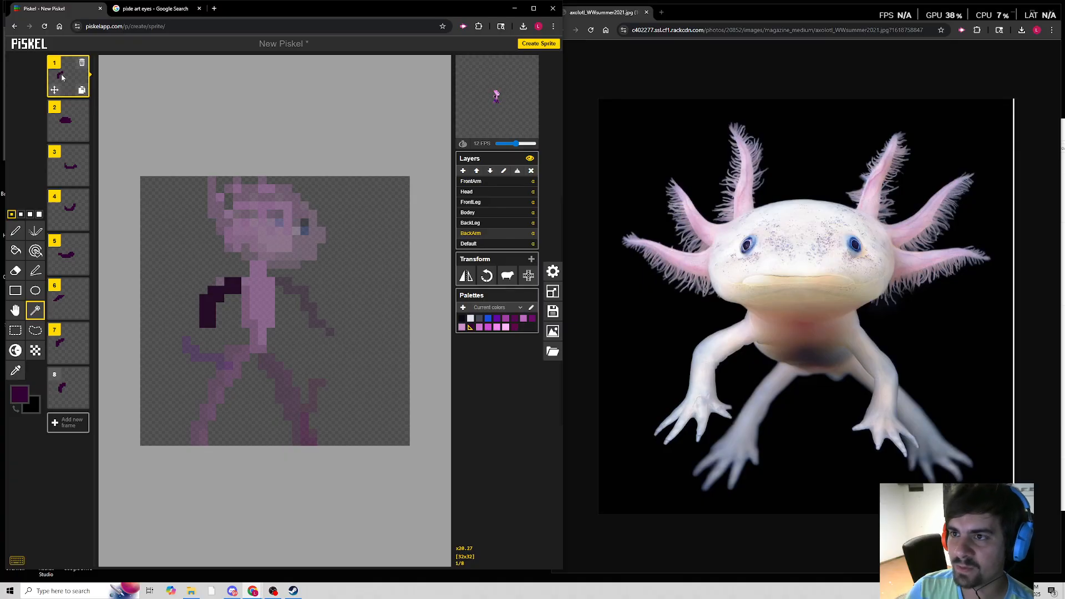
left_click(490, 182)
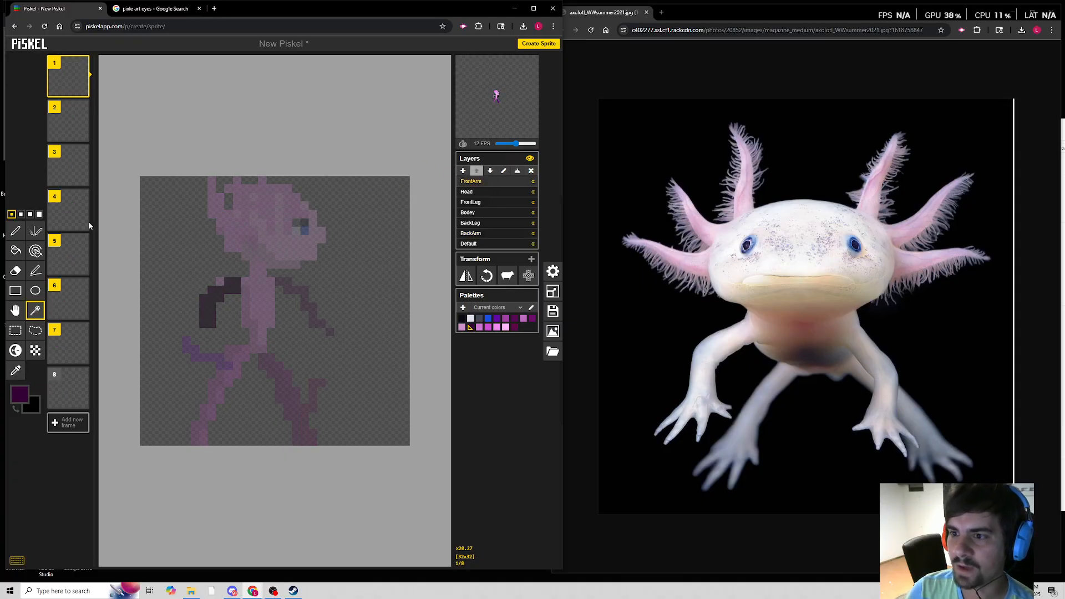
left_click(68, 254)
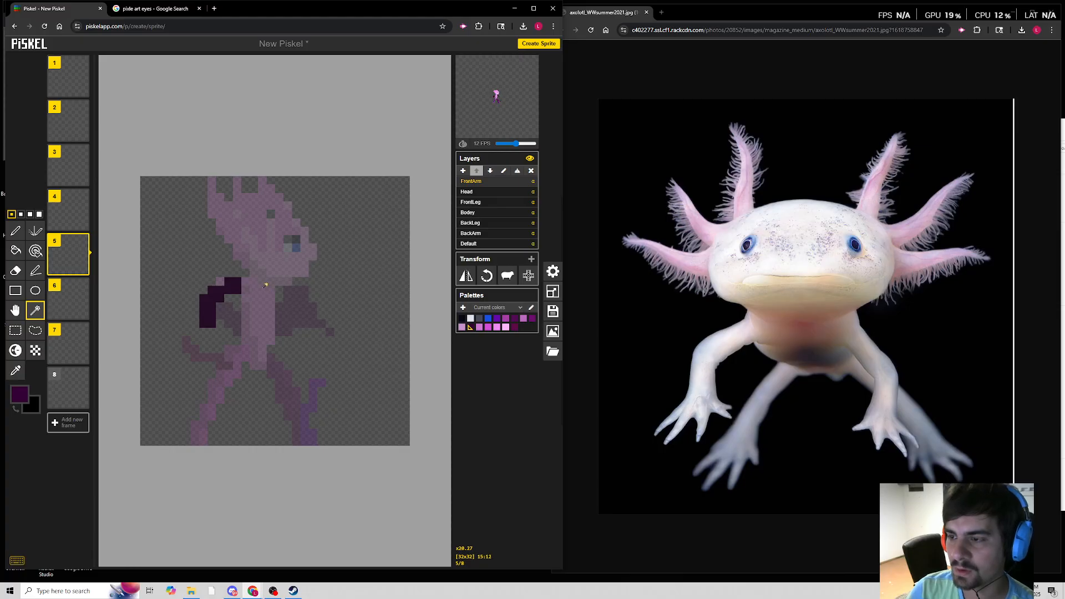
Copy frame 6's back arm with Shape selection and paste it into frame 2 of the FrontArm layer.
left_click(472, 233)
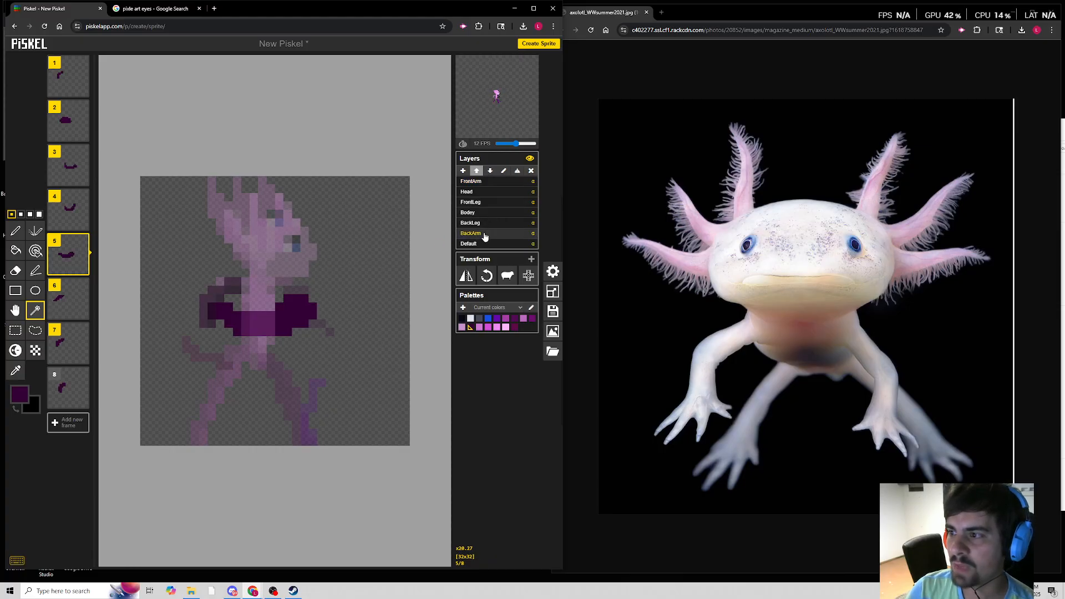
left_click(68, 300)
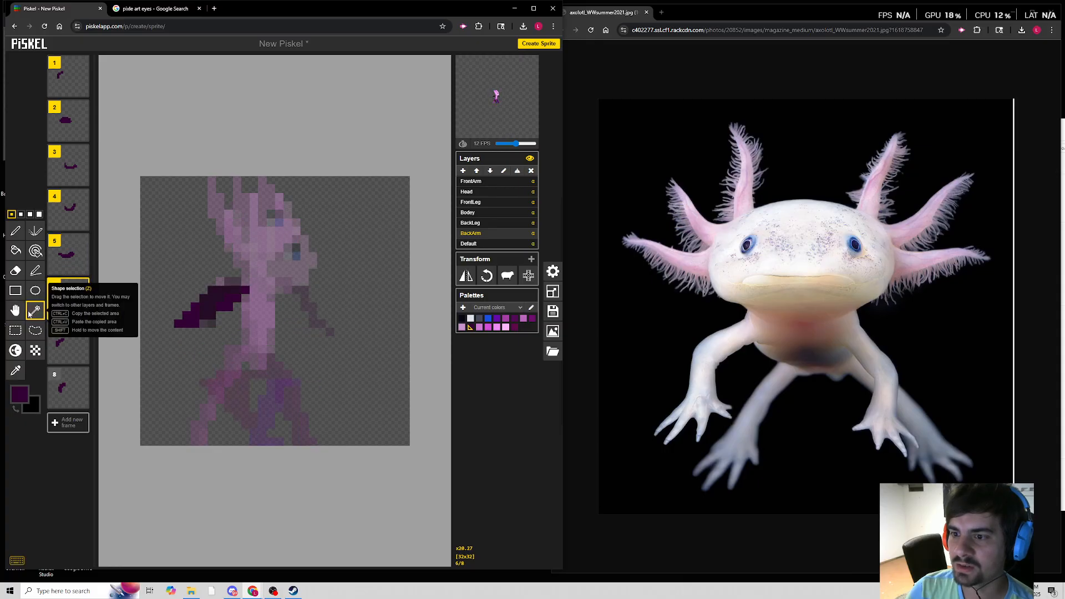
left_click(222, 304)
left_click(228, 305)
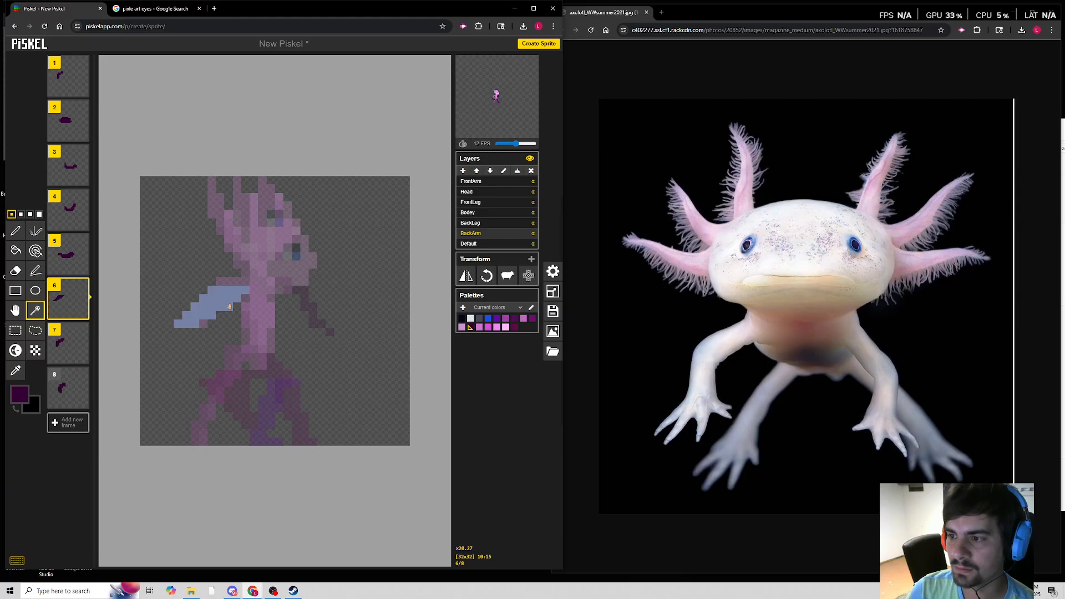
left_click(473, 184)
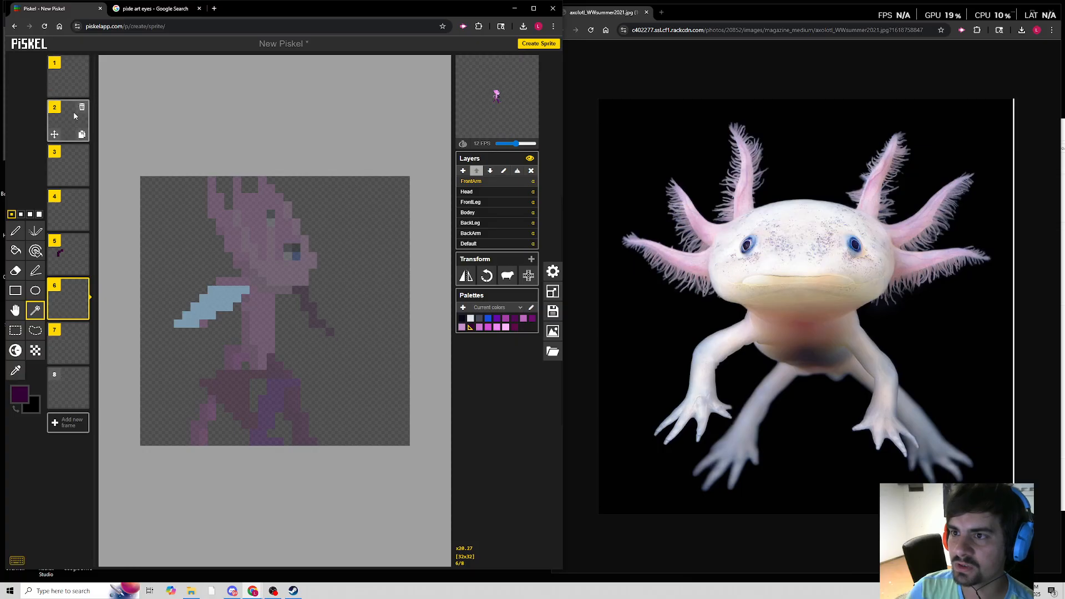
left_click(70, 131)
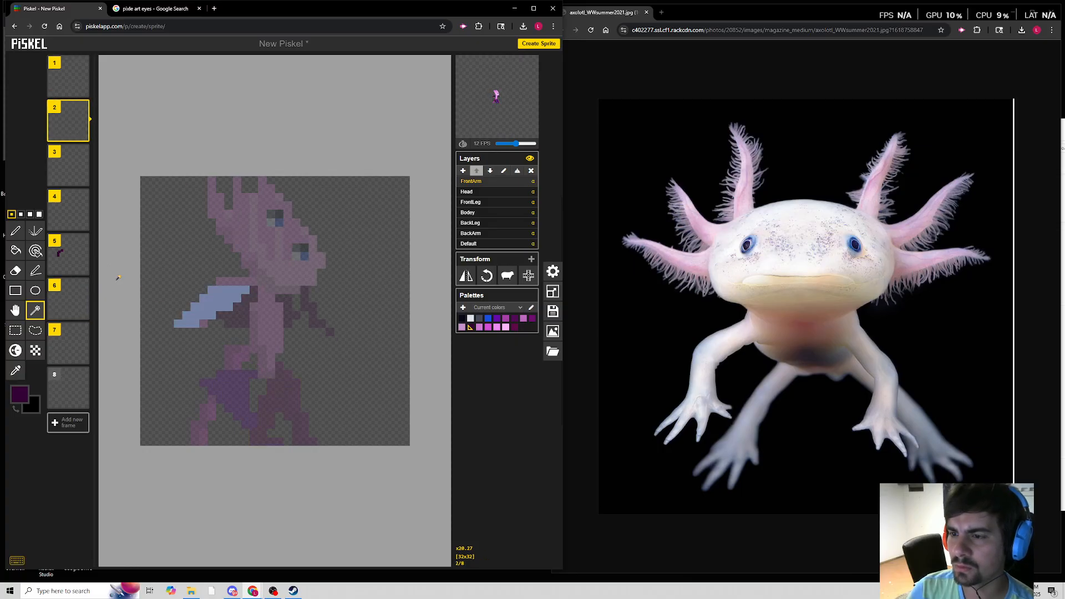
Copy frame 5's front arm with Shape selection and paste it into frame 1 of the FrontArm layer.
left_click(68, 257)
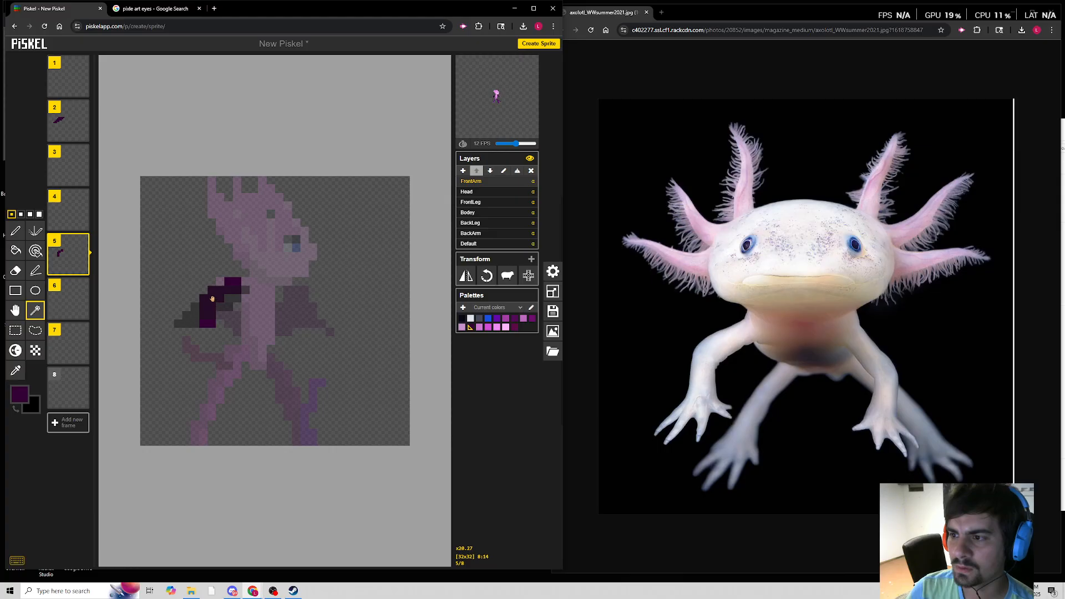
left_click(234, 285)
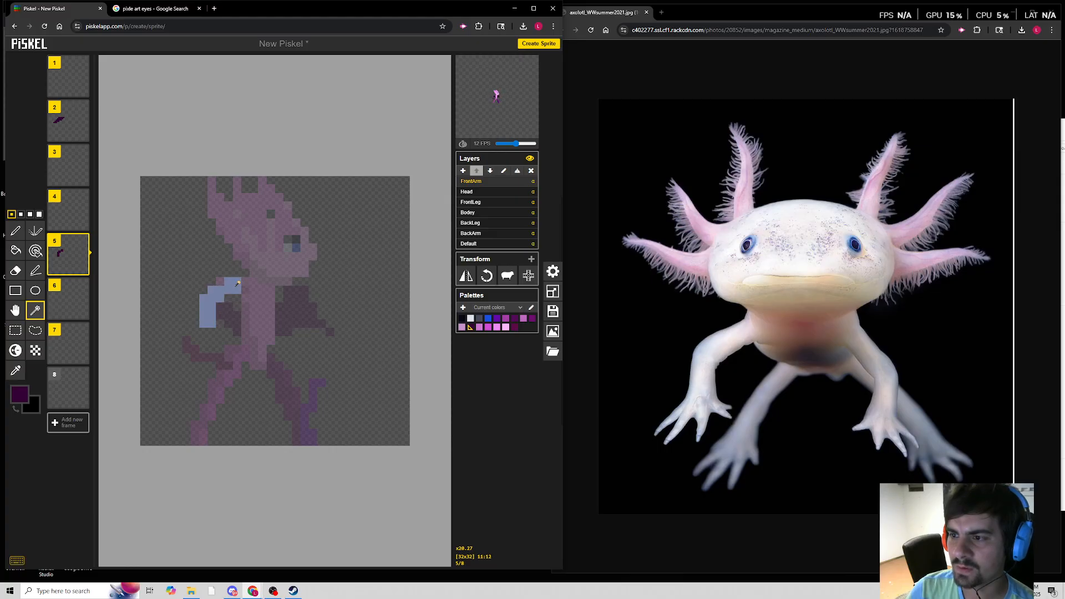
left_click(67, 76)
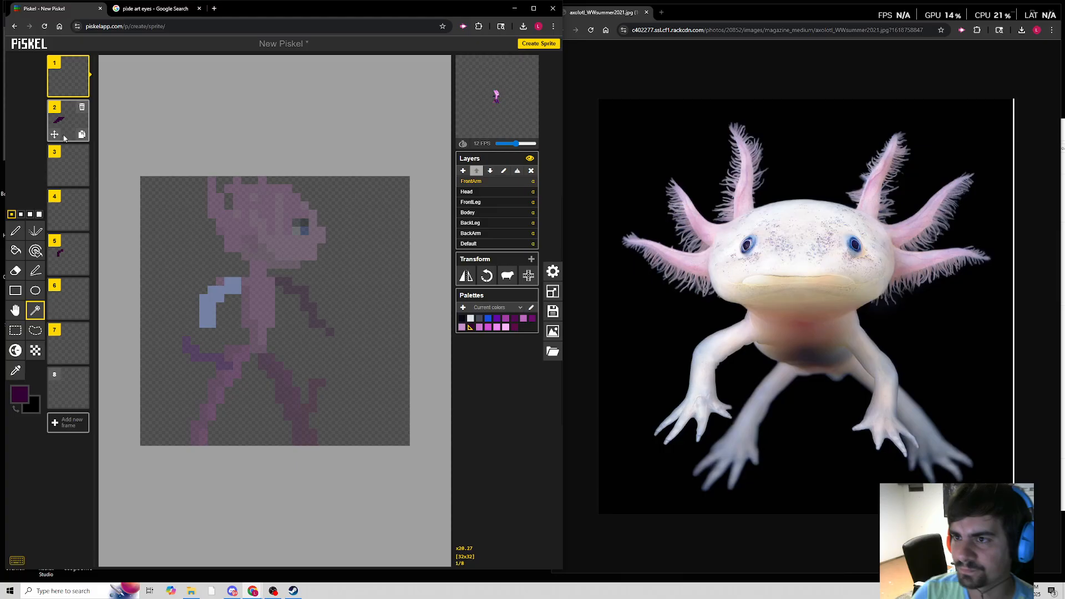
Copy frame 2's back arm with Shape selection and paste it into frame 6 of the FrontArm layer.
left_click(483, 235)
mouse_move(62, 81)
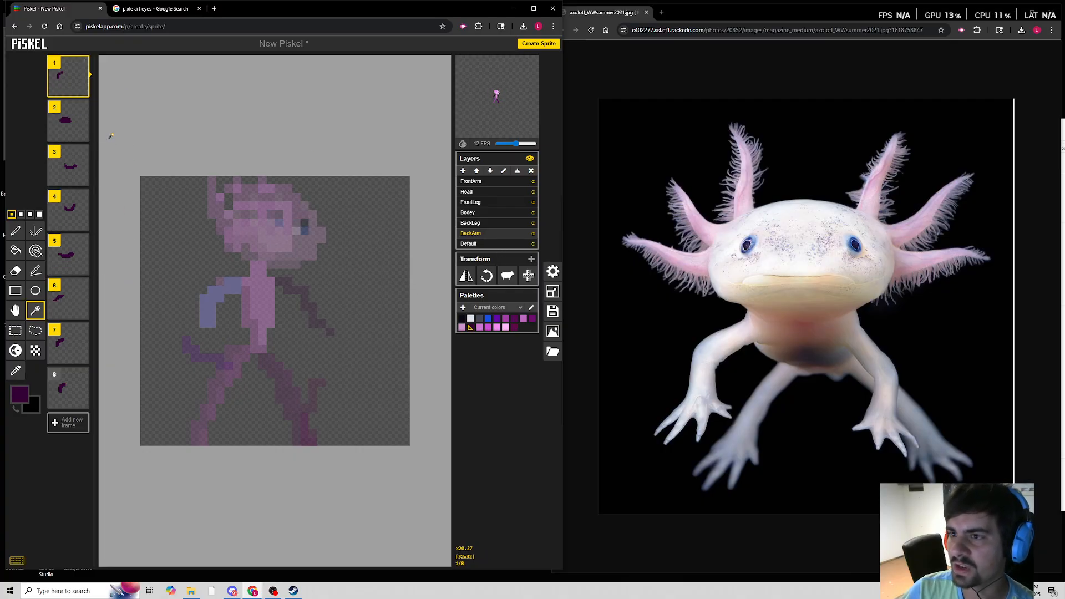
left_click(72, 122)
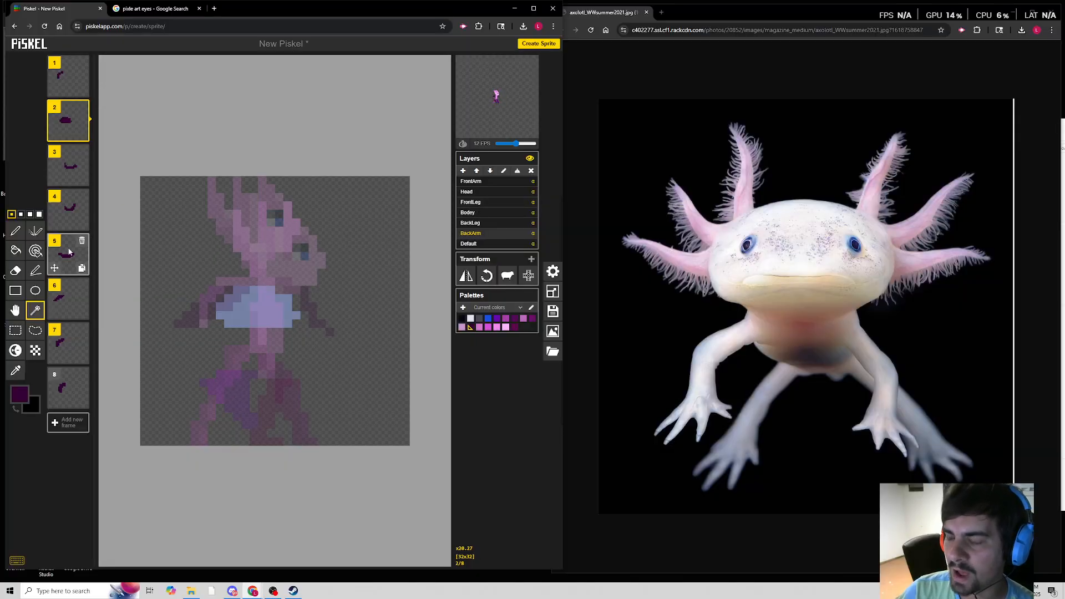
left_click(474, 182)
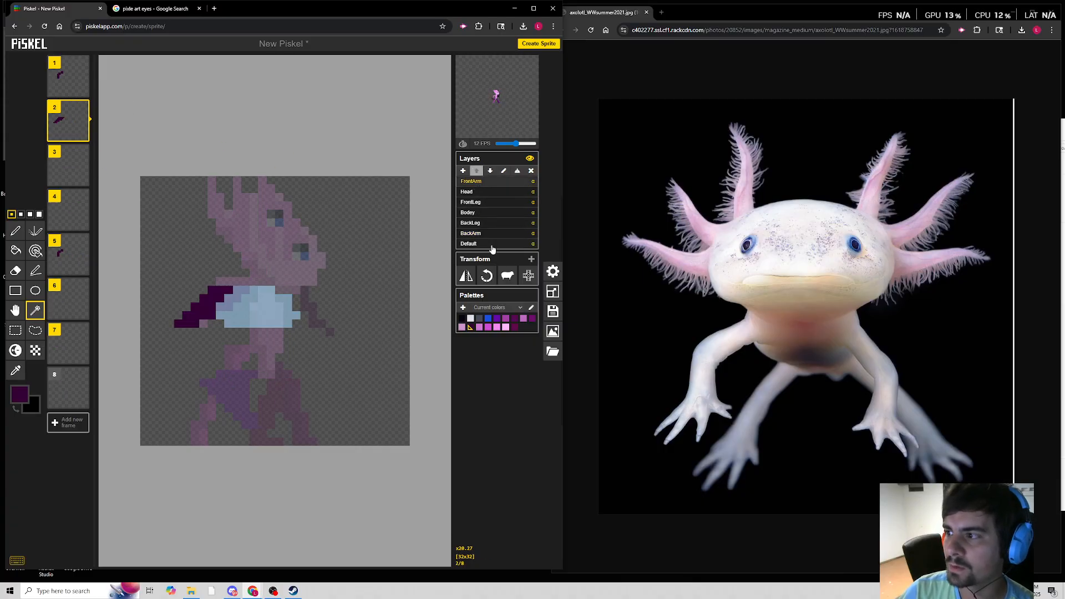
left_click(480, 235)
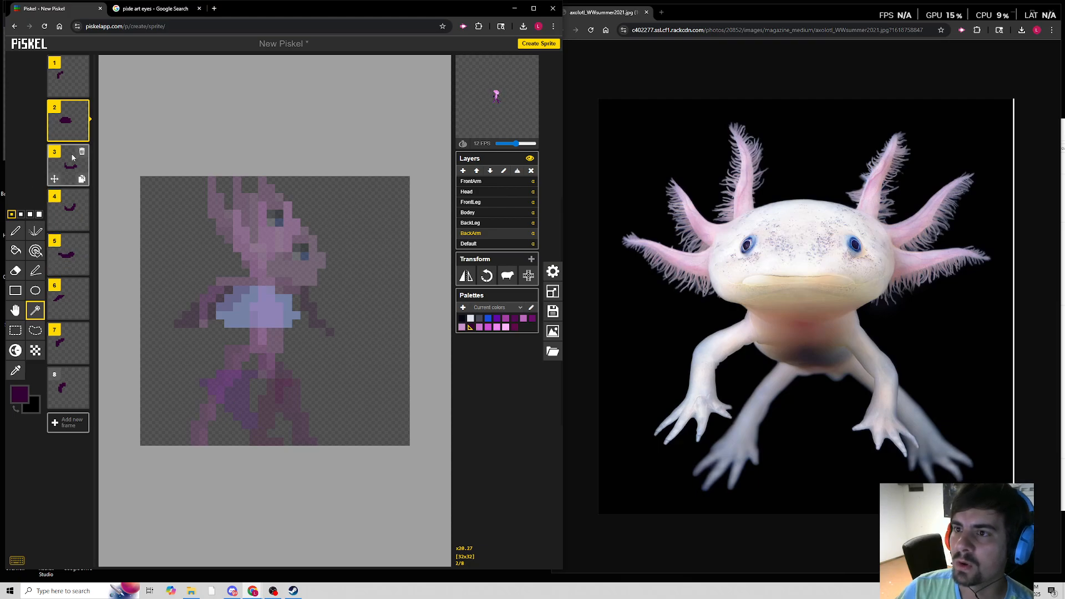
left_click(256, 308)
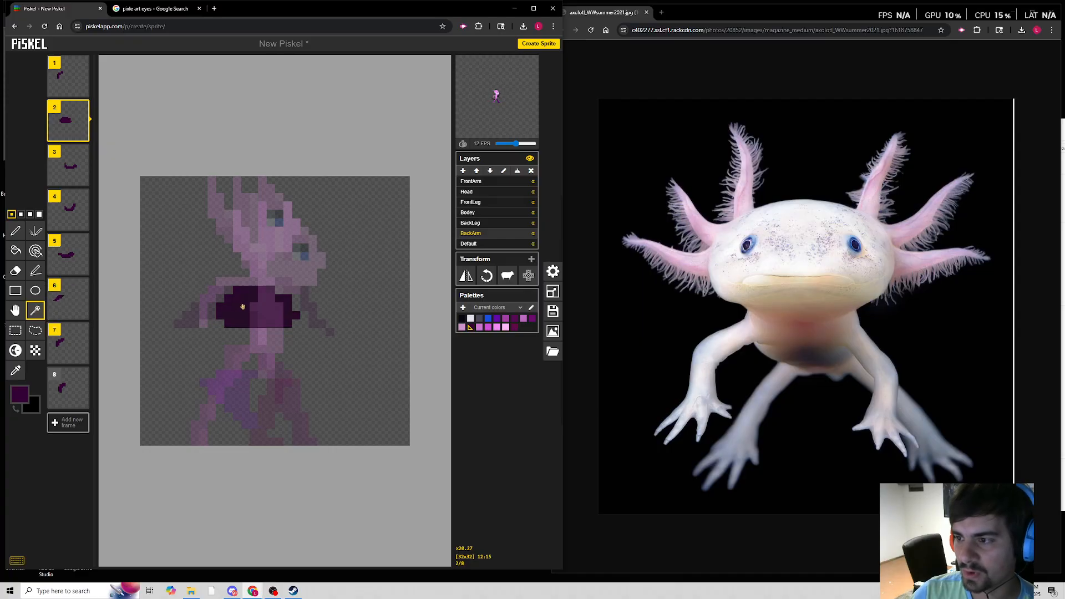
left_click(479, 182)
key("ctrl+v")
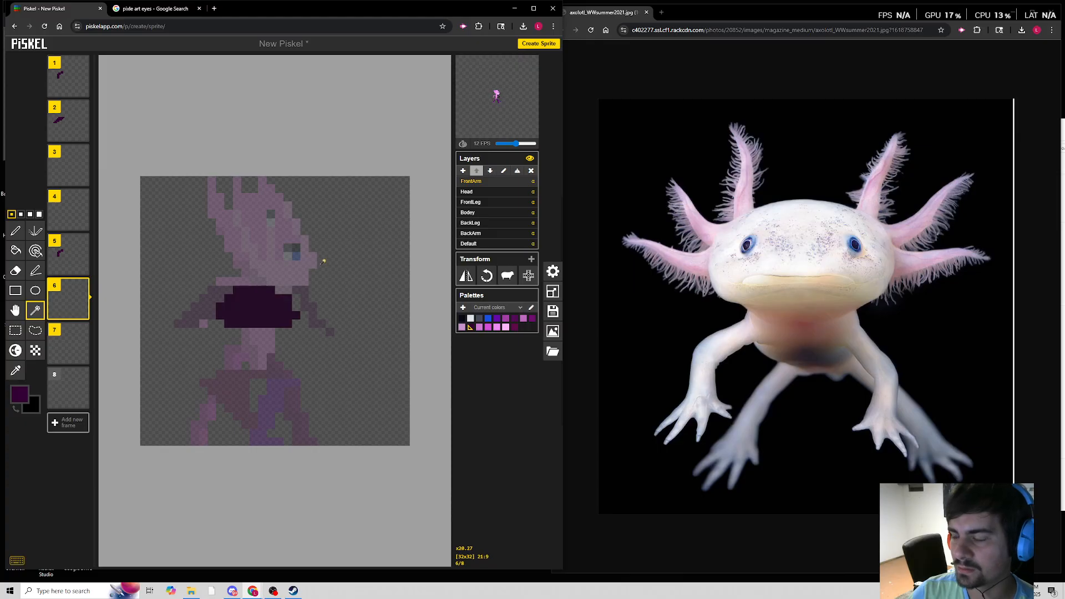
Copy frame 3's back arm with Shape selection and paste it into frame 7 of the FrontArm layer.
left_click(491, 234)
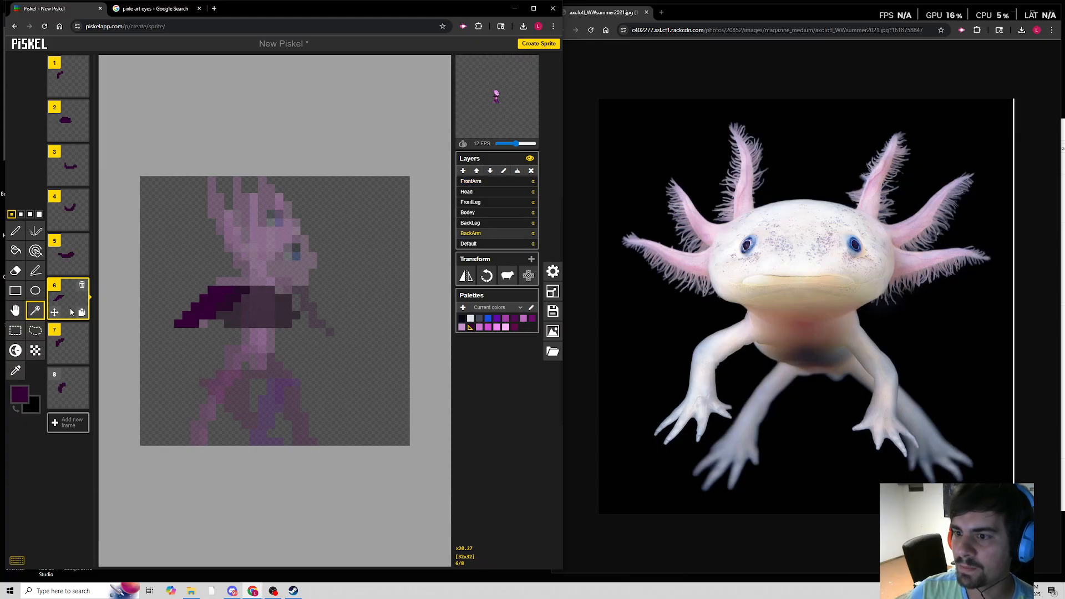
left_click(71, 175)
left_click(289, 324)
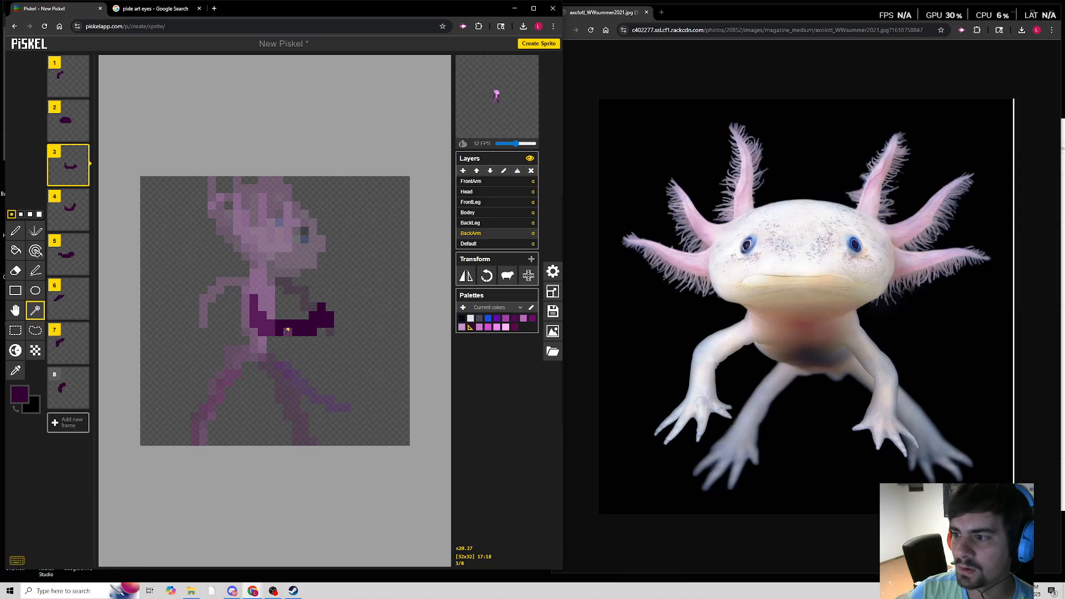
left_click(287, 326)
left_click(480, 182)
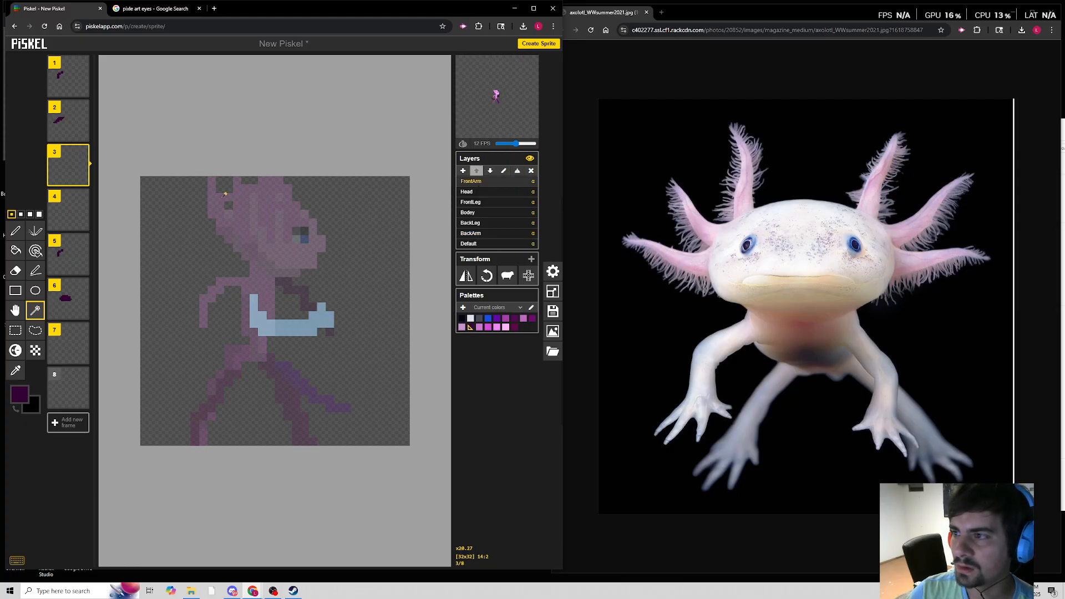
left_click(77, 343)
key("ctrl+v")
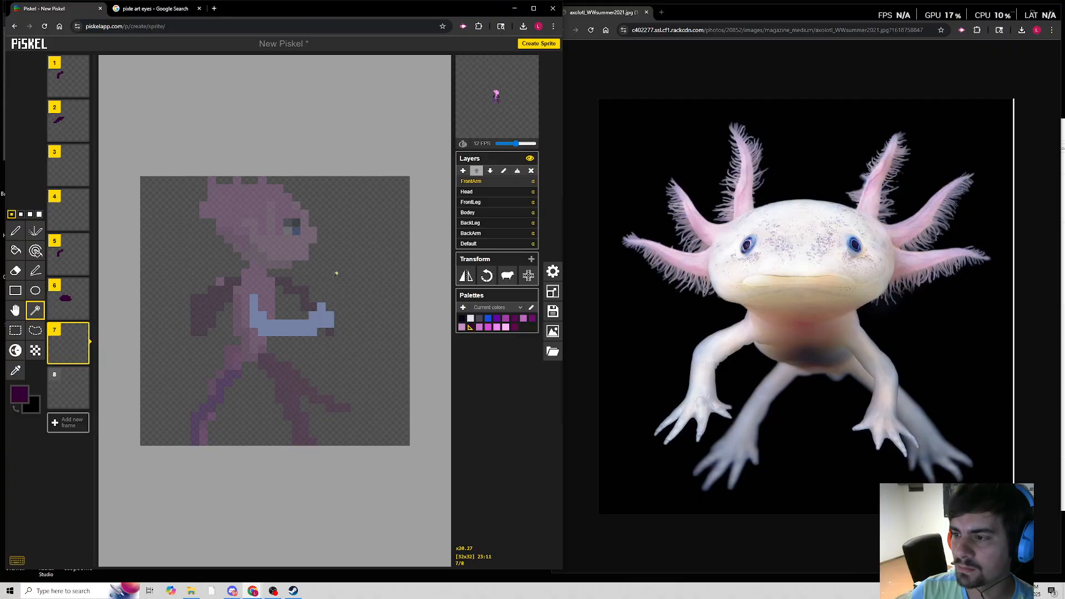
Copy frame 8's back arm with Shape selection and paste it into frame 4 of the FrontArm layer.
left_click(488, 235)
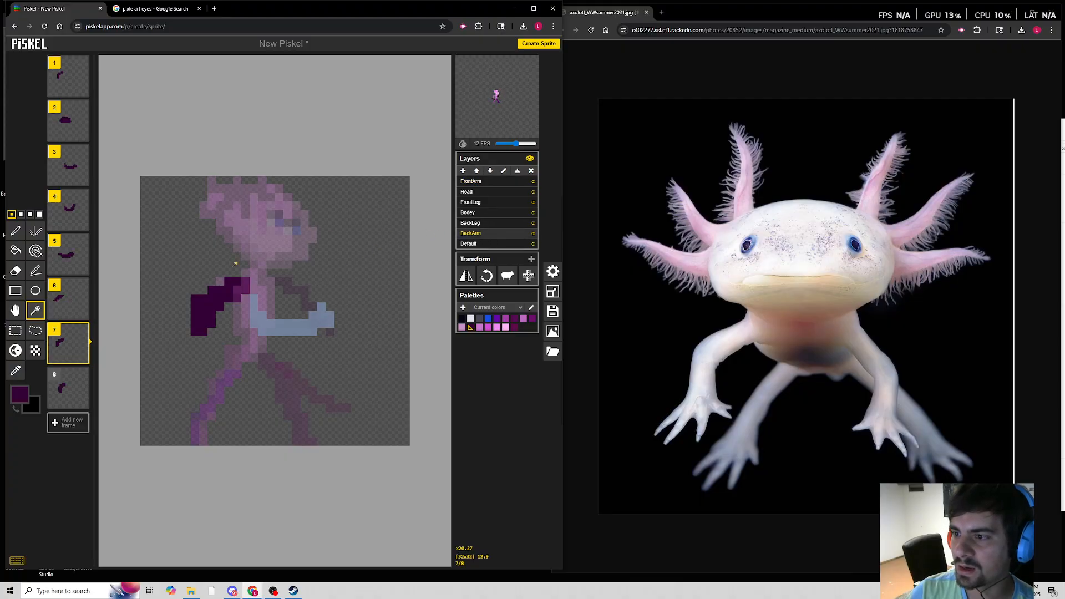
left_click(74, 382)
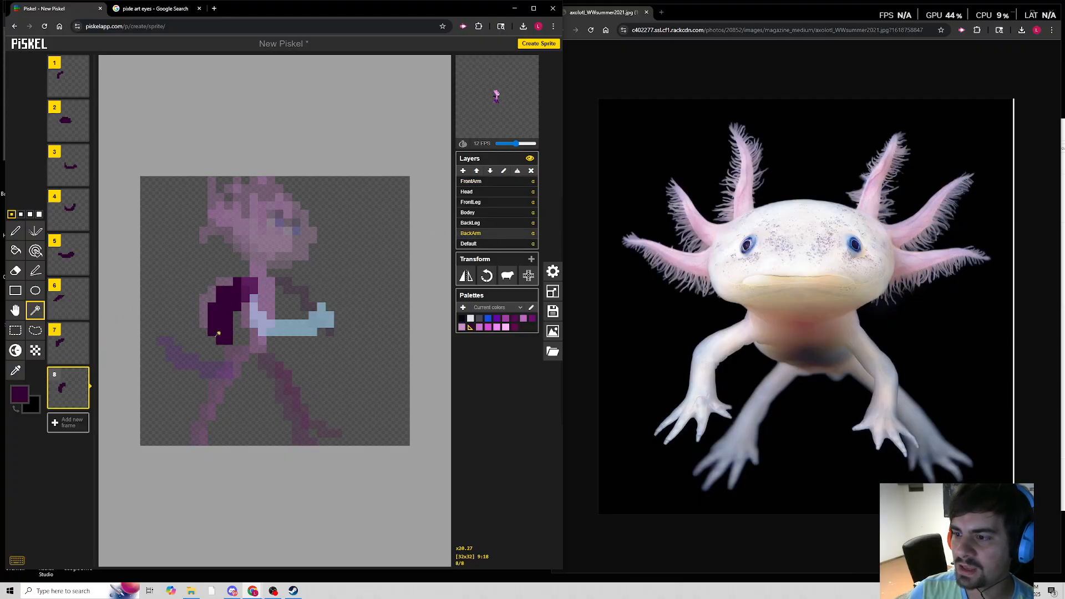
left_click(487, 182)
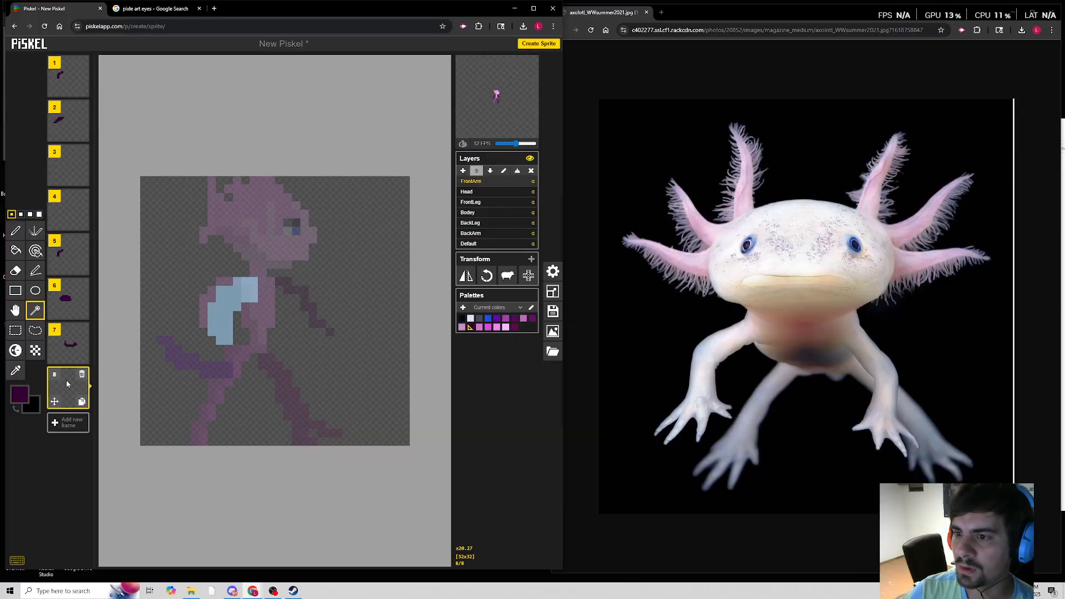
left_click(67, 170)
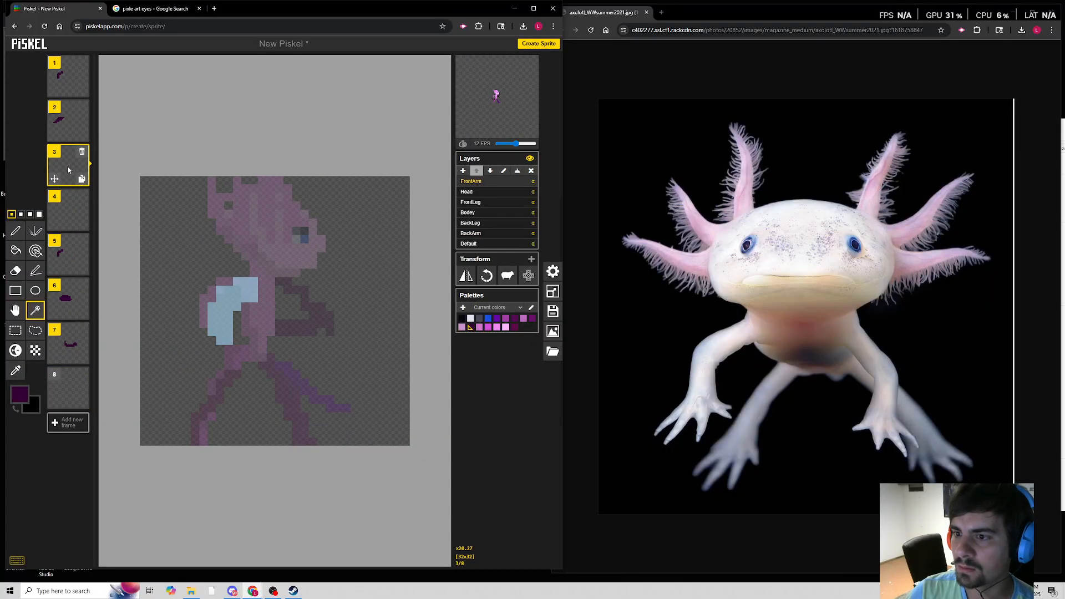
left_click(67, 195)
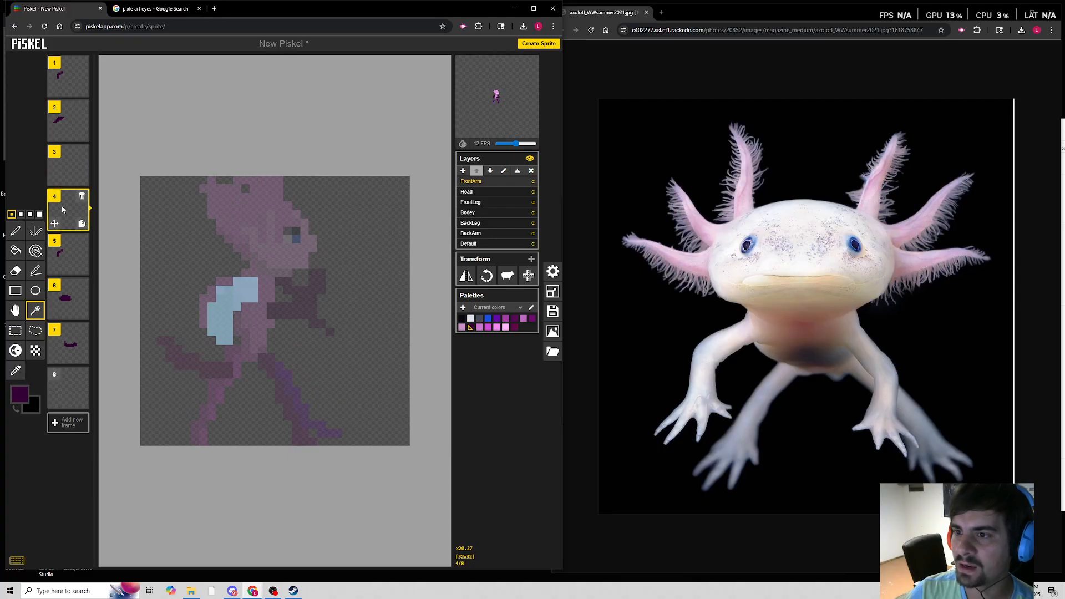
Copy frame 7's back arm with Shape selection and paste it into frame 3 of the FrontArm layer.
left_click(76, 165)
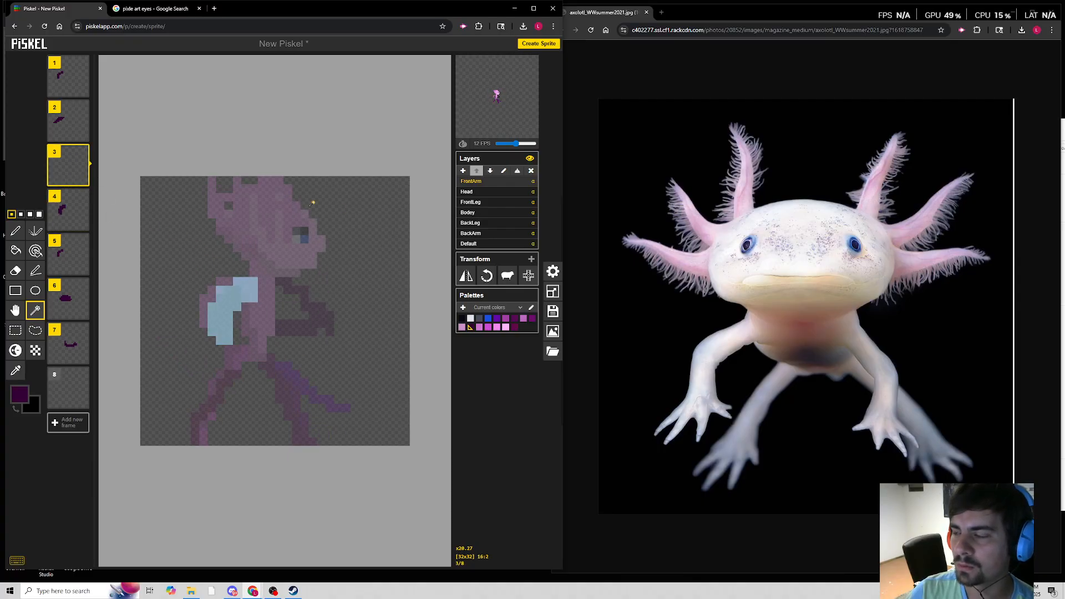
left_click(481, 233)
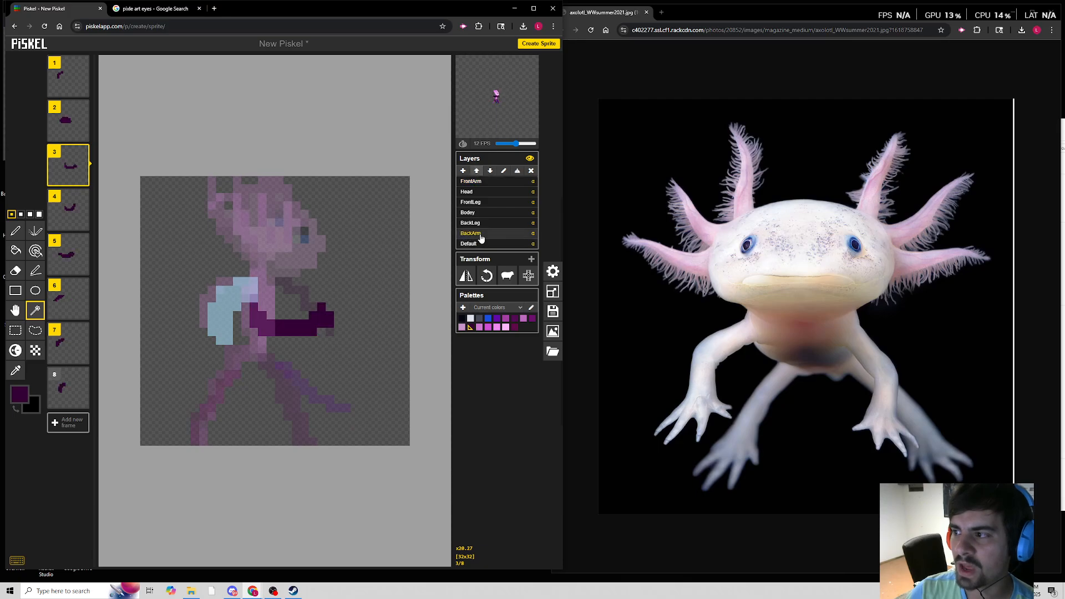
left_click(67, 345)
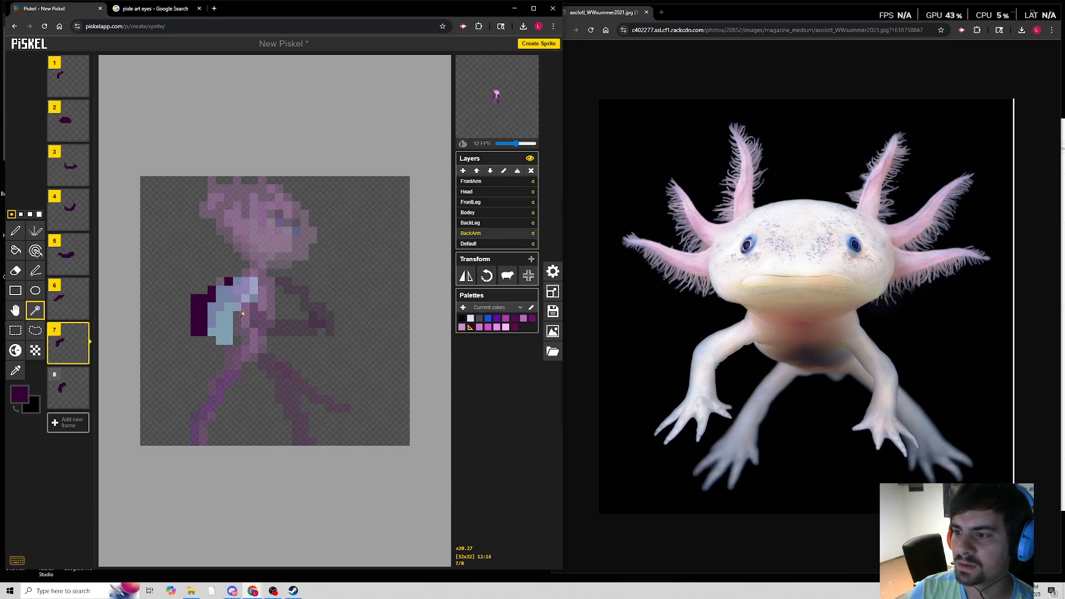
left_click(483, 181)
left_click(75, 167)
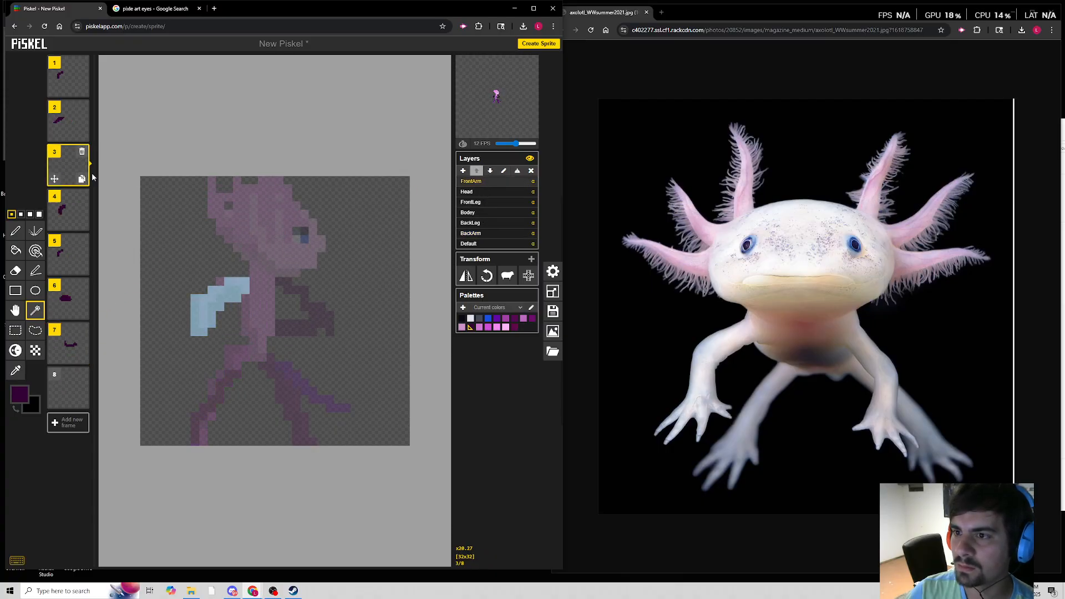
Copy frame 4's back arm with Shape selection and paste it into frame 8 of the FrontArm layer.
left_click(70, 217)
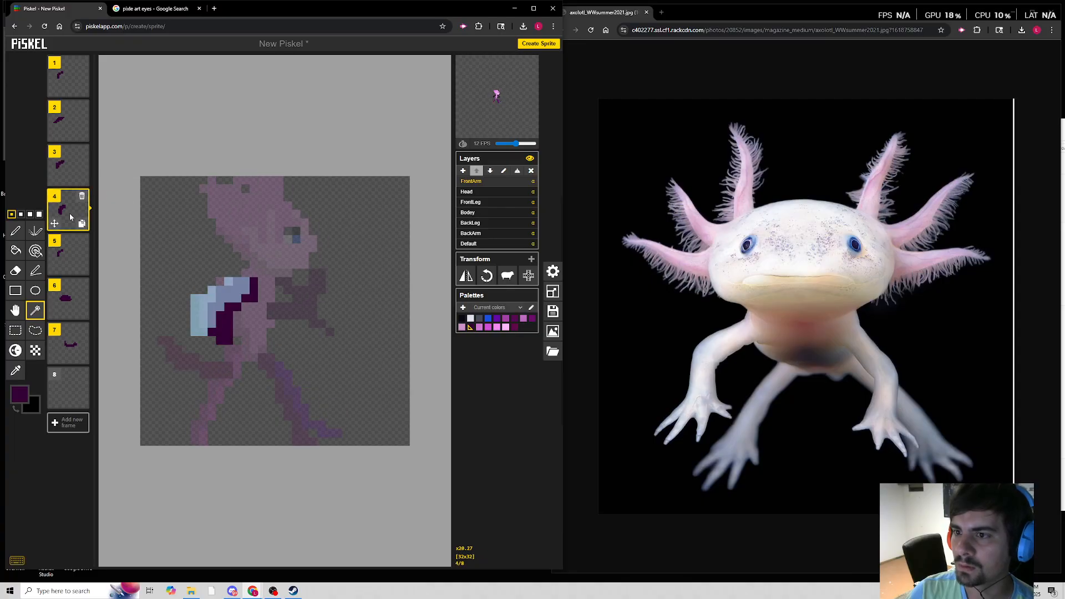
left_click(465, 233)
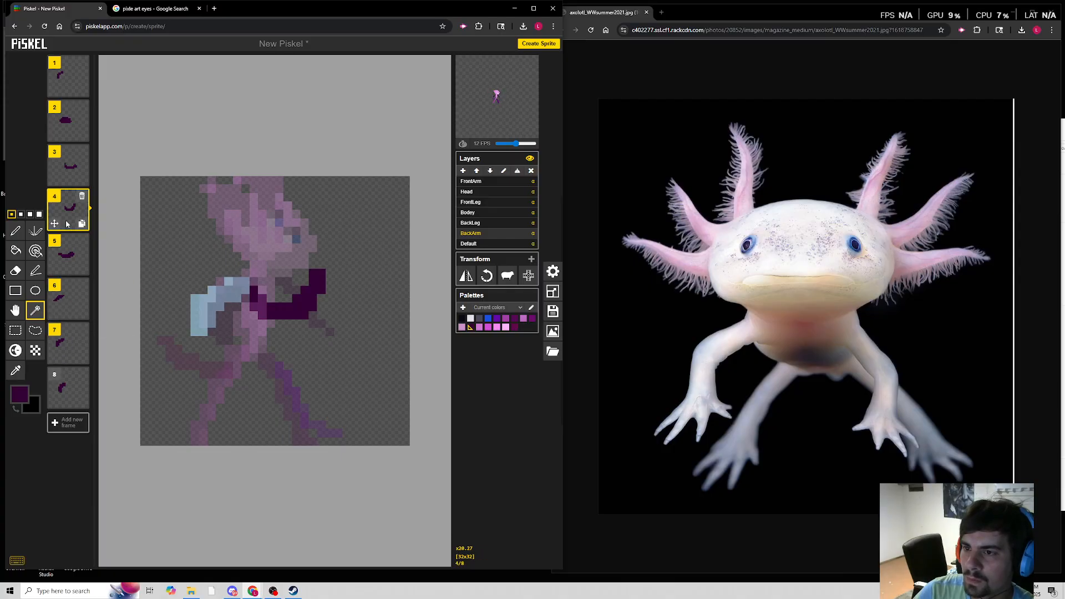
left_click(285, 311)
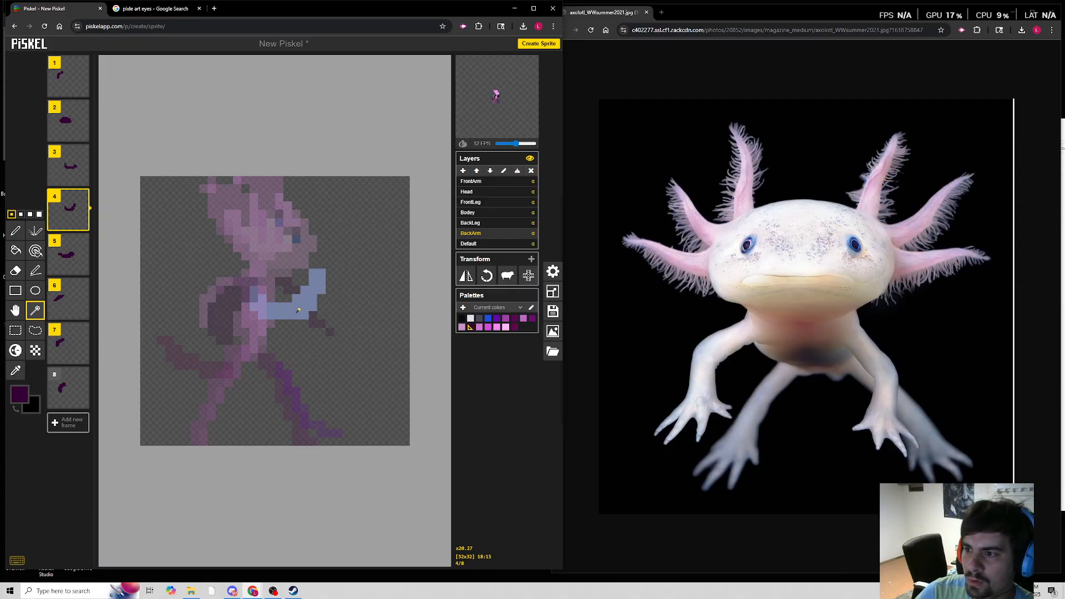
left_click(480, 182)
left_click(68, 390)
Copy frame 5's back arm with Shape selection and paste it into frame 1 of the FrontArm layer.
left_click(65, 342)
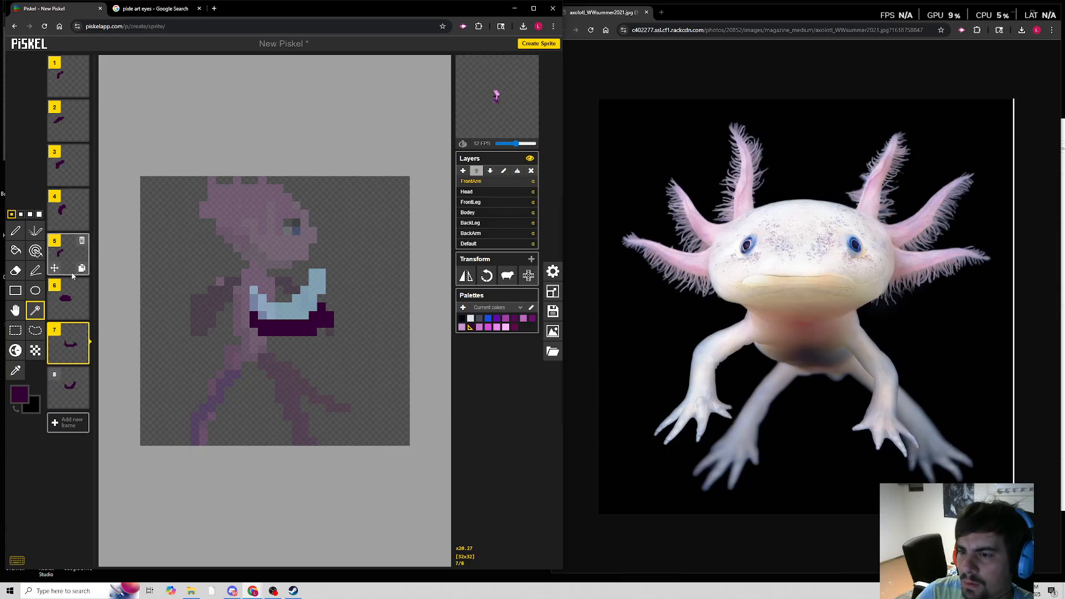
left_click(482, 245)
left_click(482, 233)
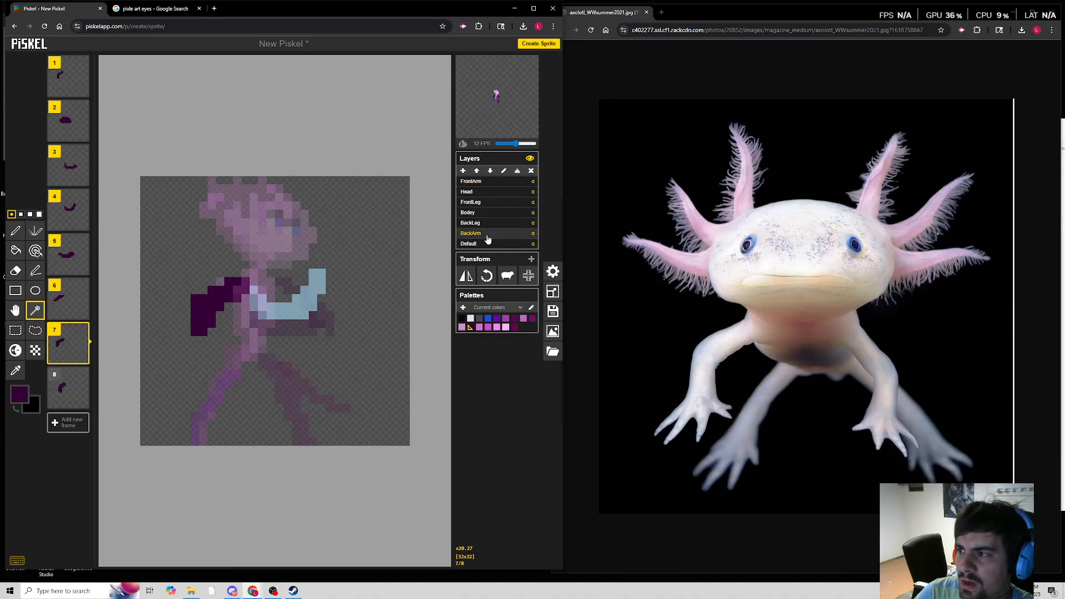
left_click(58, 256)
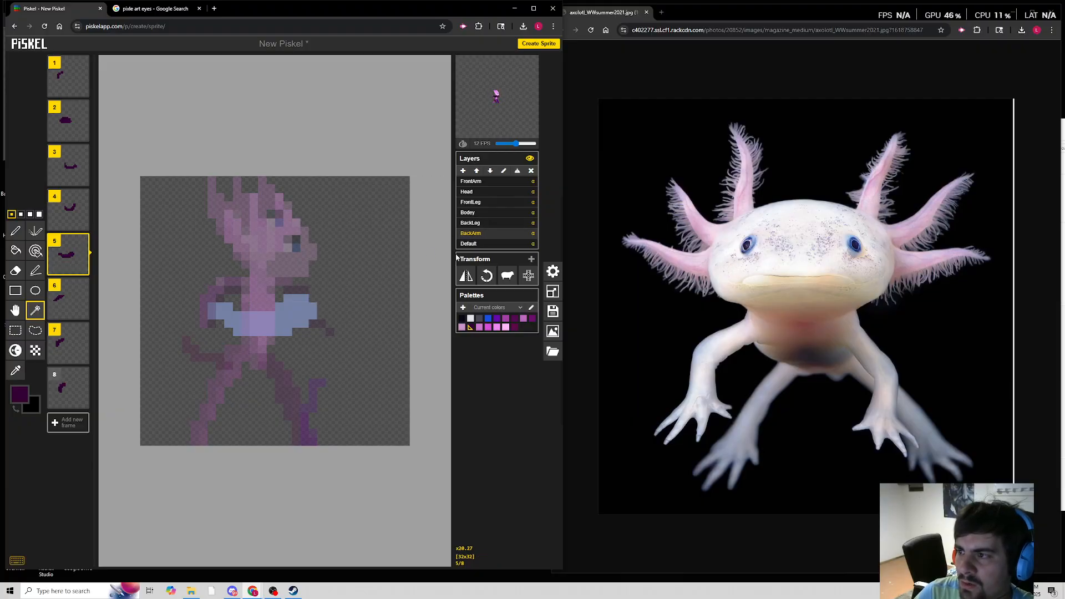
left_click(480, 181)
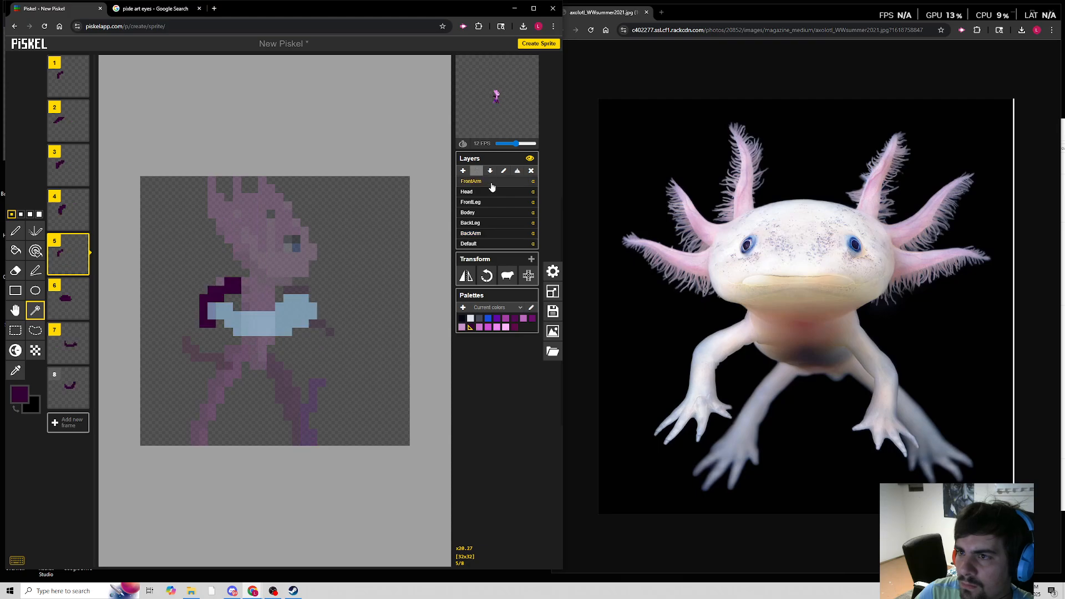
left_click(68, 85)
key("ctrl+v")
Erase the remaining pixels of the wrongly pasted arm from frame 1 of the FrontArm layer.
left_click(229, 289)
left_click(15, 271)
mouse_move(209, 291)
left_mouse_down()
mouse_move(205, 317)
mouse_move(218, 324)
left_mouse_up()
left_click(487, 235)
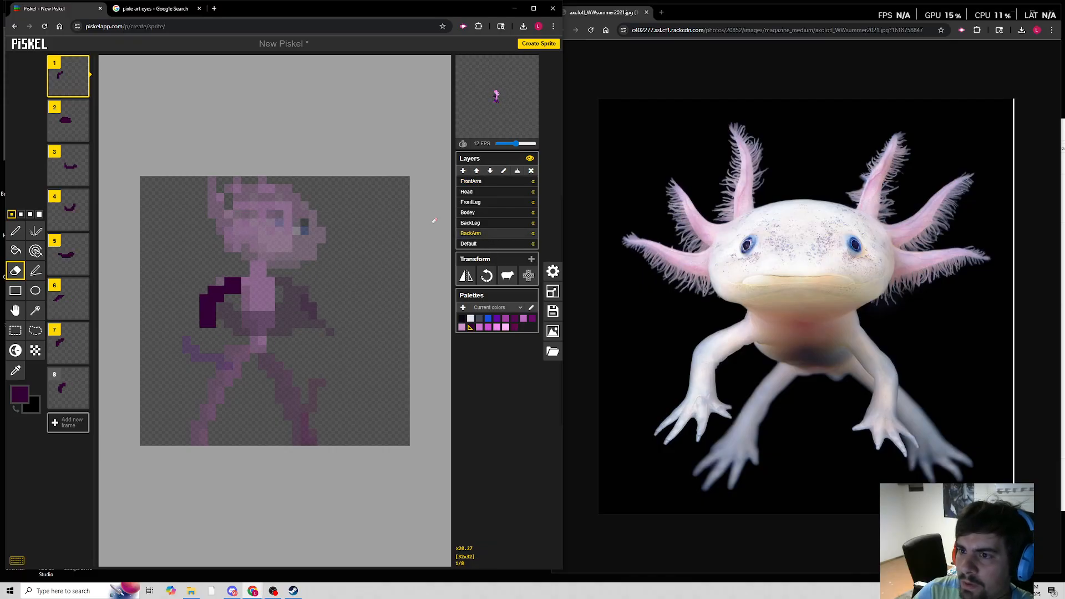
Select frame 6's back arm with Shape selection and compare it with the arms in frames 2 and 3 of the FrontArm layer.
left_click(71, 300)
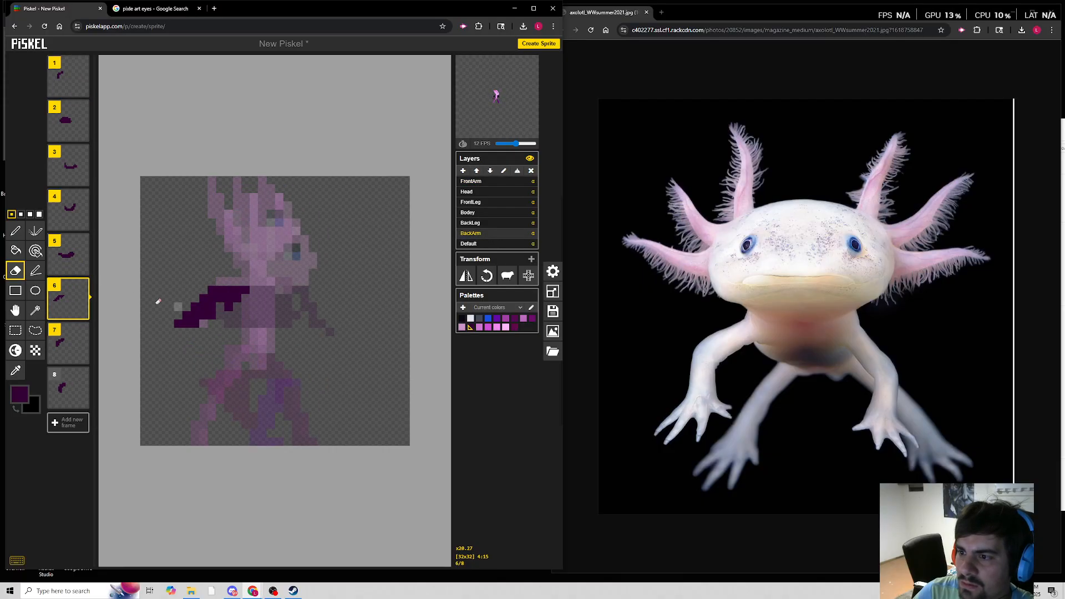
left_click(39, 314)
left_click(212, 305)
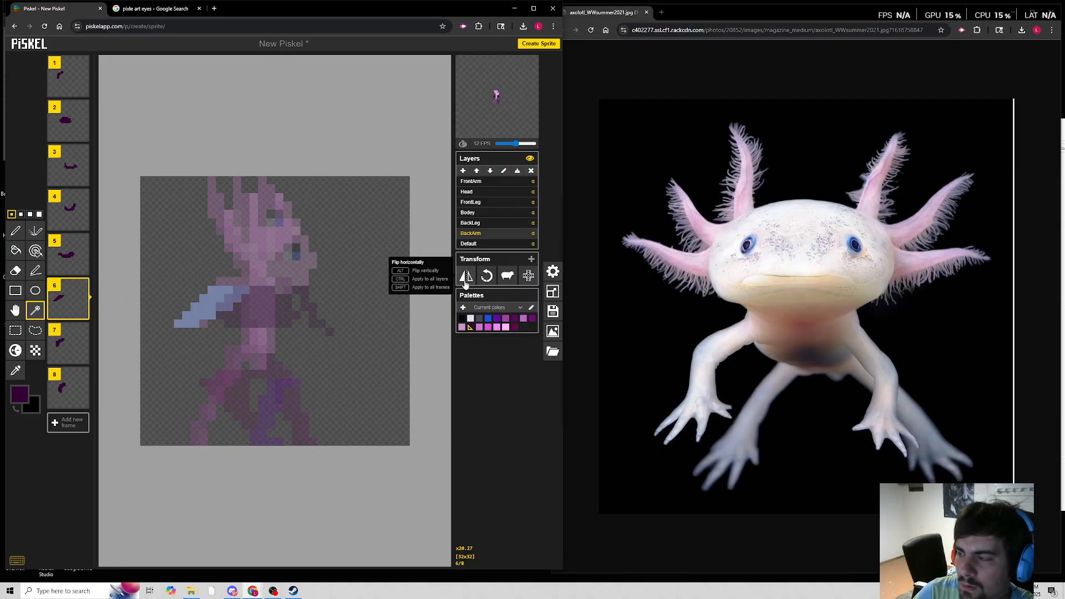
left_click(482, 201)
left_click(482, 182)
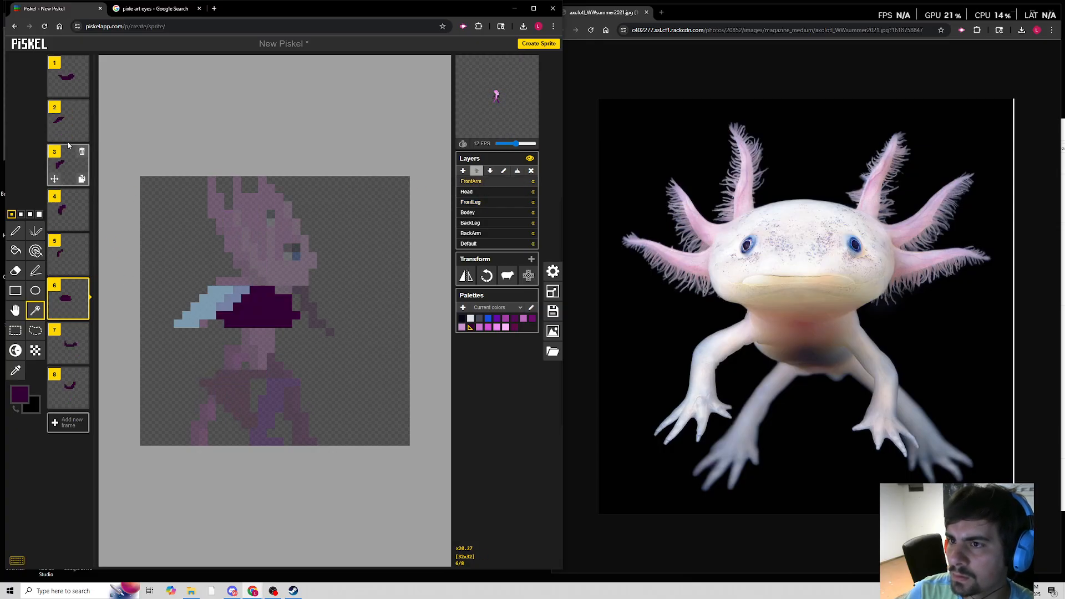
left_click(70, 123)
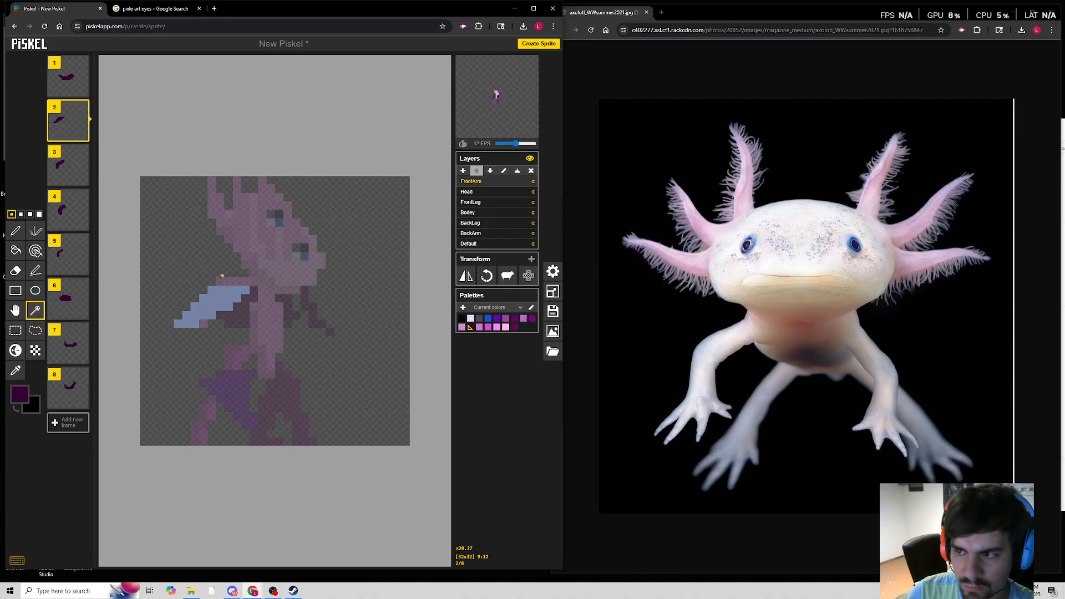
left_click(67, 169)
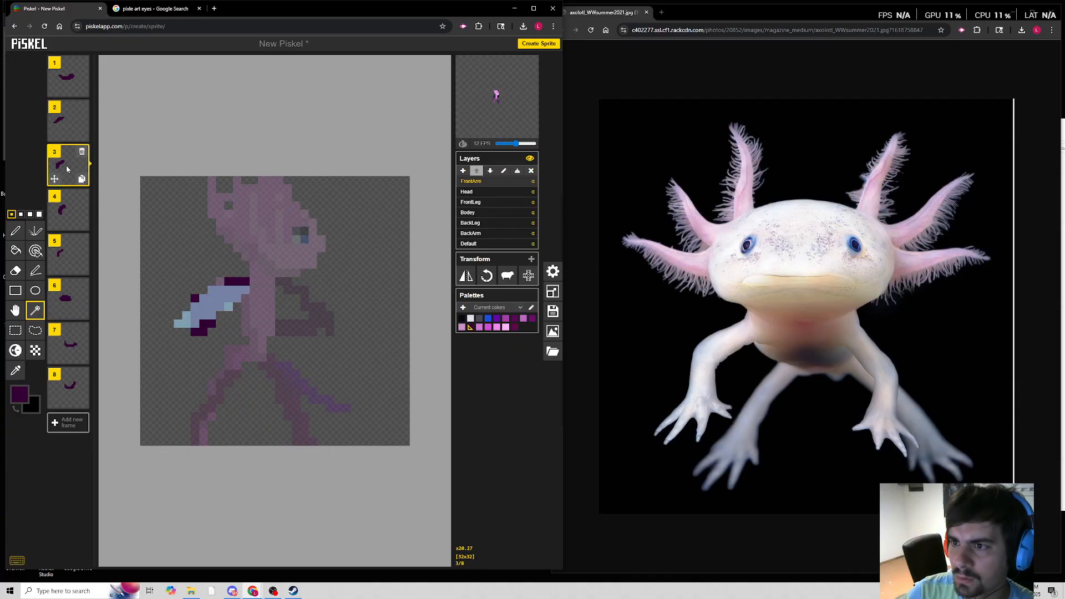
Compare frame 3's arm on the BackArm and FrontArm layers and check the running animation in the pop-out preview.
left_click(481, 234)
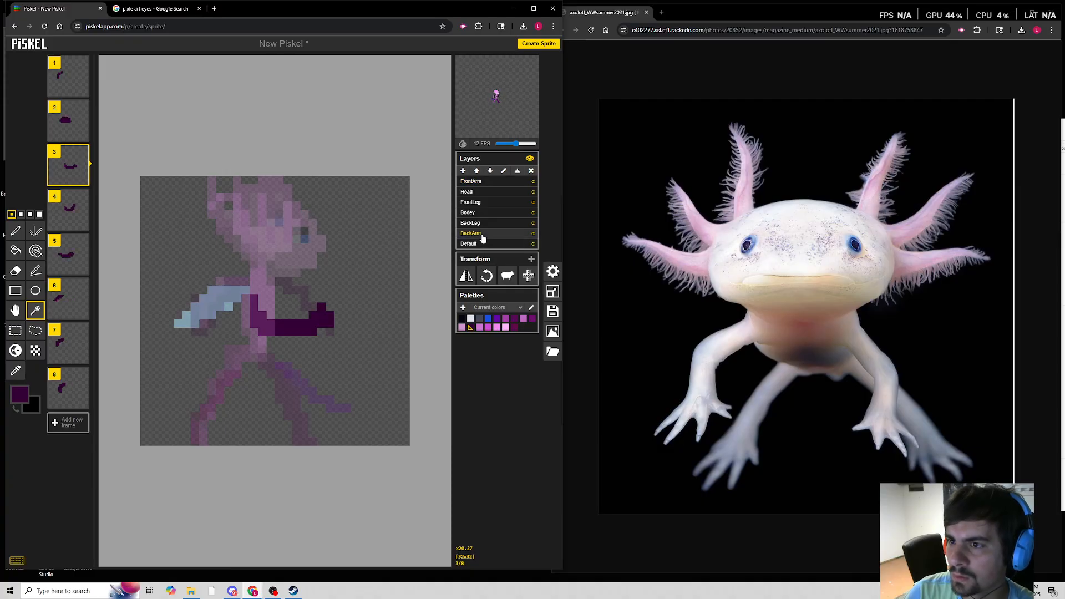
left_click(484, 183)
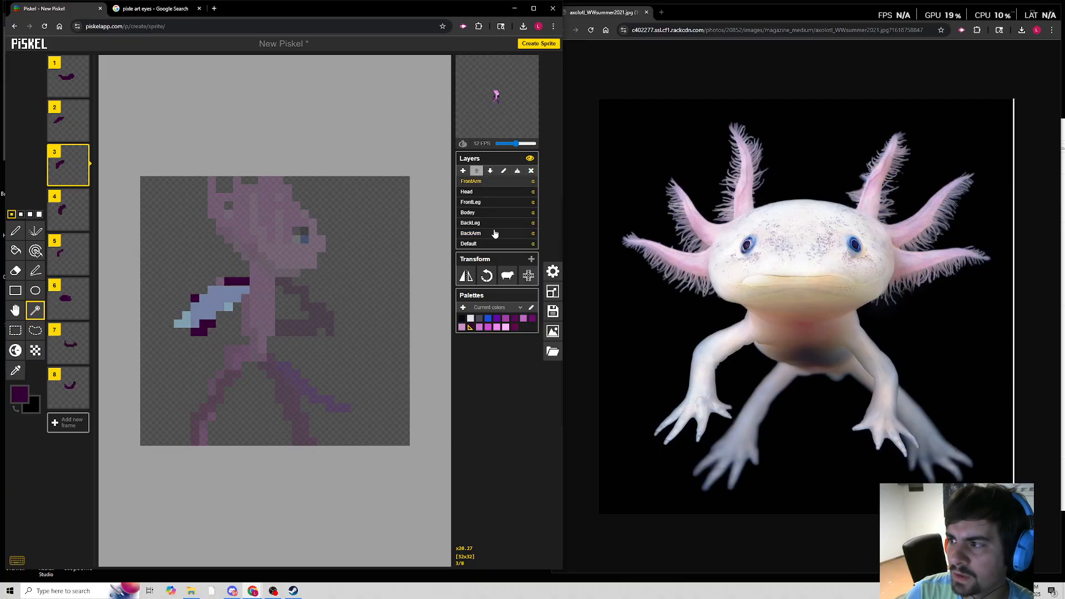
left_click(530, 63)
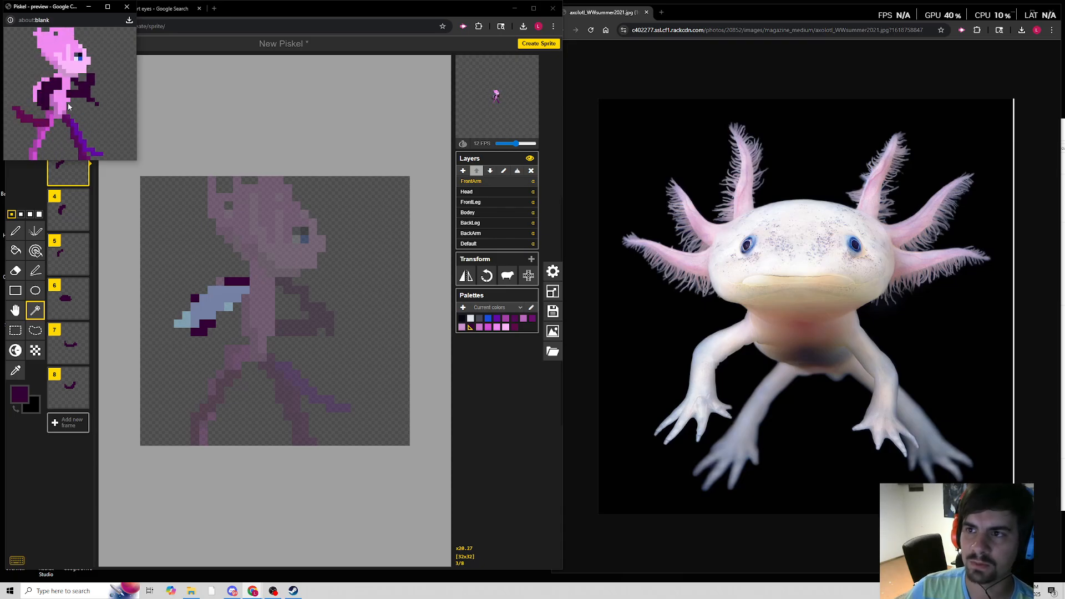
left_click(127, 7)
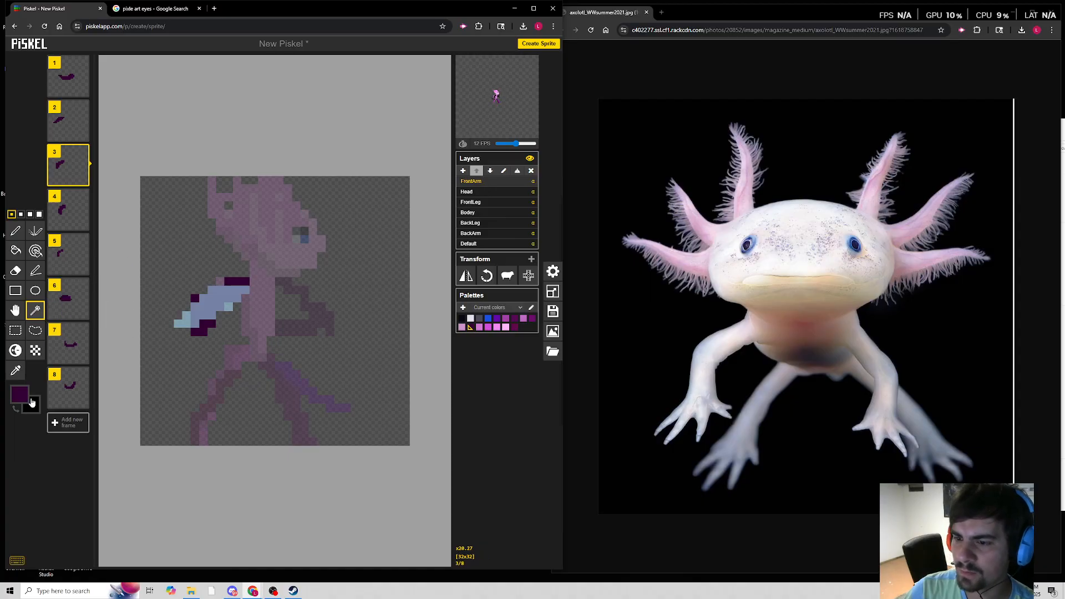
Sample the light pink from the Default layer's frame 3 as the Paint bucket colour.
left_click(486, 245)
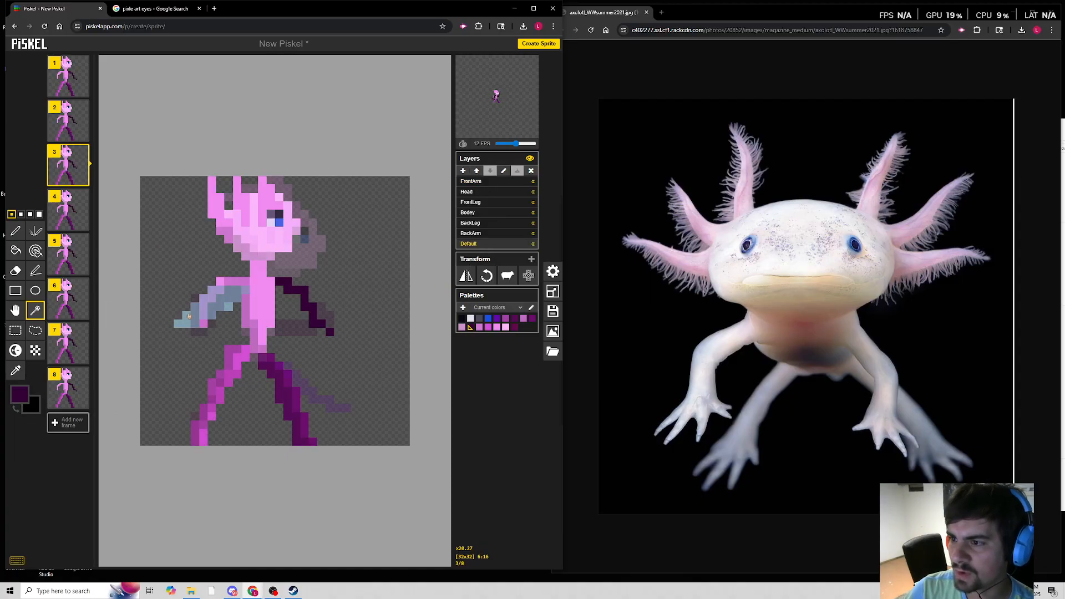
left_click(15, 370)
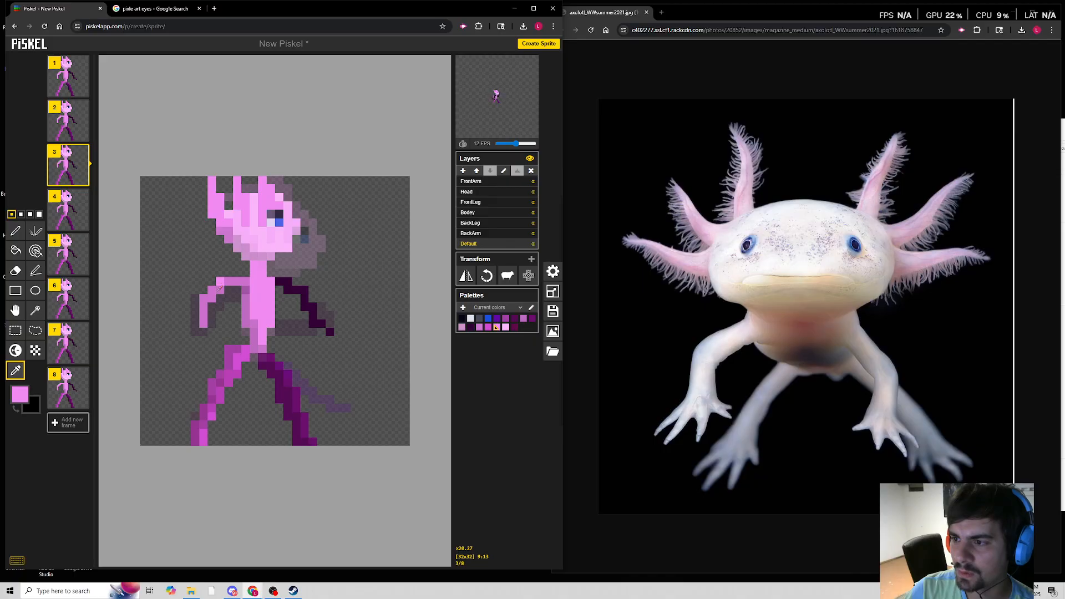
left_click(16, 231)
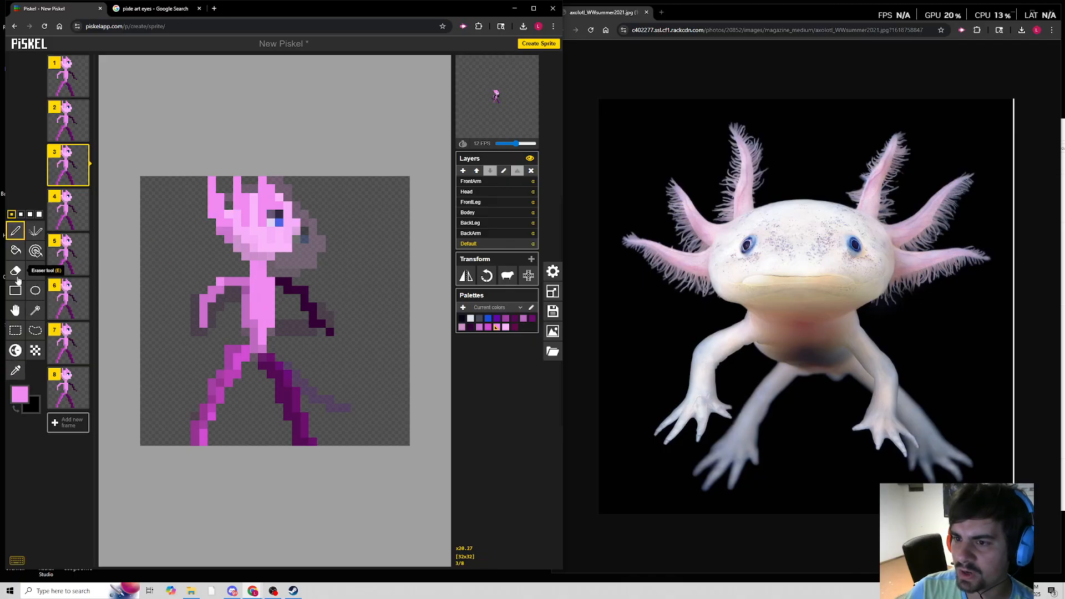
left_click(16, 250)
Fill the front arm with the sampled light pink in frames 1, 2 and 3 of the FrontArm layer.
left_click(485, 203)
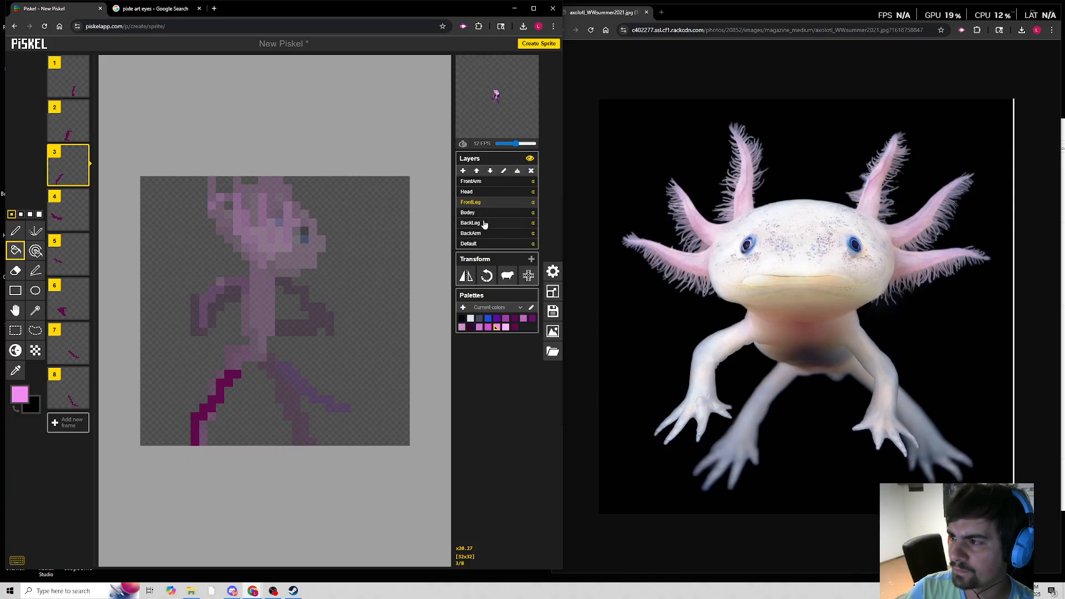
left_click(471, 181)
left_click(71, 81)
left_click(266, 313)
left_click(68, 120)
left_click(220, 305)
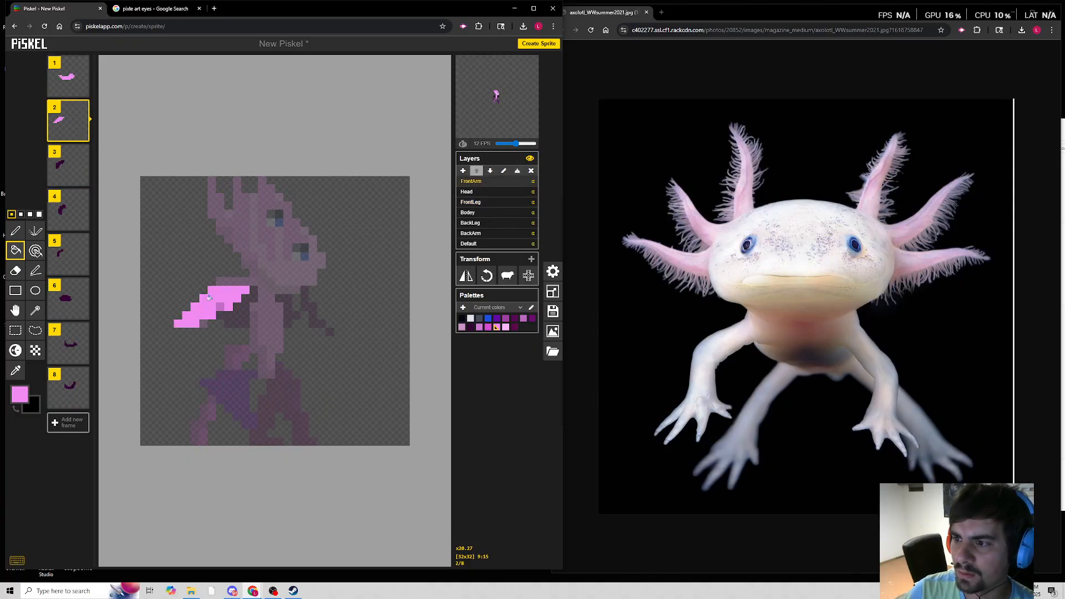
left_click(61, 171)
left_click(222, 305)
Undo the accidental deletion of frame 4 and fill the front arm light pink in frames 4 through 8.
left_click(82, 197)
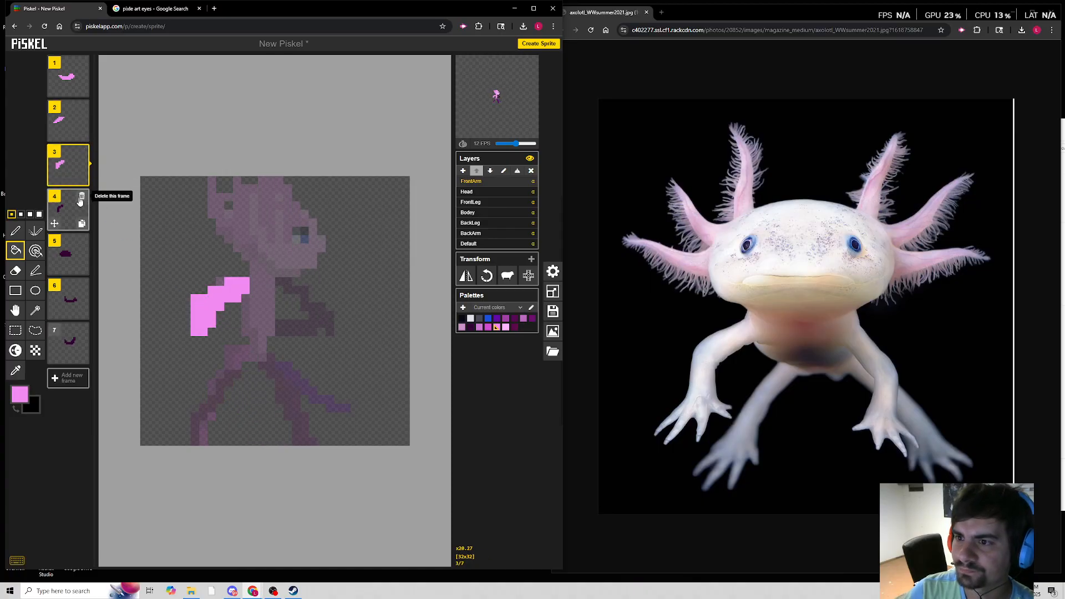
key("ctrl+z")
left_click(76, 211)
left_click(230, 301)
left_click(68, 254)
left_click(214, 302)
left_click(68, 299)
left_click(214, 308)
left_click(68, 343)
left_click(277, 325)
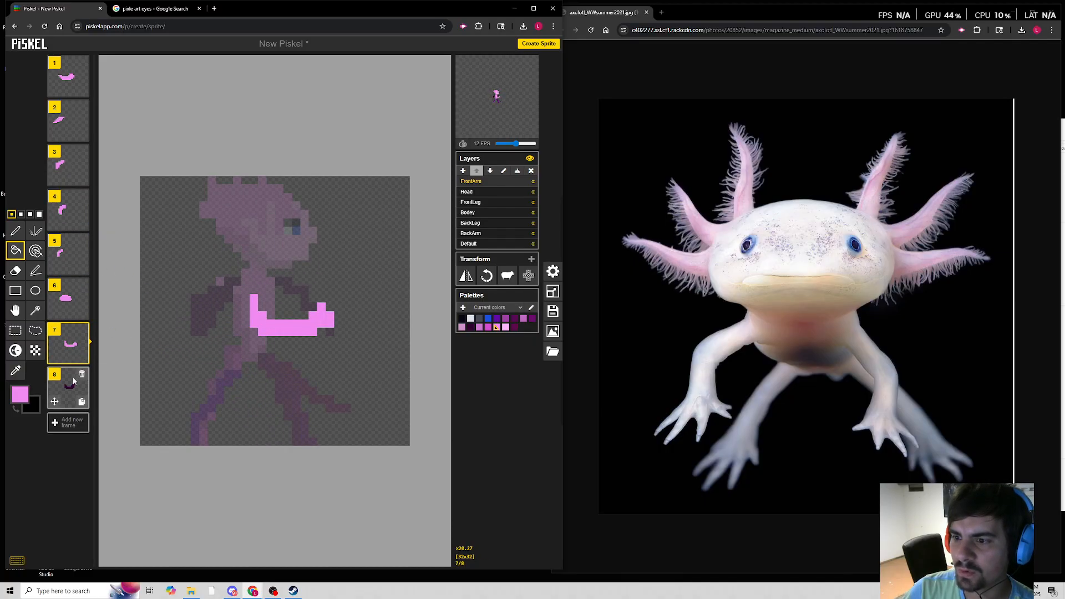
left_click(73, 381)
left_click(273, 312)
Play the animation in the pop-out preview, enlarging the window to examine the pink front arm and shrinking it again.
left_click(528, 65)
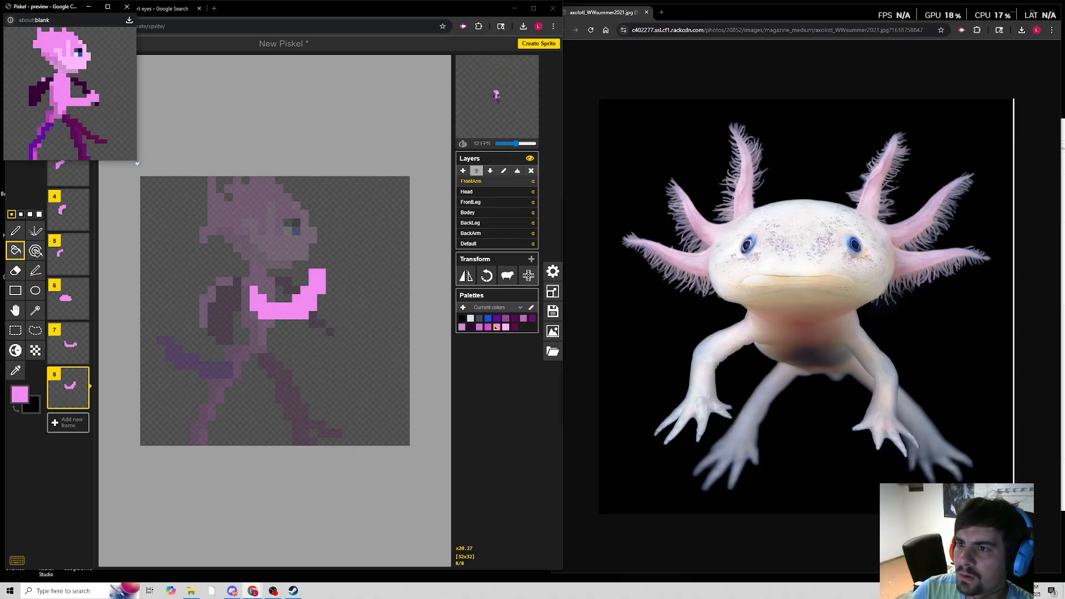
left_click_drag(137, 163, 358, 294)
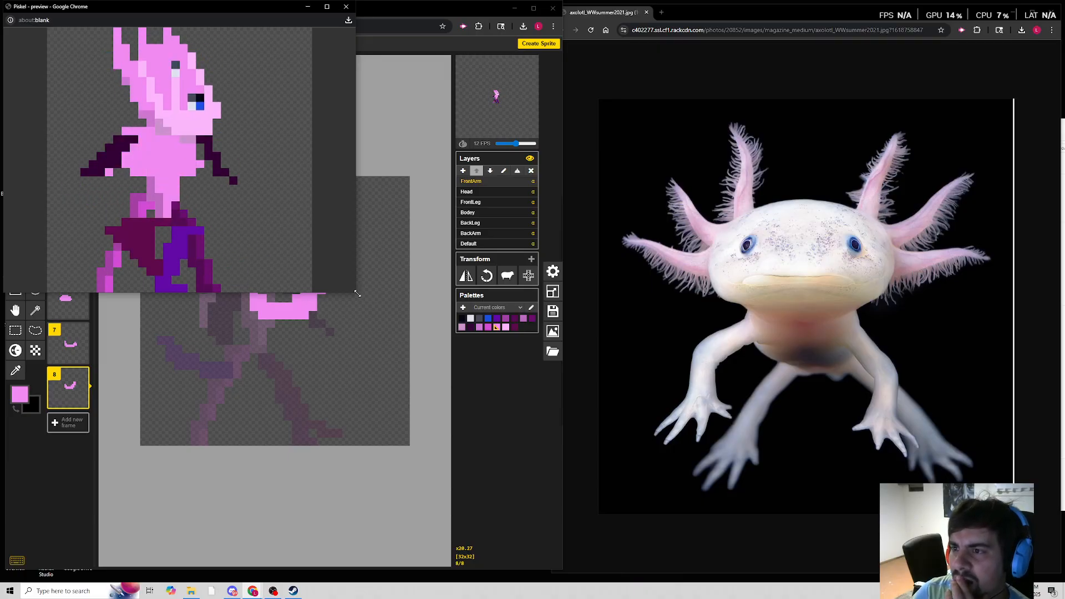
left_click_drag(358, 294, 172, 159)
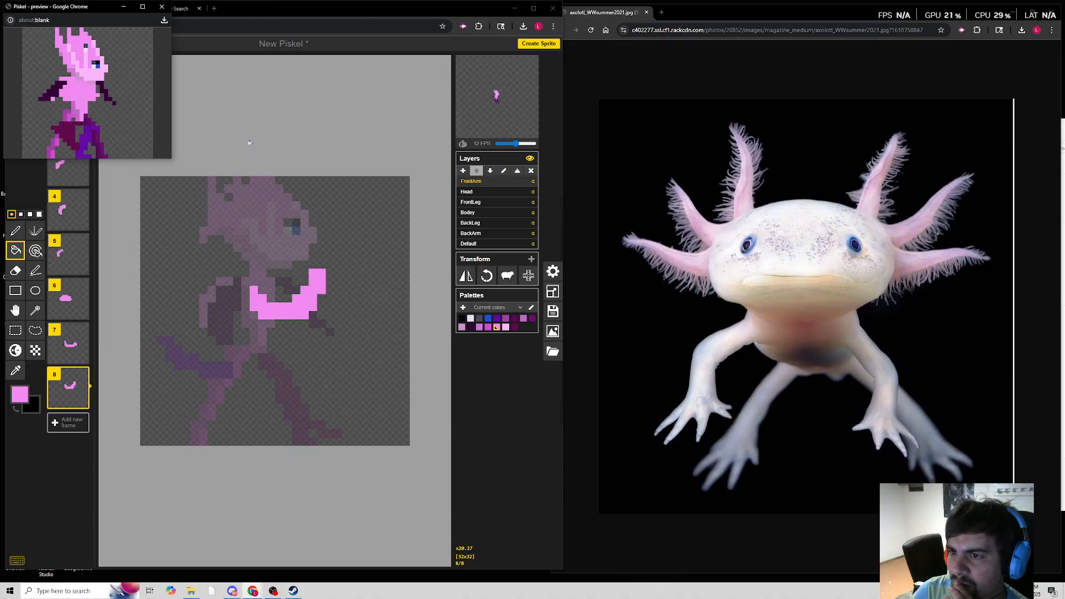
Set the primary colour to the muted mauve #c09ec0 and fill frame 8's front arm with it.
left_click(20, 394)
left_click_drag(69, 415, 65, 418)
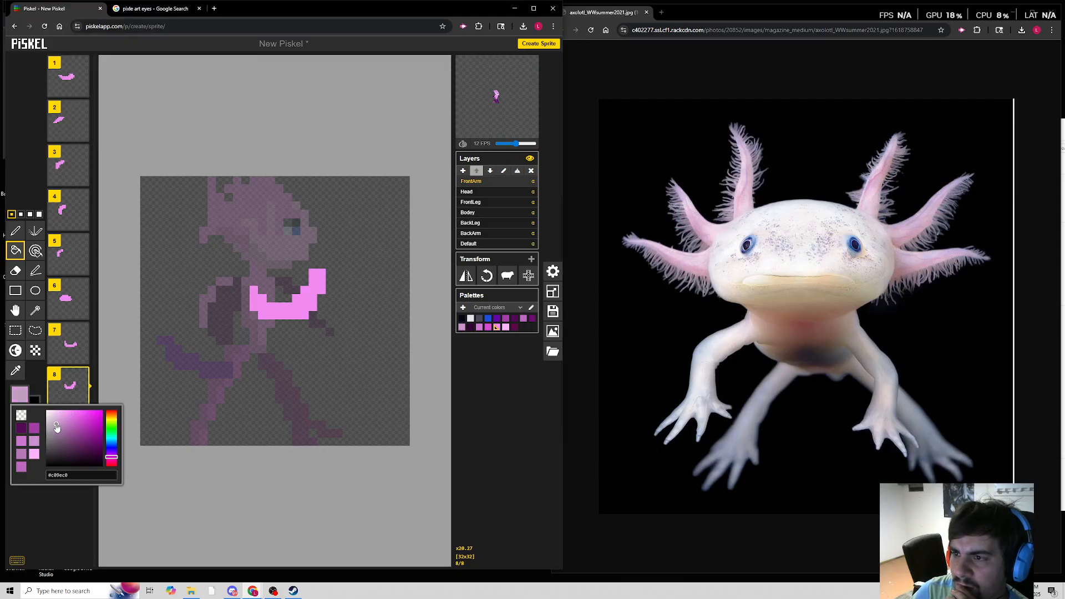
left_click(16, 250)
left_click(285, 307)
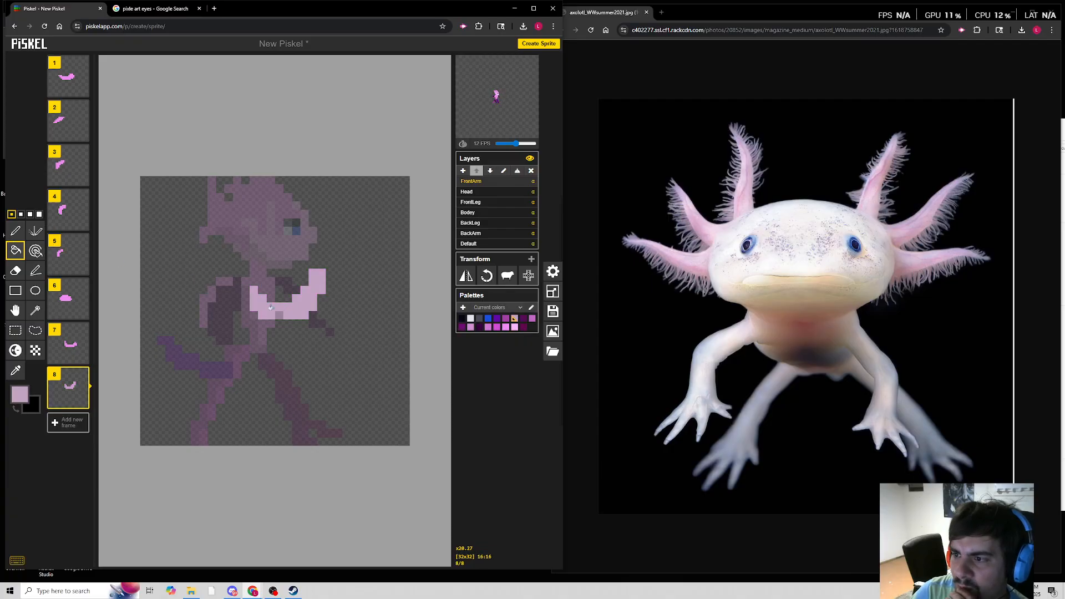
Fill the front arm with the muted mauve in frames 7 through 3 of the FrontArm layer.
left_click(68, 349)
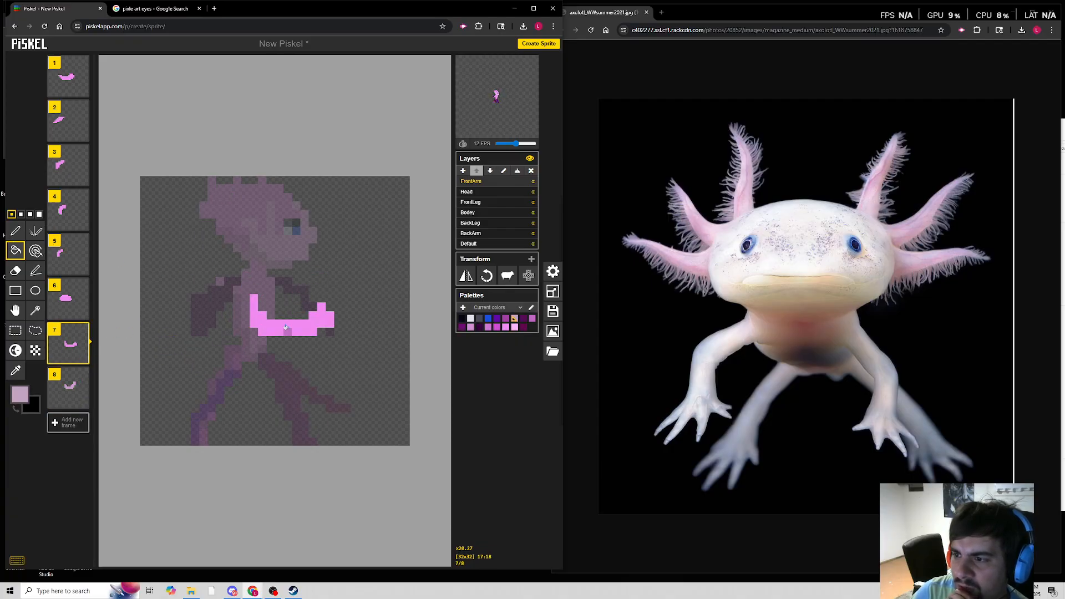
left_click(76, 301)
key("Up")
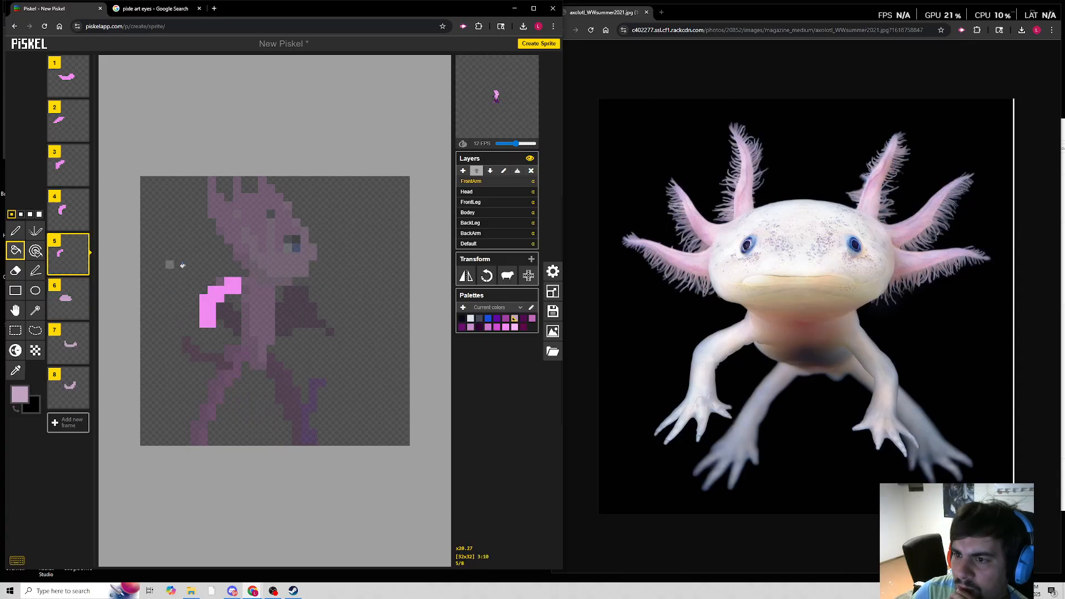
left_click(74, 213)
key("Up")
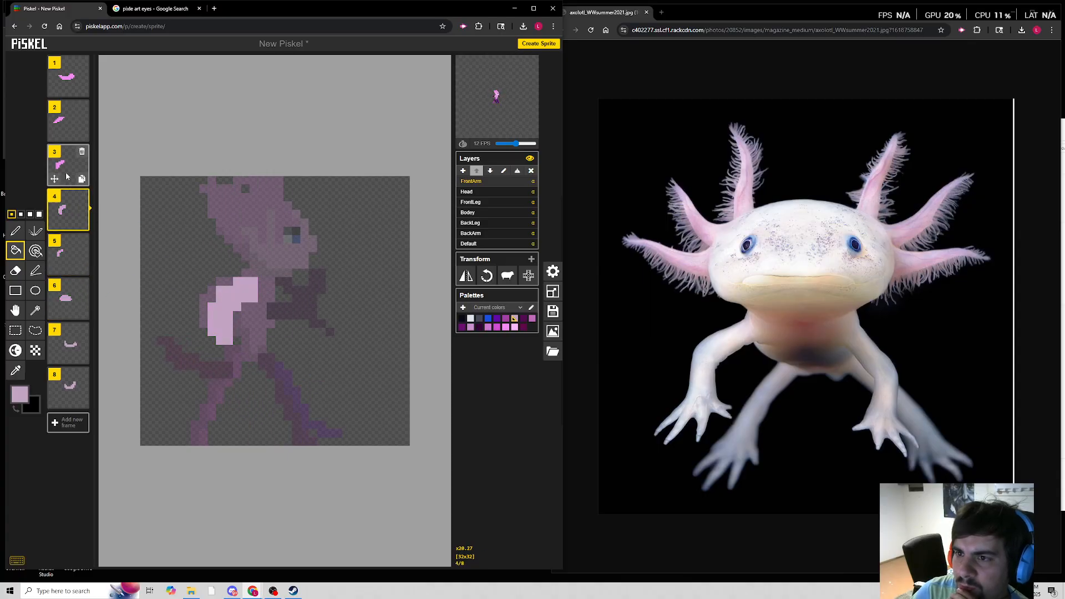
left_click(220, 301)
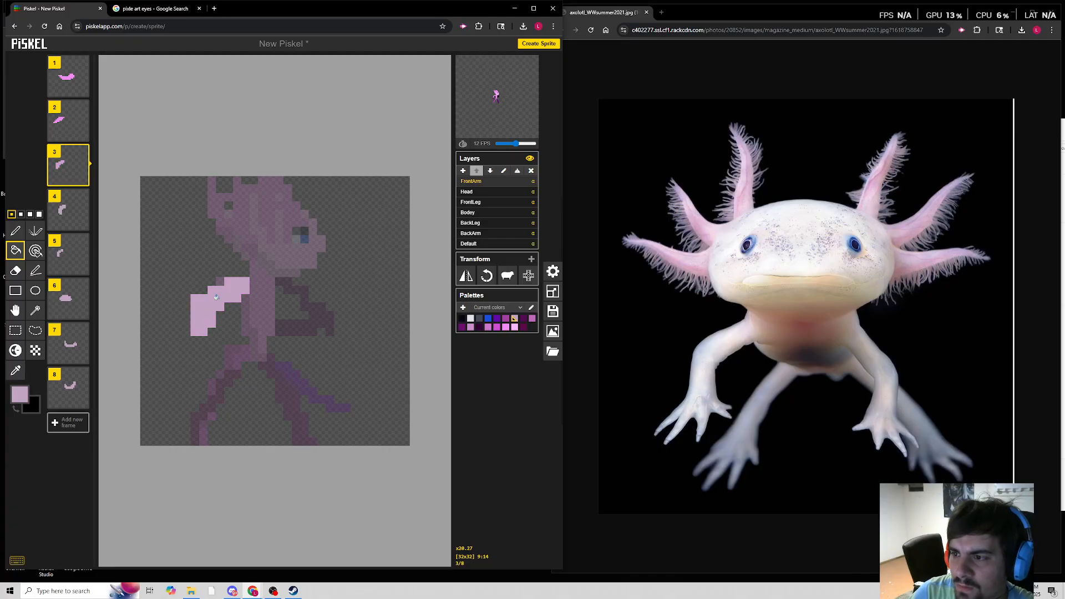
Recolour the remaining front arms in frames 2 and 1 muted mauve with the same-colour paint tool and preview the animation.
left_click(36, 252)
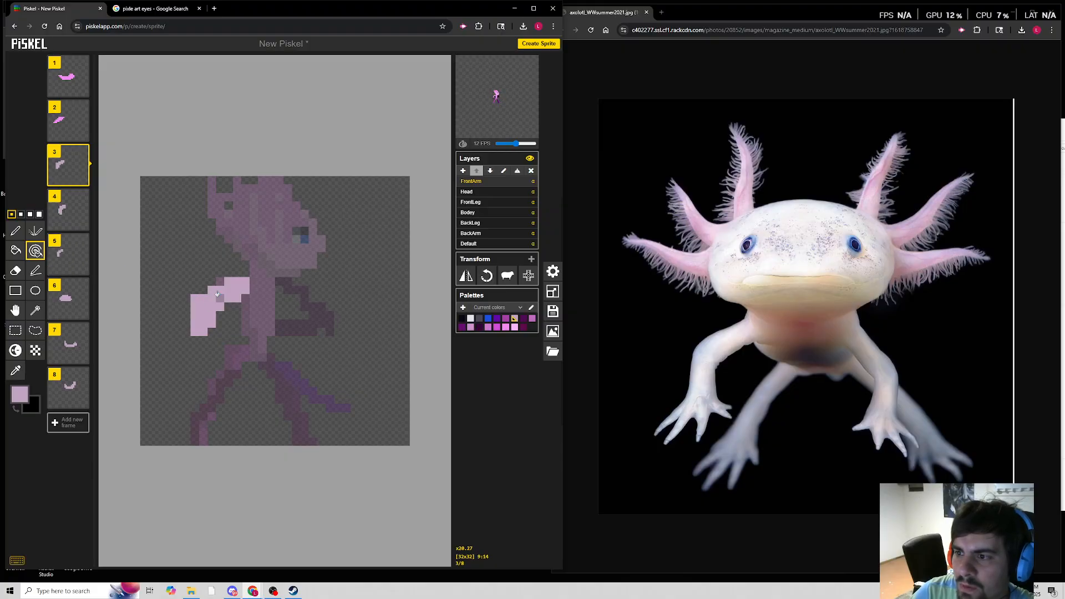
key("Up")
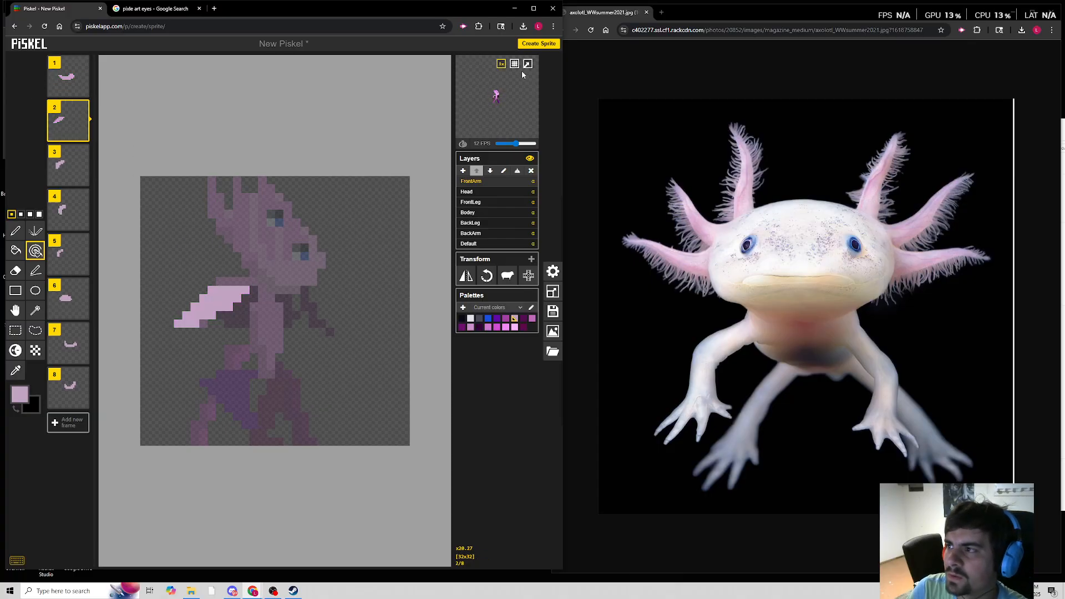
left_click(527, 64)
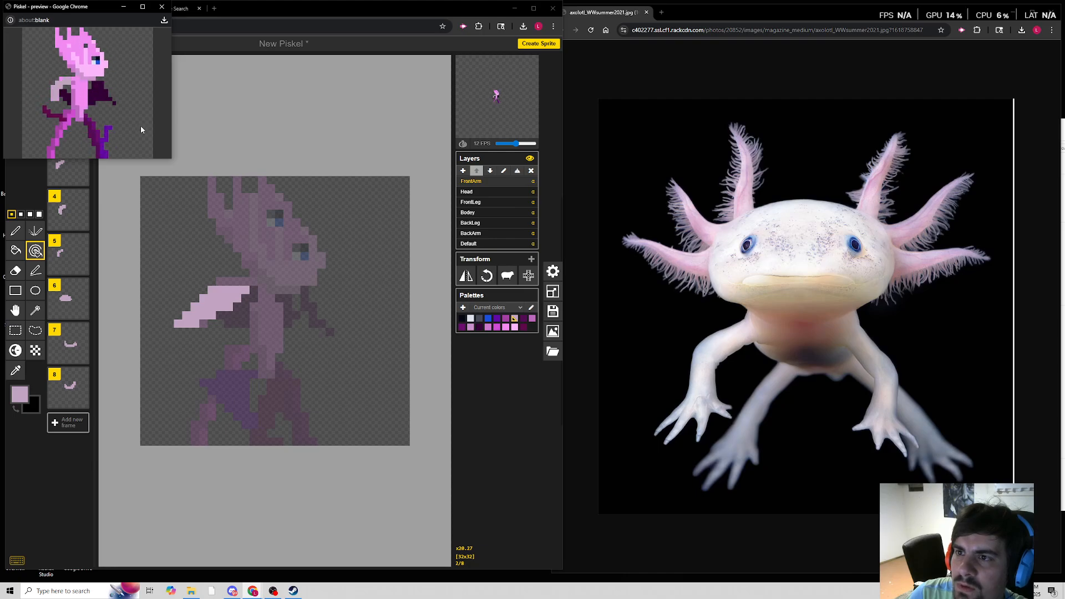
Set the colour to #ed9eef, recolour the front arm with it across all frames at once, and preview the animation.
left_click(19, 394)
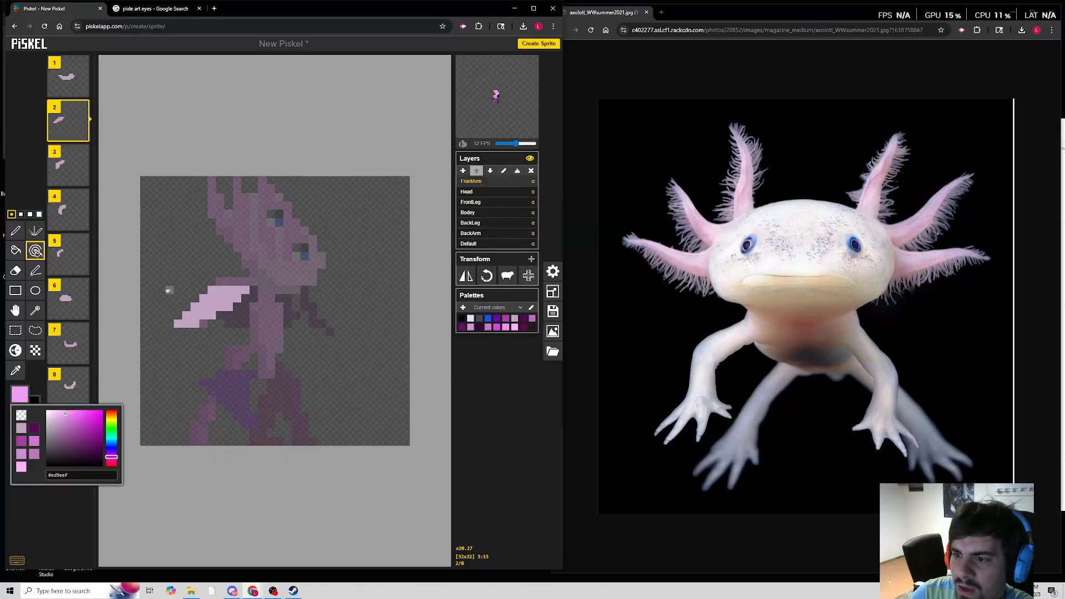
left_click(36, 250)
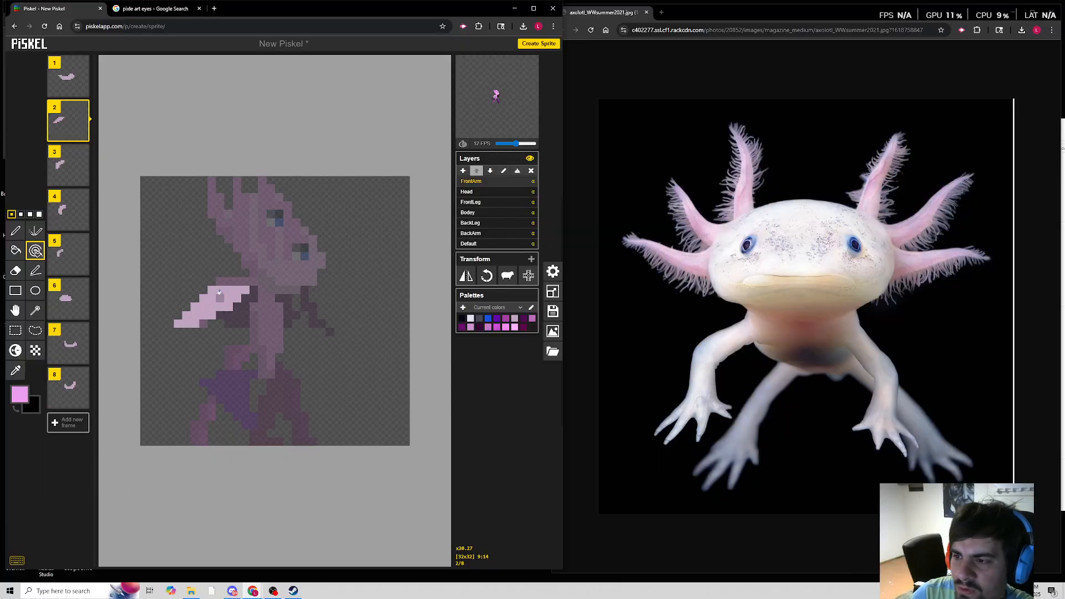
left_click(216, 296, "shift")
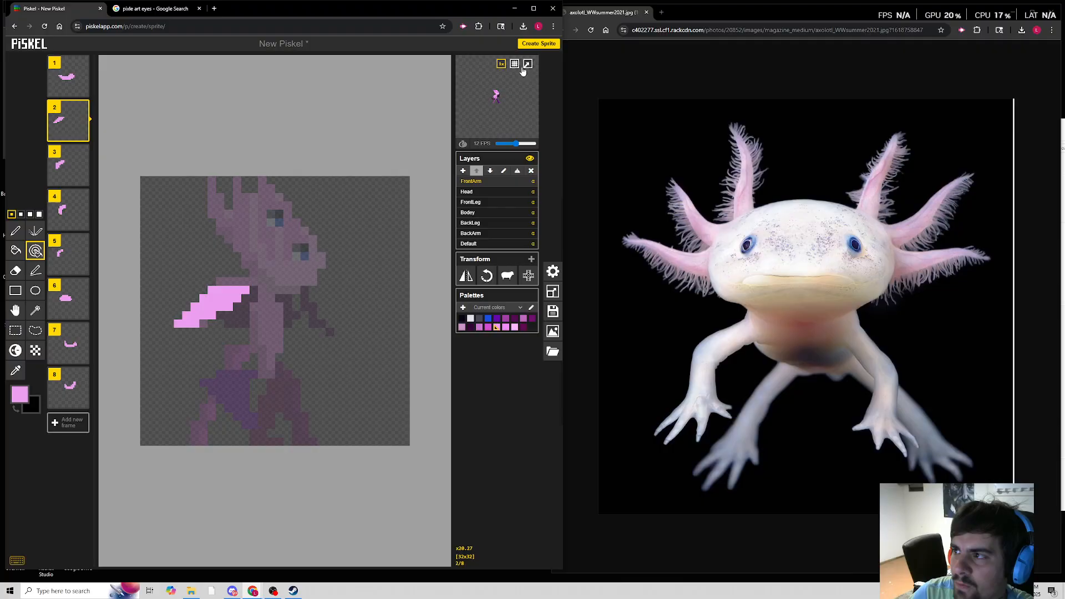
left_click(527, 64)
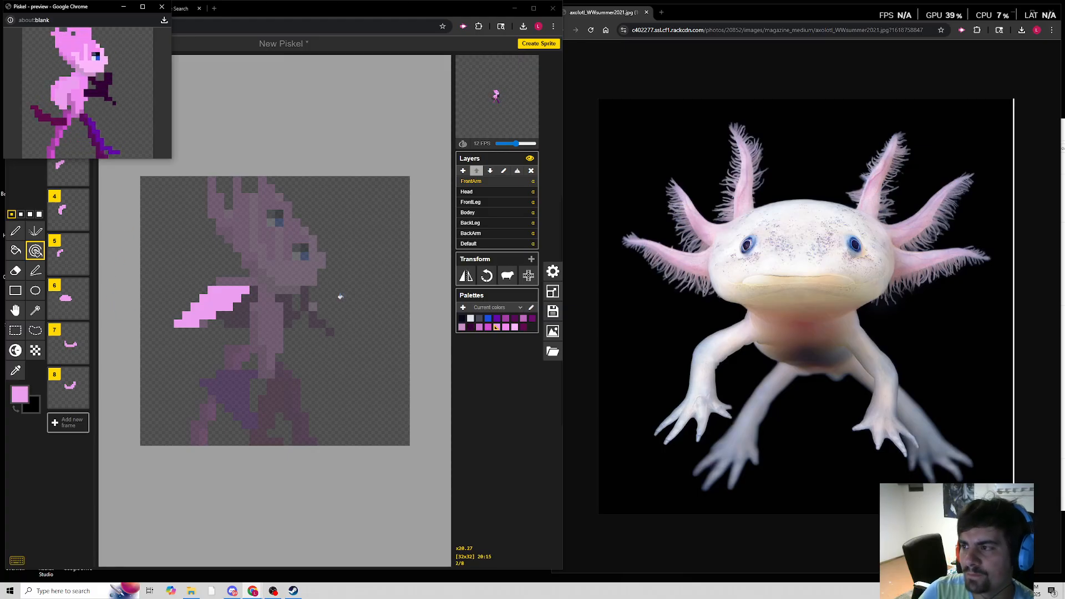
Pick up the bright magenta of the leg from frame 1 of the Default layer for drawing on the FrontLeg layer.
left_click(490, 225)
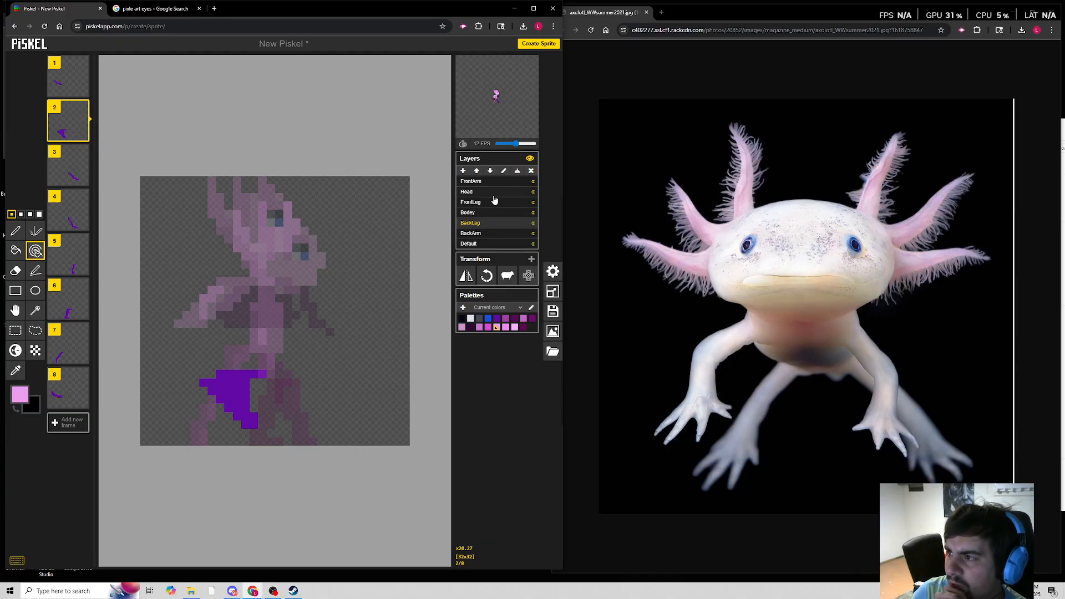
left_click(77, 86)
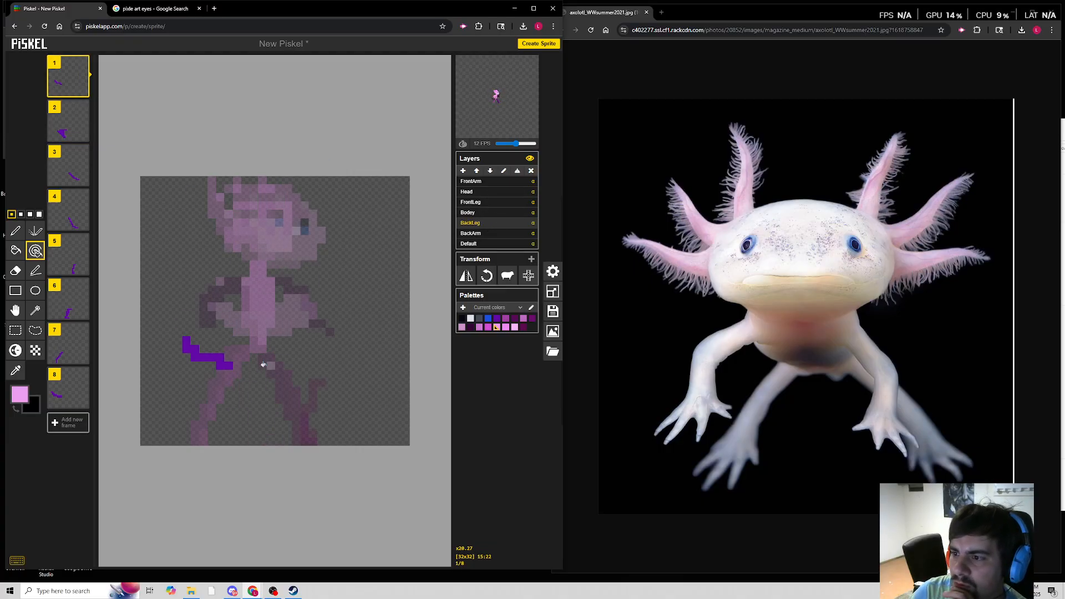
left_click(15, 231)
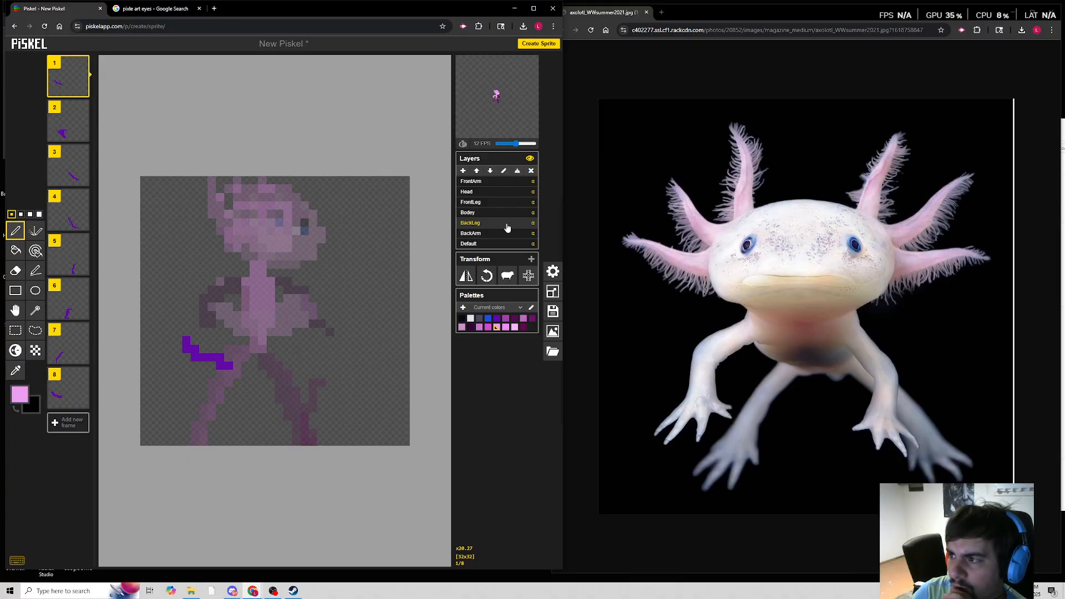
left_click(491, 244)
left_click(17, 373)
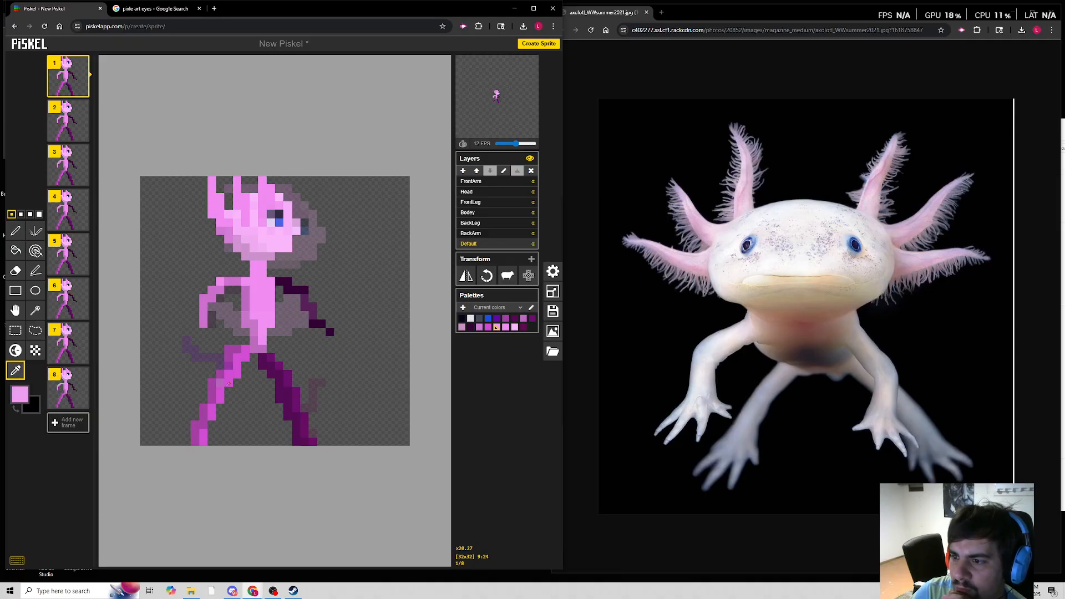
left_click(238, 369)
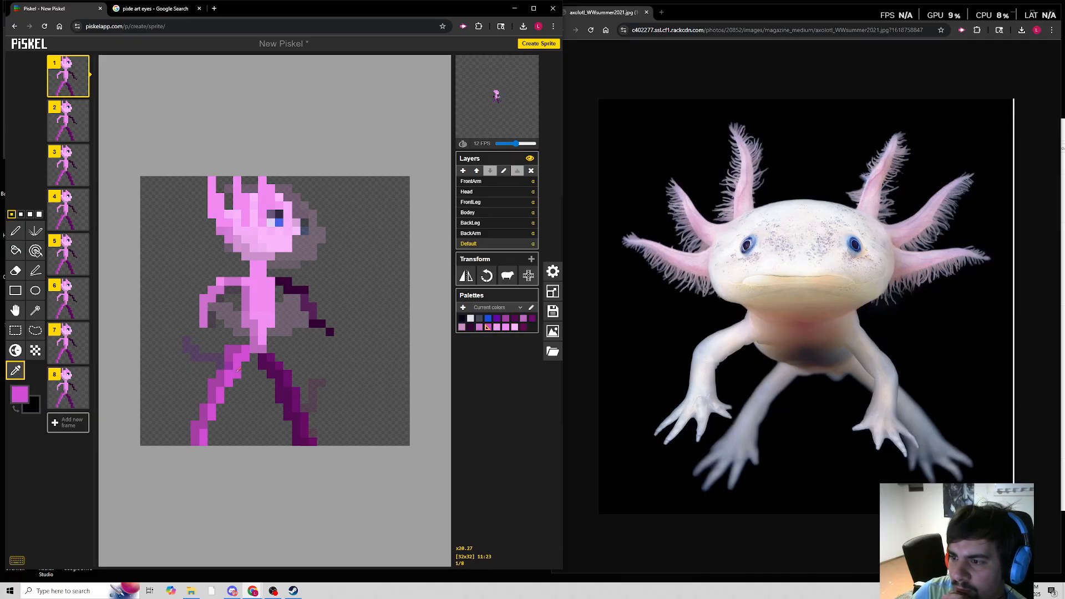
left_click(486, 224)
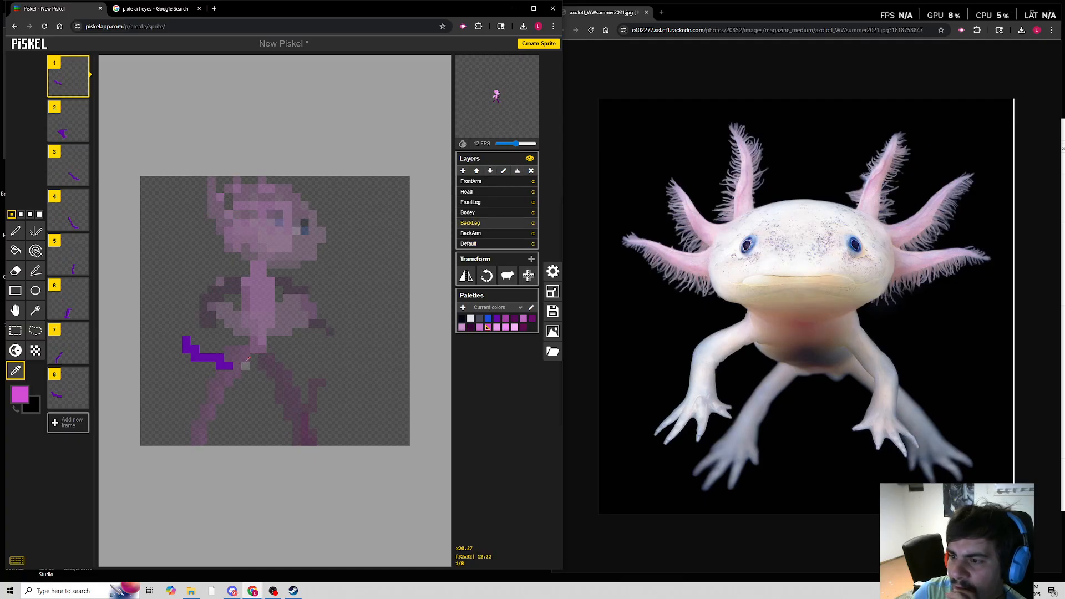
left_click(484, 203)
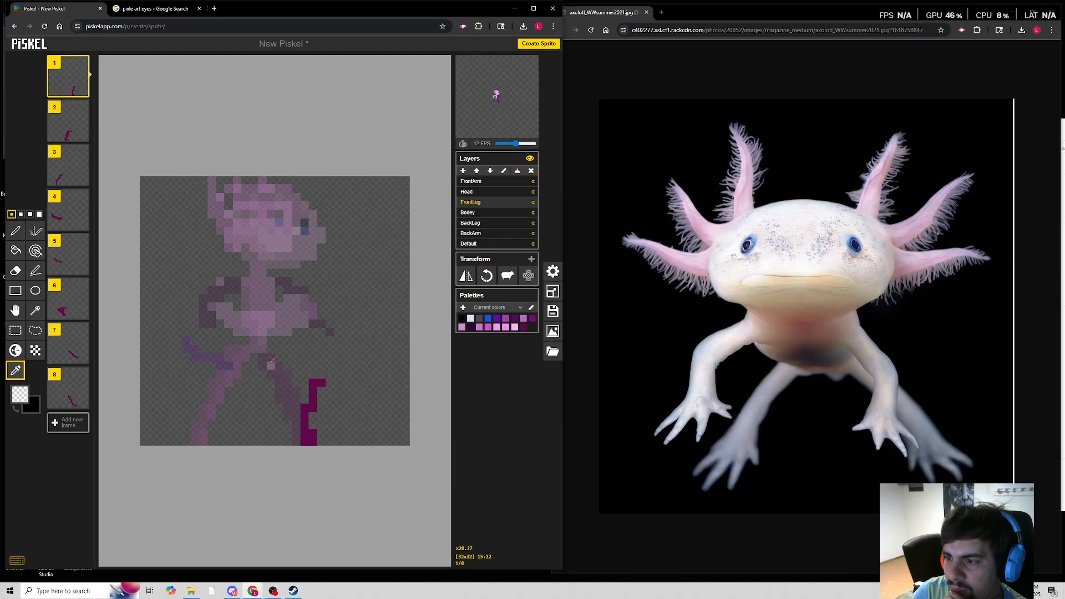
left_click(498, 244)
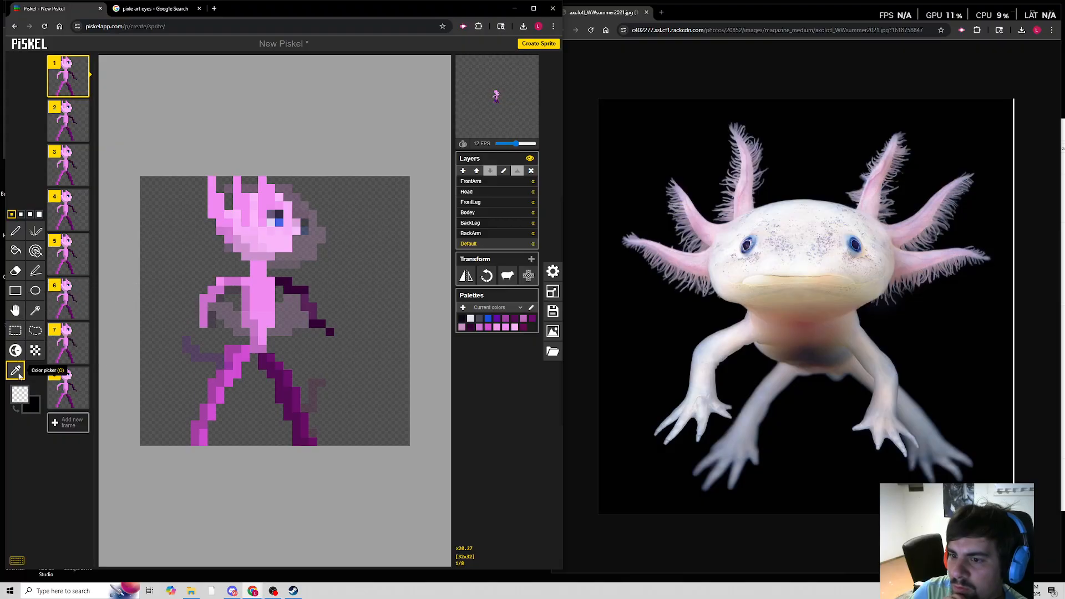
left_click(487, 204)
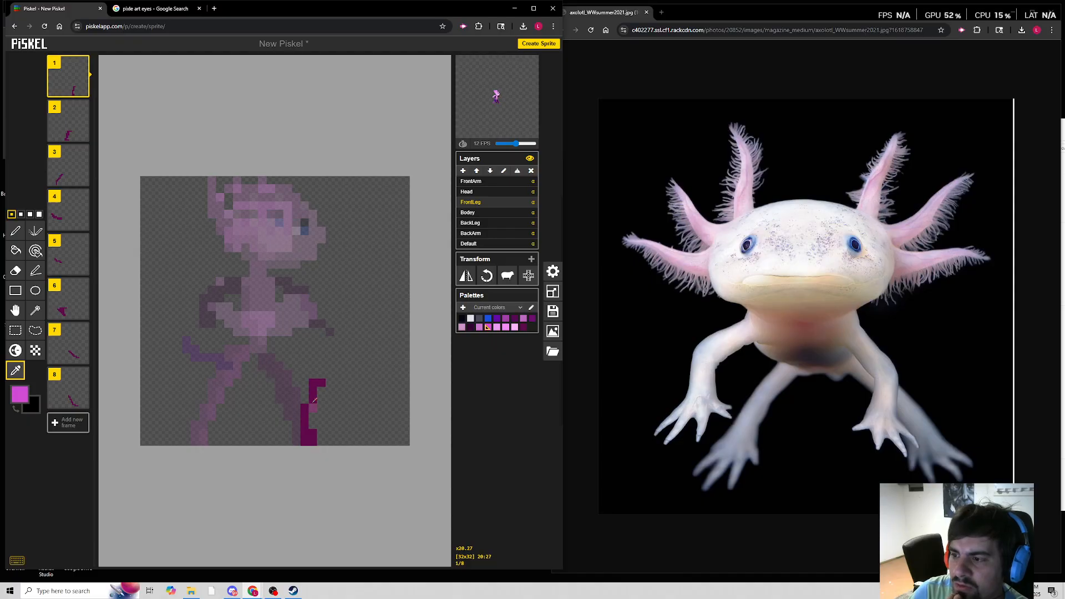
key("p")
left_click_drag(265, 356, 287, 383)
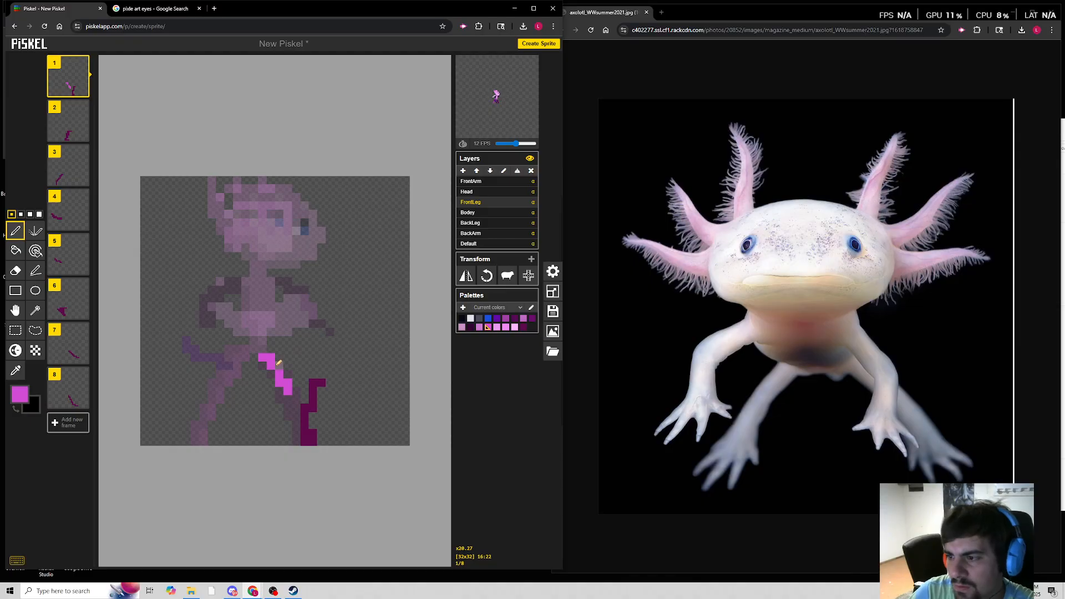
key("ctrl+z")
mouse_move(271, 371)
left_mouse_down()
mouse_move(288, 439)
mouse_move(274, 435)
mouse_move(256, 358)
left_mouse_up()
key("ctrl+z")
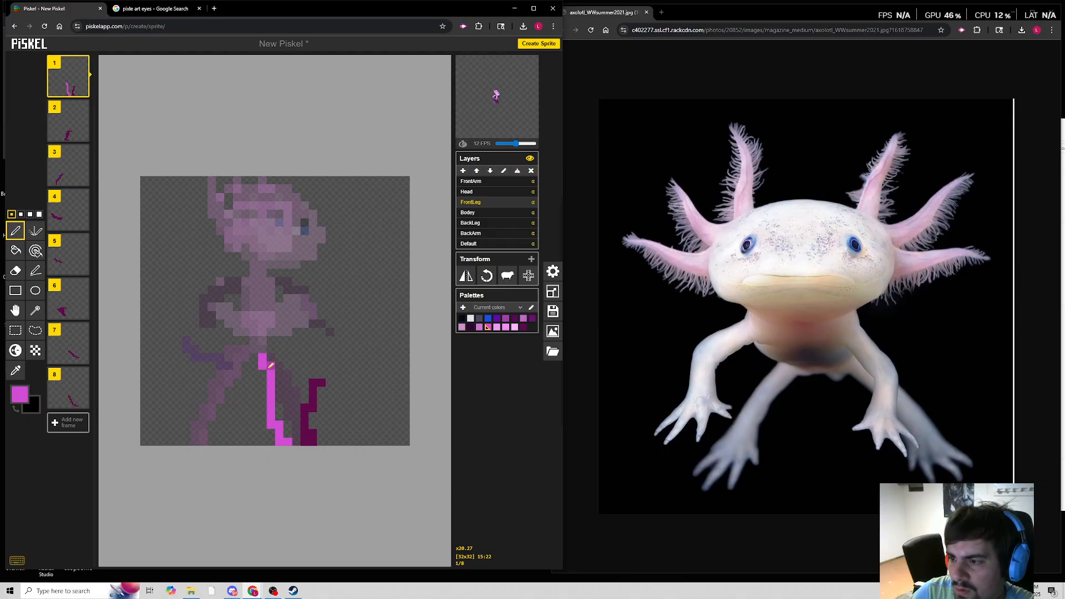
key("ctrl+z")
Draw the front leg in magenta from hip to foot in frames 1 and 2 of the FrontLeg layer.
mouse_move(264, 359)
left_mouse_down()
mouse_move(287, 433)
mouse_move(305, 444)
left_mouse_up()
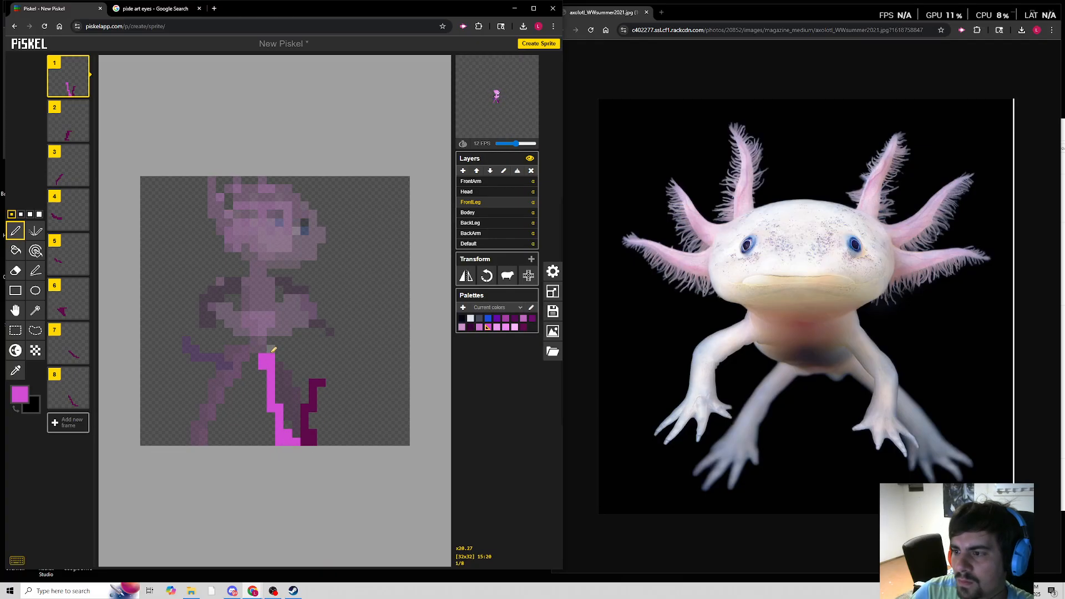
left_click(270, 350)
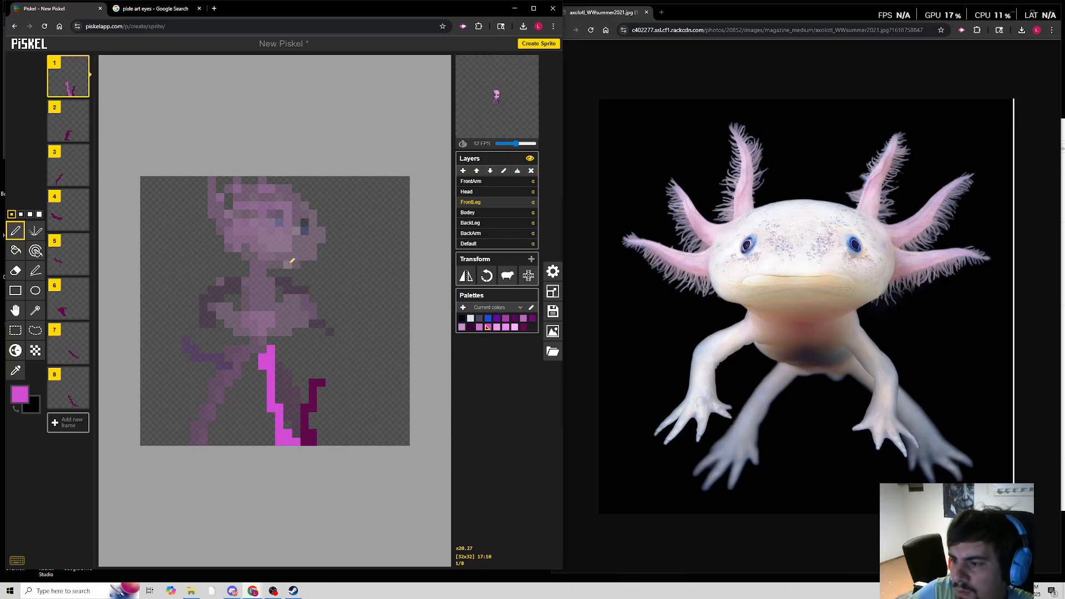
left_click(78, 113)
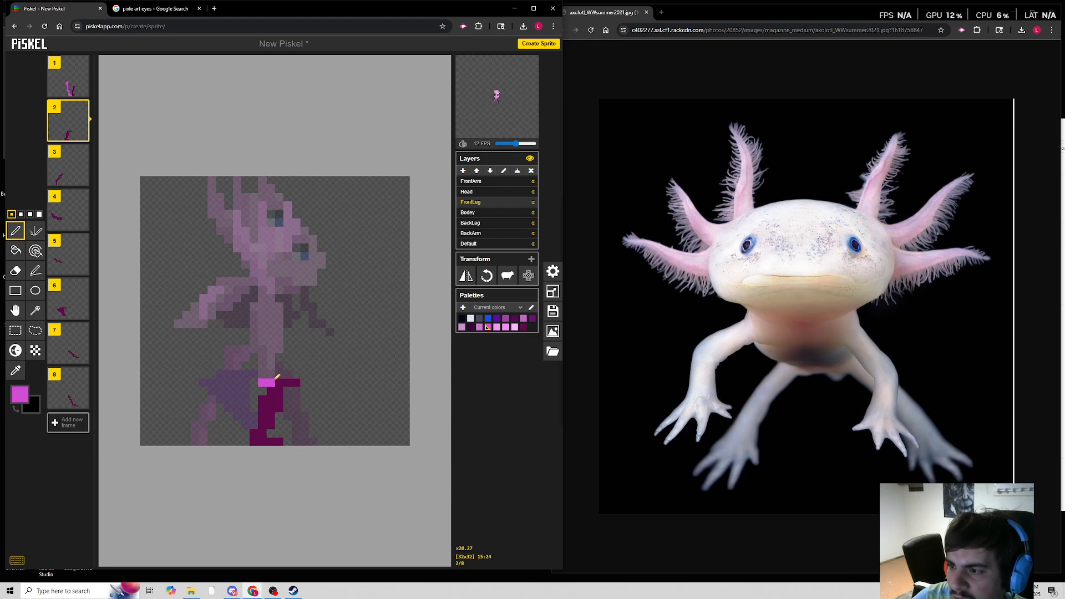
mouse_move(282, 371)
left_mouse_down()
mouse_move(258, 427)
mouse_move(270, 437)
mouse_move(244, 438)
mouse_move(258, 409)
mouse_move(267, 442)
mouse_move(244, 439)
mouse_move(271, 386)
mouse_move(247, 429)
mouse_move(261, 430)
mouse_move(272, 401)
left_mouse_up()
key("ctrl+z")
key("ctrl+z")
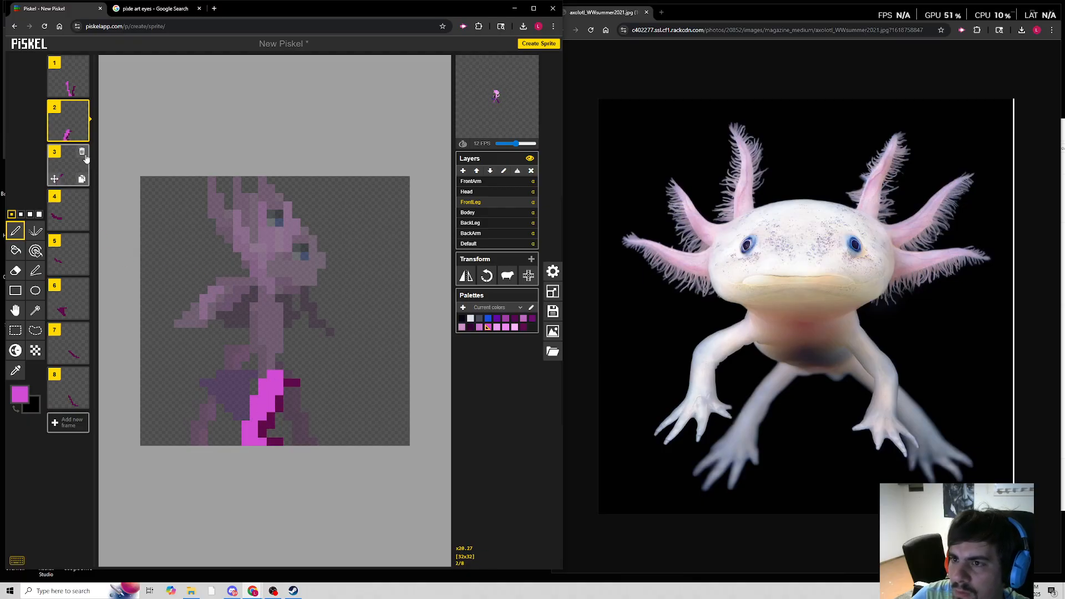
Draw a magenta front leg beside the dark one in frame 3 and erase the dark leg.
left_click(76, 173)
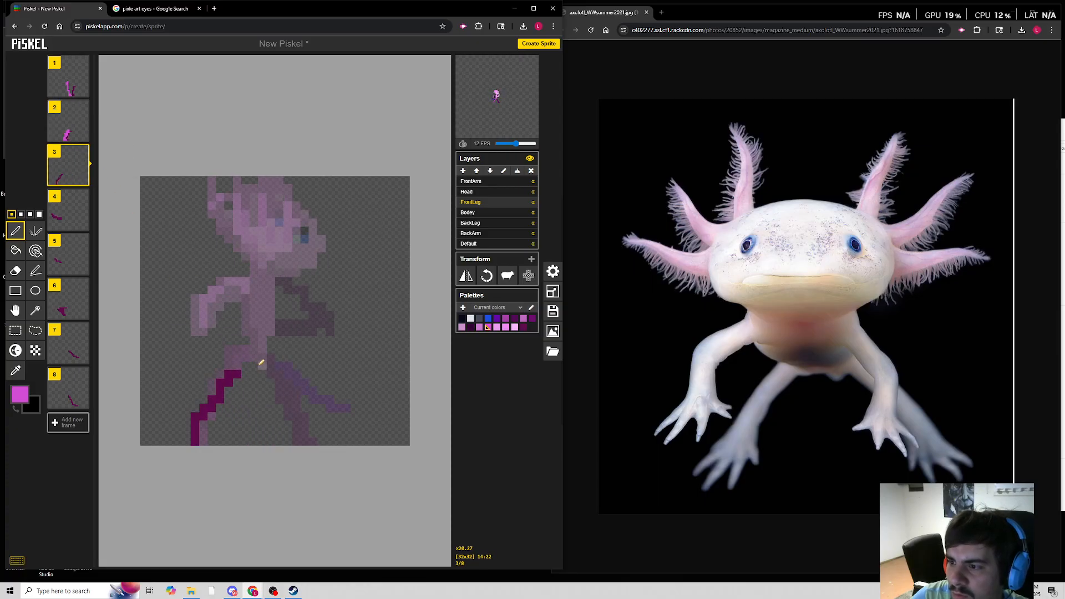
mouse_move(257, 366)
left_mouse_down()
mouse_move(217, 439)
mouse_move(212, 424)
mouse_move(249, 369)
left_mouse_up()
key("ctrl+z")
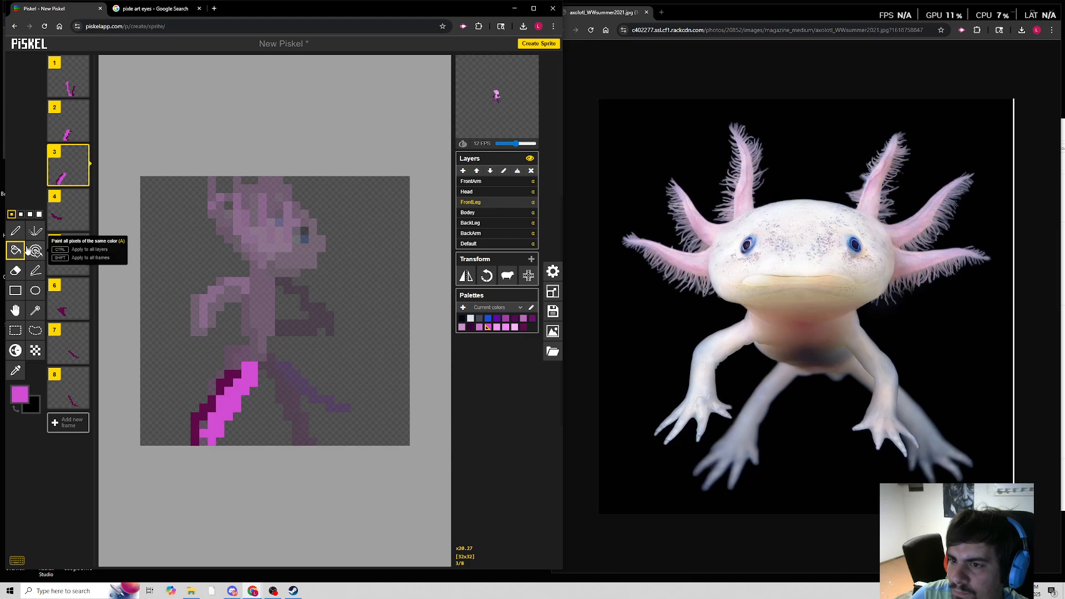
left_click(15, 270)
mouse_move(194, 432)
left_mouse_down()
mouse_move(197, 401)
mouse_move(212, 412)
mouse_move(227, 367)
left_mouse_up()
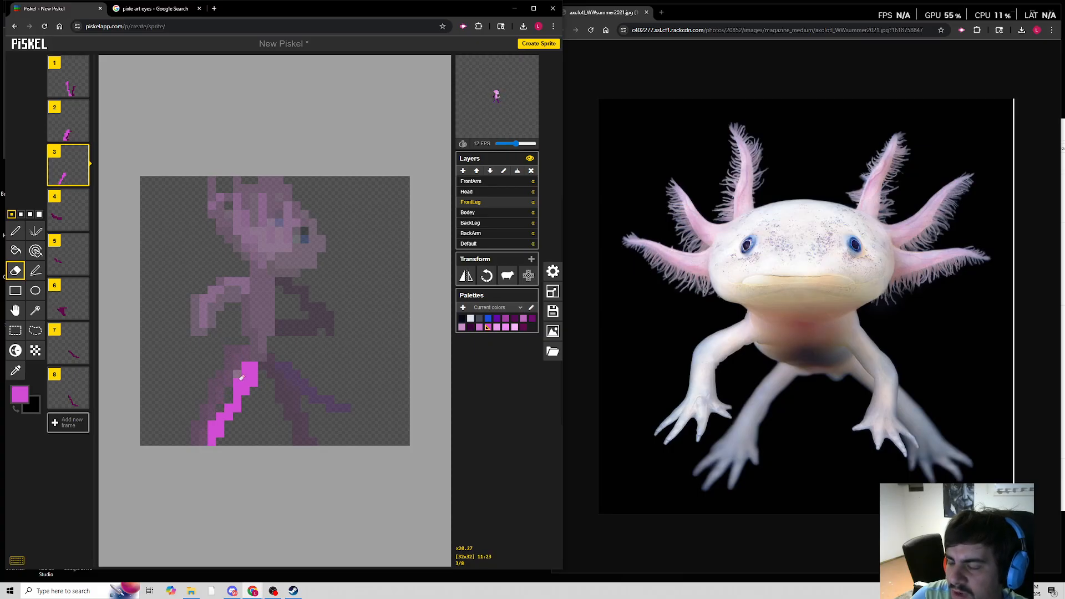
Draw the raised front leg in magenta along the upper edge of the dark leg in frame 4.
left_click(68, 224)
left_click(15, 230)
mouse_move(248, 365)
left_mouse_down()
mouse_move(168, 331)
mouse_move(224, 369)
mouse_move(205, 366)
mouse_move(253, 374)
left_mouse_up()
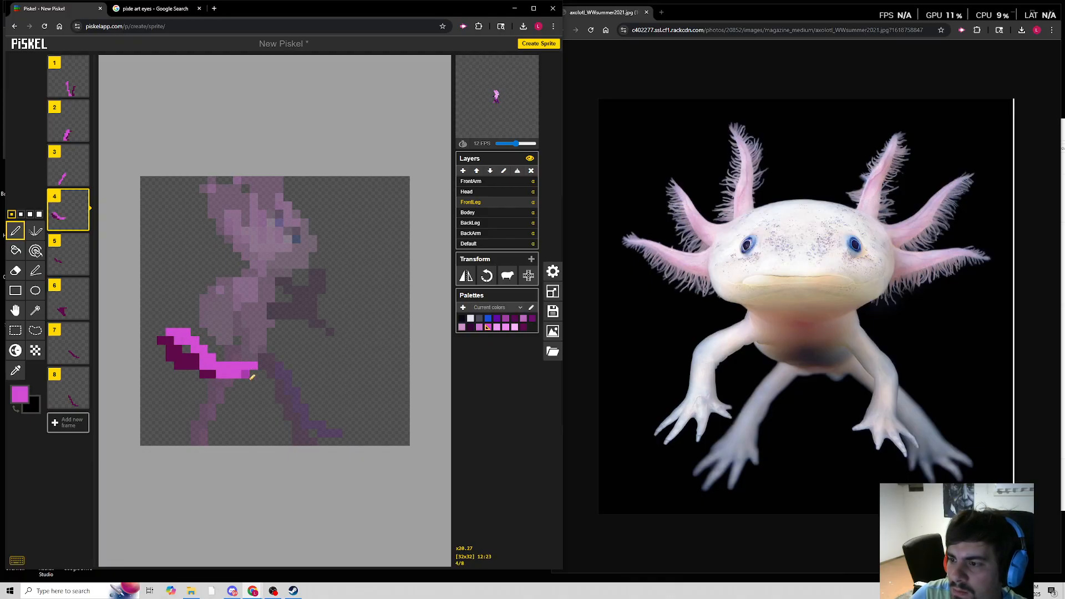
mouse_move(69, 250)
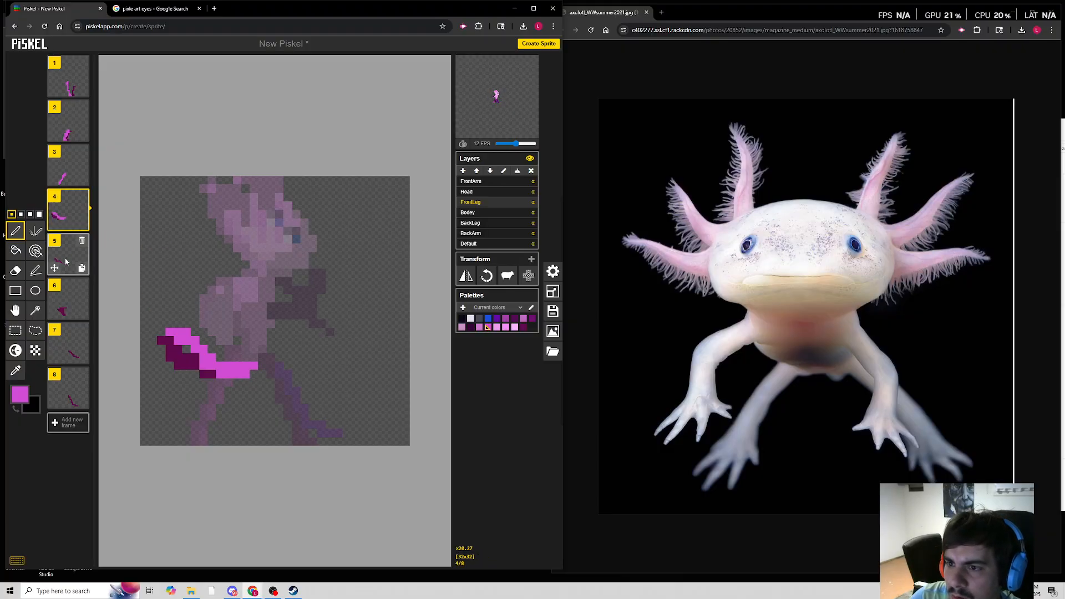
Erase the dark leftover pixels around frame 4's front leg and redraw its foot tip as a thin magenta line.
left_click(15, 271)
left_click(162, 340)
left_click_drag(170, 348, 171, 349)
left_click(177, 358)
key("p")
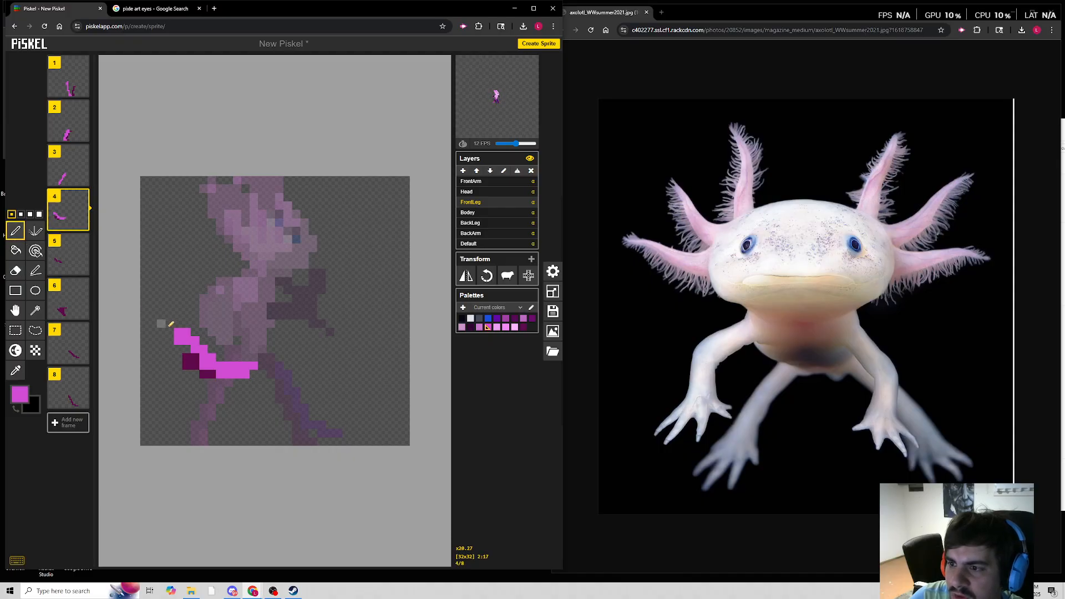
left_click(161, 332)
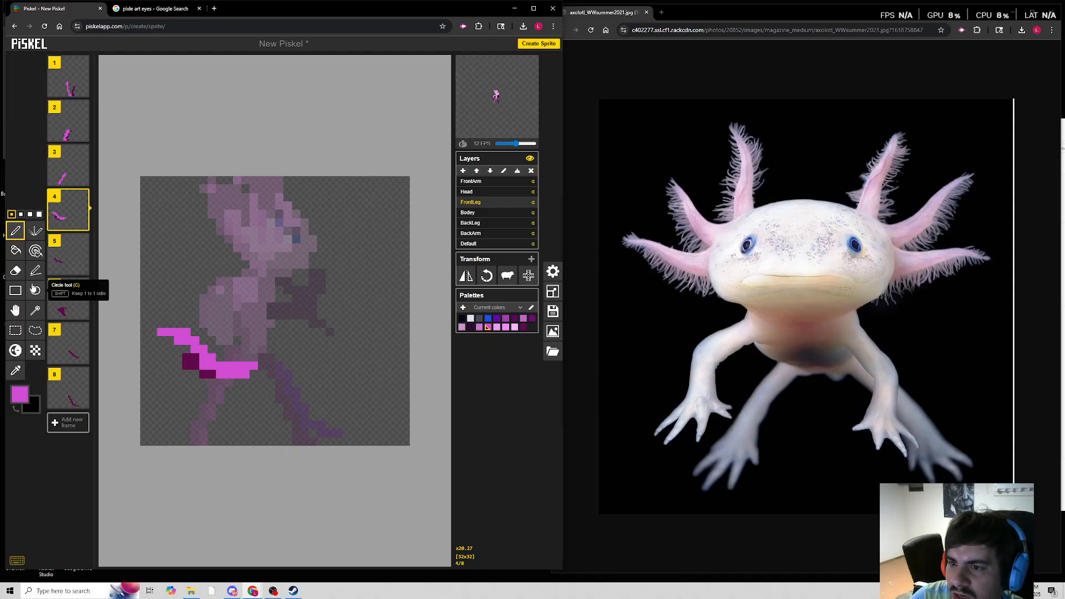
left_click(15, 270)
left_click(204, 375)
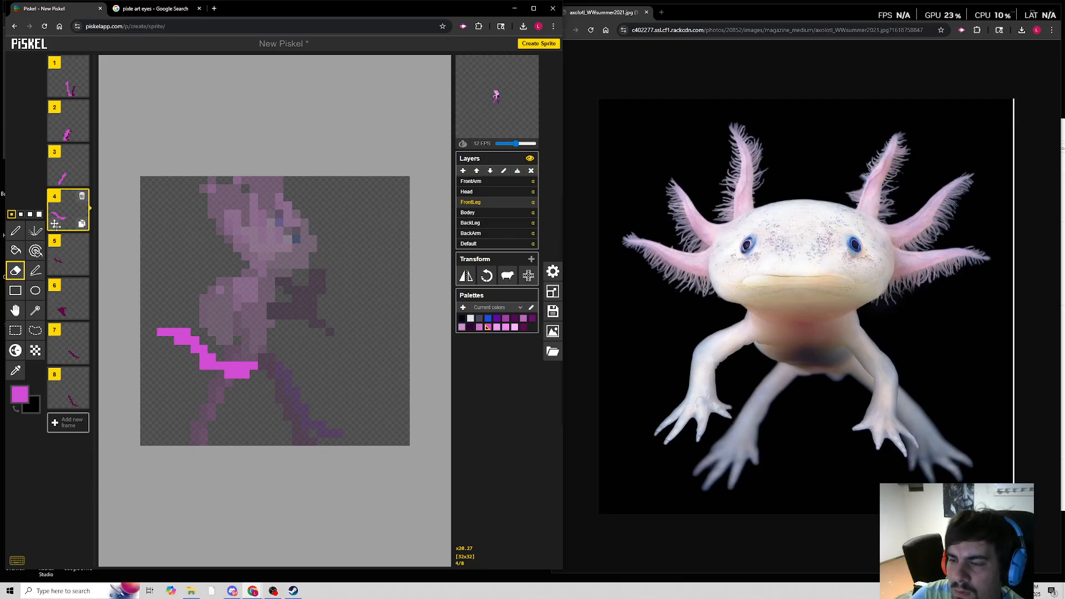
Paint the front leg magenta over the dark one in frame 5, and as a wide bent leg in frame 6.
left_click(68, 255)
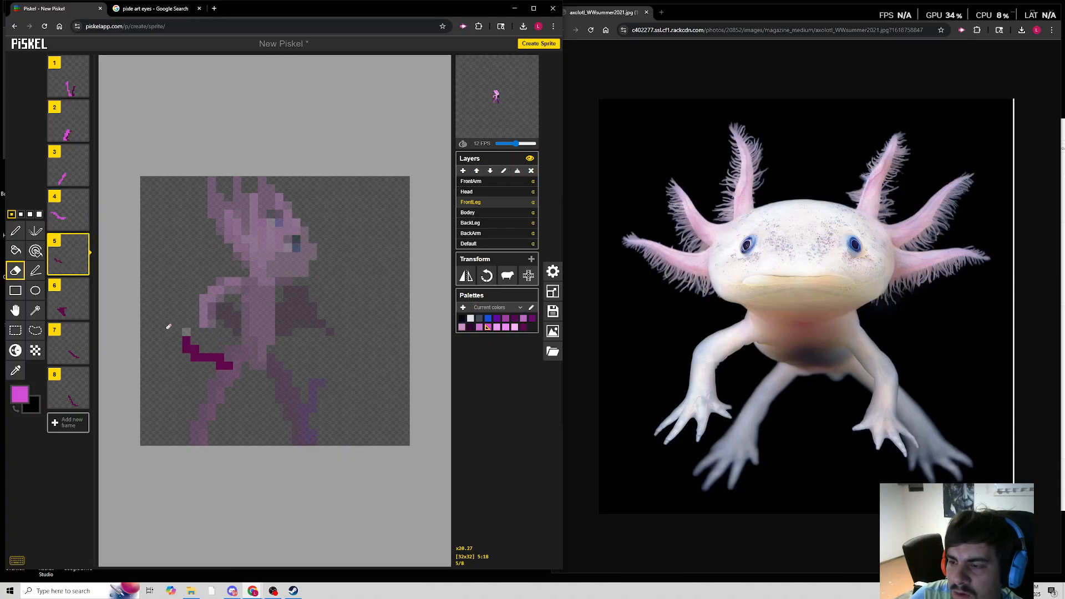
key("p")
mouse_move(238, 360)
left_mouse_down()
mouse_move(251, 366)
mouse_move(194, 346)
mouse_move(222, 372)
mouse_move(248, 369)
left_mouse_up()
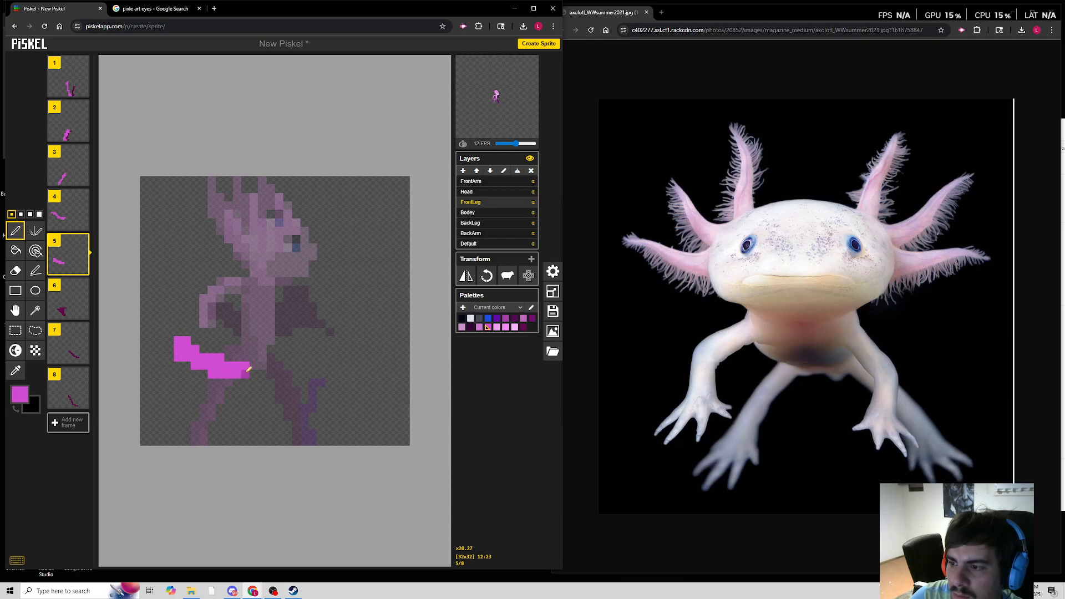
key("Down")
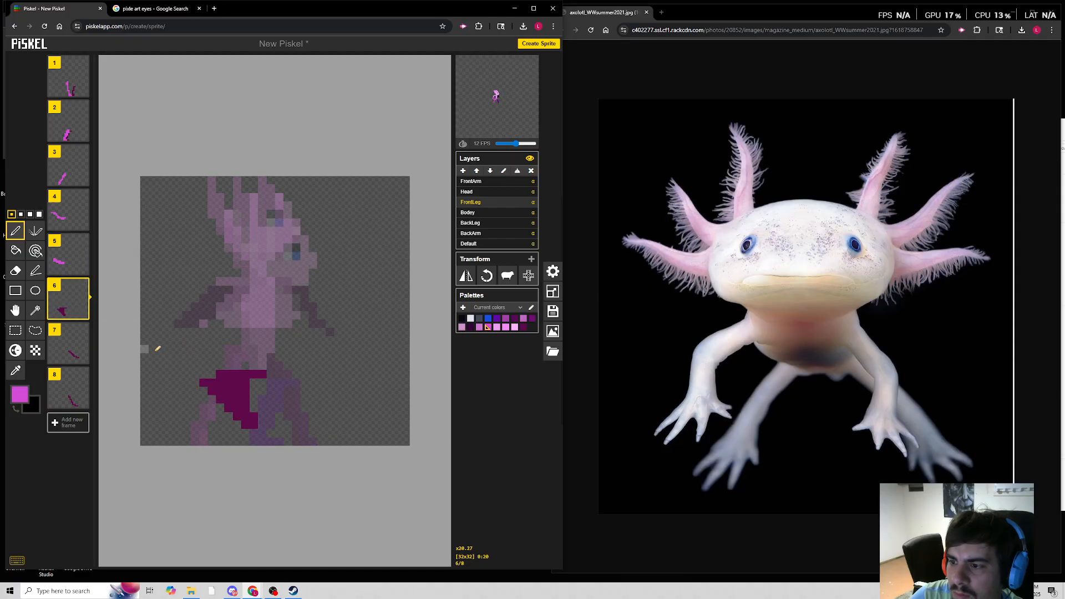
mouse_move(244, 370)
left_mouse_down()
mouse_move(219, 381)
mouse_move(241, 382)
mouse_move(240, 408)
mouse_move(236, 400)
mouse_move(251, 417)
mouse_move(237, 427)
mouse_move(222, 416)
mouse_move(260, 428)
mouse_move(242, 392)
mouse_move(261, 377)
mouse_move(251, 378)
mouse_move(267, 418)
mouse_move(294, 396)
mouse_move(273, 399)
mouse_move(308, 402)
mouse_move(285, 408)
mouse_move(292, 417)
mouse_move(279, 388)
left_mouse_up()
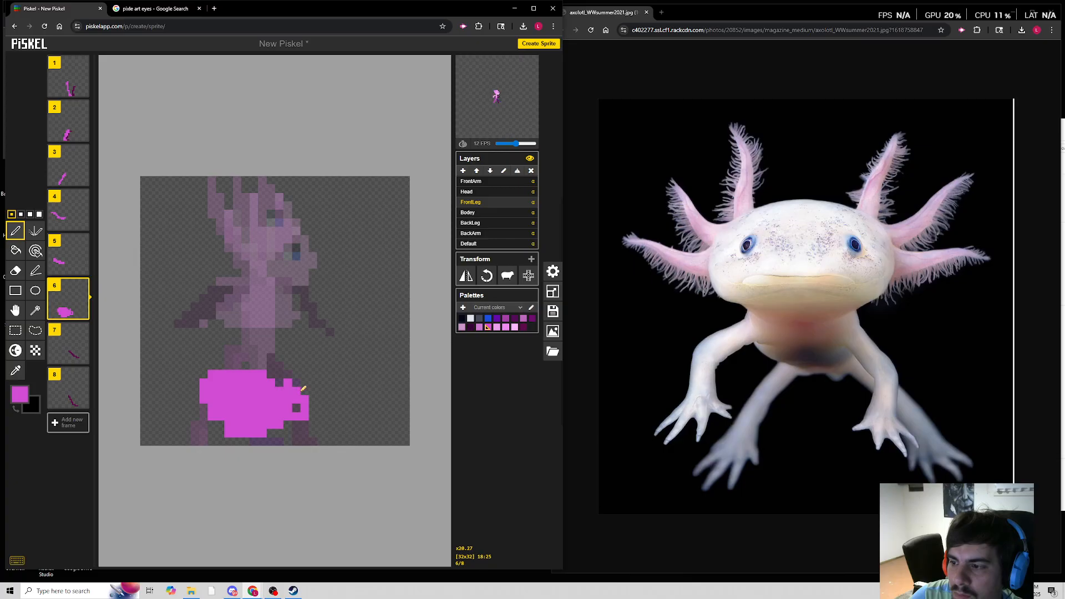
Paint a thicker magenta front leg over the dark one in frame 7, extending it at the hip and foot.
key("Down")
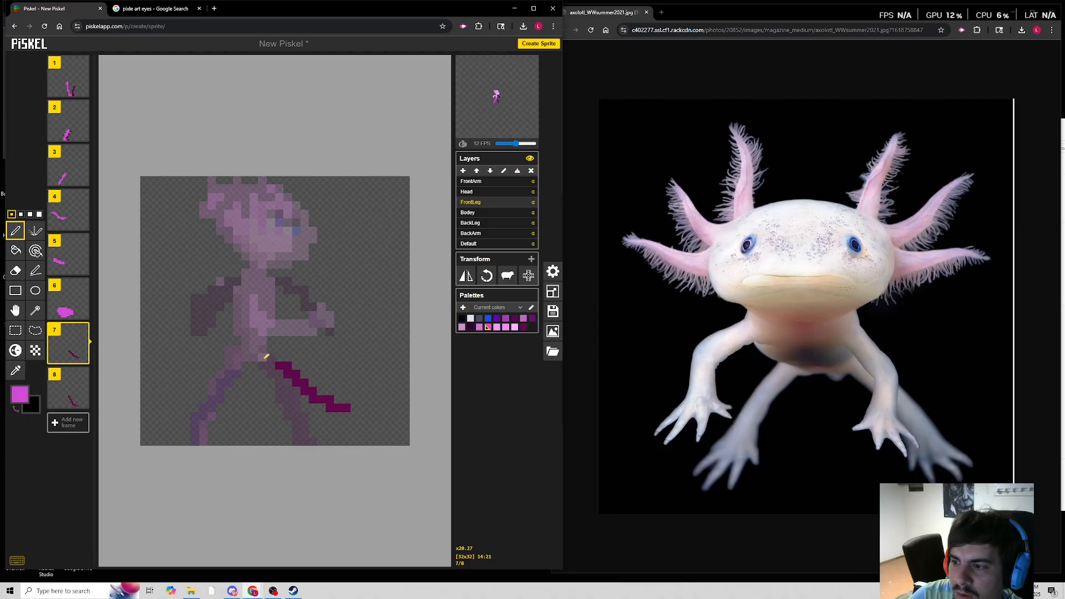
mouse_move(280, 367)
left_mouse_down()
mouse_move(348, 411)
mouse_move(269, 359)
left_mouse_up()
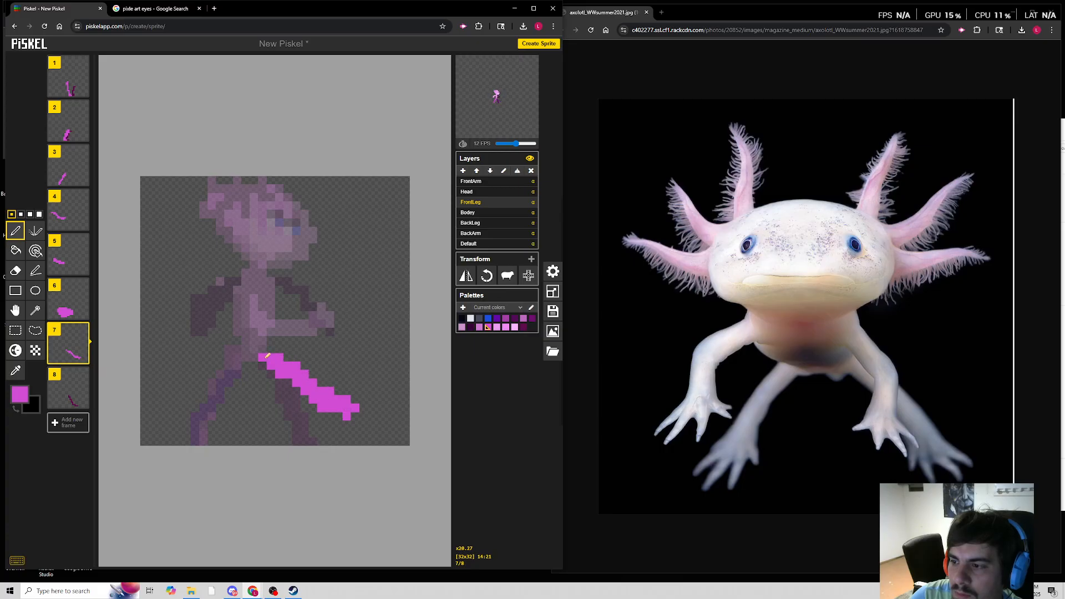
left_click(354, 416)
left_click(363, 416)
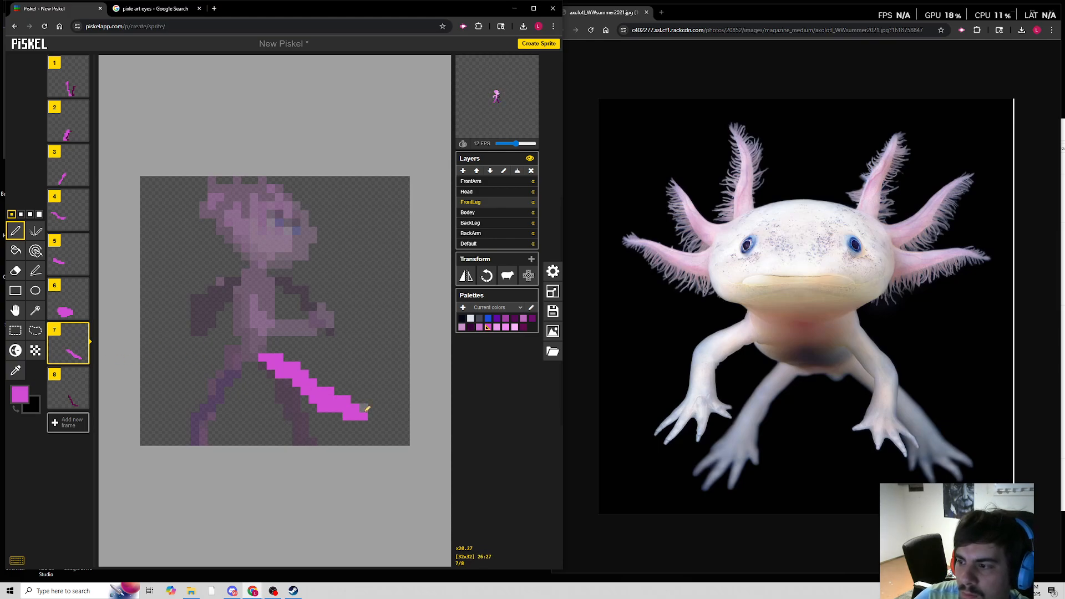
Paint frame 8's front leg magenta with a thickened thigh reaching up to the hip, and preview the animation.
left_click(68, 388)
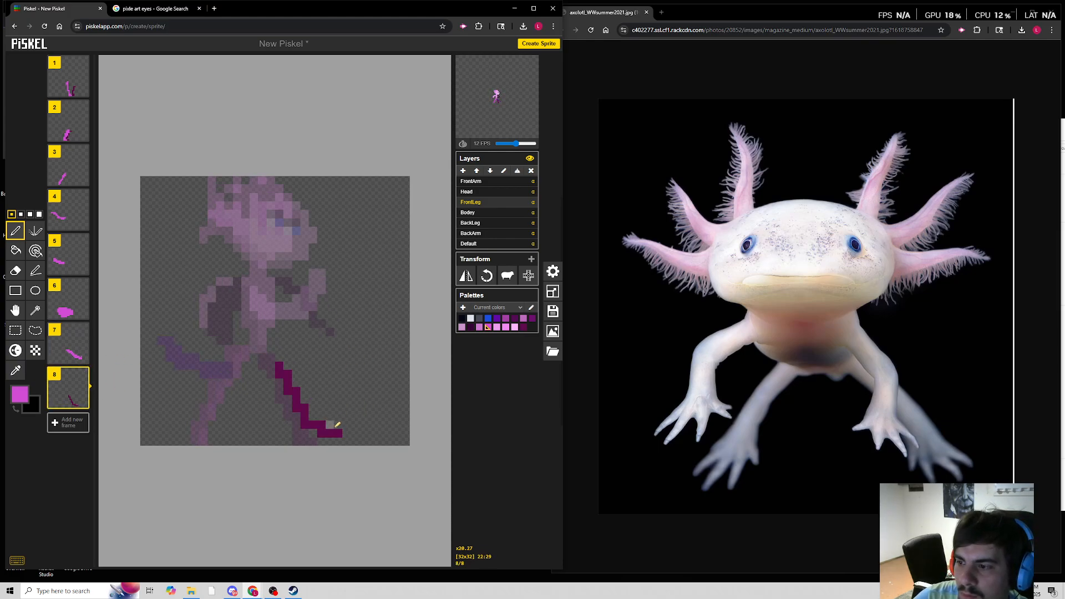
mouse_move(275, 356)
left_mouse_down()
mouse_move(295, 409)
mouse_move(330, 432)
left_mouse_up()
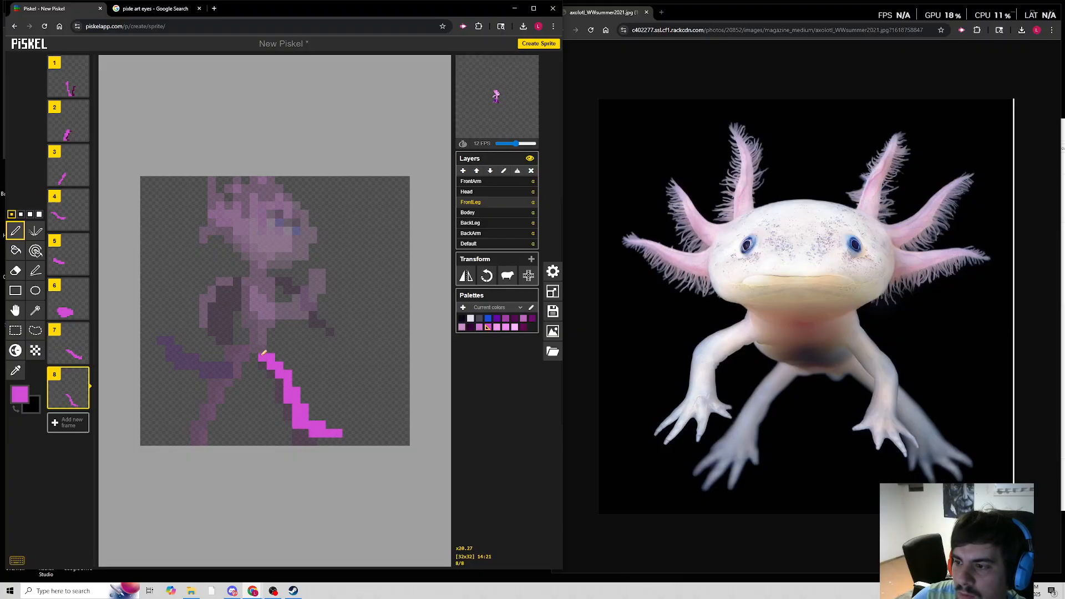
mouse_move(271, 350)
left_mouse_down()
mouse_move(263, 358)
mouse_move(280, 391)
left_mouse_up()
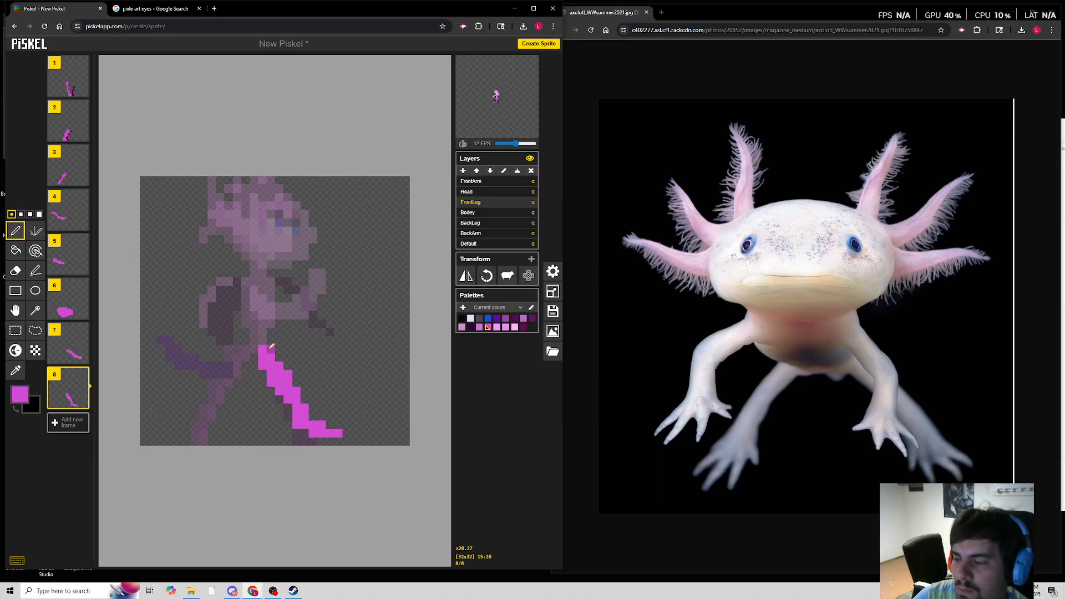
left_click(531, 62)
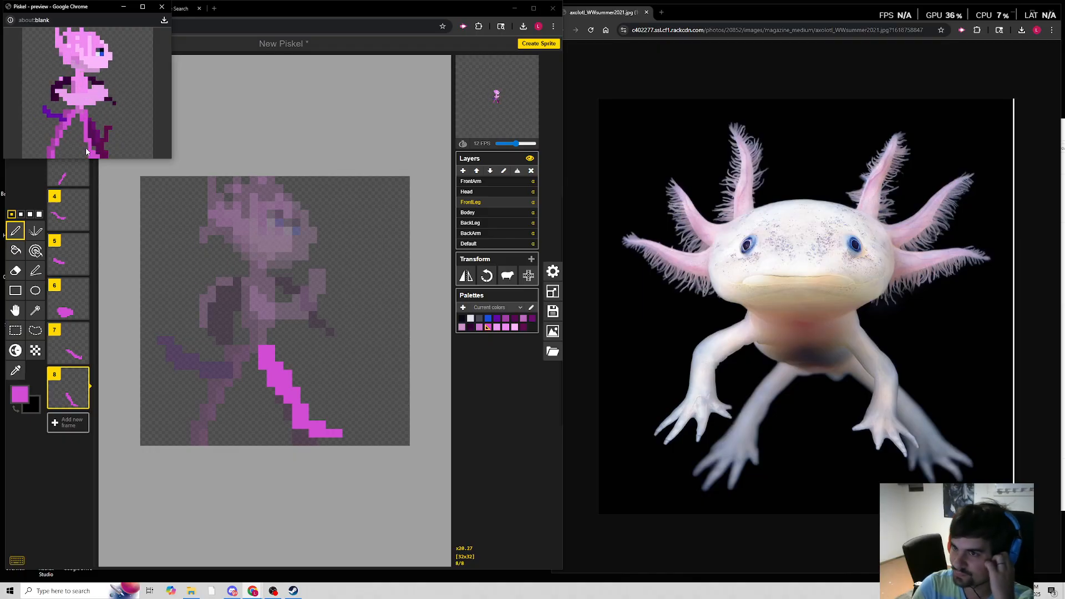
left_click(61, 286)
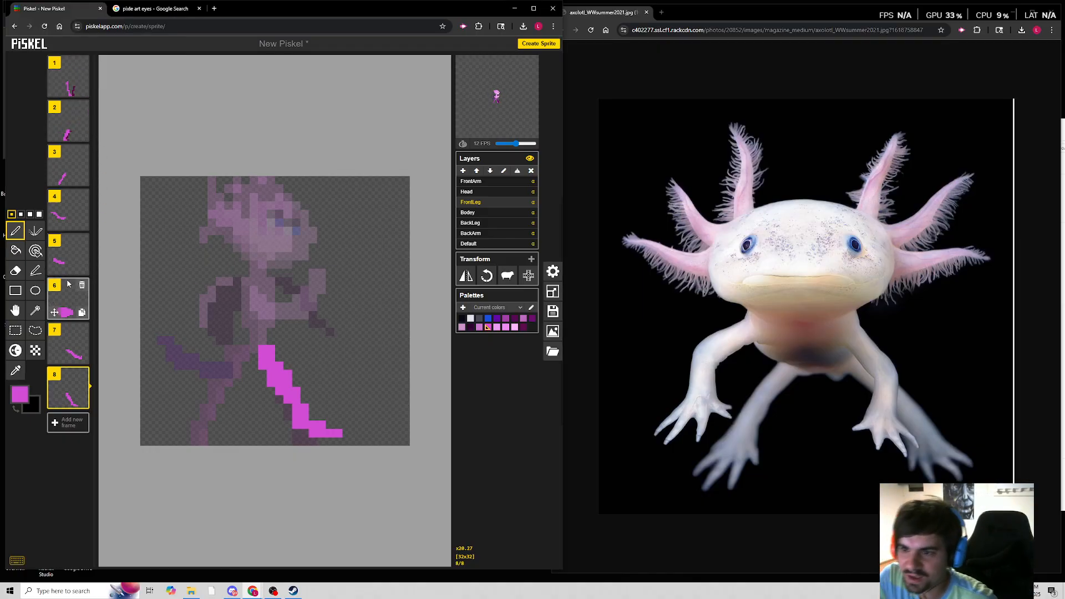
Trim the edges of frame 6's front leg, repaint it in magenta with rounded, widened ends, and preview the animation.
left_click(16, 271)
left_click_drag(212, 425, 280, 426)
left_click_drag(210, 375, 255, 374)
left_click(288, 382)
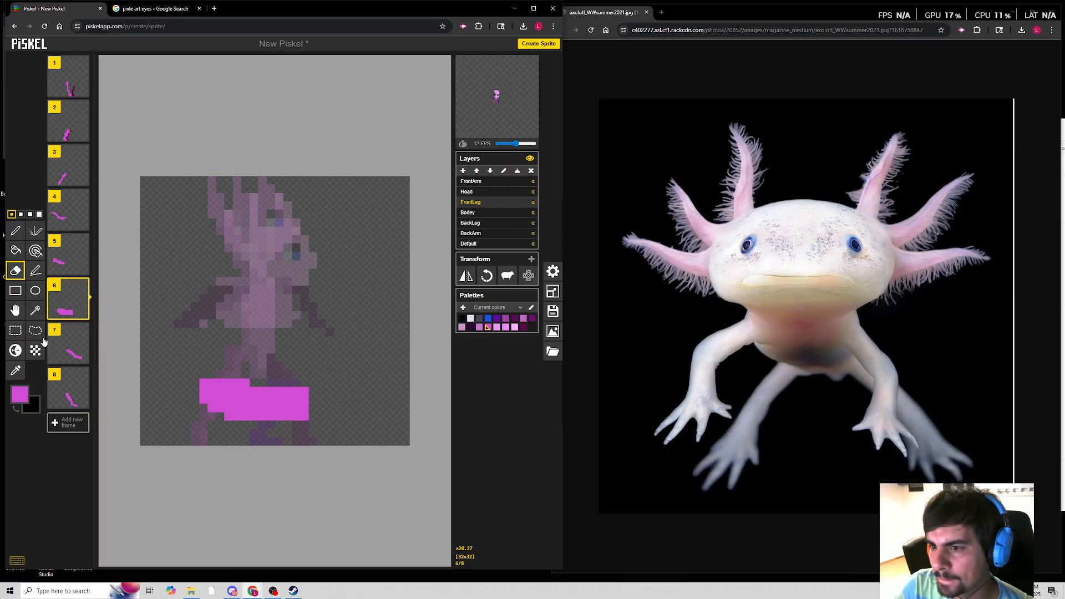
left_click(16, 231)
left_click(195, 390)
mouse_move(312, 409)
left_mouse_down()
mouse_move(312, 398)
mouse_move(278, 382)
left_mouse_up()
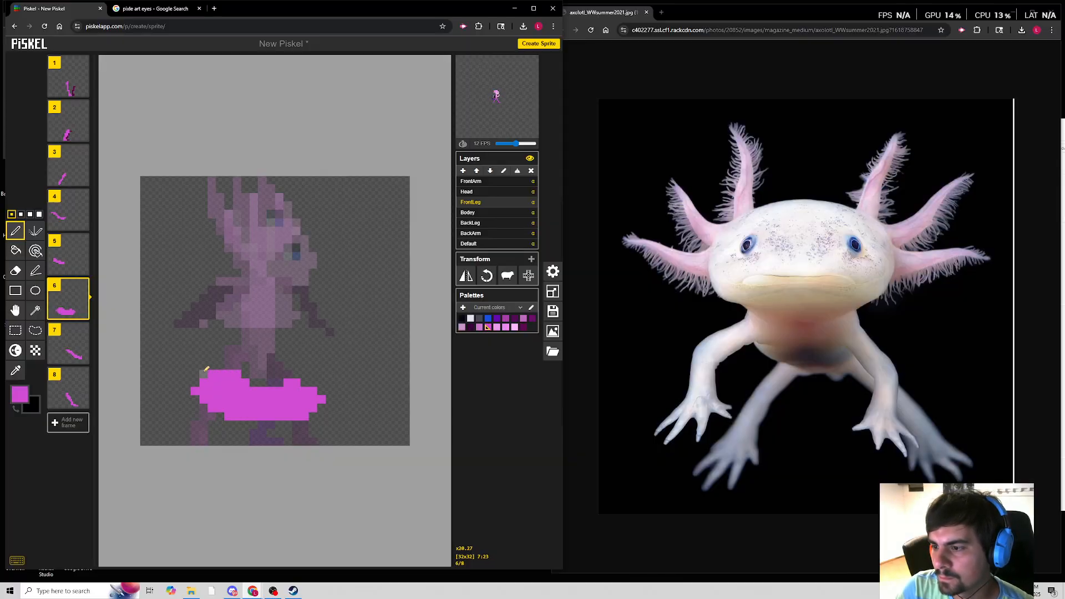
left_click(528, 63)
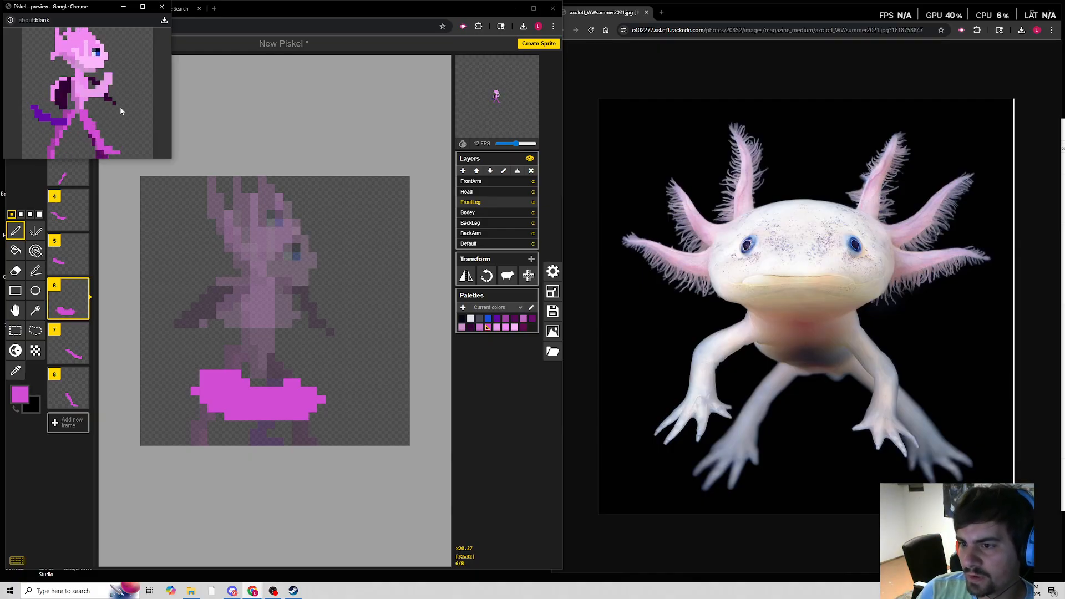
Sample the dark purple of the Default layer's back leg and repaint frame 1's leg on the BackLeg layer with it, reaching the hip.
left_click(483, 224)
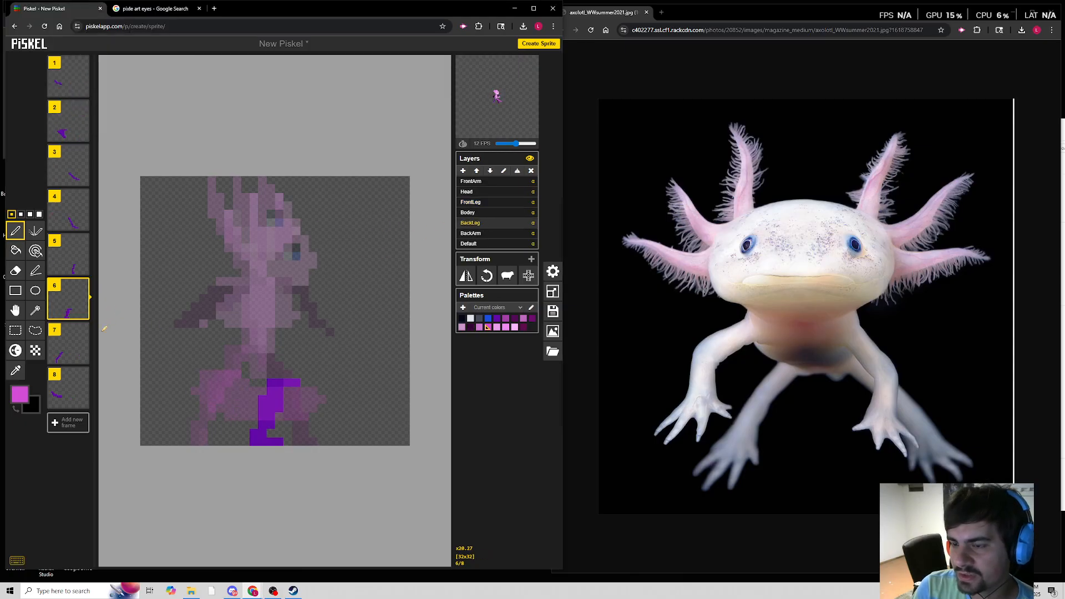
left_click(72, 81)
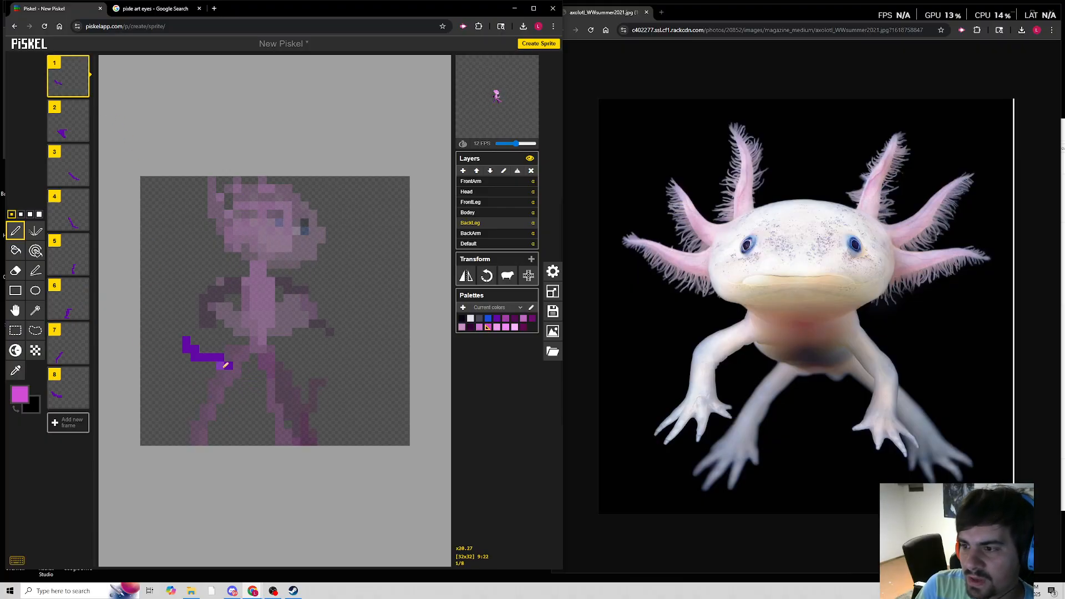
left_click(485, 244)
left_click(15, 371)
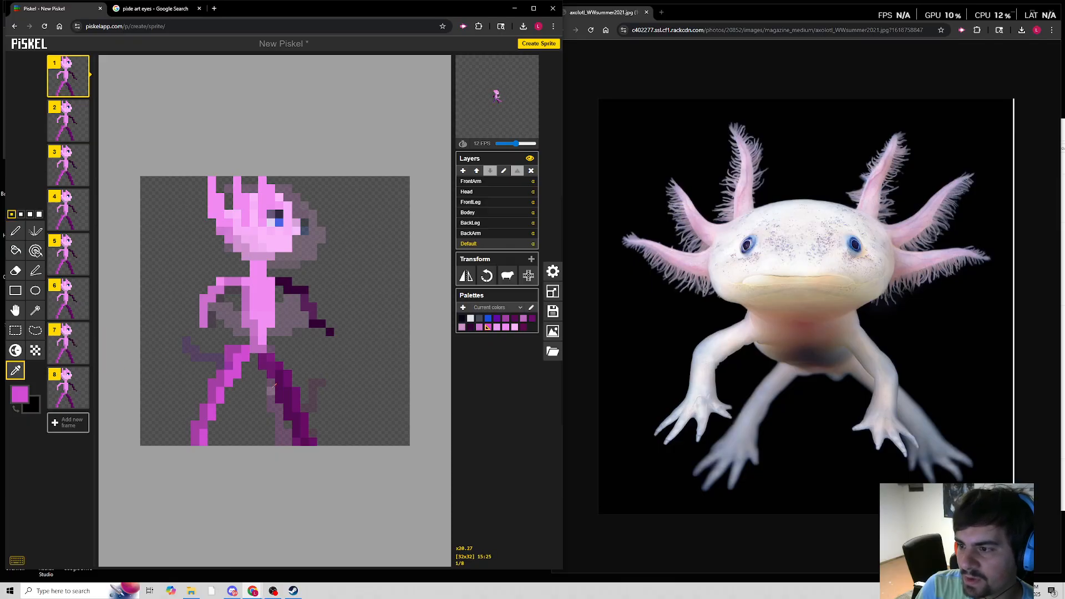
left_click(288, 376)
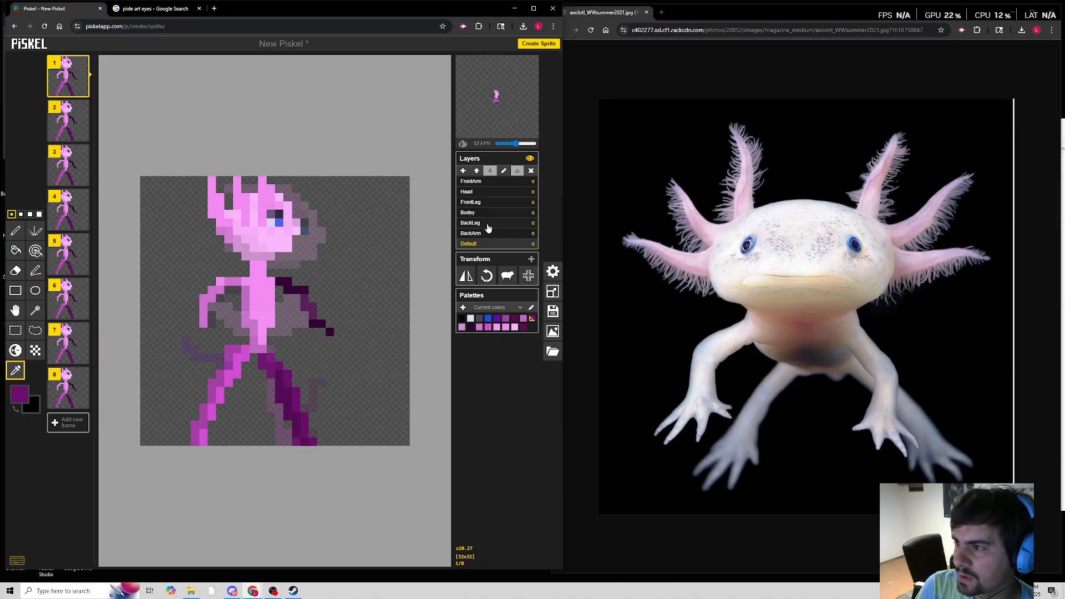
left_click(487, 223)
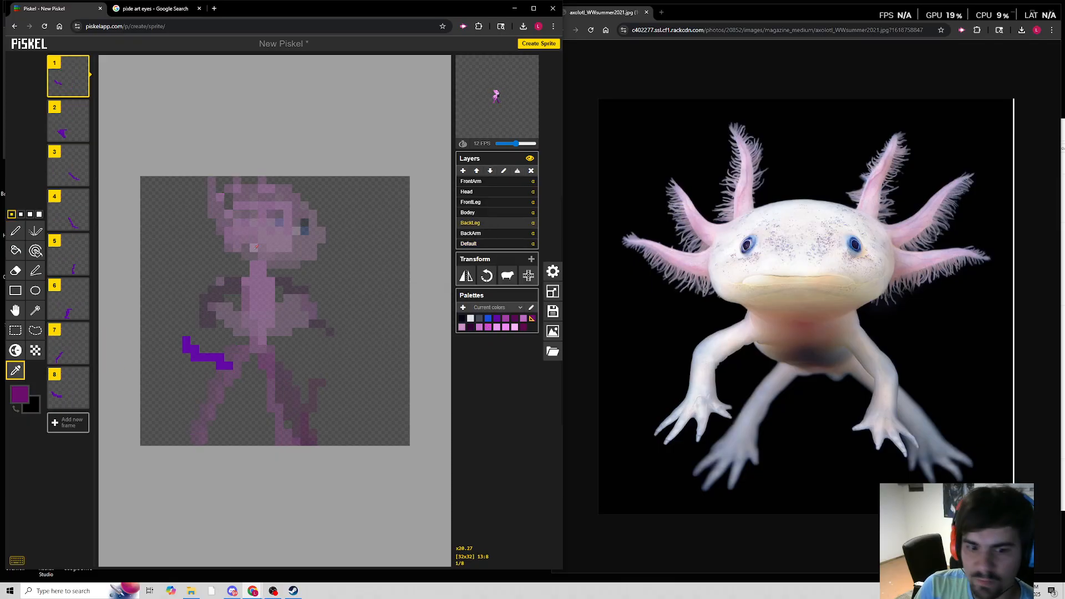
left_click(15, 233)
mouse_move(186, 344)
left_mouse_down()
mouse_move(254, 359)
mouse_move(233, 357)
left_mouse_up()
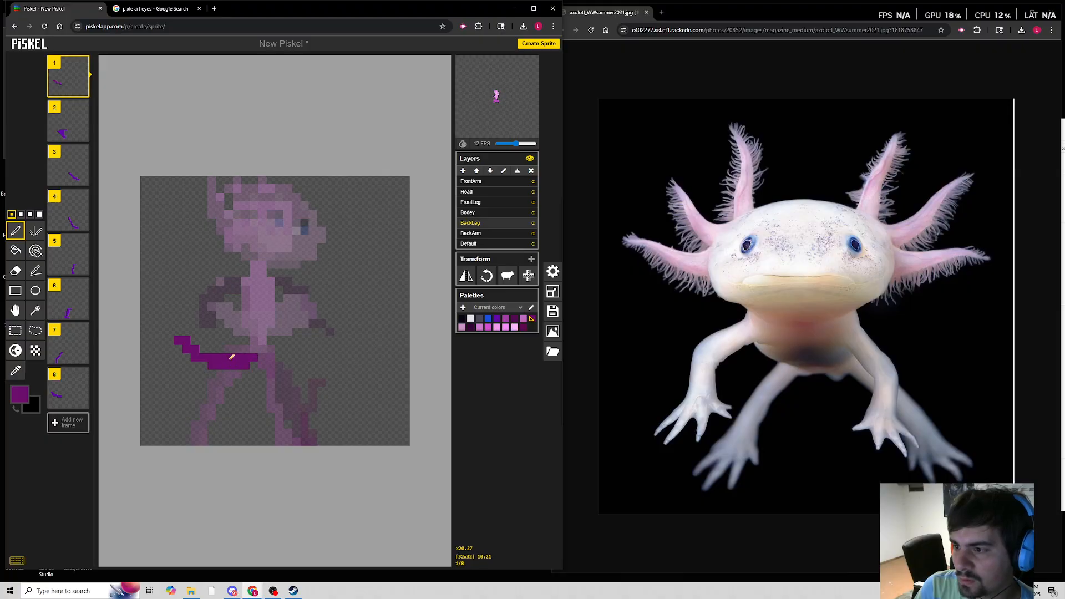
Paint thicker dark purple back legs over the violet ones in frames 2, 3 and 4, extending them up to the hip.
key("Down")
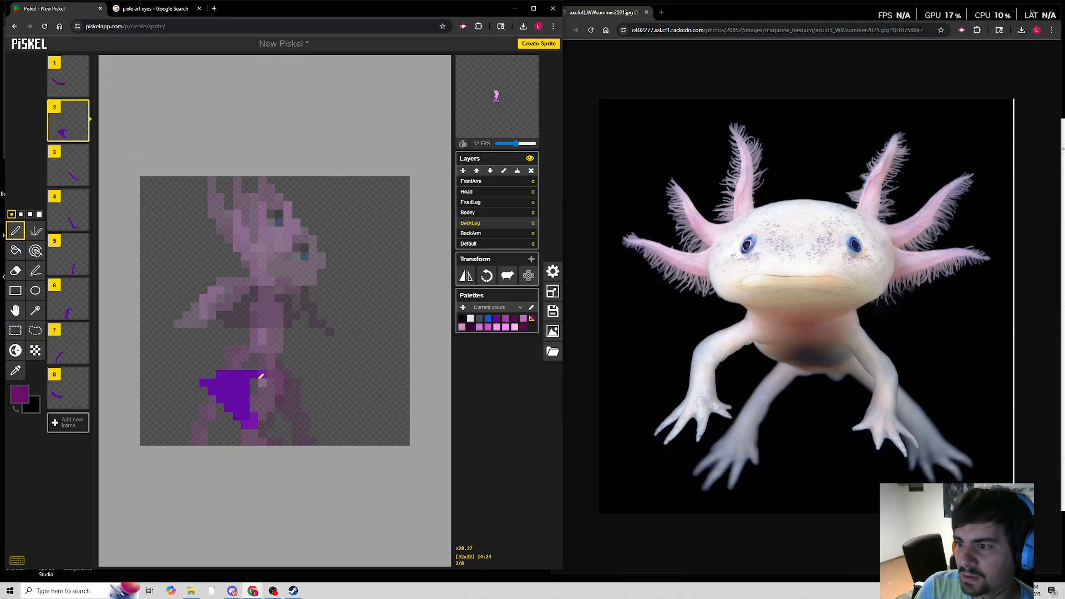
mouse_move(246, 359)
left_mouse_down()
mouse_move(204, 387)
mouse_move(231, 381)
mouse_move(218, 402)
mouse_move(243, 400)
left_mouse_up()
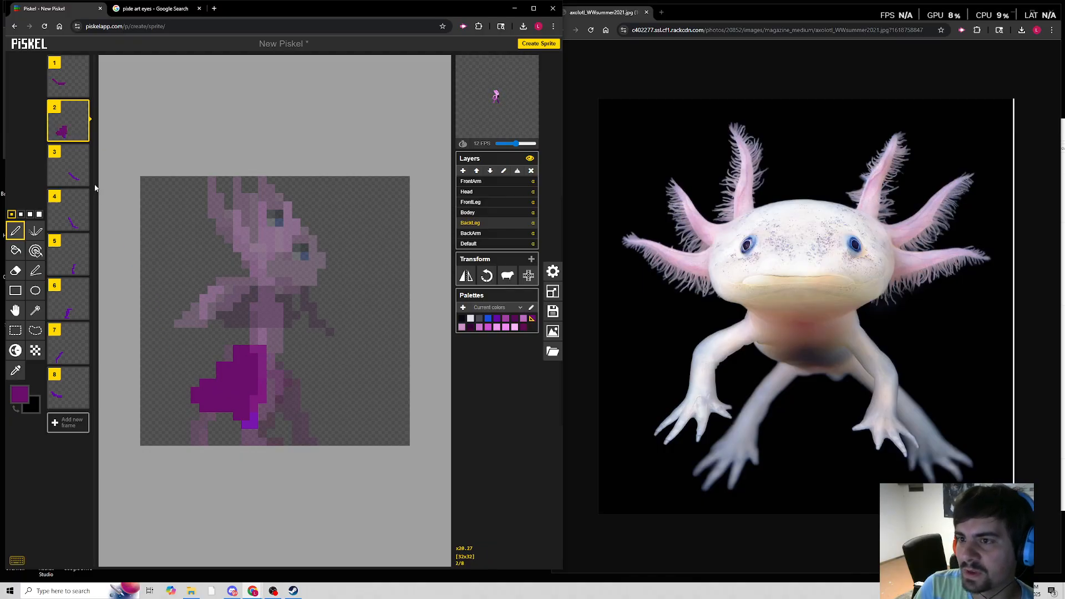
left_click(77, 172)
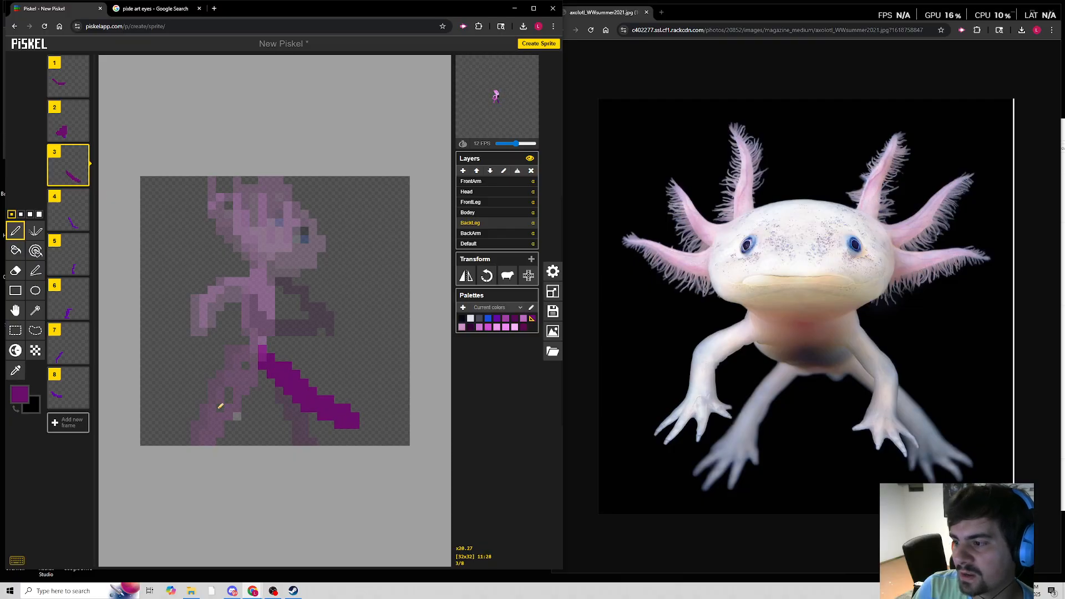
left_click(66, 211)
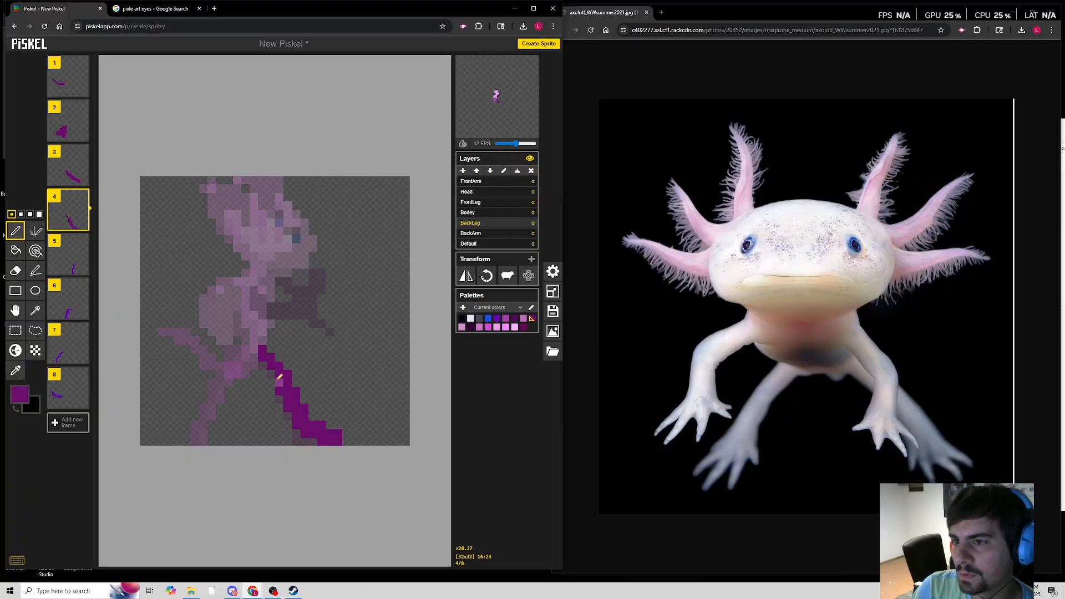
Paint the back leg dark purple in frames 5 to 8, thickening each one and joining it to the hip.
key("Down")
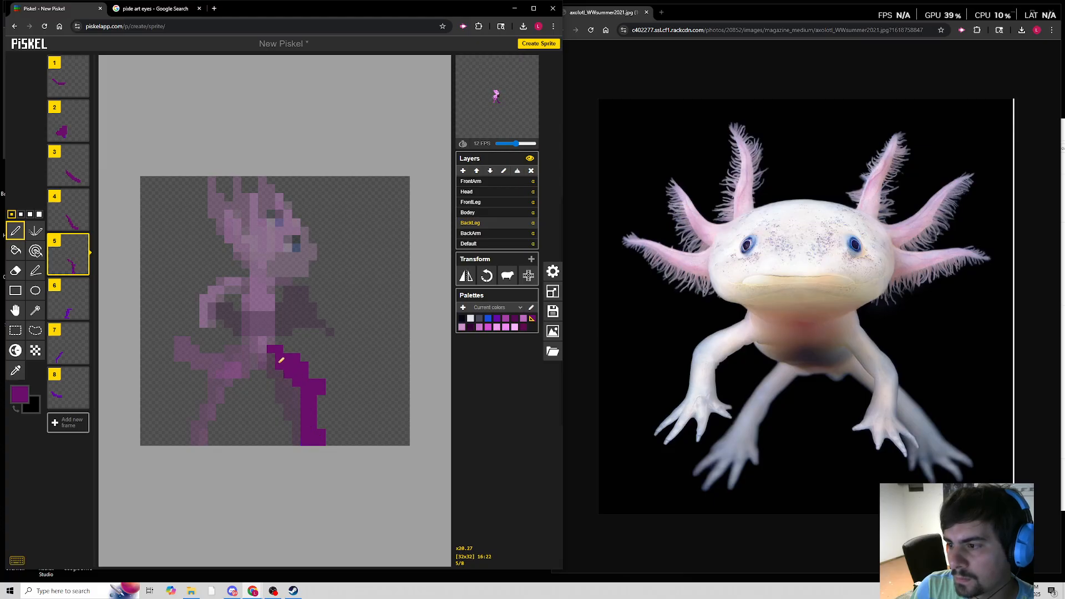
left_click(71, 300)
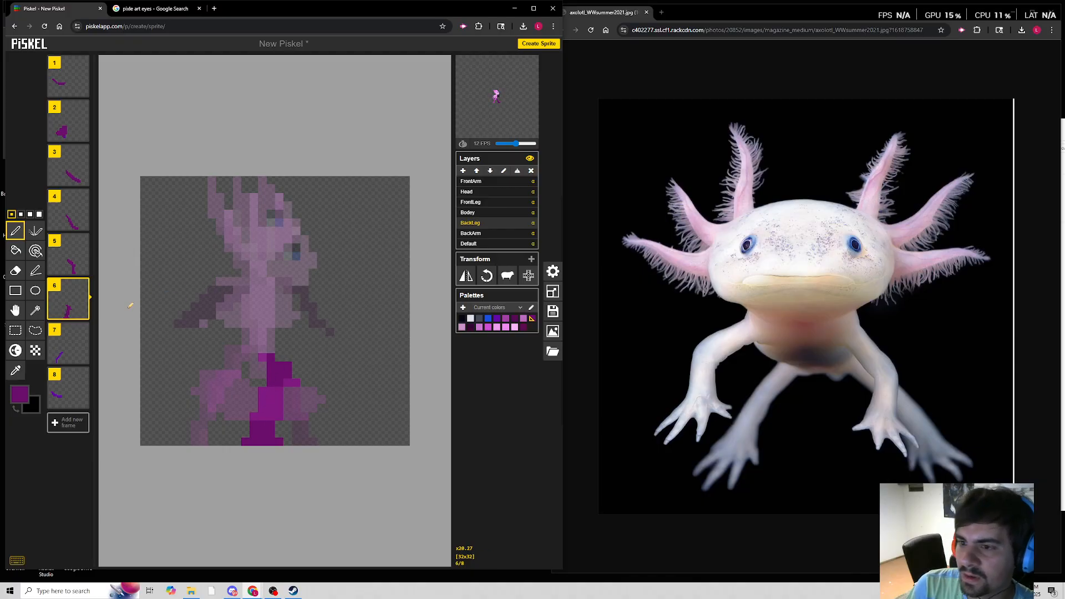
left_click(66, 357)
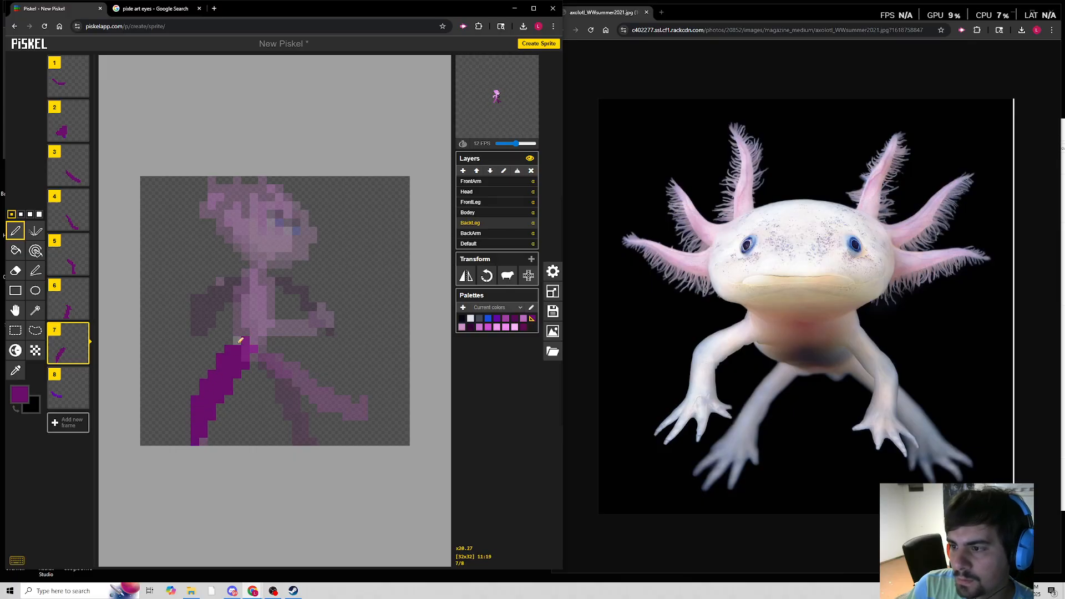
left_click(76, 384)
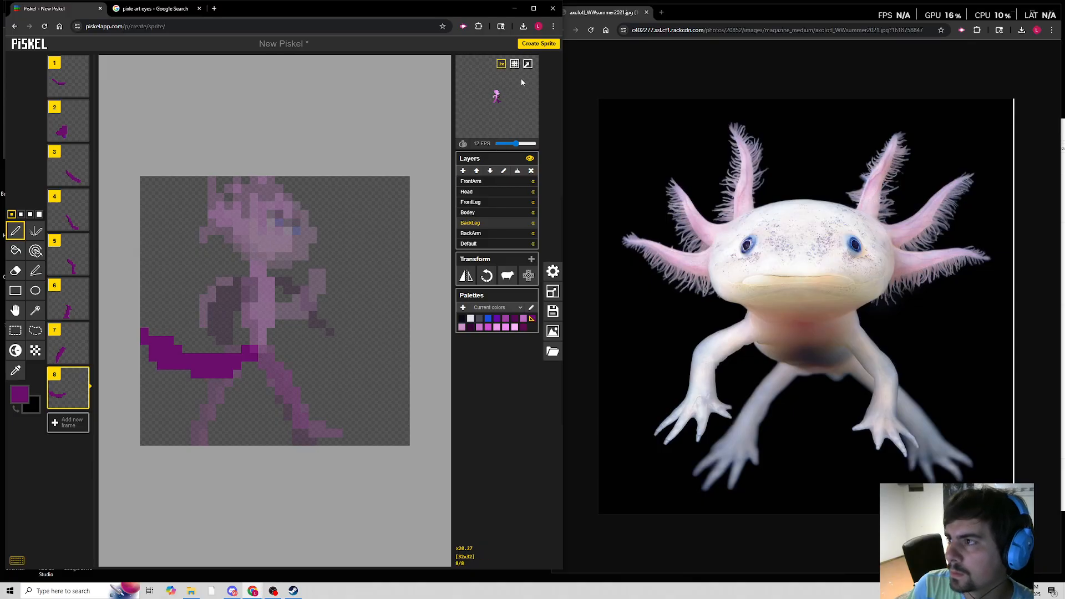
Check the animation in an enlarged preview window, delete the Default layer, and preview the animation again.
left_click(531, 67)
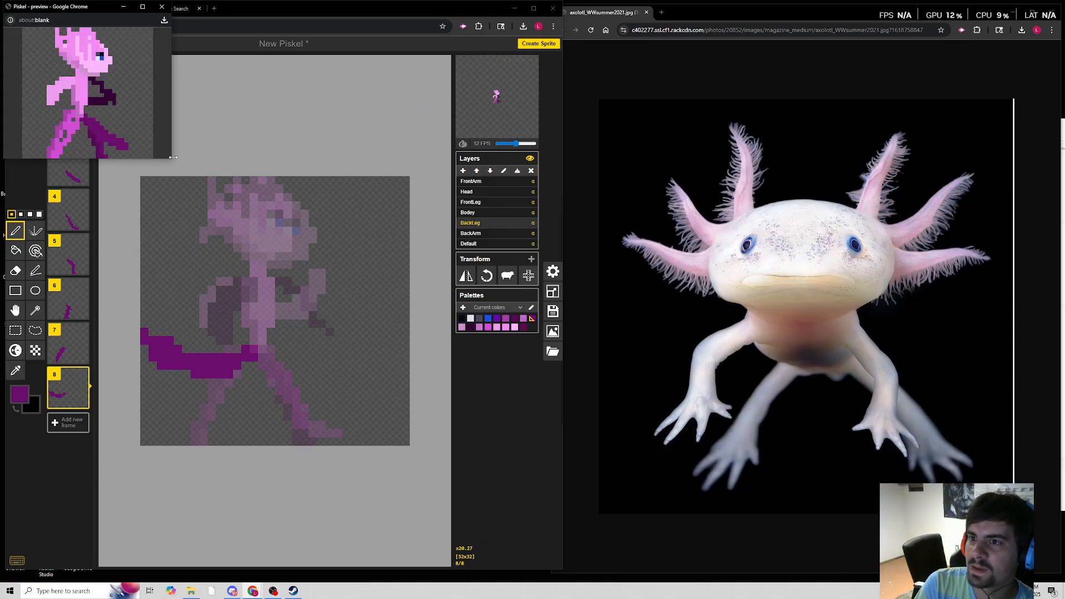
left_click_drag(186, 170, 722, 526)
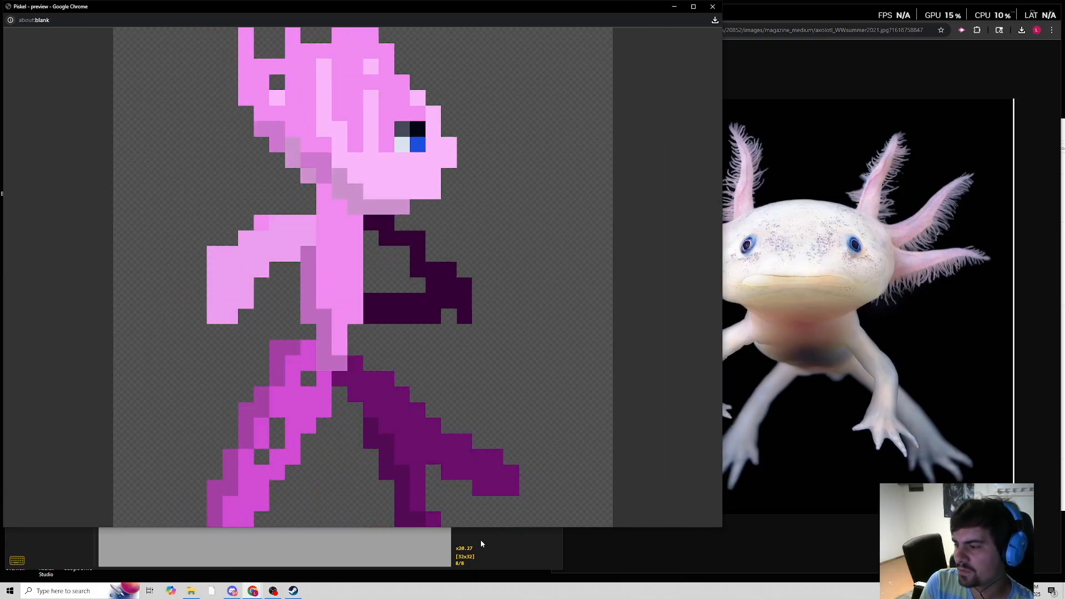
left_click(487, 540)
left_click(476, 244)
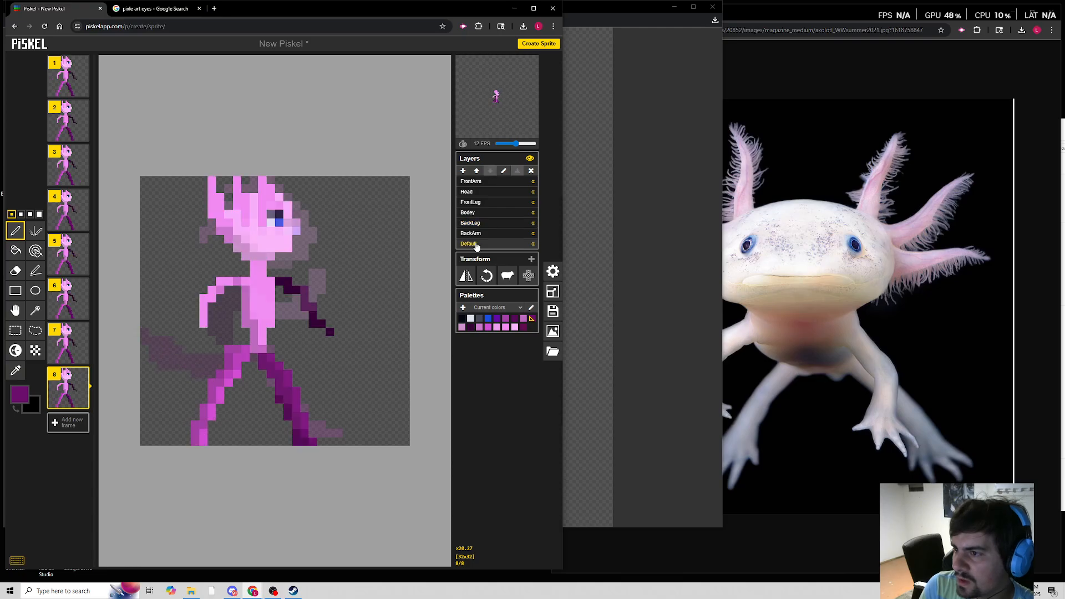
left_click(531, 171)
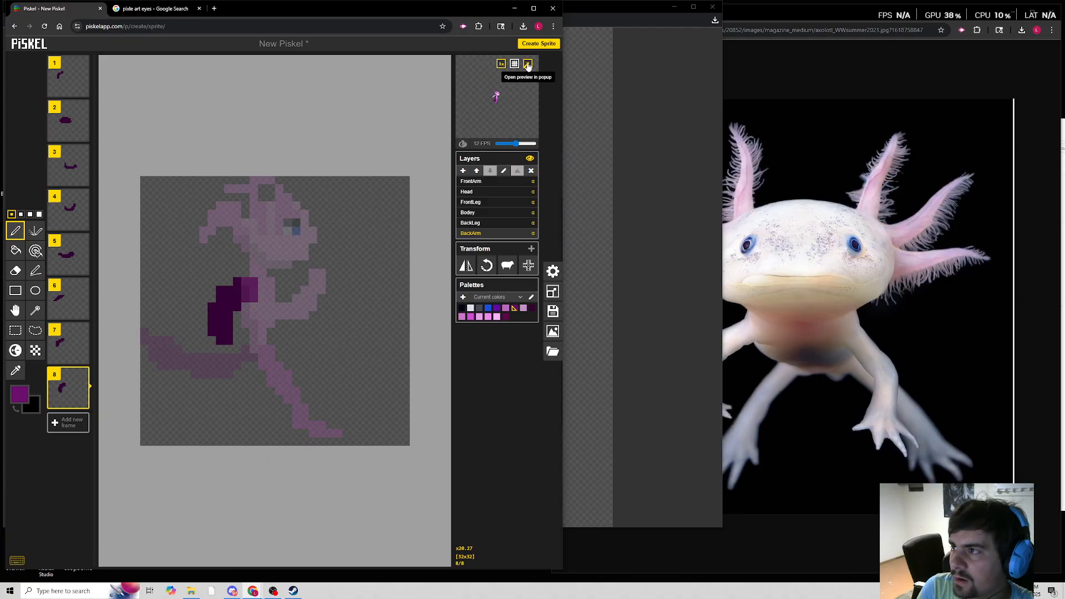
left_click(528, 65)
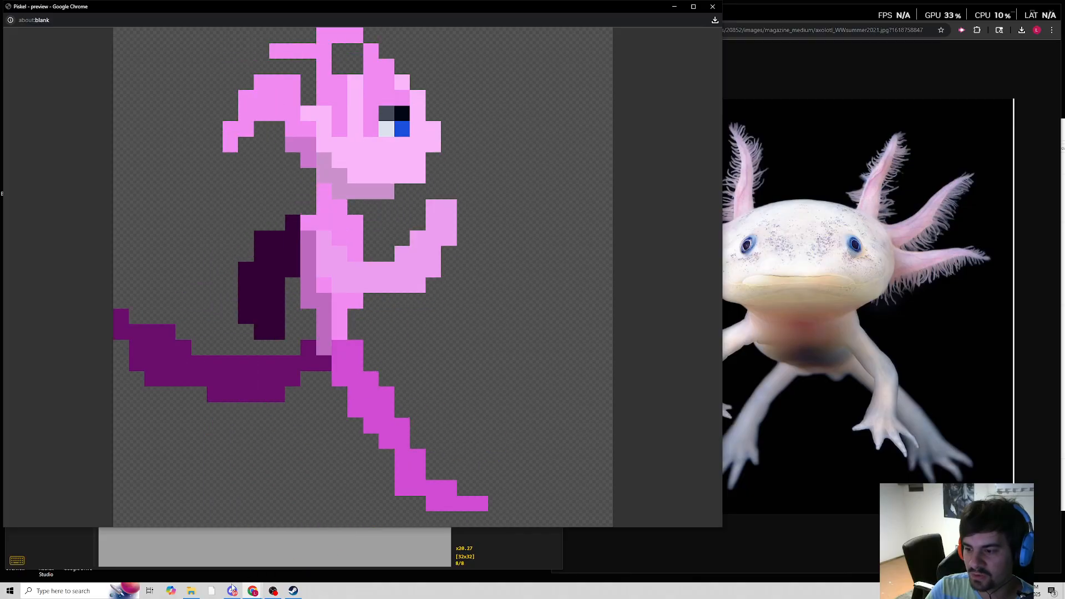
Open the New Piskel GIF from Downloads, enlarge it to 800%, and place it beside the animation preview for comparison.
left_click(190, 590)
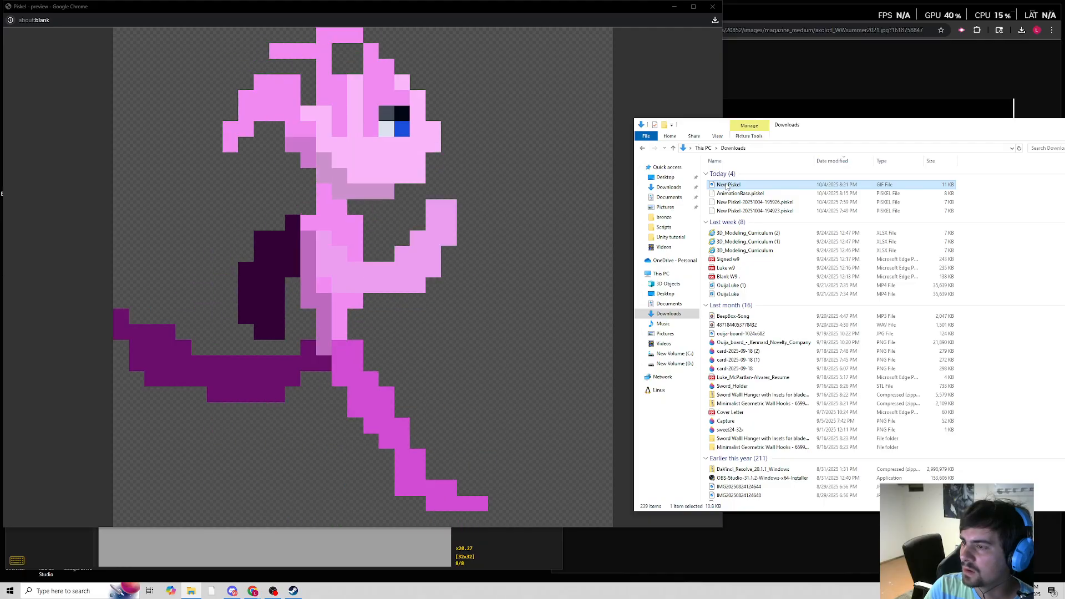
double_click(728, 185)
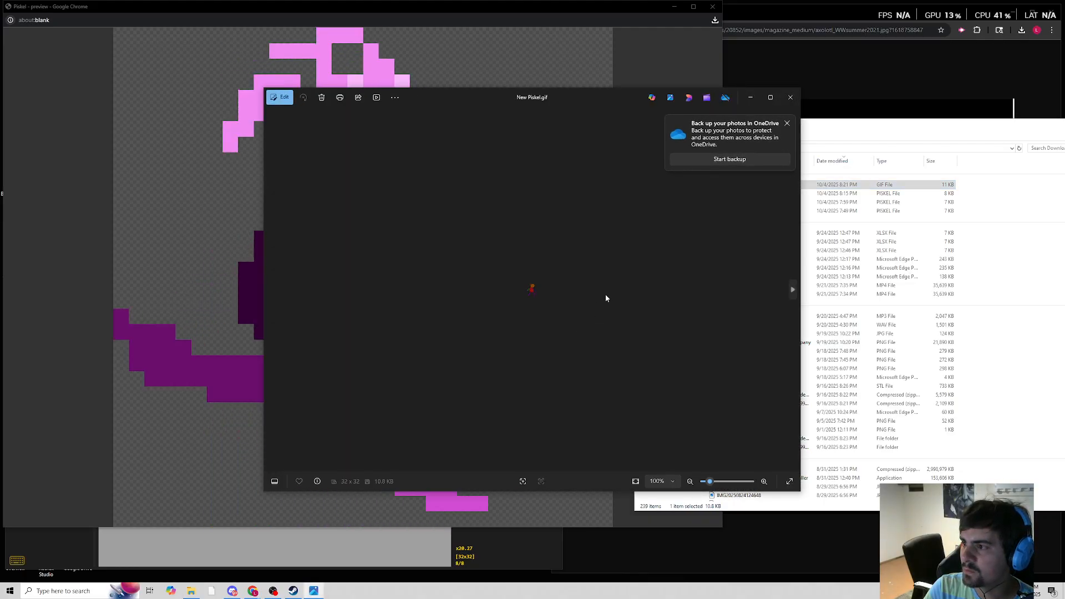
scroll(530, 294, "up", 5)
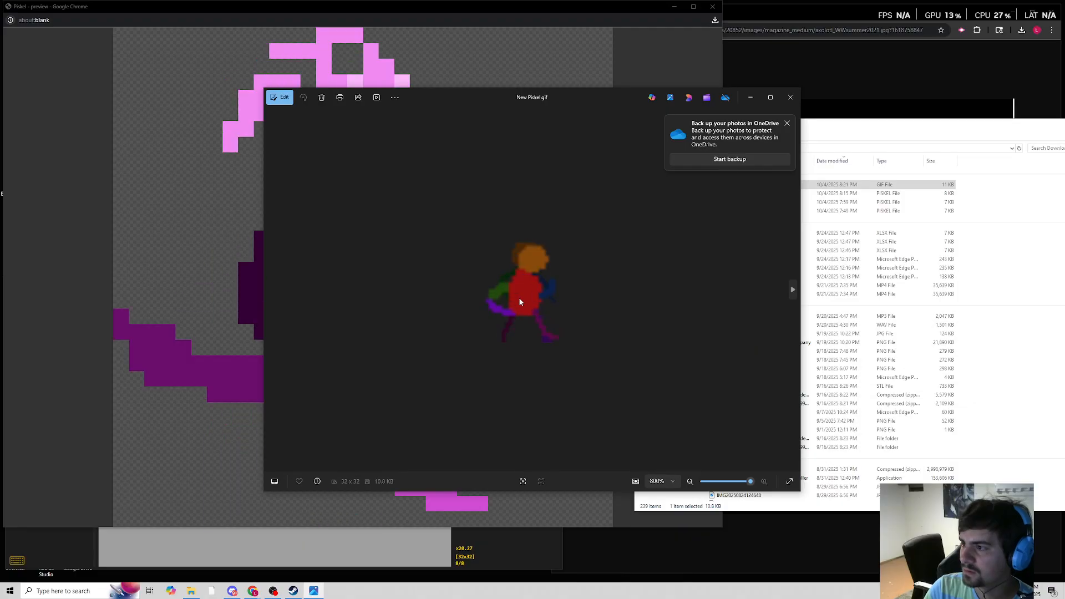
left_click_drag(591, 96, 868, 23)
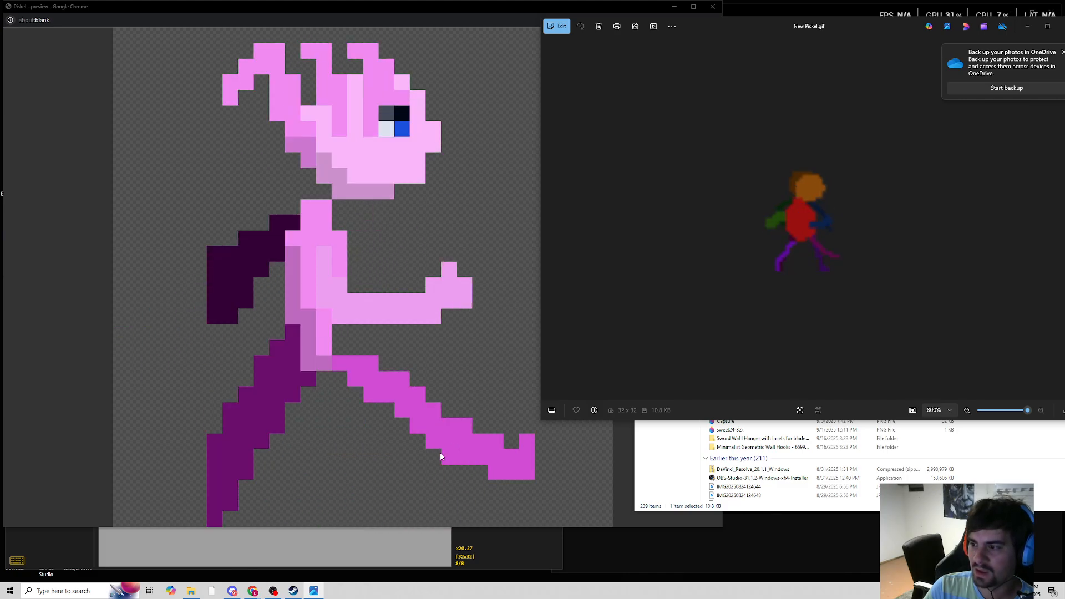
Return to the sprite editor and examine the BackLeg layer's poses from frame 8 back to frame 1 against the reference GIF.
left_click(378, 541)
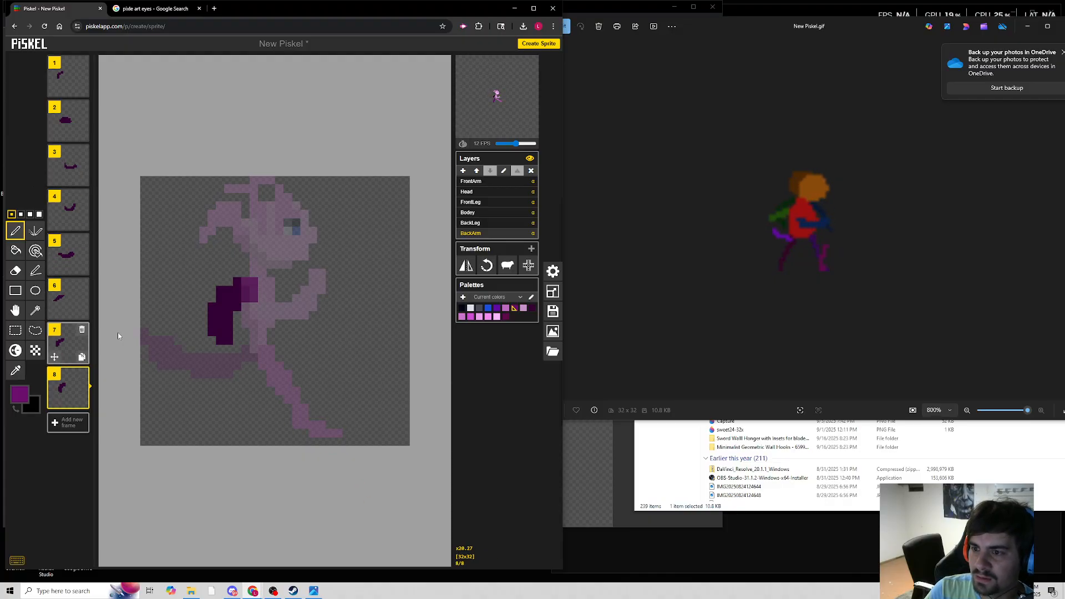
left_click(477, 224)
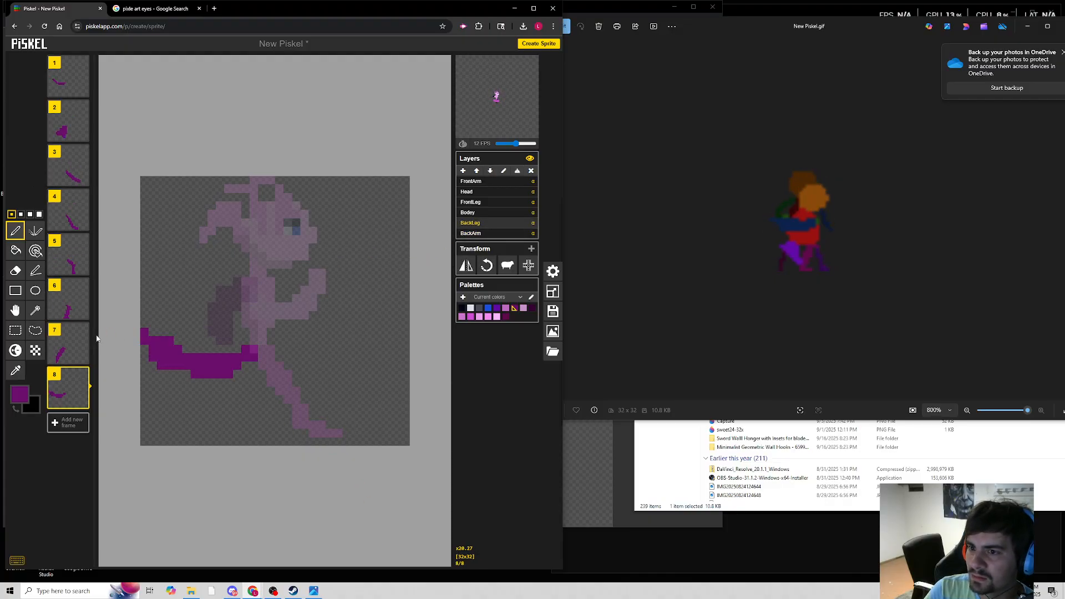
left_click(77, 352)
left_click(64, 301)
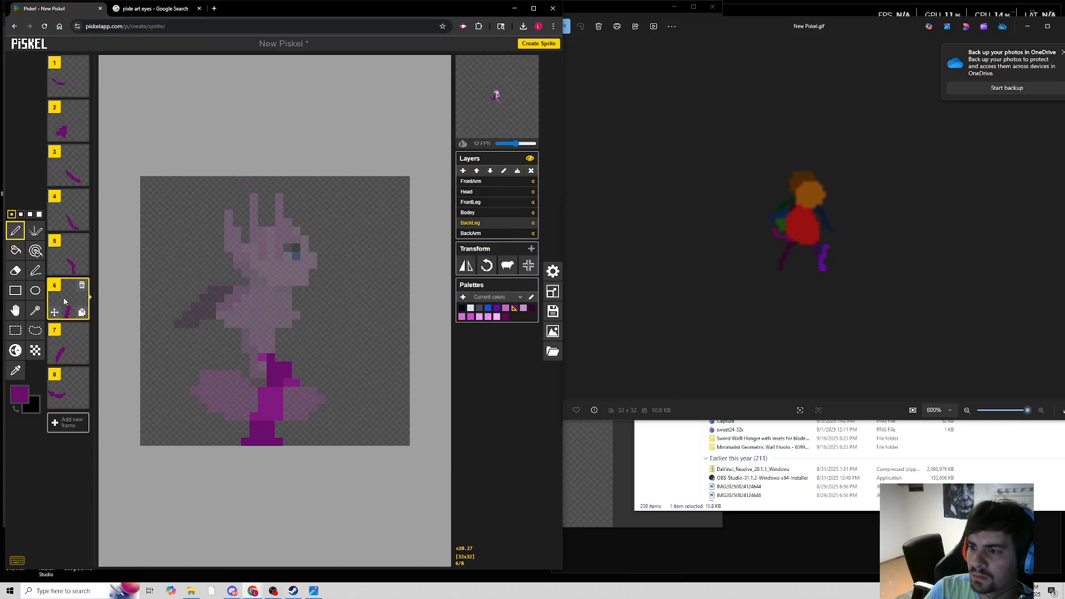
left_click(70, 265)
left_click(65, 169)
left_click(71, 122)
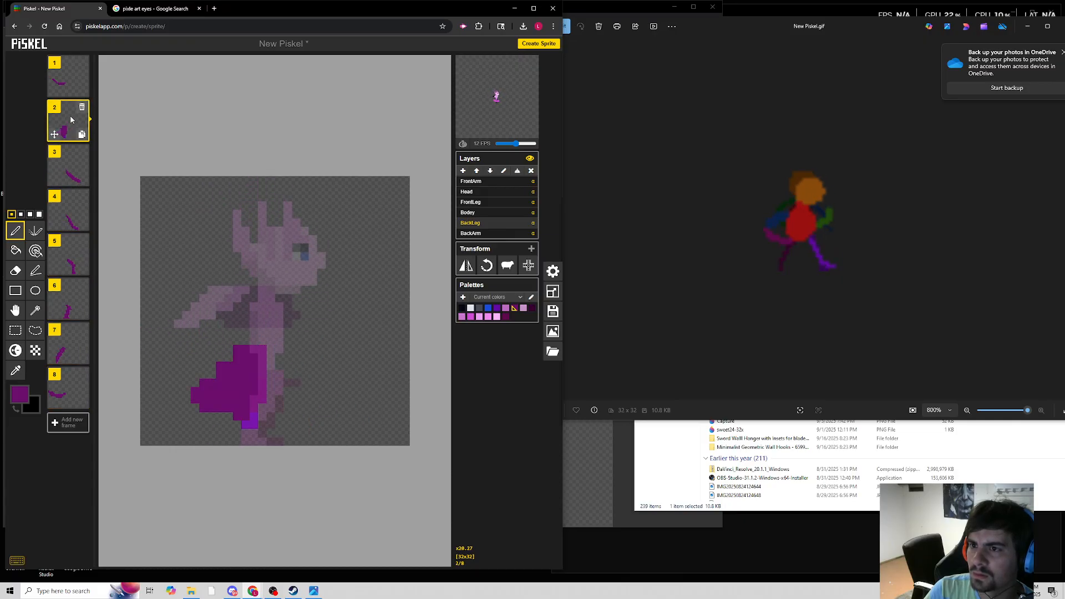
left_click(61, 76)
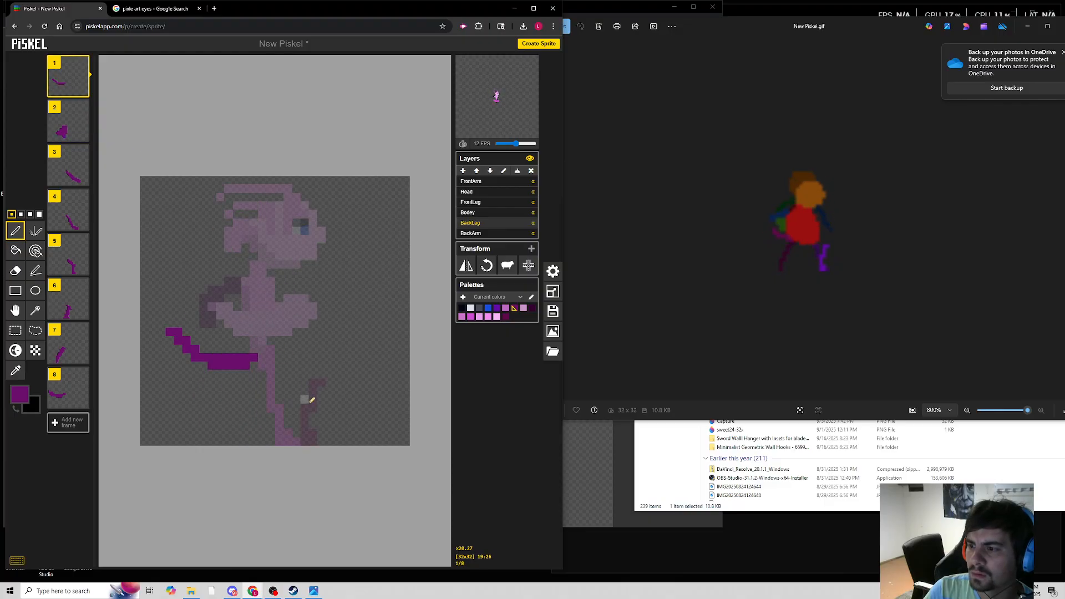
Erase the dark leftover leg pixels beside frame 1's magenta leg on the FrontLeg layer, and preview the animation.
left_click(490, 203)
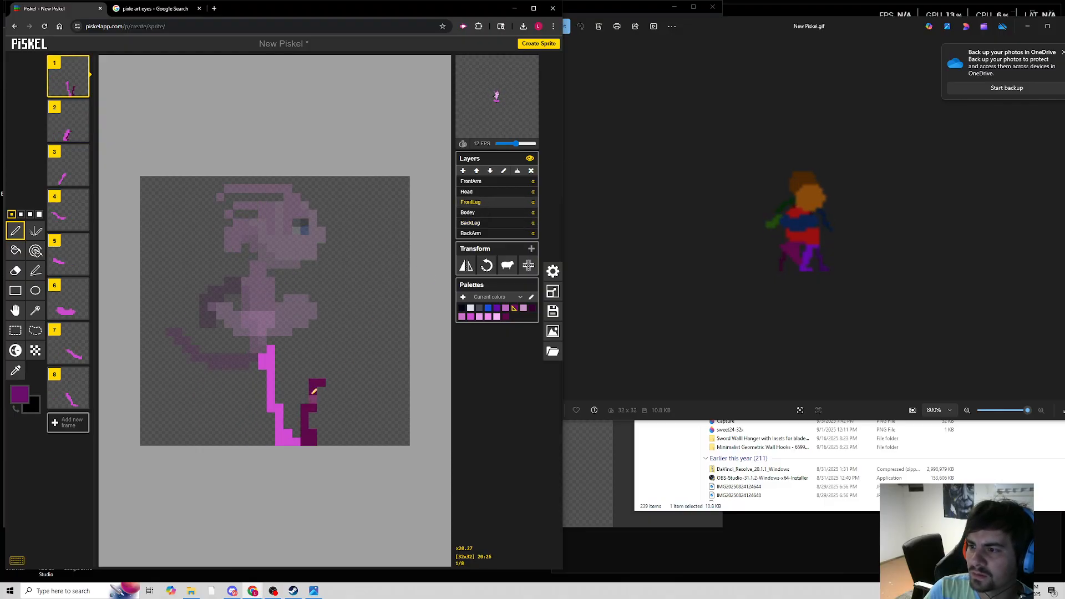
left_click(15, 271)
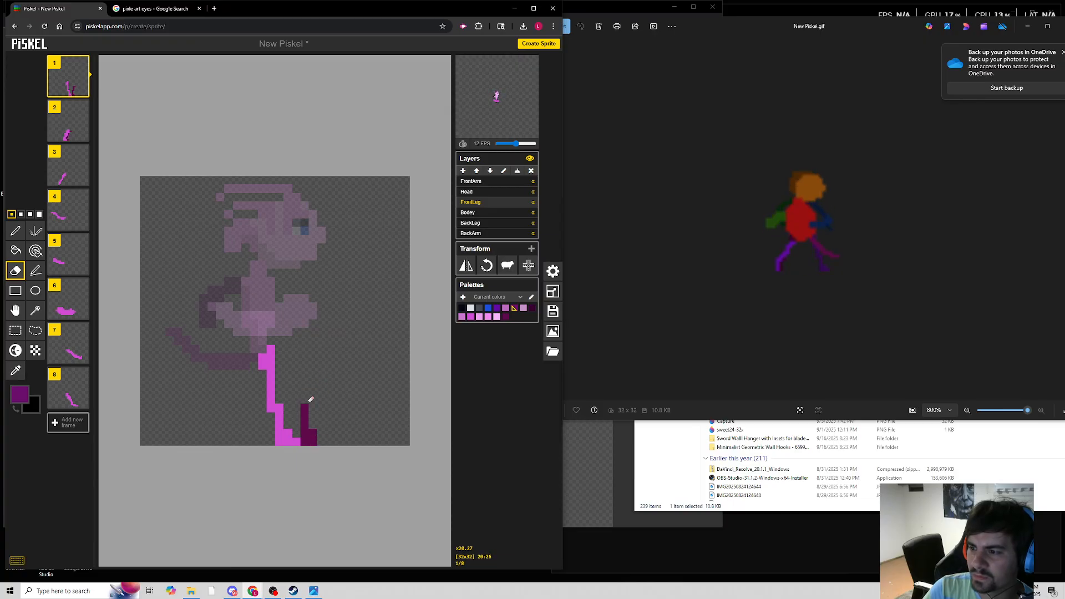
left_click(528, 66)
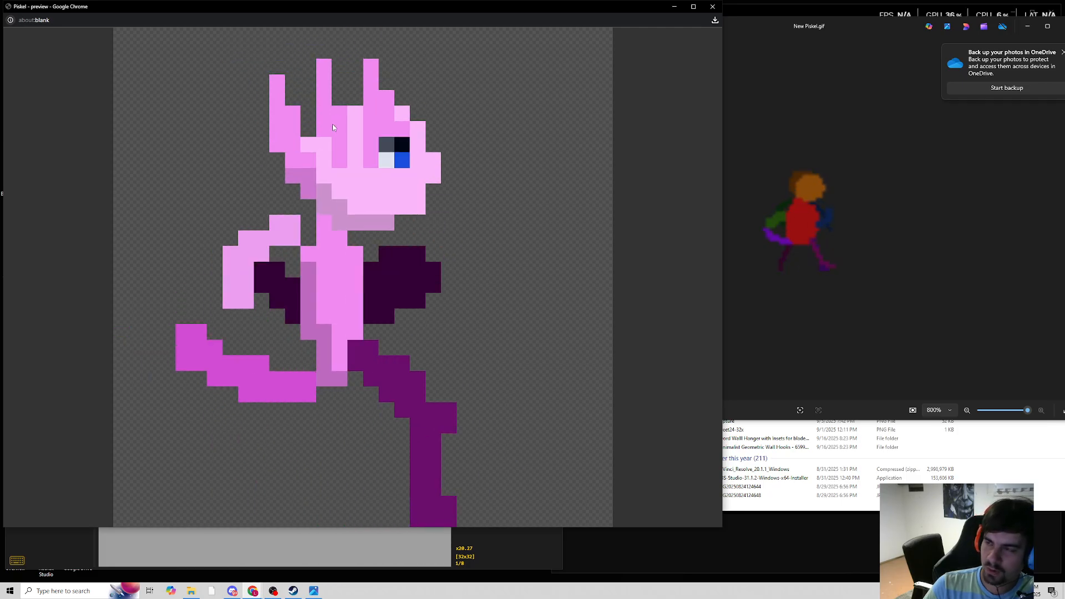
left_click(300, 543)
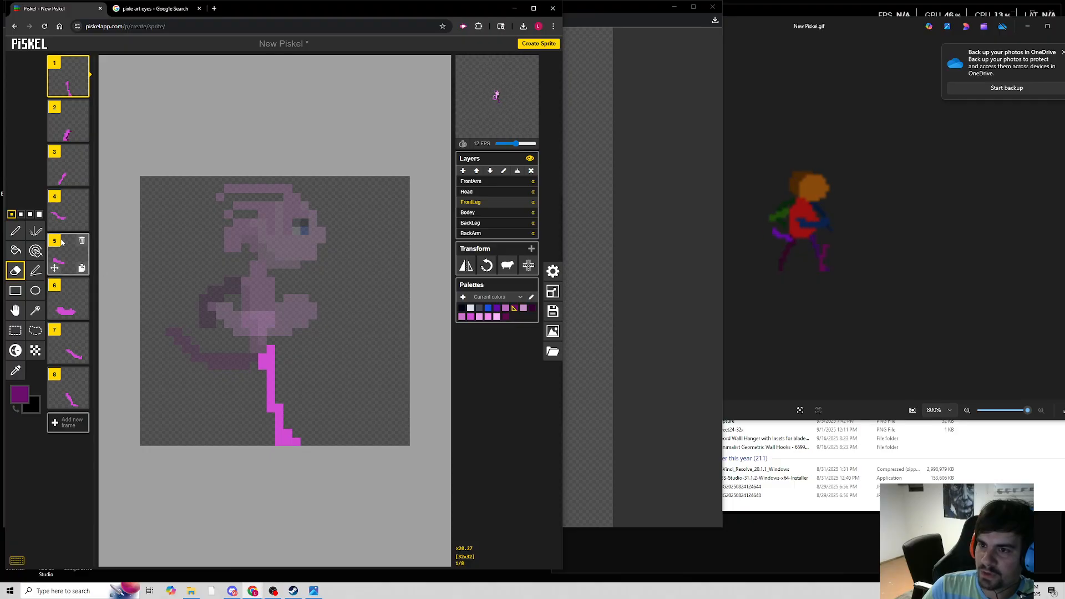
On the Head layer, sample the bright pink of the gills and draw longer, bent tips on the gills in frame 2.
left_click(481, 192)
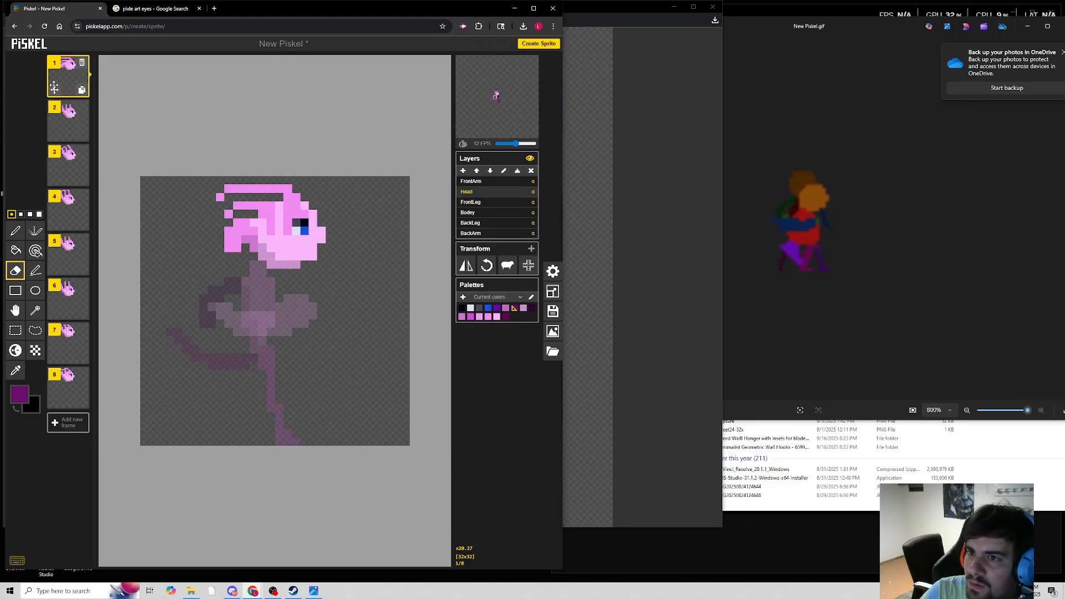
left_click(66, 119)
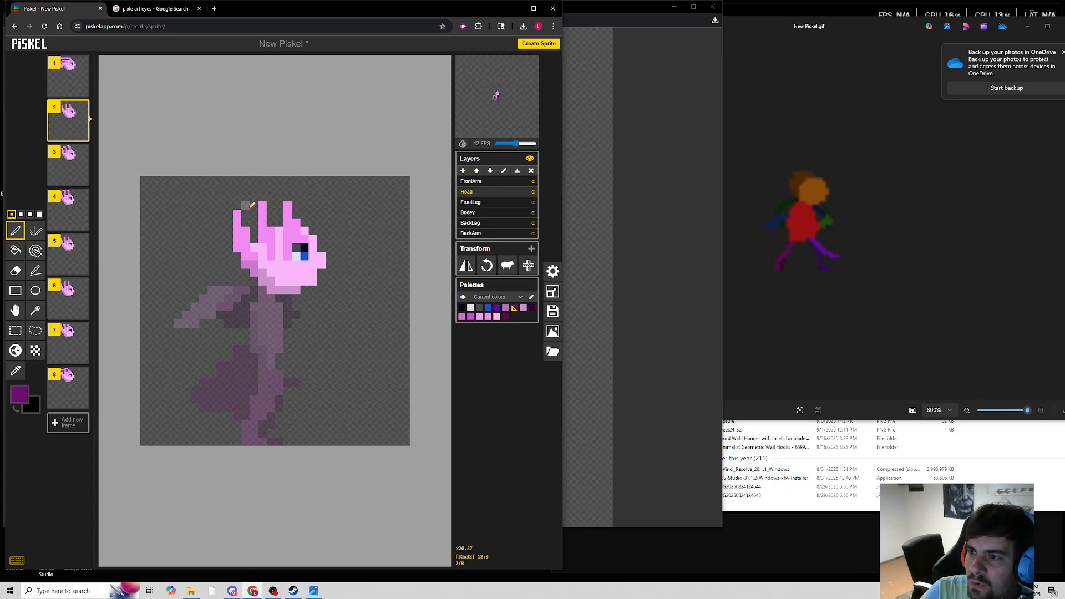
key("o")
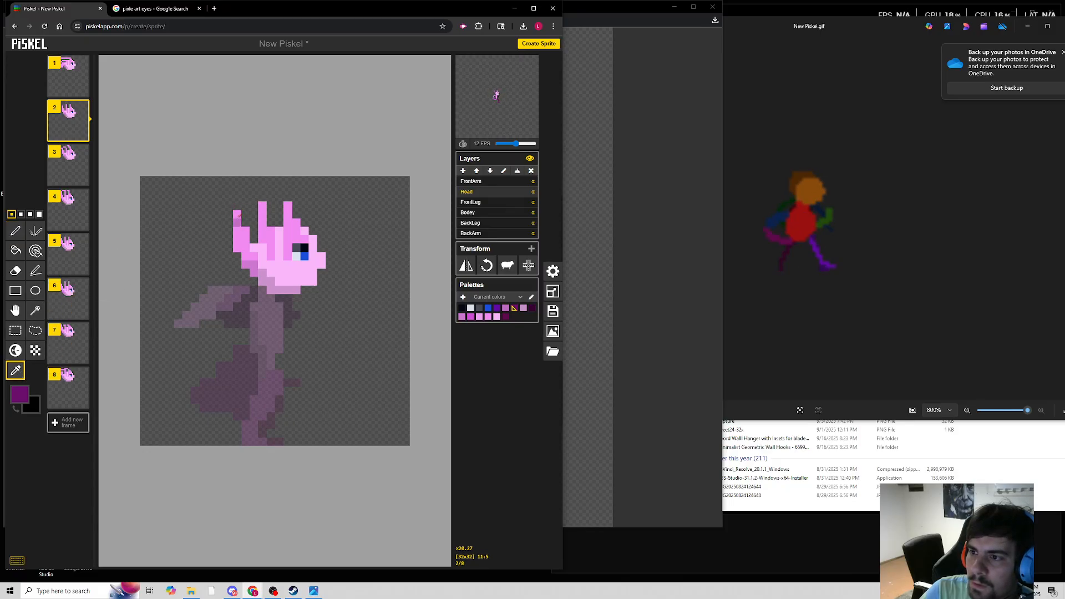
left_click(16, 231)
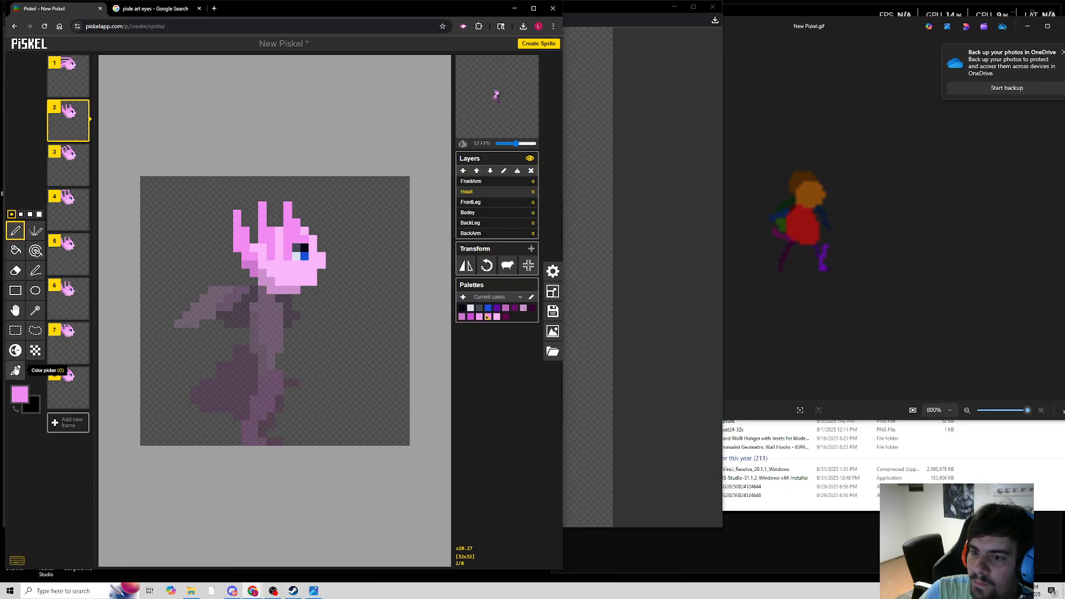
left_click(16, 230)
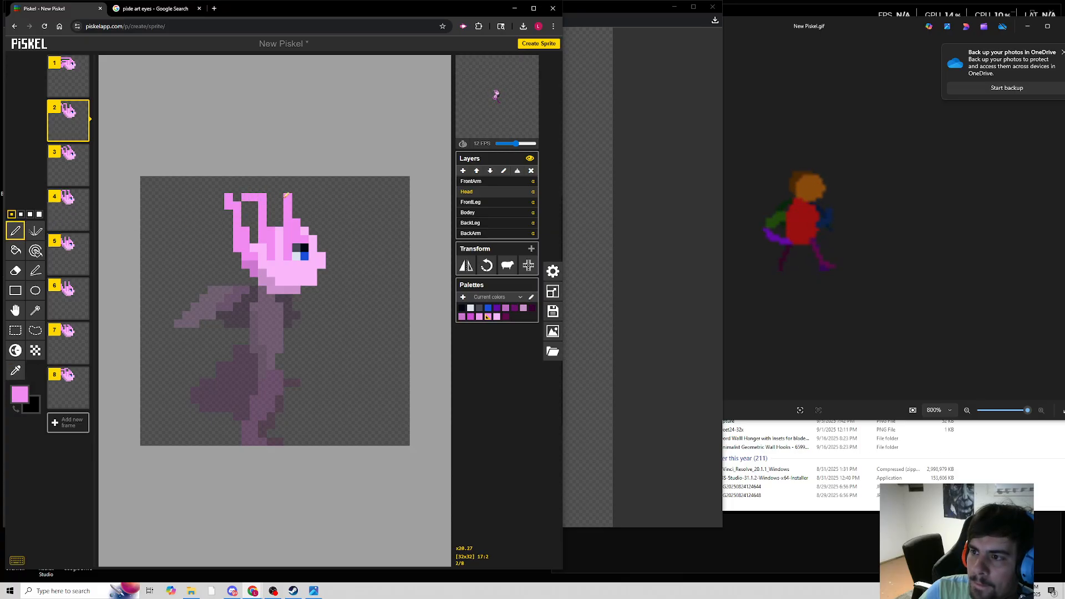
Work through frames 3 to 8 of the Head layer, extending the gill tips with the same bright pink.
left_click(69, 164)
left_click(69, 201)
left_click(64, 254)
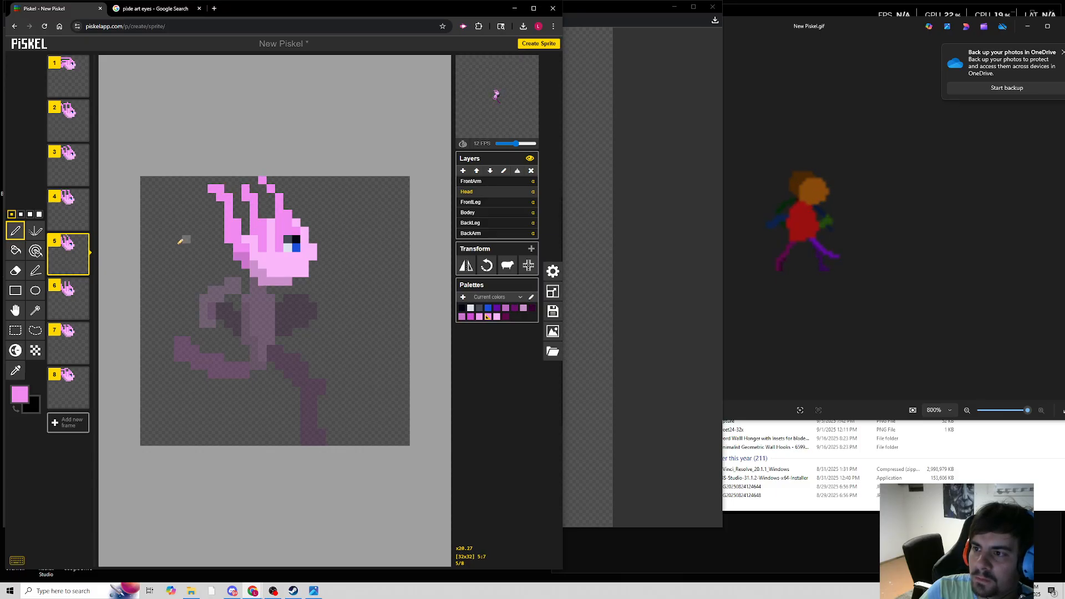
left_click(64, 300)
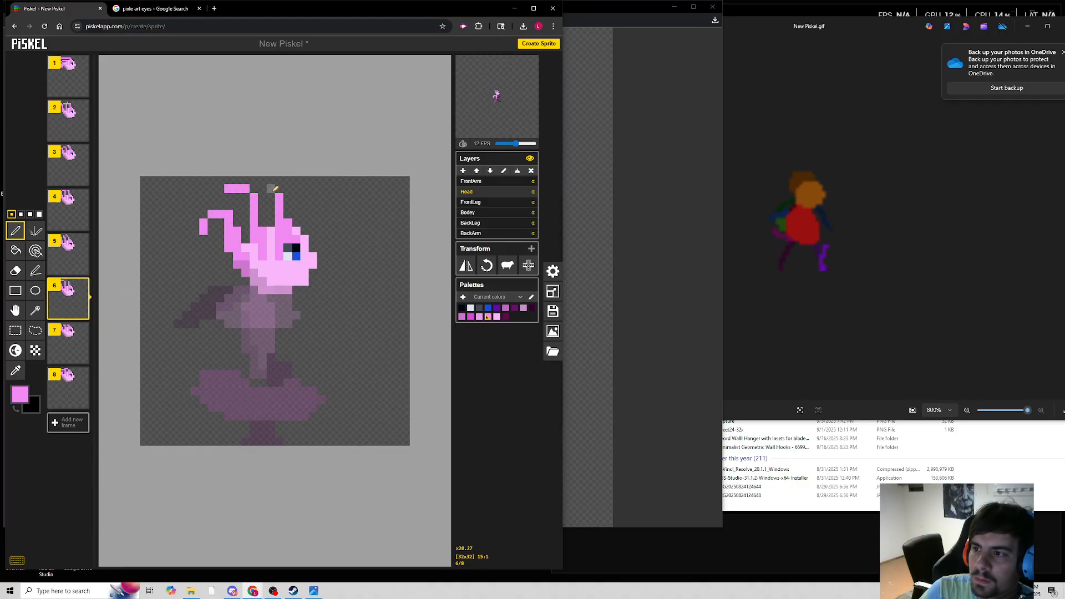
left_click(77, 337)
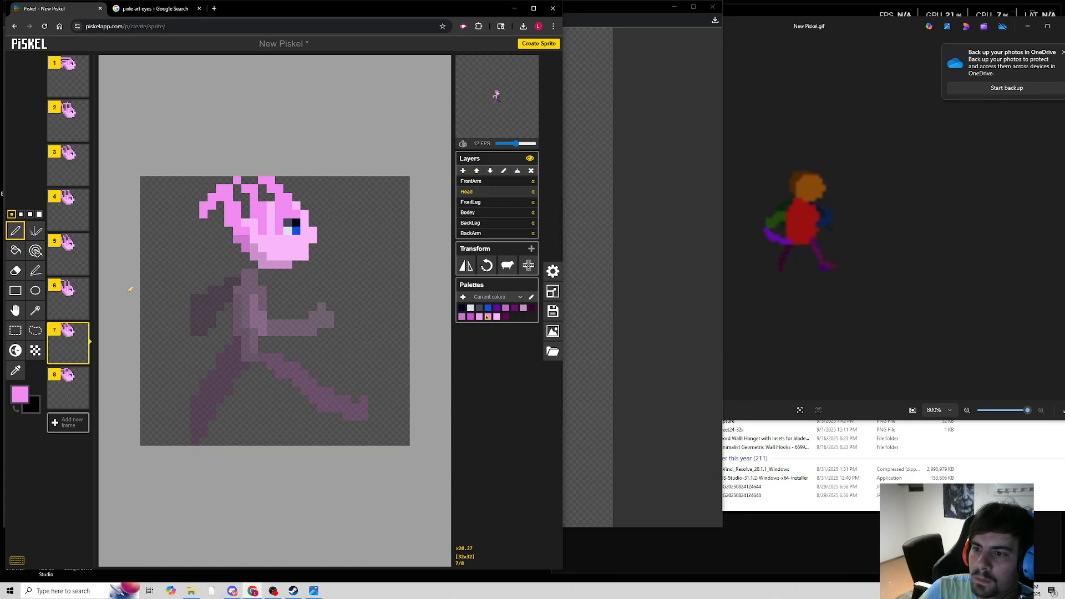
left_click(70, 377)
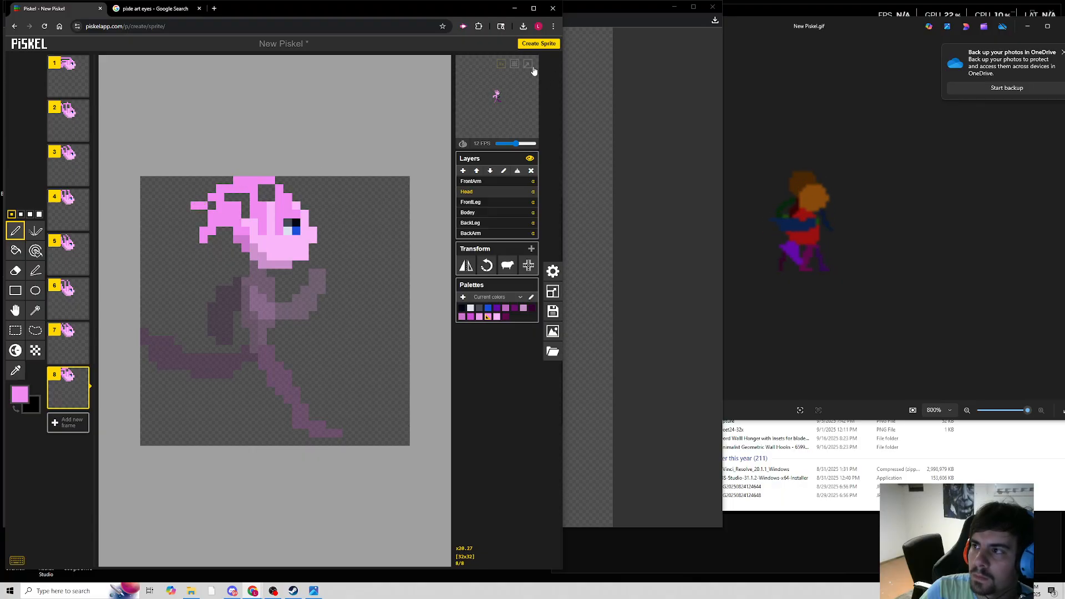
Check the animation in the enlarged preview, lower the playback speed to 11 FPS, and preview it again.
left_click(528, 64)
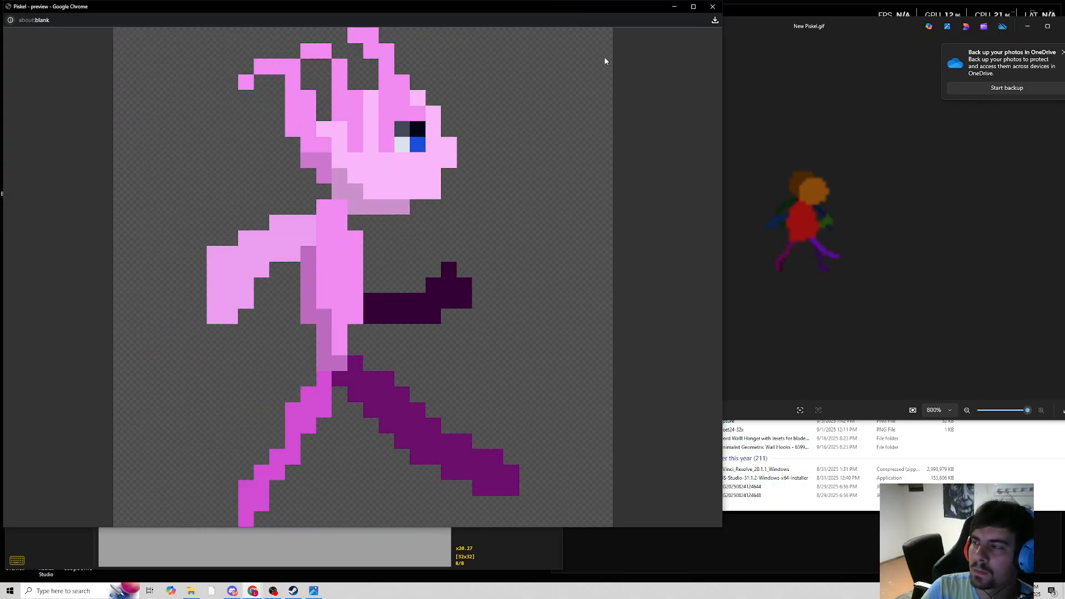
left_click(712, 6)
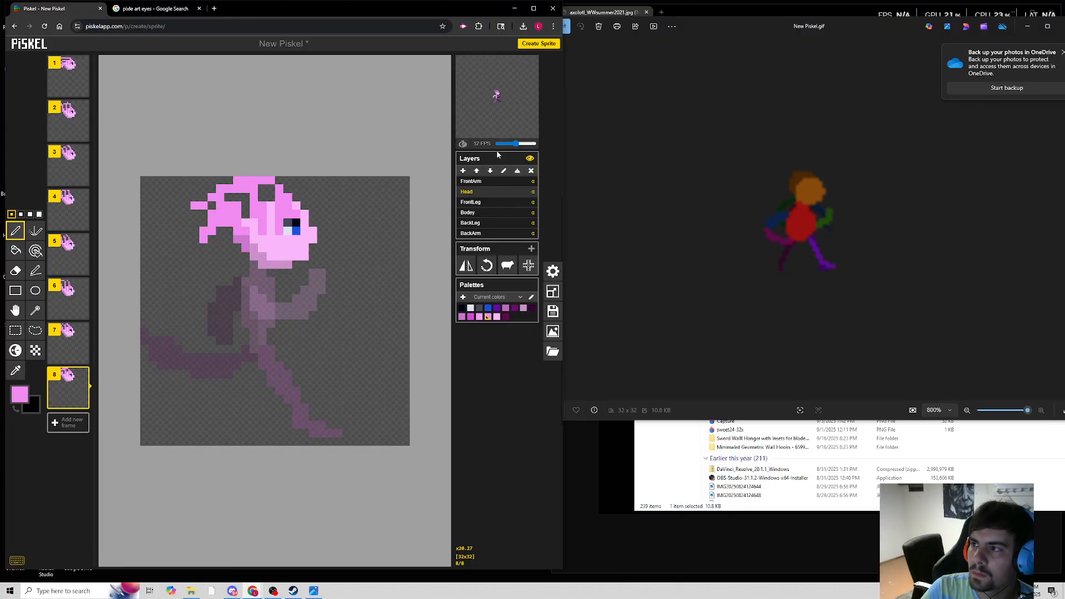
left_click(526, 68)
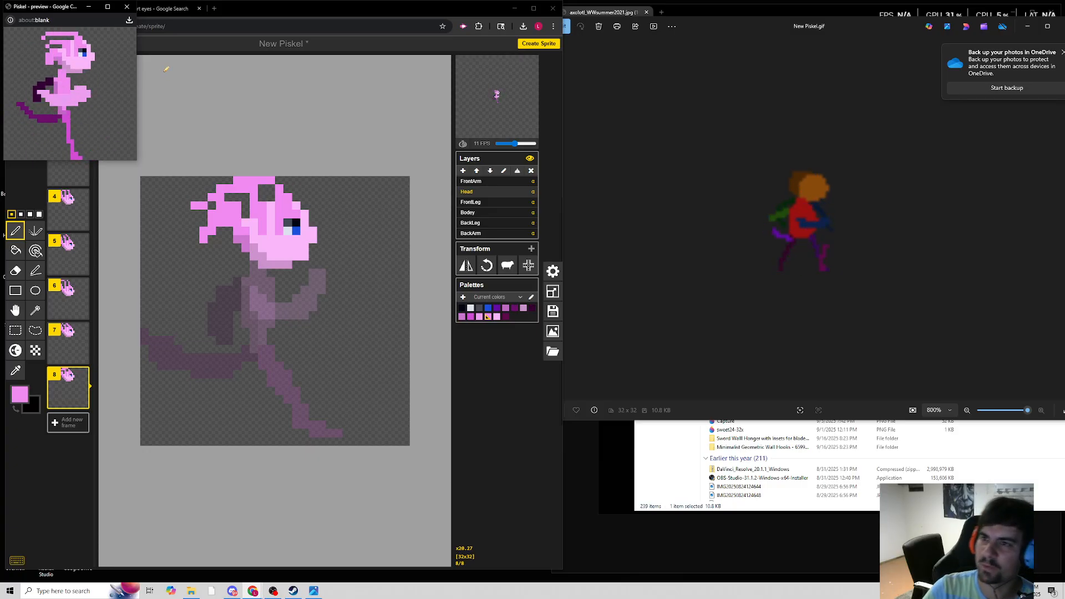
left_click(127, 6)
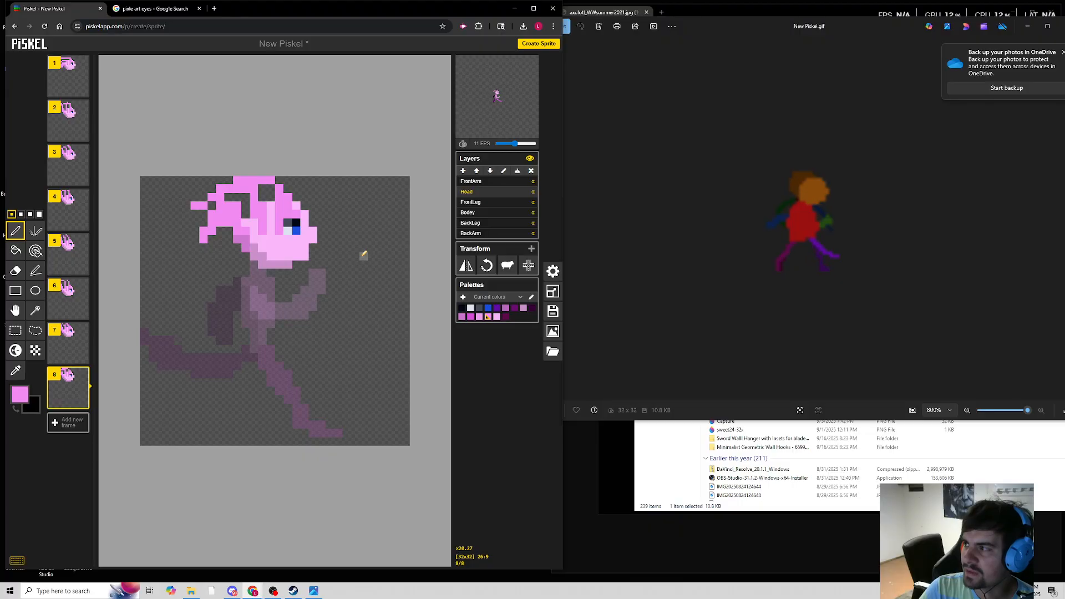